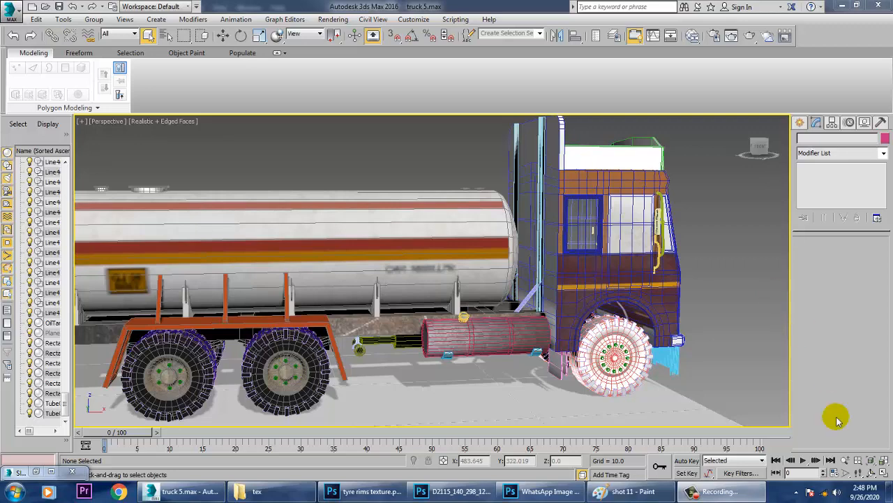
# Select the truck cab body and start editing it at polygon level around its side windows.
pyautogui.scroll(-7, 633, 285)
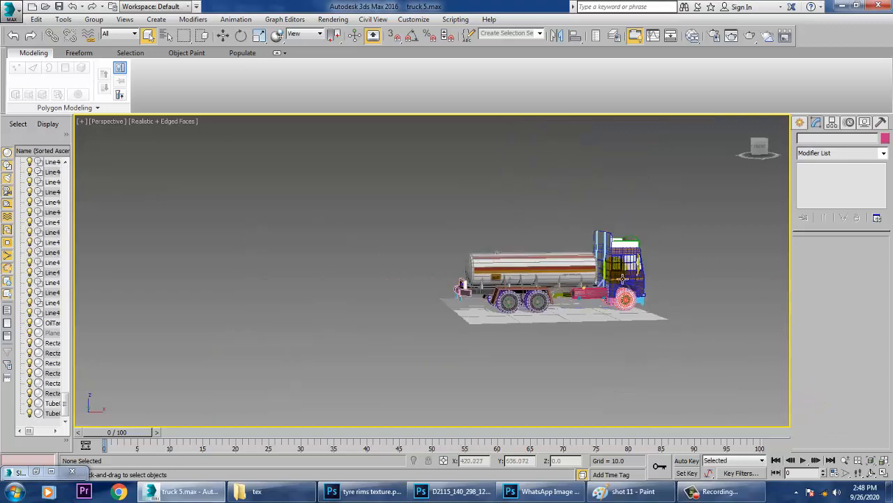
pyautogui.moveTo(633, 285)
pyautogui.keyDown('alt'); pyautogui.mouseDown(button='middle')
pyautogui.moveTo(641, 255)
pyautogui.moveTo(635, 285)
pyautogui.moveTo(623, 292)
pyautogui.mouseUp(button='middle'); pyautogui.keyUp('alt')
pyautogui.scroll(4, 614, 306)
pyautogui.moveTo(545, 303)
pyautogui.keyDown('alt'); pyautogui.mouseDown(button='middle')
pyautogui.moveTo(539, 289)
pyautogui.moveTo(553, 289)
pyautogui.mouseUp(button='middle'); pyautogui.keyUp('alt')
pyautogui.moveTo(633, 271); pyautogui.dragTo(448, 247, button='middle')
pyautogui.click(480, 277)
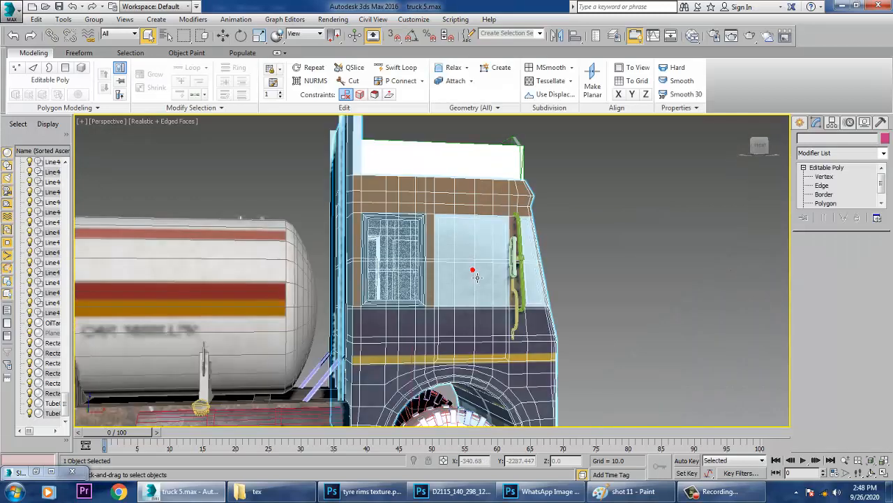
pyautogui.scroll(8, 472, 269)
pyautogui.press('4')
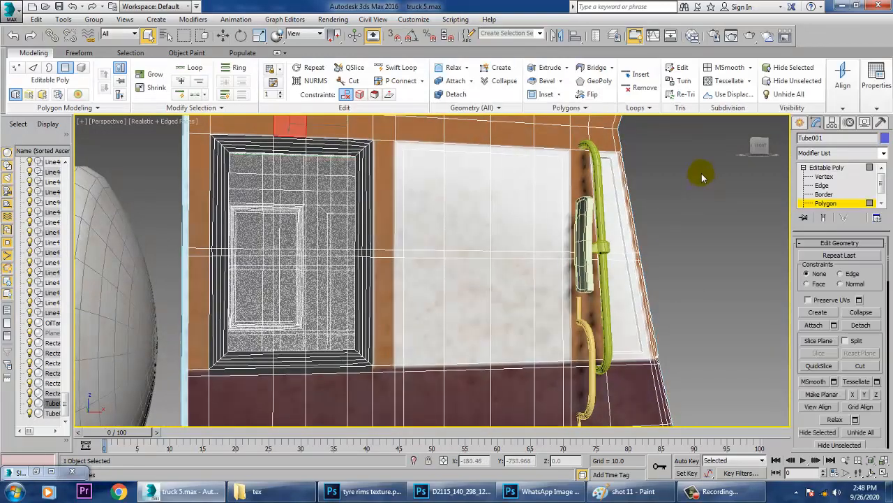
# Select all pane polygons of the large side window beside the grab handles and assign them the glass VRay material.
pyautogui.click(427, 199)
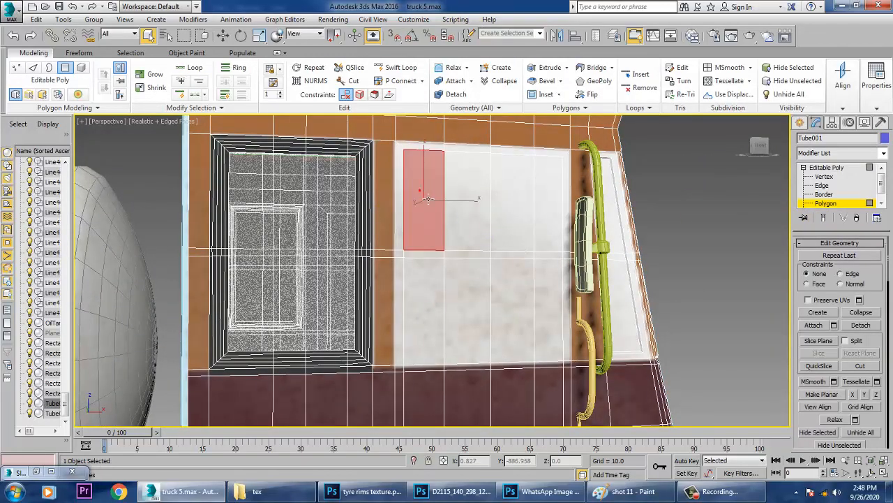
pyautogui.keyDown('ctrl'); pyautogui.click(465, 183); pyautogui.keyUp('ctrl')
pyautogui.keyDown('ctrl'); pyautogui.click(510, 200); pyautogui.keyUp('ctrl')
pyautogui.keyDown('ctrl'); pyautogui.click(556, 199); pyautogui.keyUp('ctrl')
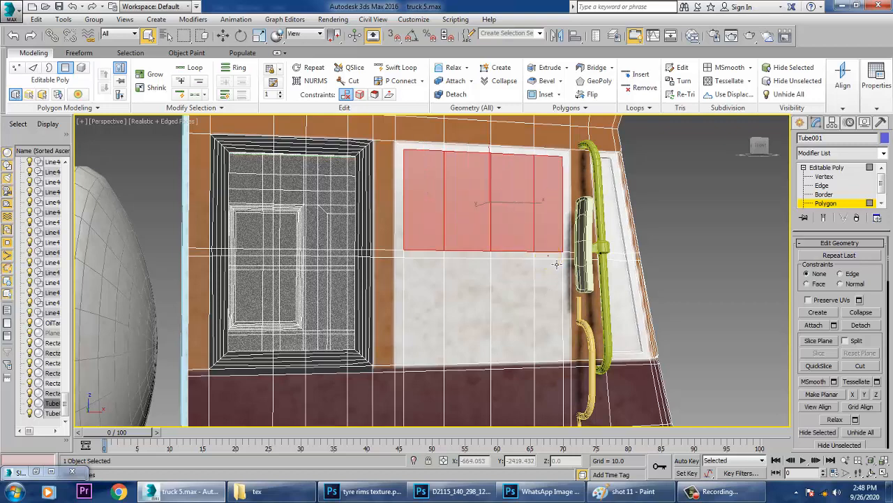
pyautogui.keyDown('ctrl'); pyautogui.click(540, 303); pyautogui.keyUp('ctrl')
pyautogui.keyDown('ctrl'); pyautogui.click(513, 307); pyautogui.keyUp('ctrl')
pyautogui.keyDown('ctrl'); pyautogui.click(466, 323); pyautogui.keyUp('ctrl')
pyautogui.keyDown('ctrl'); pyautogui.click(427, 310); pyautogui.keyUp('ctrl')
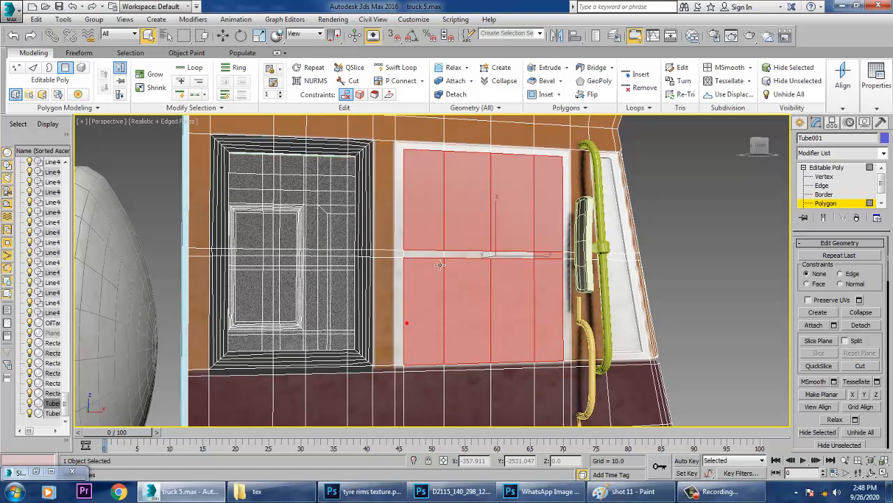
pyautogui.keyDown('ctrl'); pyautogui.click(468, 253); pyautogui.keyUp('ctrl')
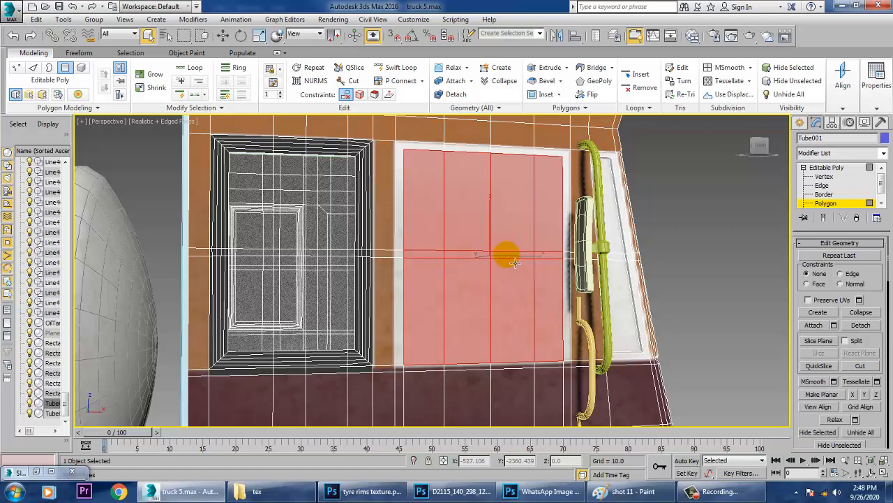
pyautogui.press('m')
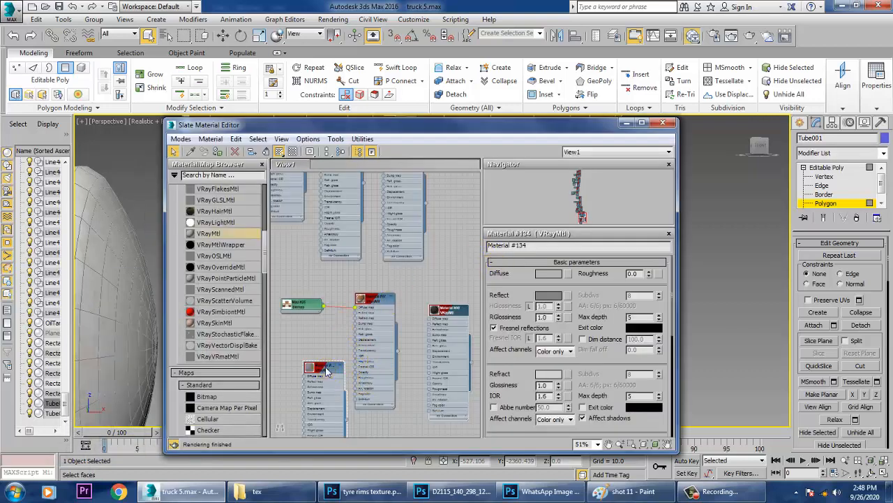
pyautogui.click(628, 124)
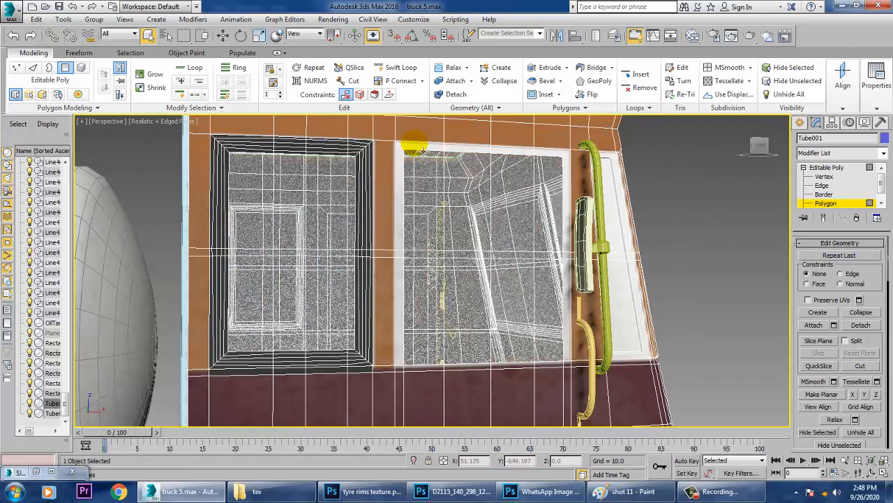
# Select the thin border polygons all around the large side window and assign them the dark VRay frame material, Material #98.
pyautogui.click(422, 148)
pyautogui.click(464, 148)
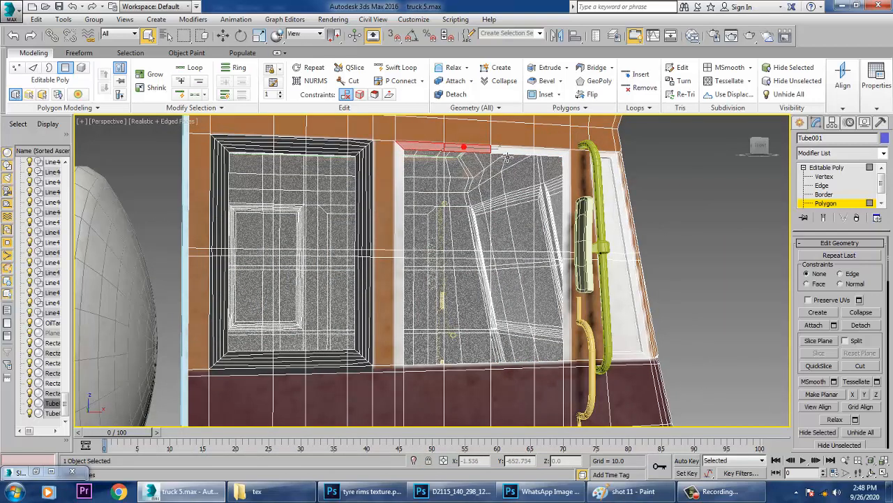
pyautogui.keyDown('ctrl'); pyautogui.click(551, 150); pyautogui.keyUp('ctrl')
pyautogui.keyDown('ctrl'); pyautogui.click(571, 180); pyautogui.keyUp('ctrl')
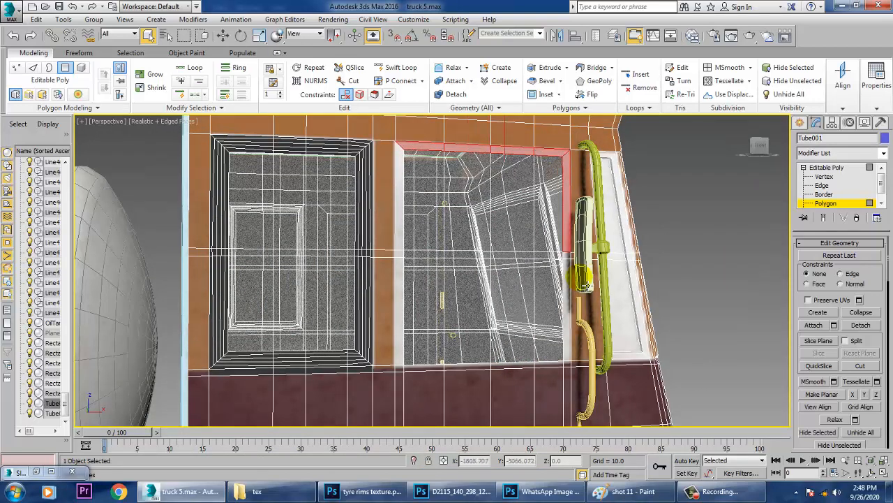
pyautogui.keyDown('ctrl'); pyautogui.click(567, 290); pyautogui.keyUp('ctrl')
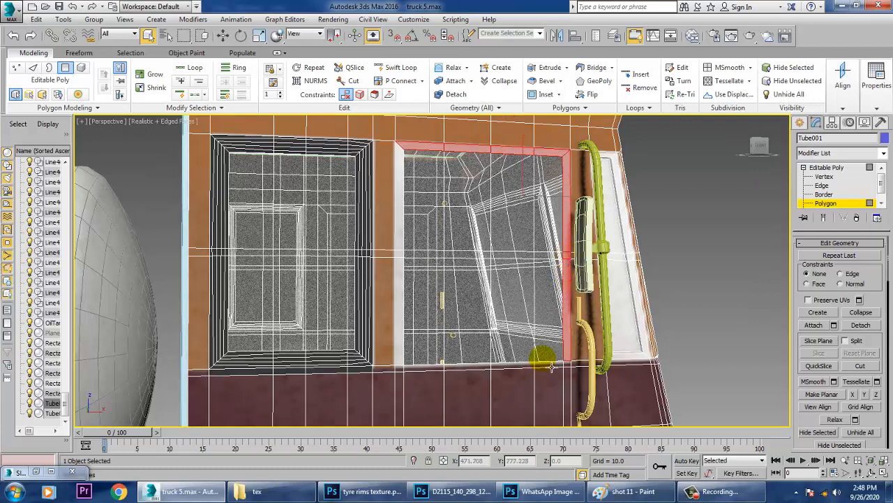
pyautogui.keyDown('ctrl'); pyautogui.click(517, 373); pyautogui.keyUp('ctrl')
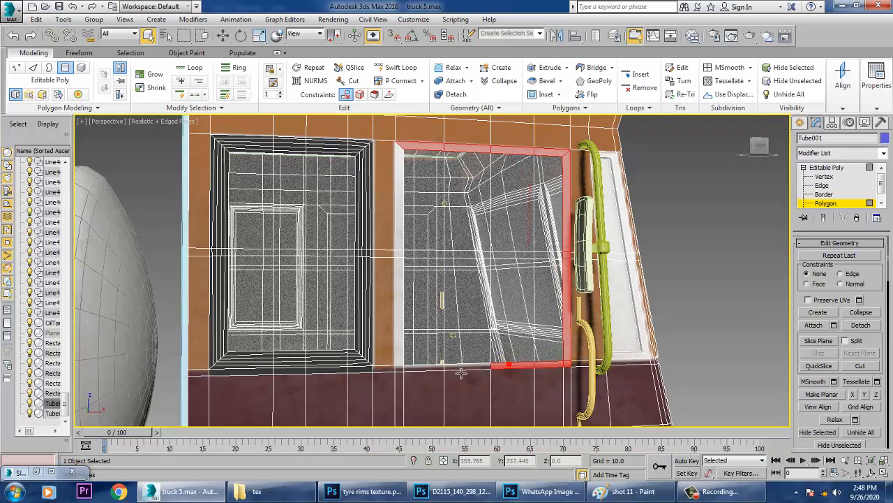
pyautogui.keyDown('ctrl'); pyautogui.click(401, 355); pyautogui.keyUp('ctrl')
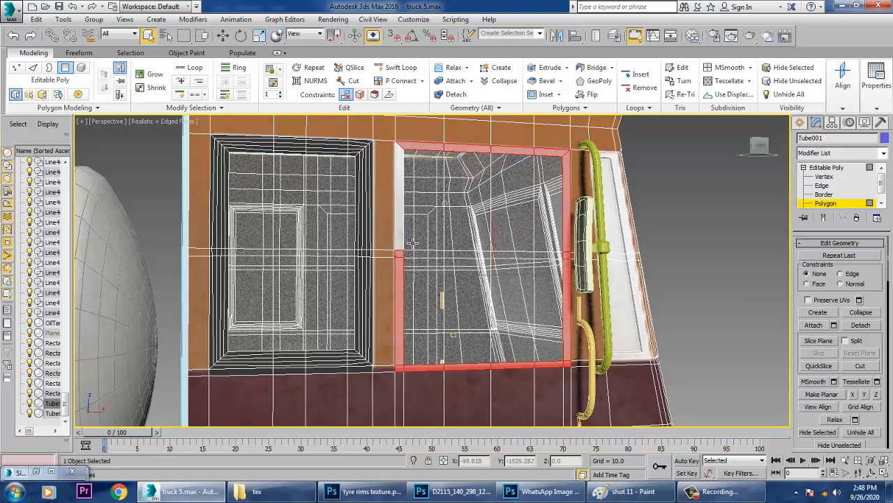
pyautogui.keyDown('ctrl'); pyautogui.click(412, 241); pyautogui.keyUp('ctrl')
pyautogui.keyDown('alt'); pyautogui.click(412, 236); pyautogui.keyUp('alt')
pyautogui.keyDown('ctrl'); pyautogui.click(399, 209); pyautogui.keyUp('ctrl')
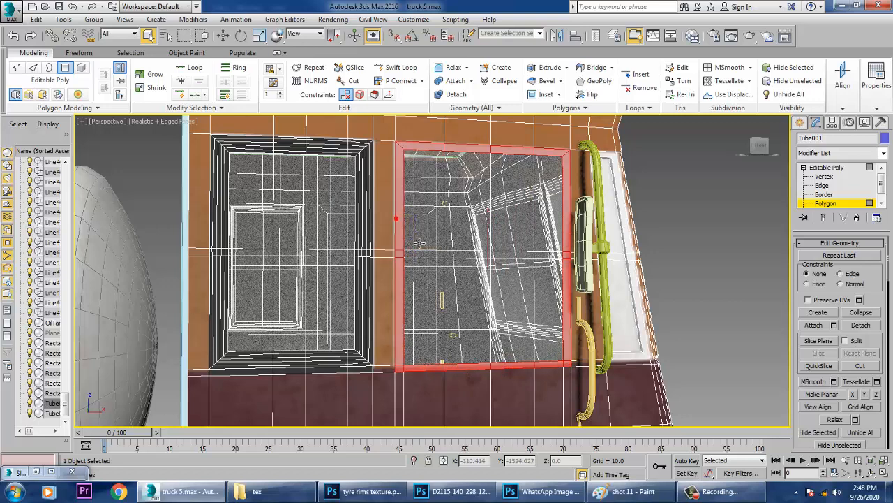
pyautogui.press('m')
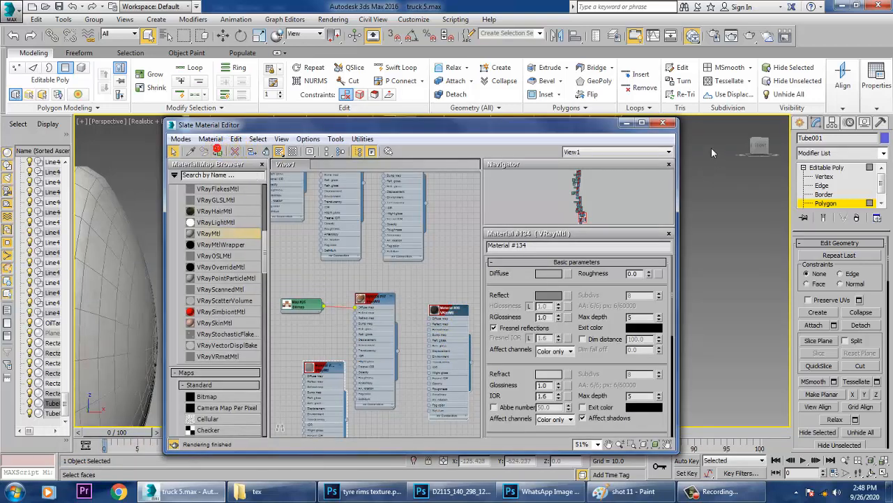
pyautogui.click(627, 123)
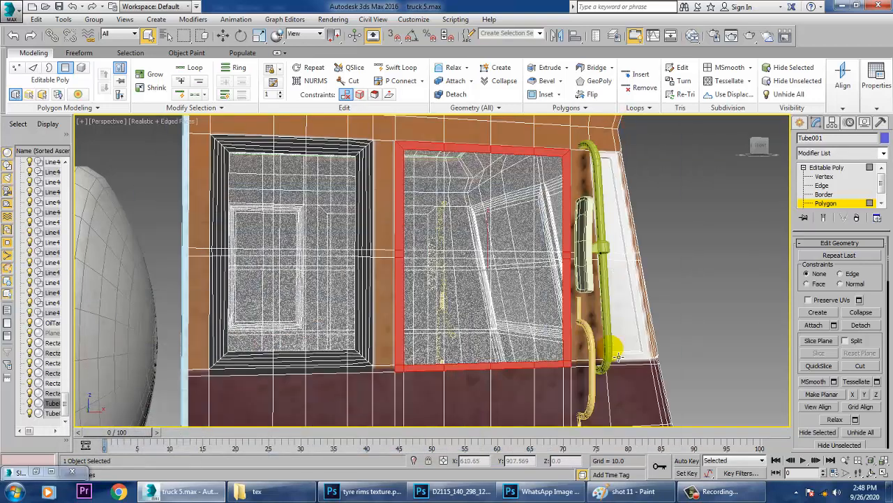
pyautogui.press('m')
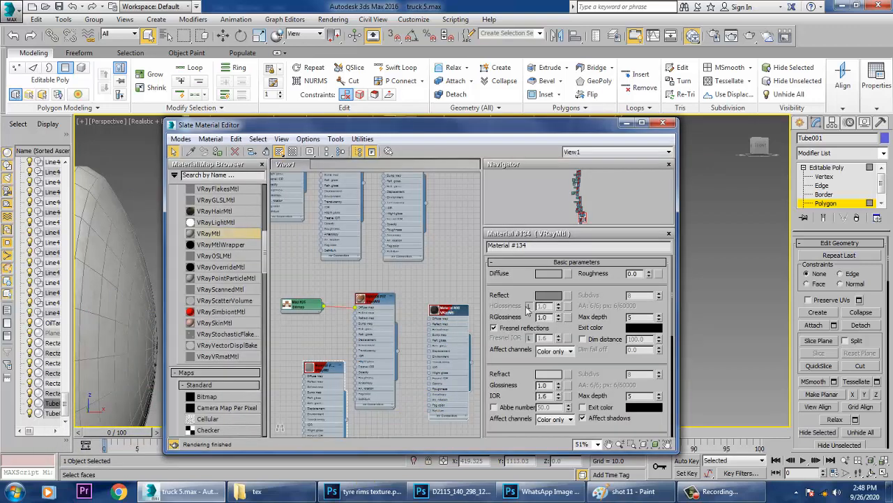
pyautogui.click(549, 274)
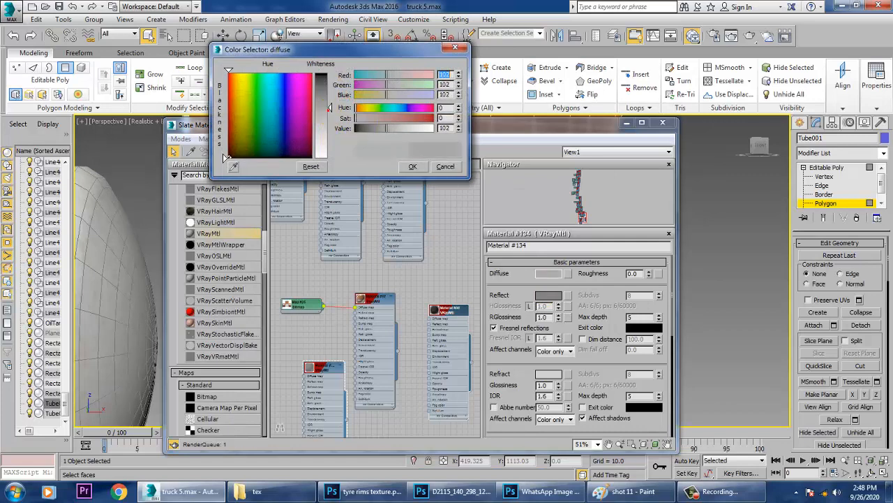
pyautogui.moveTo(329, 108); pyautogui.dragTo(329, 102)
pyautogui.click(448, 166)
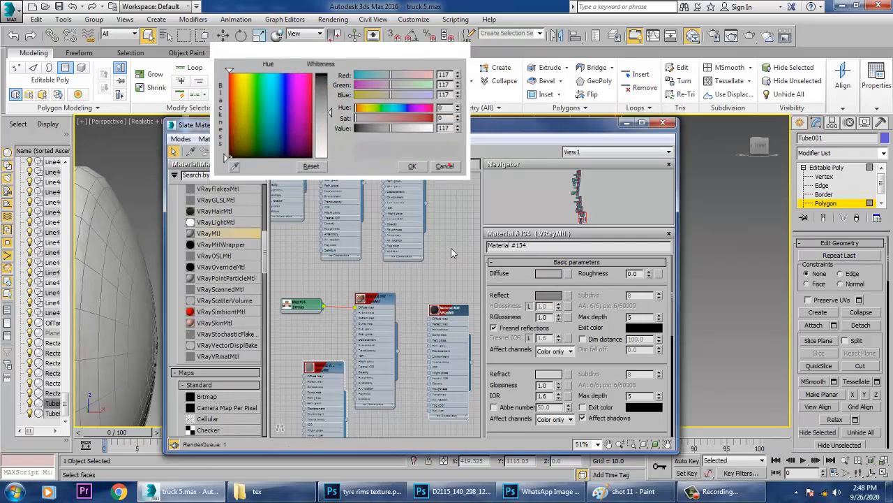
# Set the diffuse colour of Material #98 to pure black, RGB 0, 0, 0.
pyautogui.doubleClick(447, 309)
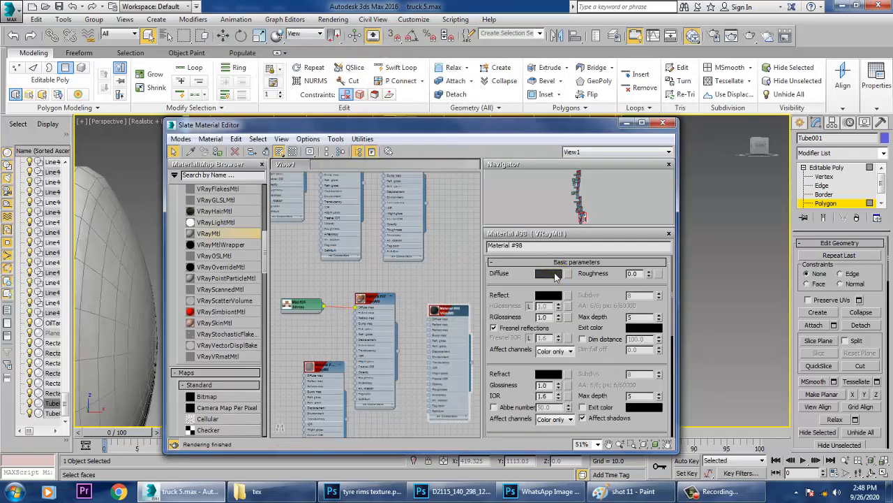
pyautogui.click(555, 274)
pyautogui.moveTo(331, 83); pyautogui.dragTo(329, 72)
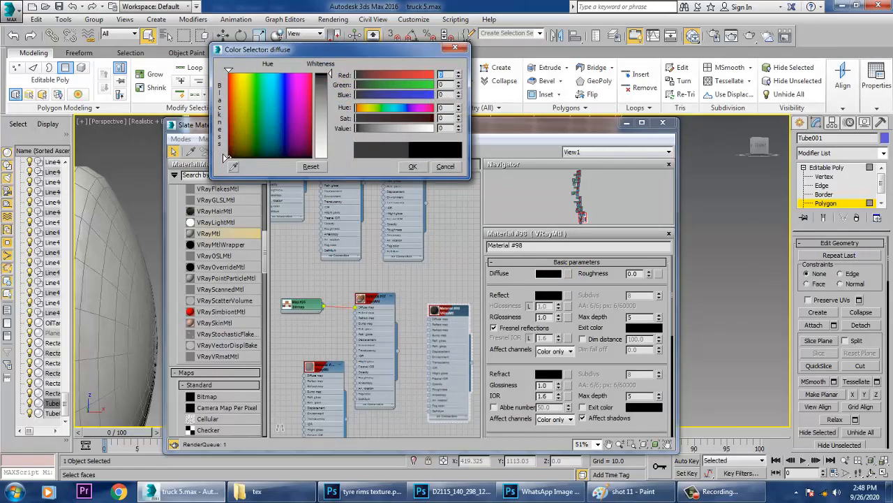
pyautogui.click(412, 166)
pyautogui.click(626, 123)
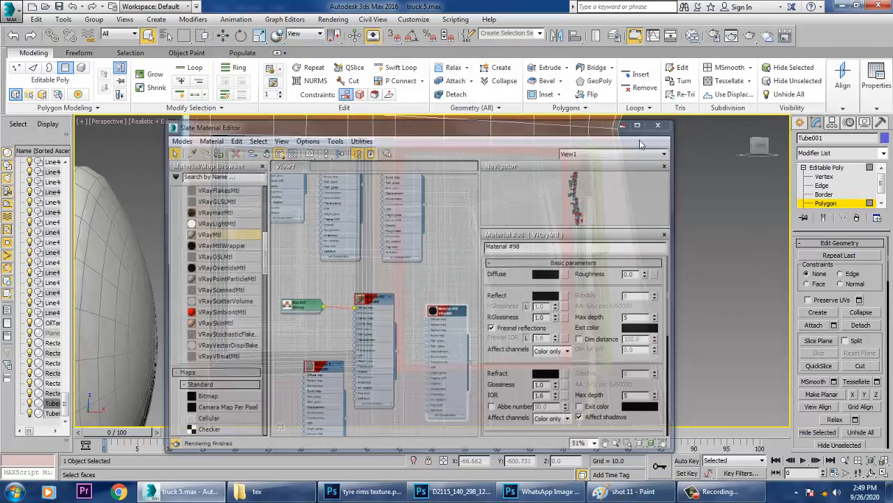
# Select the pane polygons of the narrow tapered window next to the windshield and assign them the glass VRay material.
pyautogui.keyDown('alt'); pyautogui.moveTo(615, 279); pyautogui.dragTo(484, 270, button='middle'); pyautogui.keyUp('alt')
pyautogui.click(552, 195)
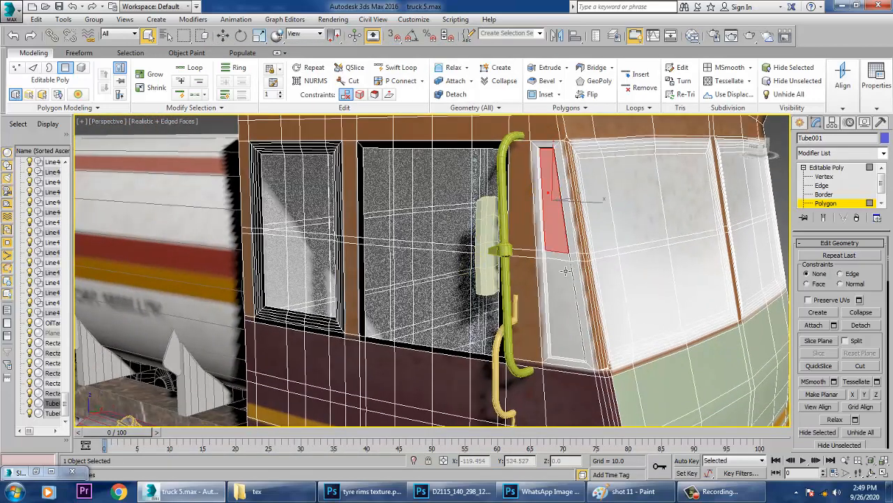
pyautogui.click(566, 270)
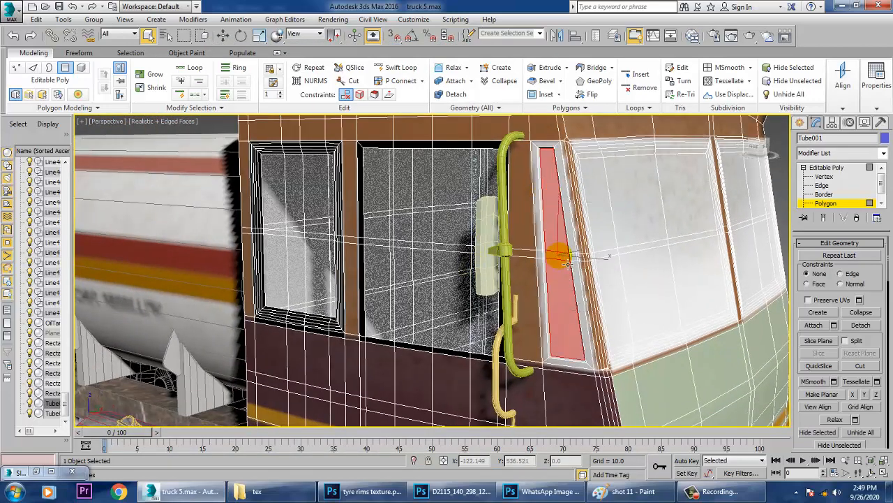
pyautogui.press('m')
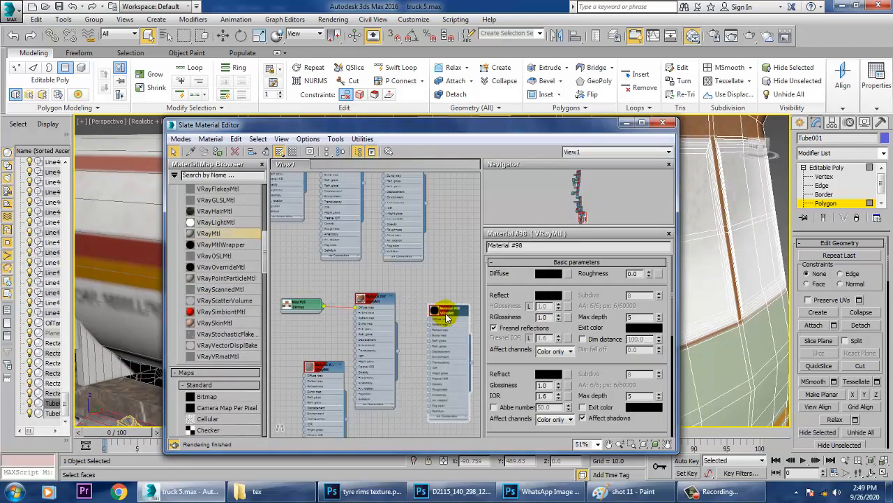
pyautogui.click(321, 368)
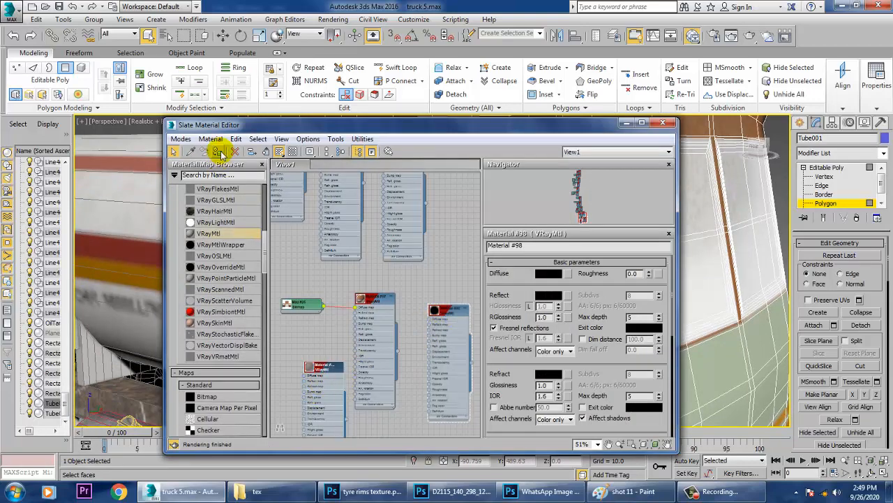
pyautogui.click(623, 123)
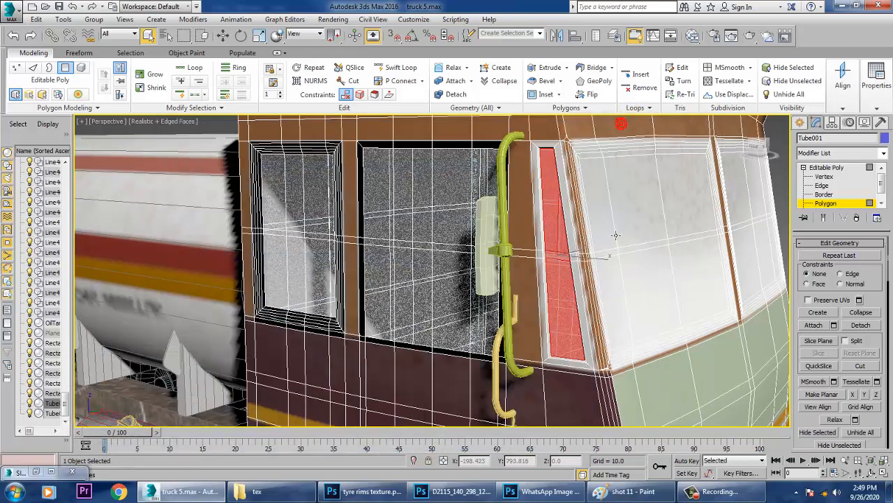
# Select the border polygons all around the narrow tapered window next to the windshield and assign them the black VRay material, Material #98.
pyautogui.keyDown('alt'); pyautogui.moveTo(599, 218); pyautogui.dragTo(606, 217, button='middle'); pyautogui.keyUp('alt')
pyautogui.click(548, 149)
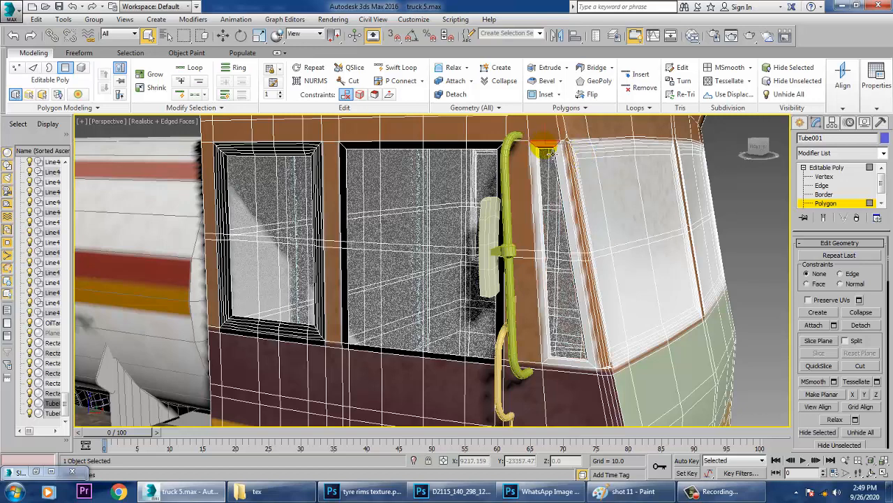
pyautogui.click(564, 151)
pyautogui.keyDown('ctrl'); pyautogui.click(569, 215); pyautogui.keyUp('ctrl')
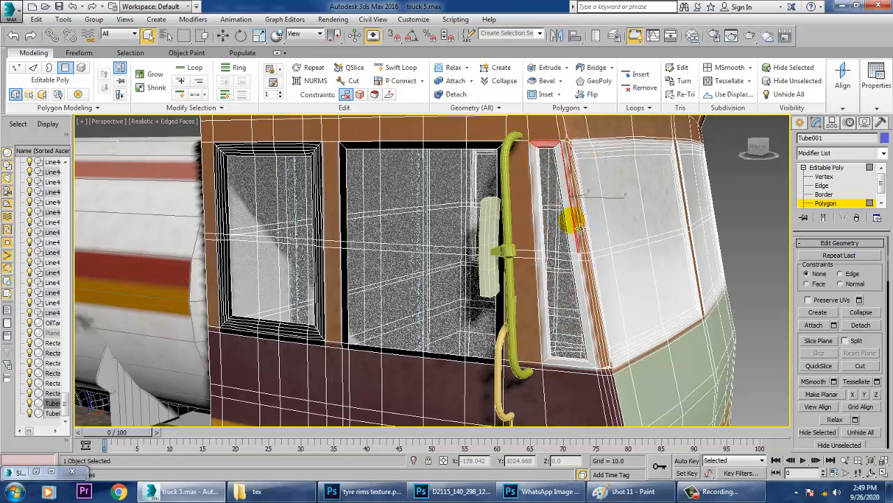
pyautogui.keyDown('ctrl'); pyautogui.click(584, 296); pyautogui.keyUp('ctrl')
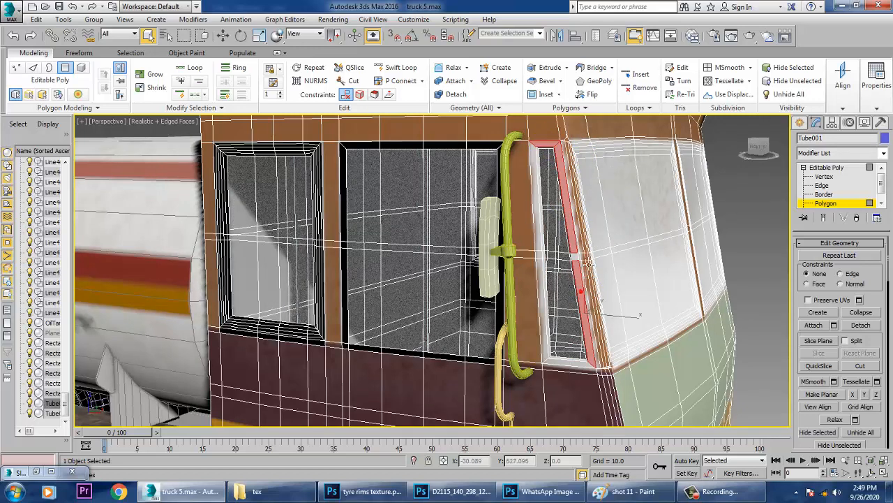
pyautogui.keyDown('ctrl'); pyautogui.click(584, 368); pyautogui.keyUp('ctrl')
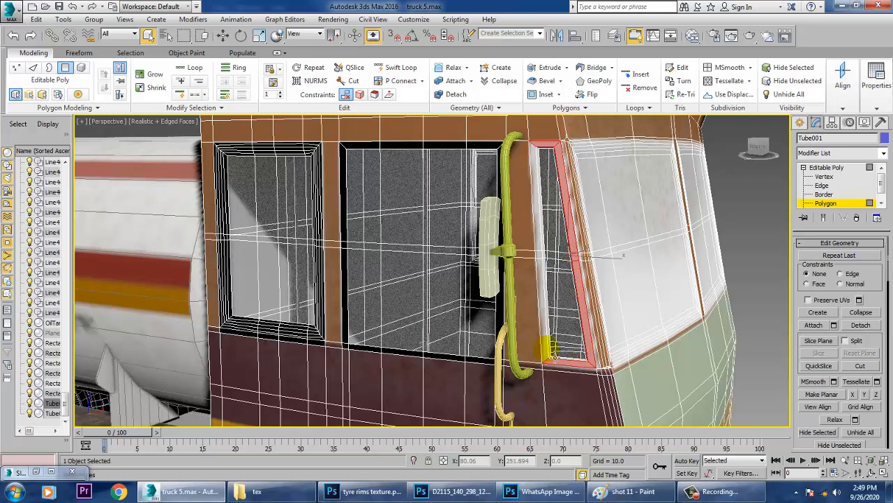
pyautogui.keyDown('ctrl'); pyautogui.click(548, 296); pyautogui.keyUp('ctrl')
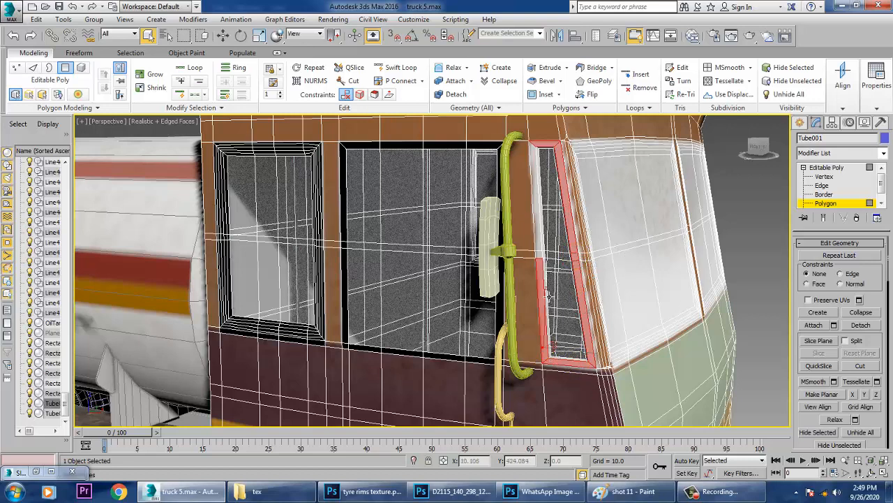
pyautogui.keyDown('ctrl'); pyautogui.click(543, 239); pyautogui.keyUp('ctrl')
pyautogui.press('m')
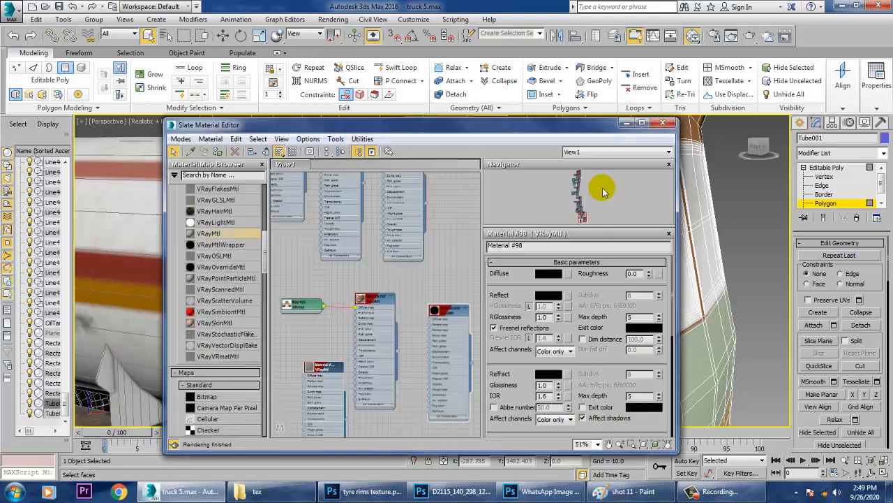
pyautogui.click(440, 307)
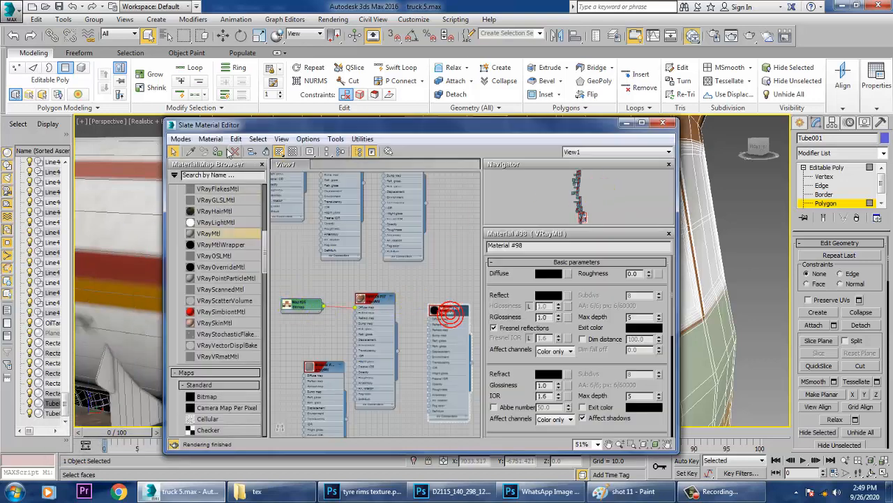
pyautogui.click(662, 123)
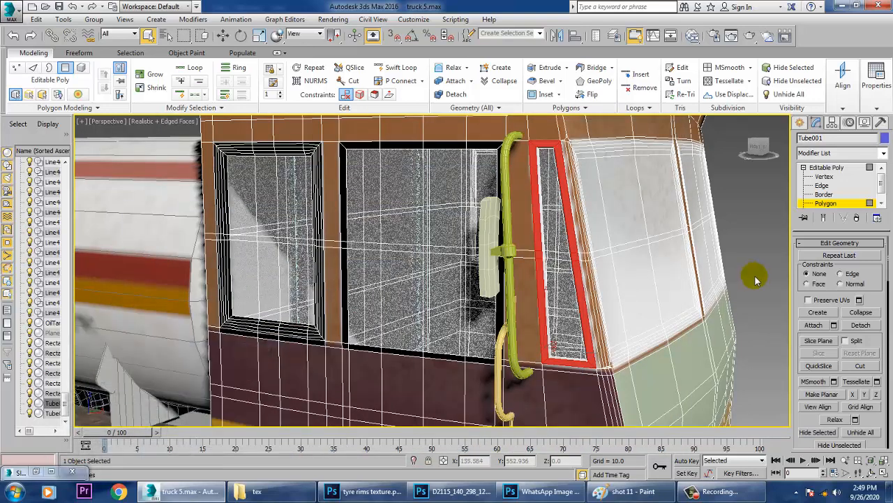
pyautogui.click(771, 249)
# Select all pane polygons of the windshield half nearest the black-framed side windows, including the thin strips across its middle and along its lower edge.
pyautogui.scroll(-8, 552, 222)
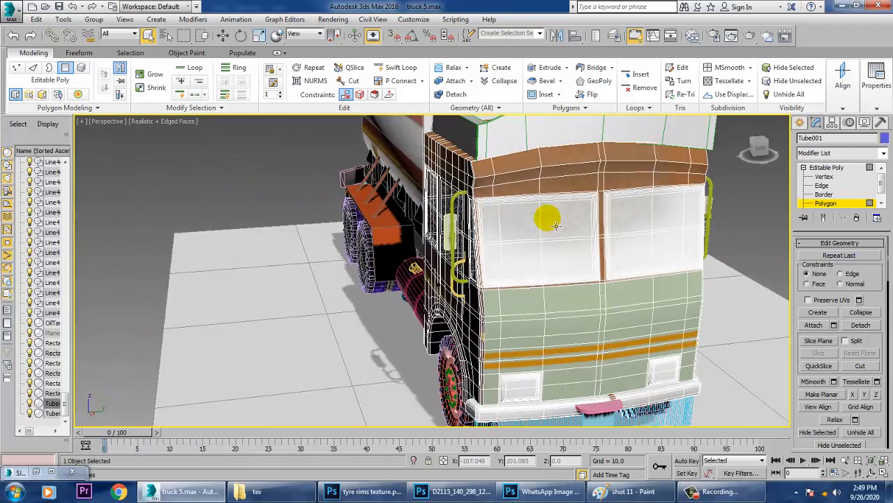
pyautogui.scroll(8, 548, 220)
pyautogui.click(403, 228)
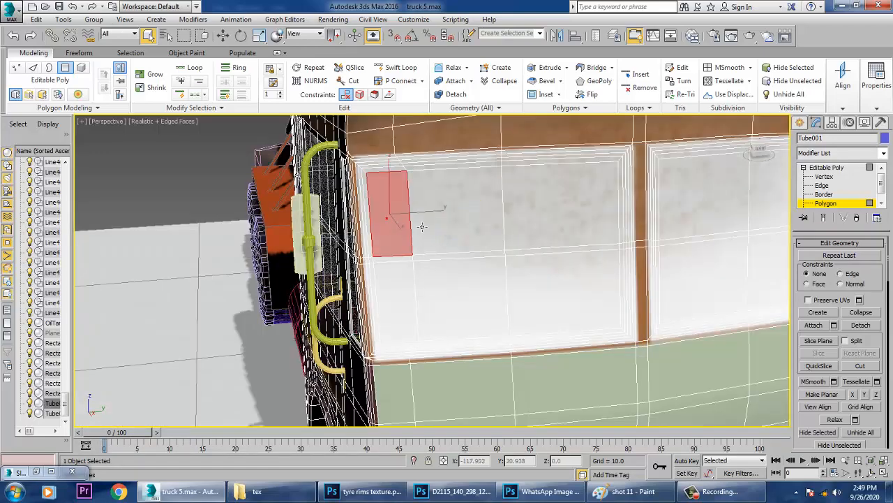
pyautogui.keyDown('ctrl'); pyautogui.click(472, 218); pyautogui.keyUp('ctrl')
pyautogui.keyDown('ctrl'); pyautogui.click(542, 224); pyautogui.keyUp('ctrl')
pyautogui.keyDown('ctrl'); pyautogui.click(555, 251); pyautogui.keyUp('ctrl')
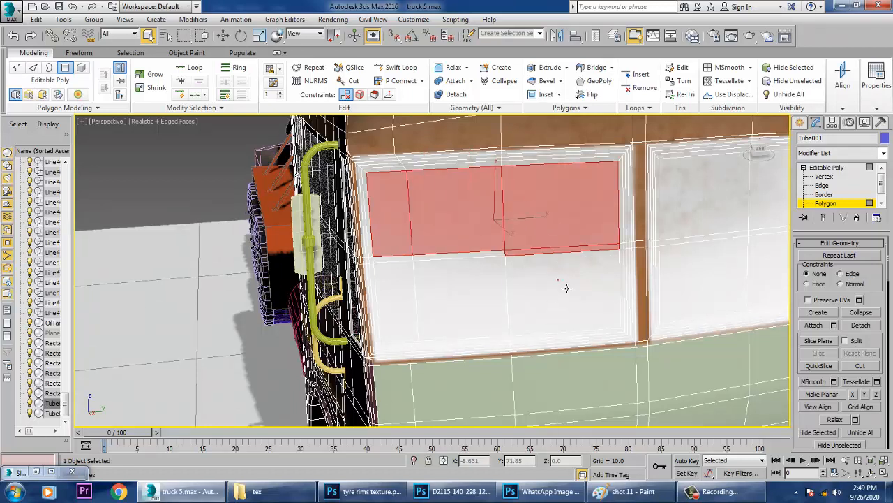
pyautogui.keyDown('ctrl'); pyautogui.click(566, 288); pyautogui.keyUp('ctrl')
pyautogui.keyDown('ctrl'); pyautogui.click(457, 298); pyautogui.keyUp('ctrl')
pyautogui.keyDown('ctrl'); pyautogui.click(388, 290); pyautogui.keyUp('ctrl')
pyautogui.keyDown('ctrl'); pyautogui.click(397, 259); pyautogui.keyUp('ctrl')
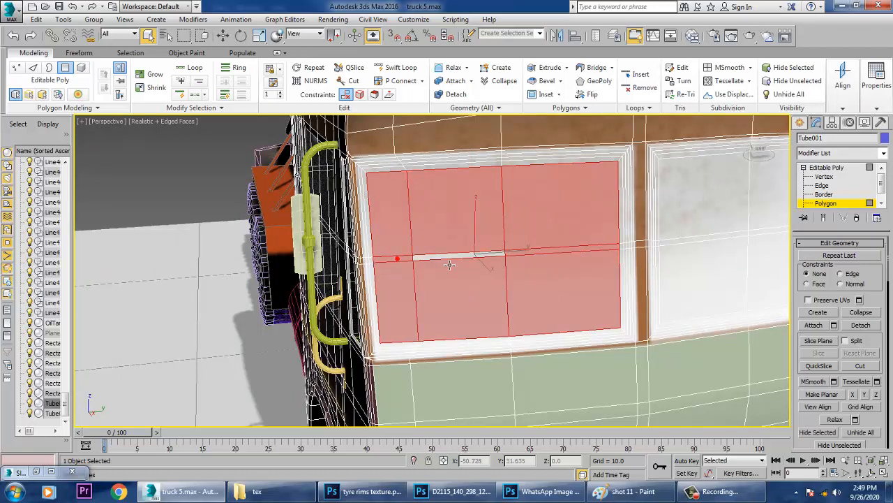
pyautogui.keyDown('ctrl'); pyautogui.click(442, 255); pyautogui.keyUp('ctrl')
pyautogui.keyDown('ctrl'); pyautogui.click(408, 342); pyautogui.keyUp('ctrl')
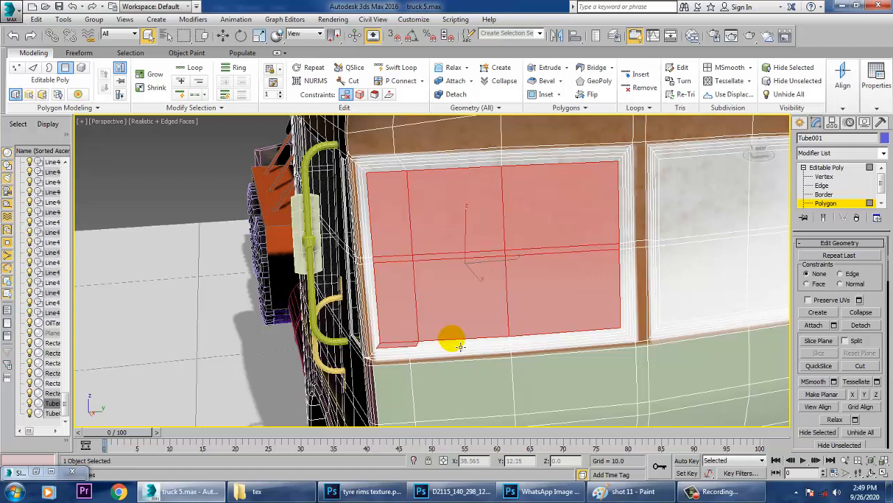
pyautogui.keyDown('ctrl'); pyautogui.click(489, 347); pyautogui.keyUp('ctrl')
pyautogui.keyDown('ctrl'); pyautogui.click(551, 339); pyautogui.keyUp('ctrl')
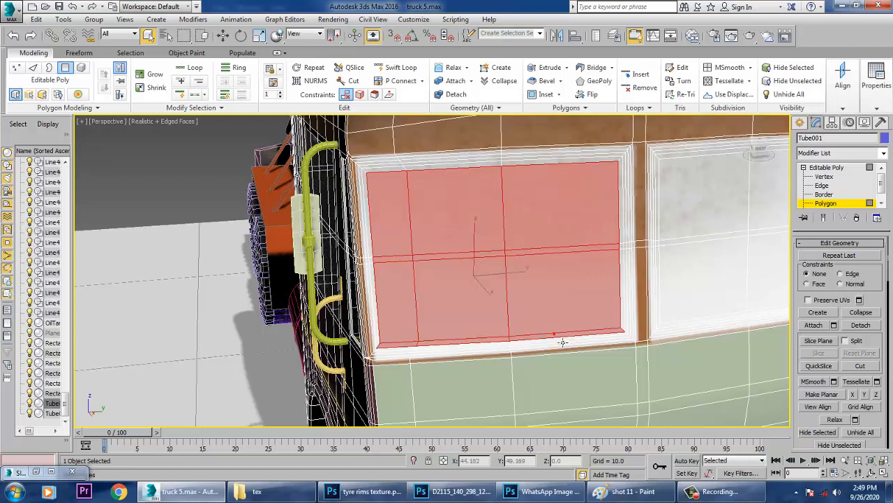
# Add all pane polygons of the other windshield half to the selection, including the thin middle and lower-edge strips.
pyautogui.moveTo(495, 229)
pyautogui.keyDown('alt'); pyautogui.mouseDown(button='middle')
pyautogui.moveTo(538, 246)
pyautogui.moveTo(535, 236)
pyautogui.moveTo(482, 236)
pyautogui.mouseUp(button='middle'); pyautogui.keyUp('alt')
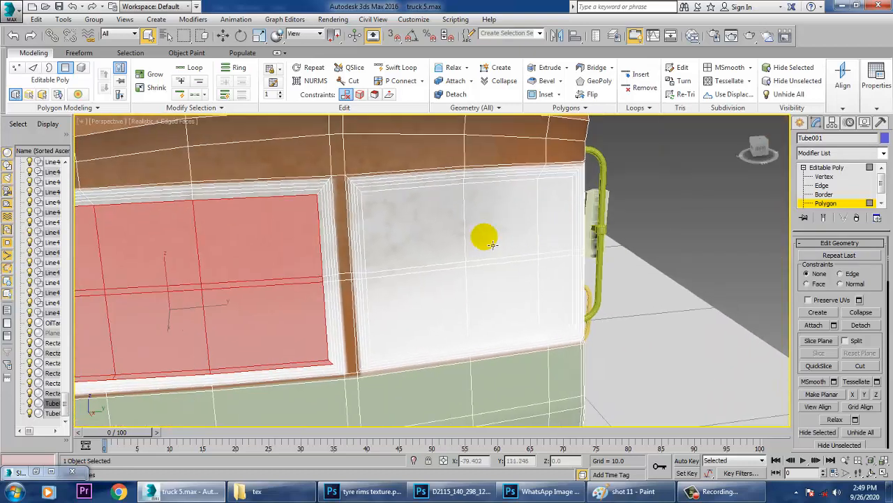
pyautogui.keyDown('ctrl'); pyautogui.click(396, 230); pyautogui.keyUp('ctrl')
pyautogui.keyDown('ctrl'); pyautogui.click(498, 210); pyautogui.keyUp('ctrl')
pyautogui.keyDown('ctrl'); pyautogui.click(553, 225); pyautogui.keyUp('ctrl')
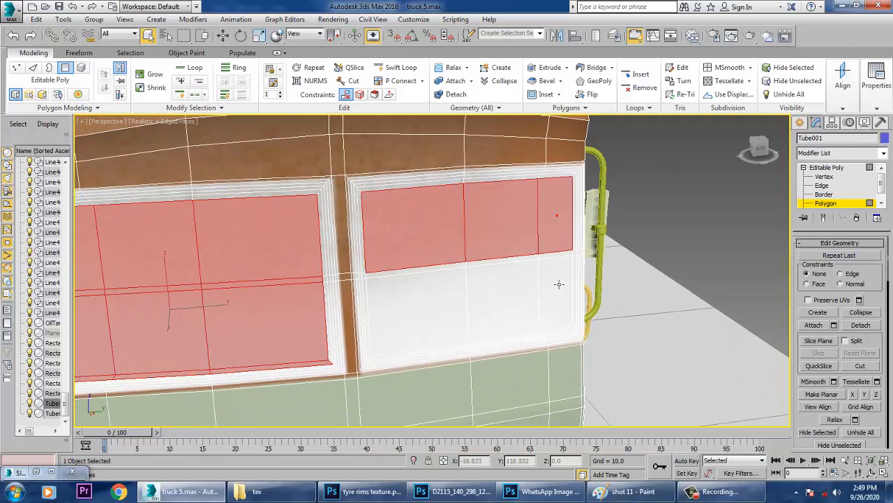
pyautogui.keyDown('ctrl'); pyautogui.click(559, 283); pyautogui.keyUp('ctrl')
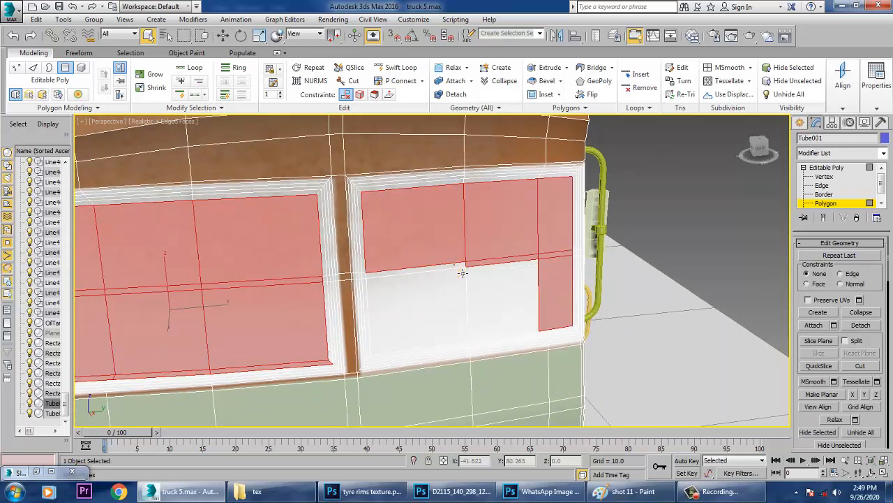
pyautogui.keyDown('ctrl'); pyautogui.click(459, 300); pyautogui.keyUp('ctrl')
pyautogui.keyDown('ctrl'); pyautogui.click(493, 299); pyautogui.keyUp('ctrl')
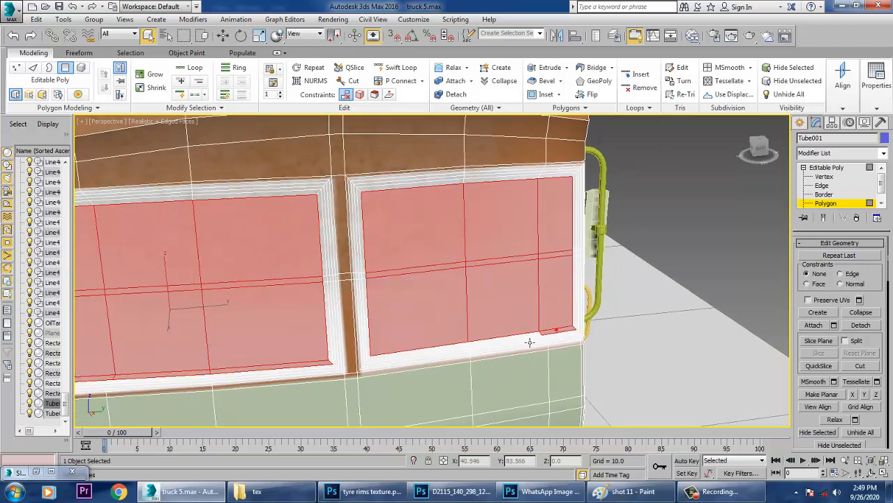
pyautogui.keyDown('ctrl'); pyautogui.click(528, 342); pyautogui.keyUp('ctrl')
pyautogui.keyDown('ctrl'); pyautogui.click(434, 355); pyautogui.keyUp('ctrl')
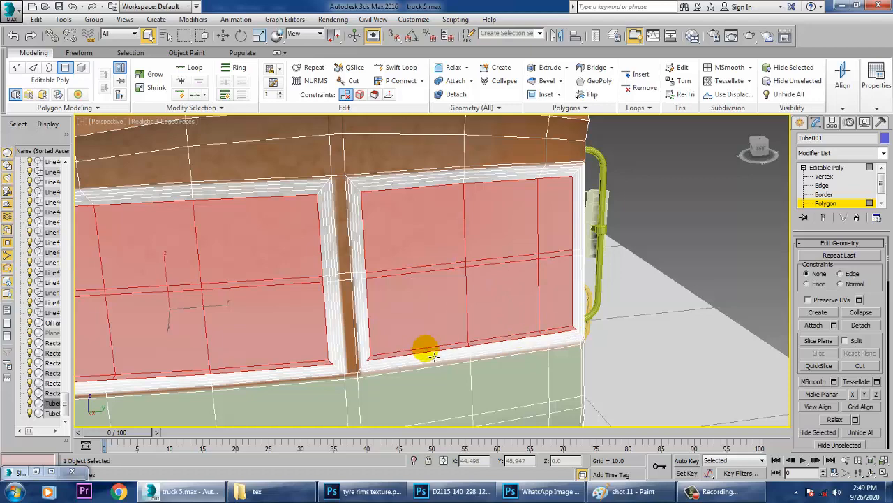
# Assign the glass VRay material to the selected pane polygons of both windshield halves.
pyautogui.keyDown('alt'); pyautogui.moveTo(467, 316); pyautogui.dragTo(492, 295, button='middle'); pyautogui.keyUp('alt')
pyautogui.scroll(4, 412, 358)
pyautogui.moveTo(413, 358)
pyautogui.mouseDown(button='middle')
pyautogui.moveTo(403, 367)
pyautogui.moveTo(427, 342)
pyautogui.moveTo(442, 372)
pyautogui.moveTo(427, 353)
pyautogui.mouseUp(button='middle')
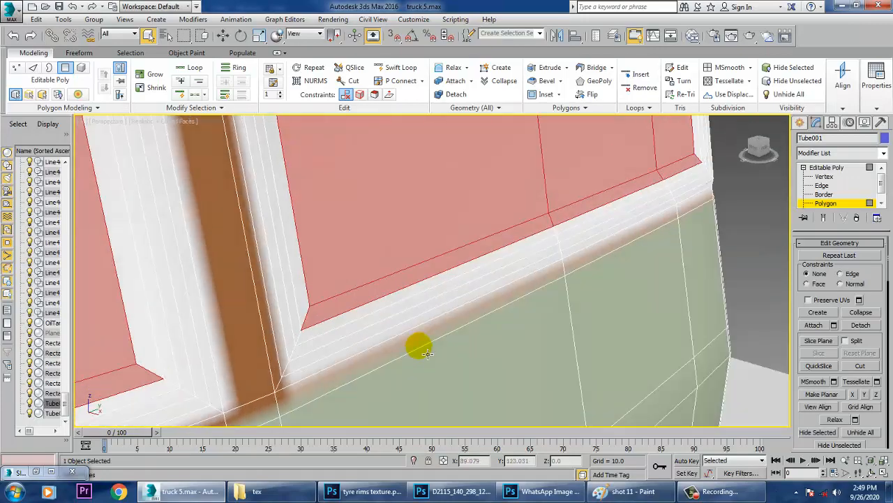
pyautogui.scroll(-10, 428, 353)
pyautogui.scroll(5, 444, 331)
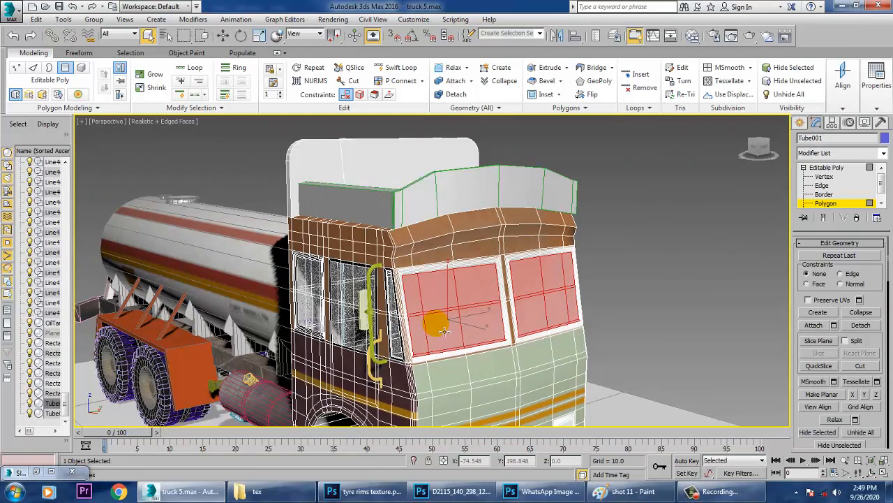
pyautogui.press('m')
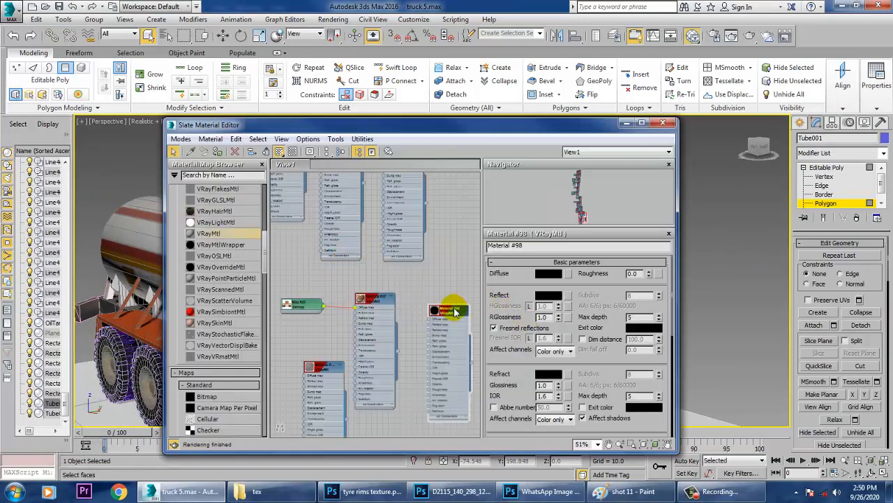
pyautogui.click(320, 367)
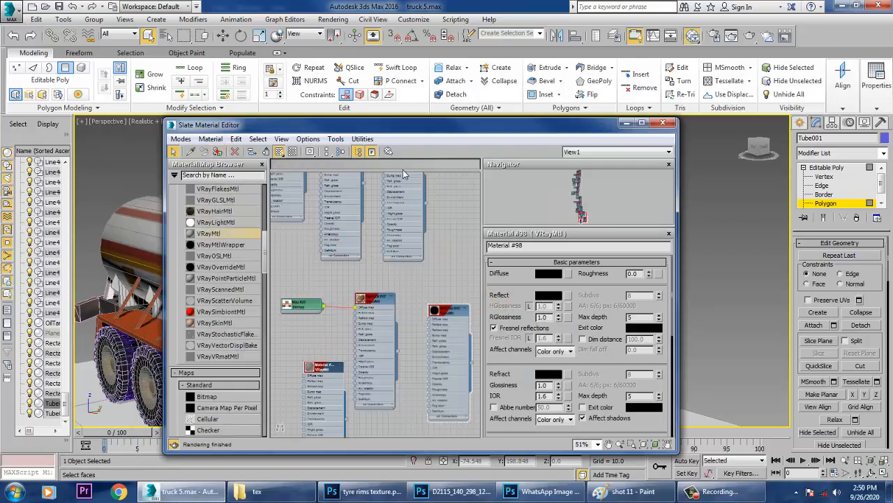
pyautogui.click(622, 124)
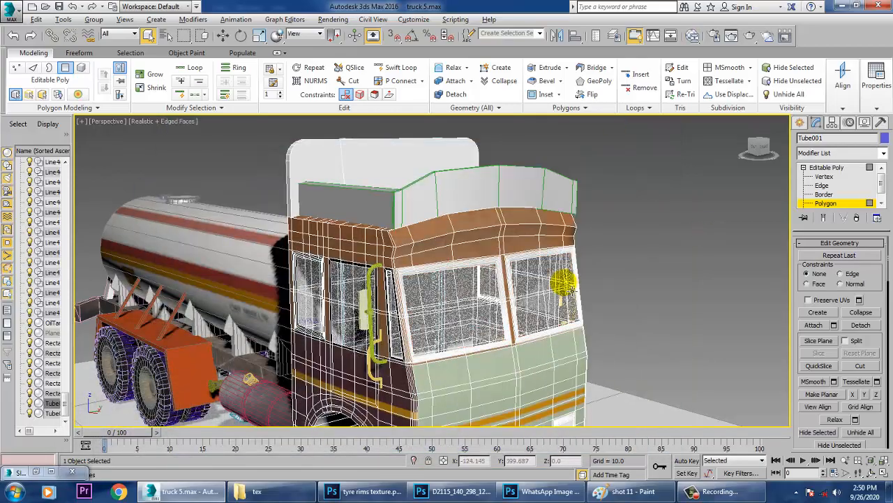
# Select the five stacked border strips above the middle section of the windshield half nearest the black-framed side windows.
pyautogui.scroll(10, 552, 280)
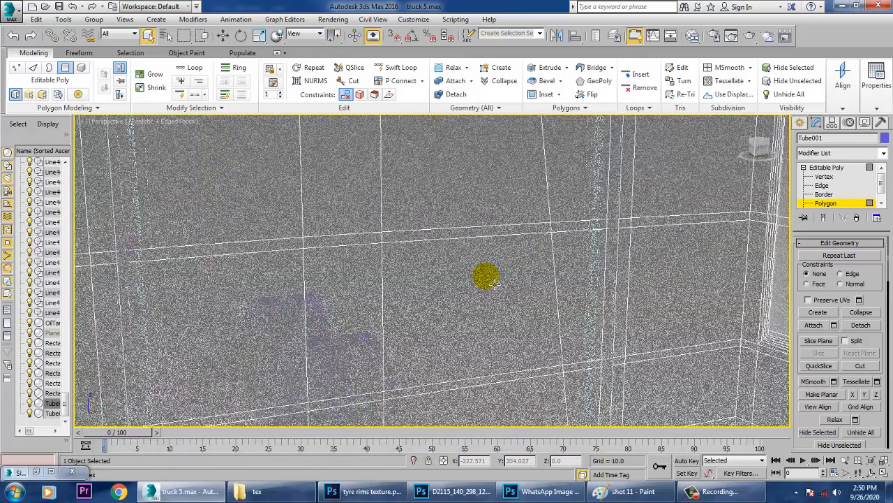
pyautogui.scroll(-10, 487, 279)
pyautogui.scroll(12, 433, 255)
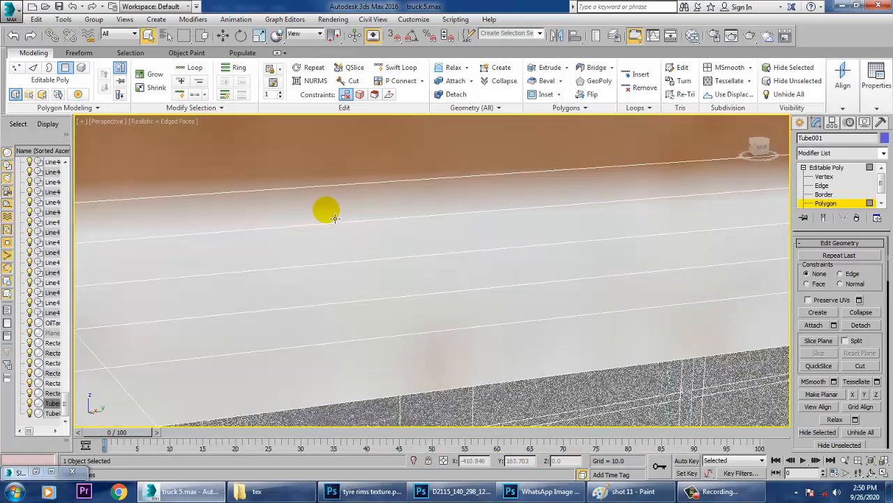
pyautogui.click(335, 218)
pyautogui.keyDown('ctrl'); pyautogui.click(359, 241); pyautogui.keyUp('ctrl')
pyautogui.keyDown('ctrl'); pyautogui.click(370, 285); pyautogui.keyUp('ctrl')
pyautogui.keyDown('ctrl'); pyautogui.click(387, 321); pyautogui.keyUp('ctrl')
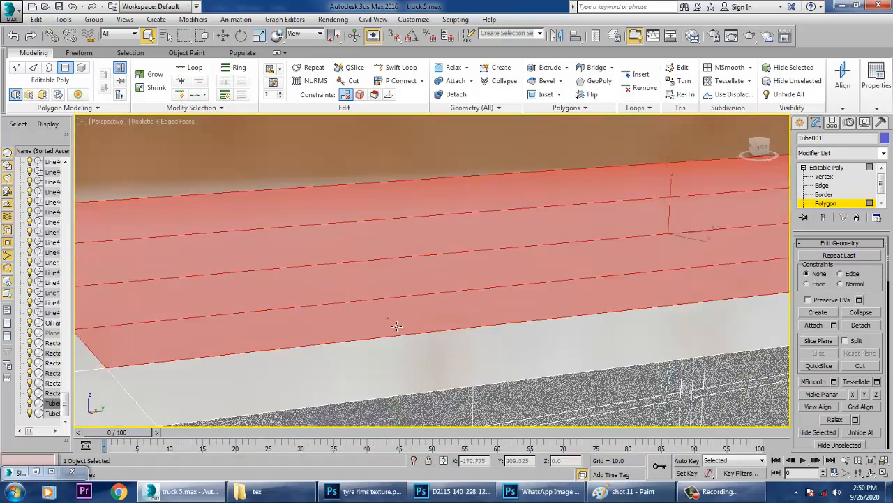
pyautogui.keyDown('ctrl'); pyautogui.click(394, 351); pyautogui.keyUp('ctrl')
# Extend the selection with the adjoining upper border strips up to the windshield's outer corner beside the grab handle.
pyautogui.scroll(-8, 386, 342)
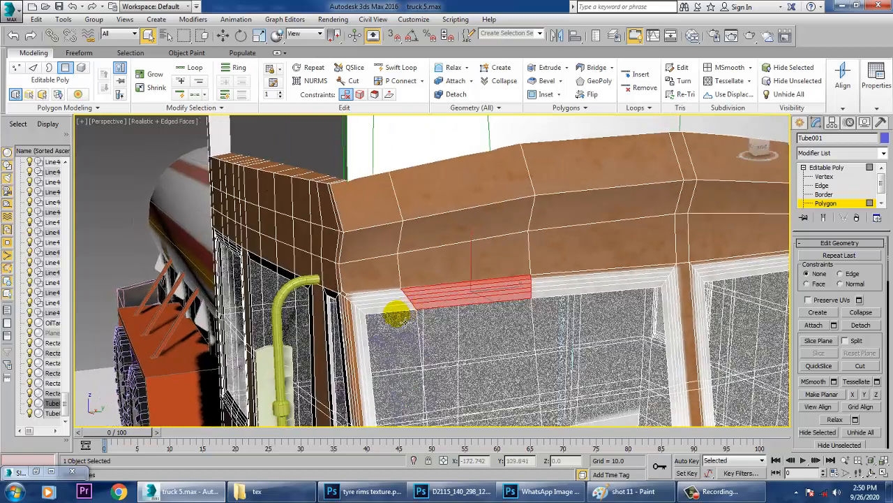
pyautogui.scroll(8, 370, 300)
pyautogui.keyDown('ctrl'); pyautogui.click(438, 259); pyautogui.keyUp('ctrl')
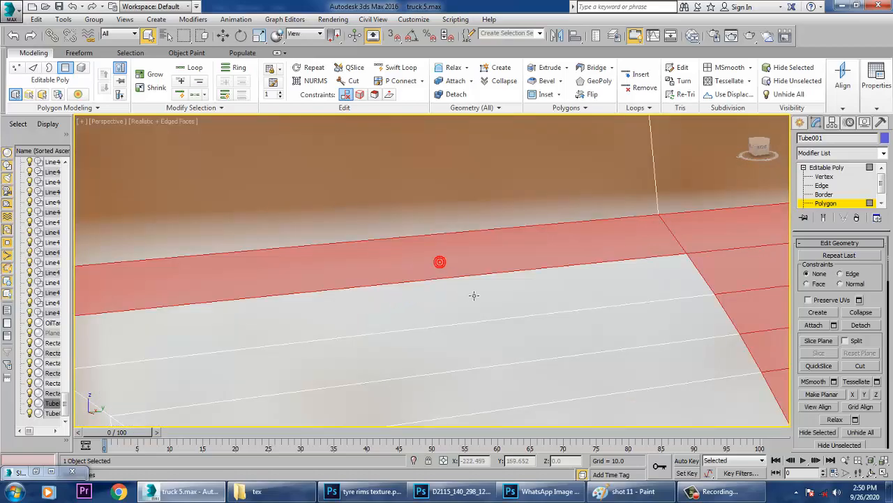
pyautogui.keyDown('ctrl'); pyautogui.click(482, 300); pyautogui.keyUp('ctrl')
pyautogui.keyDown('ctrl'); pyautogui.click(523, 344); pyautogui.keyUp('ctrl')
pyautogui.keyDown('ctrl'); pyautogui.click(581, 361); pyautogui.keyUp('ctrl')
pyautogui.scroll(-4, 675, 417)
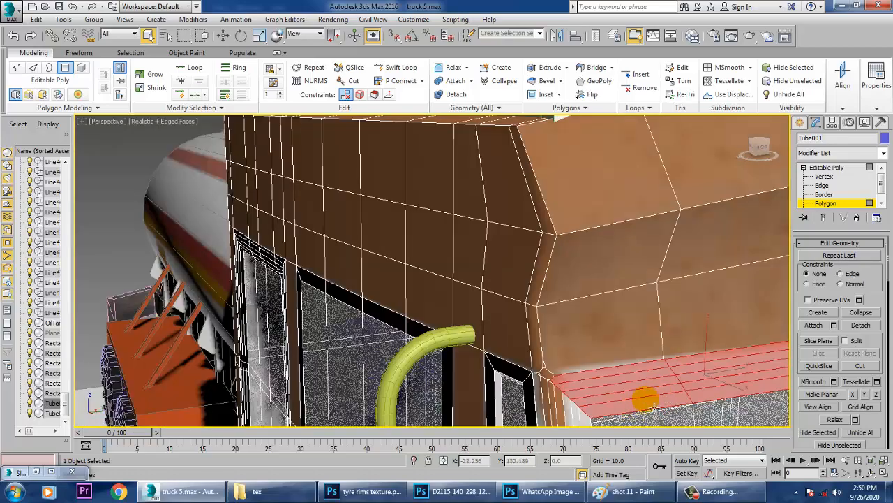
# Add the vertical border strips along the windshield's outer side, next to the narrow tapered window, to the selection.
pyautogui.keyDown('alt'); pyautogui.moveTo(645, 399); pyautogui.dragTo(433, 208, button='middle'); pyautogui.keyUp('alt')
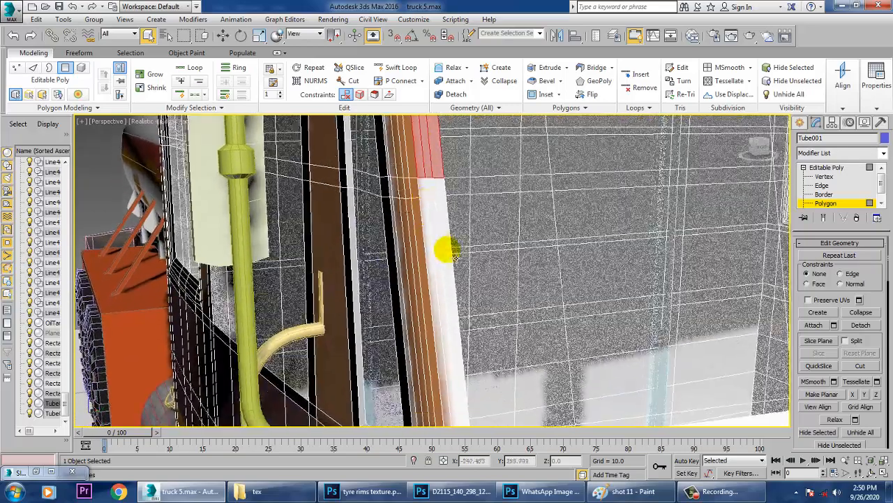
pyautogui.keyDown('ctrl'); pyautogui.click(449, 251); pyautogui.keyUp('ctrl')
pyautogui.keyDown('ctrl'); pyautogui.click(442, 256); pyautogui.keyUp('ctrl')
pyautogui.keyDown('ctrl'); pyautogui.click(434, 261); pyautogui.keyUp('ctrl')
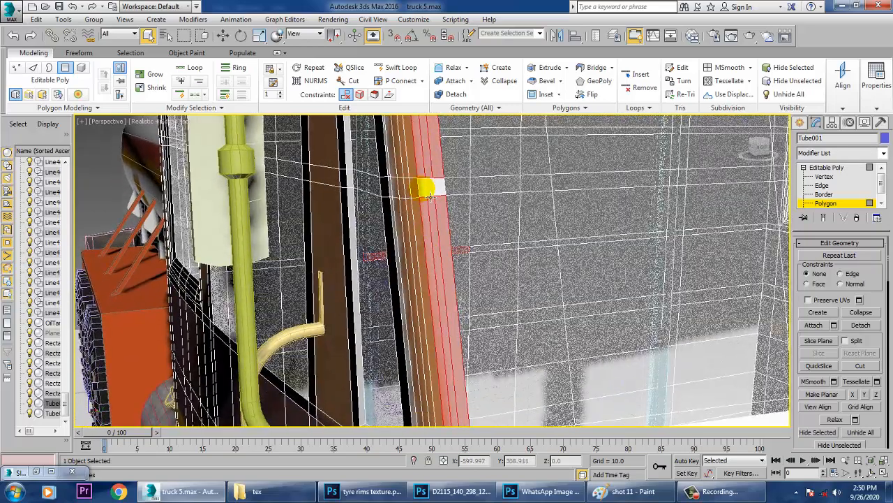
# Extend the selection with the stacked lower border strips at the windshield half's outer corner, beside the narrow tapered window.
pyautogui.keyDown('alt'); pyautogui.moveTo(450, 197); pyautogui.dragTo(495, 236, button='middle'); pyautogui.keyUp('alt')
pyautogui.keyDown('ctrl'); pyautogui.click(484, 282); pyautogui.keyUp('ctrl')
pyautogui.keyDown('ctrl'); pyautogui.click(479, 293); pyautogui.keyUp('ctrl')
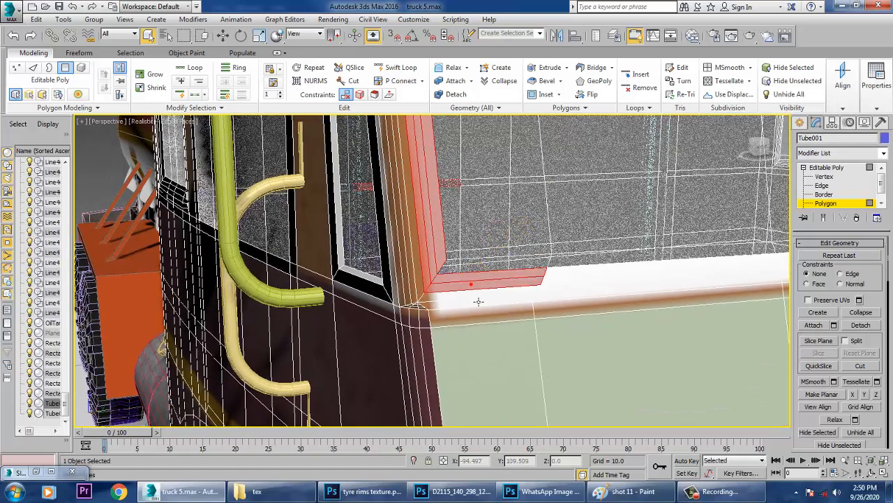
pyautogui.keyDown('ctrl'); pyautogui.click(478, 300); pyautogui.keyUp('ctrl')
pyautogui.keyDown('ctrl'); pyautogui.click(475, 305); pyautogui.keyUp('ctrl')
pyautogui.keyDown('ctrl'); pyautogui.click(511, 313); pyautogui.keyUp('ctrl')
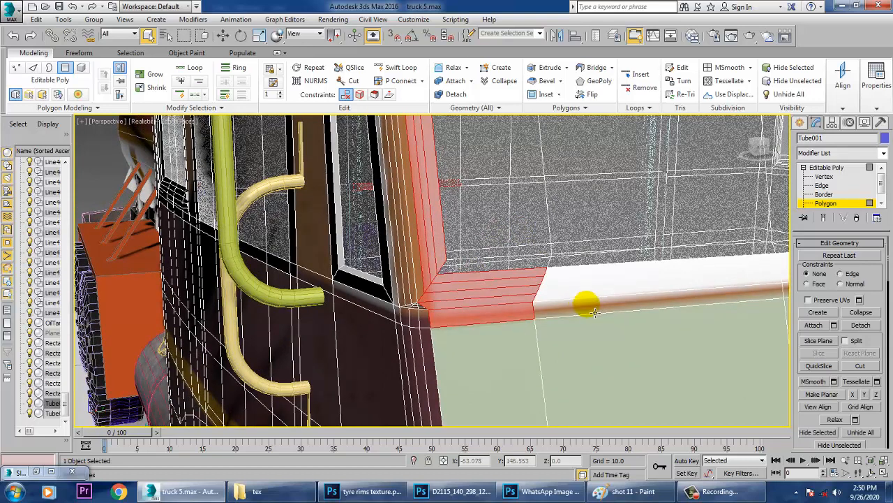
# Add the stacked lower border strips of the windshield half's middle section to the selection.
pyautogui.keyDown('ctrl'); pyautogui.click(593, 312); pyautogui.keyUp('ctrl')
pyautogui.keyDown('ctrl'); pyautogui.click(603, 301); pyautogui.keyUp('ctrl')
pyautogui.keyDown('ctrl'); pyautogui.click(601, 293); pyautogui.keyUp('ctrl')
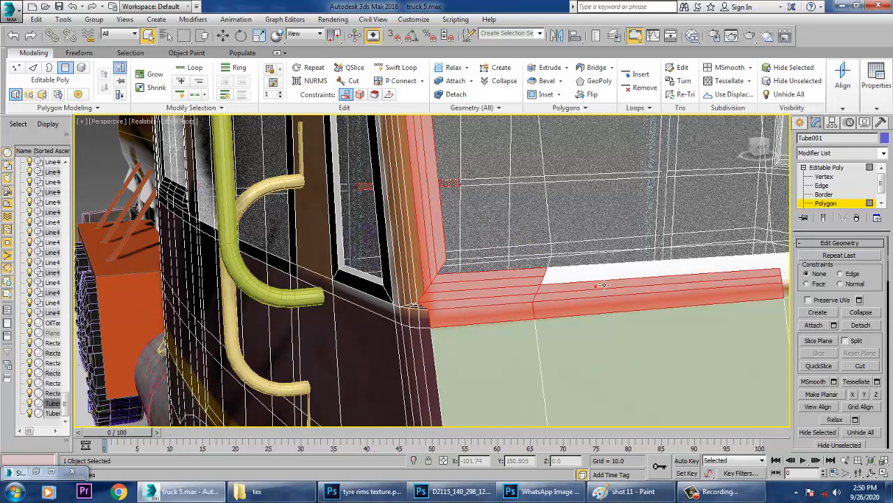
pyautogui.keyDown('ctrl'); pyautogui.click(603, 279); pyautogui.keyUp('ctrl')
pyautogui.keyDown('ctrl'); pyautogui.click(606, 277); pyautogui.keyUp('ctrl')
# Add the remaining lower border strips, up to the corner at the brown centre post, to the selection.
pyautogui.moveTo(666, 296); pyautogui.dragTo(462, 321, button='middle')
pyautogui.scroll(-3, 462, 321)
pyautogui.keyDown('ctrl'); pyautogui.click(464, 319); pyautogui.keyUp('ctrl')
pyautogui.keyDown('ctrl'); pyautogui.click(467, 316); pyautogui.keyUp('ctrl')
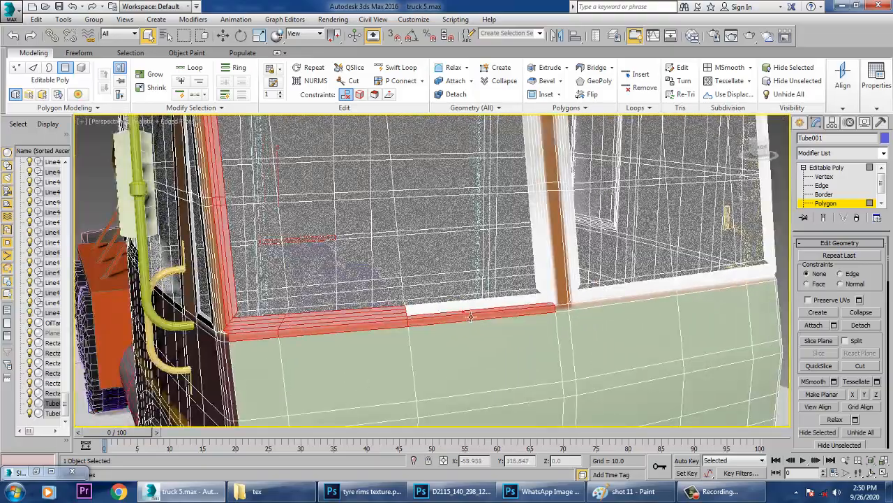
pyautogui.keyDown('ctrl'); pyautogui.click(470, 315); pyautogui.keyUp('ctrl')
pyautogui.keyDown('ctrl'); pyautogui.click(469, 312); pyautogui.keyUp('ctrl')
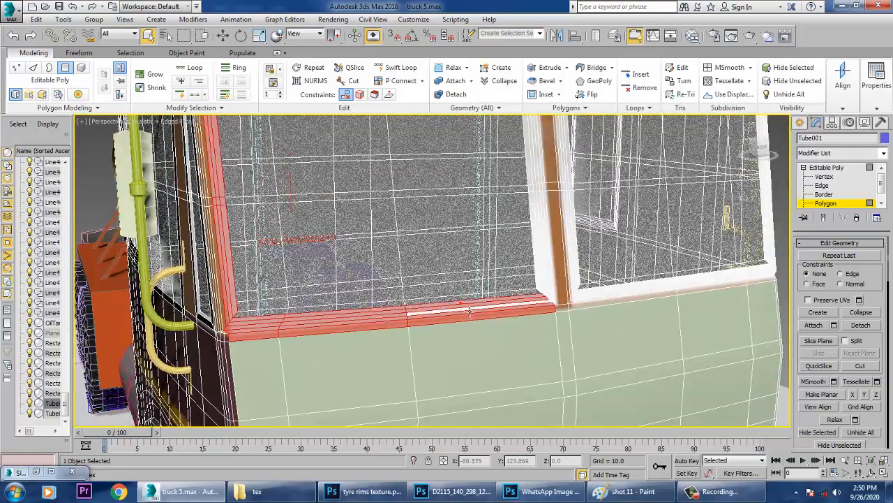
pyautogui.keyDown('ctrl'); pyautogui.click(516, 311); pyautogui.keyUp('ctrl')
pyautogui.keyDown('ctrl'); pyautogui.click(519, 312); pyautogui.keyUp('ctrl')
pyautogui.scroll(2, 523, 316)
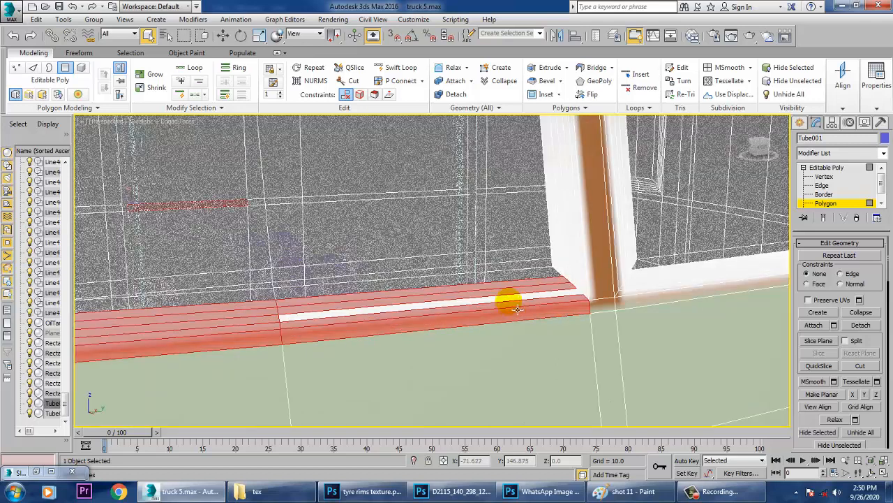
pyautogui.keyDown('ctrl'); pyautogui.click(510, 301); pyautogui.keyUp('ctrl')
# Add the lower vertical border strips beside the centre post, leaving the brown post polygon out of the selection.
pyautogui.keyDown('ctrl'); pyautogui.click(593, 293); pyautogui.keyUp('ctrl')
pyautogui.keyDown('ctrl'); pyautogui.click(577, 272); pyautogui.keyUp('ctrl')
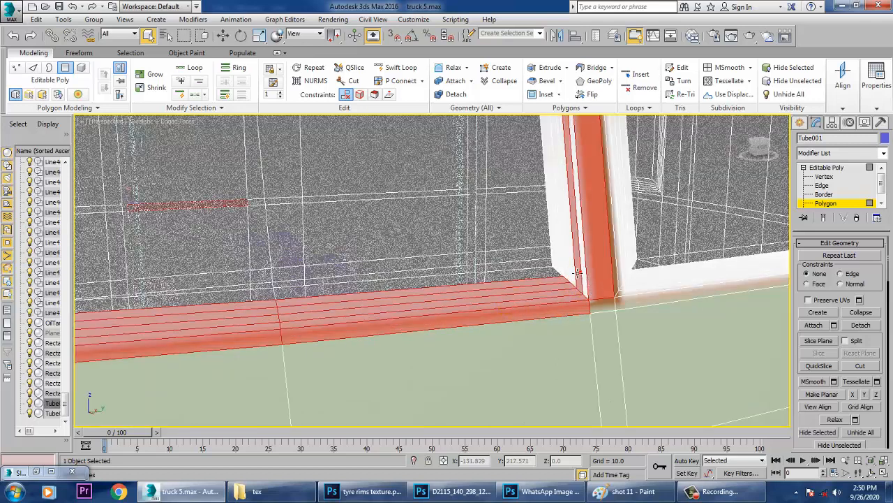
pyautogui.keyDown('ctrl'); pyautogui.click(574, 271); pyautogui.keyUp('ctrl')
pyautogui.keyDown('ctrl'); pyautogui.click(566, 267); pyautogui.keyUp('ctrl')
pyautogui.keyDown('ctrl'); pyautogui.click(579, 270); pyautogui.keyUp('ctrl')
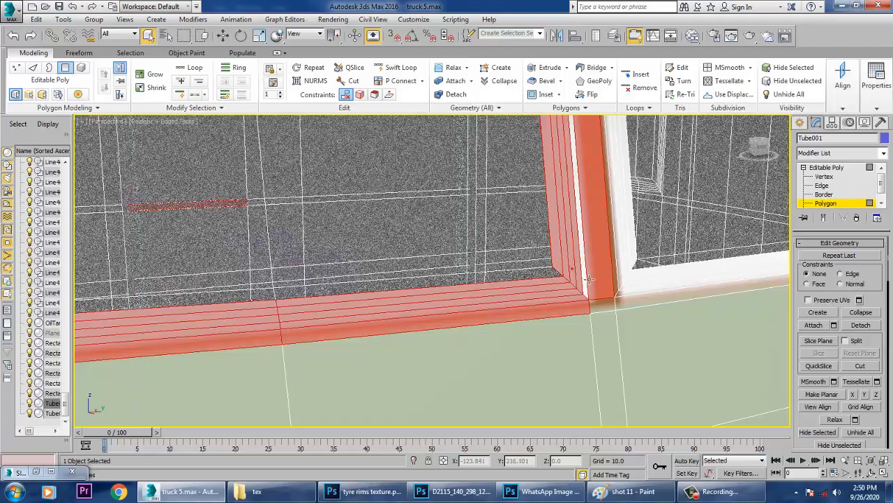
pyautogui.keyDown('ctrl'); pyautogui.click(590, 280); pyautogui.keyUp('ctrl')
pyautogui.keyDown('alt'); pyautogui.click(613, 281); pyautogui.keyUp('alt')
# Add the short middle strips and the upper vertical strips beside the centre post to the selection.
pyautogui.moveTo(608, 258); pyautogui.dragTo(602, 403, button='middle')
pyautogui.keyDown('ctrl'); pyautogui.click(576, 370); pyautogui.keyUp('ctrl')
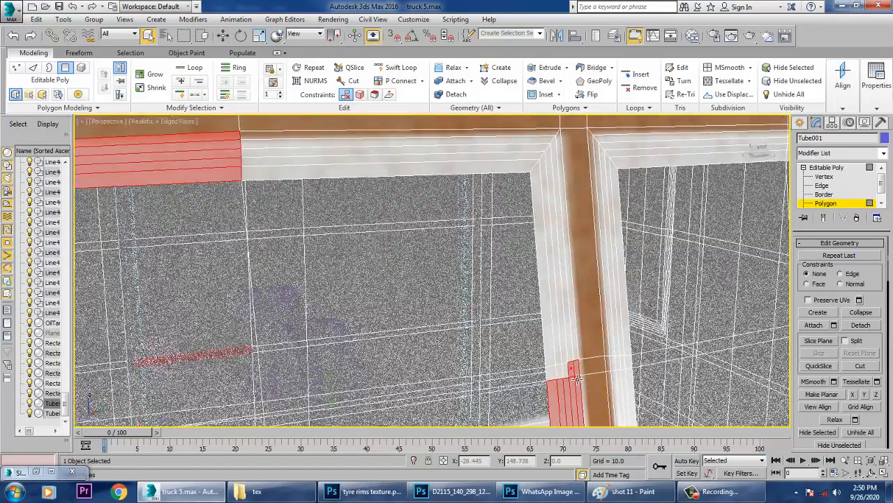
pyautogui.keyDown('ctrl'); pyautogui.click(554, 363); pyautogui.keyUp('ctrl')
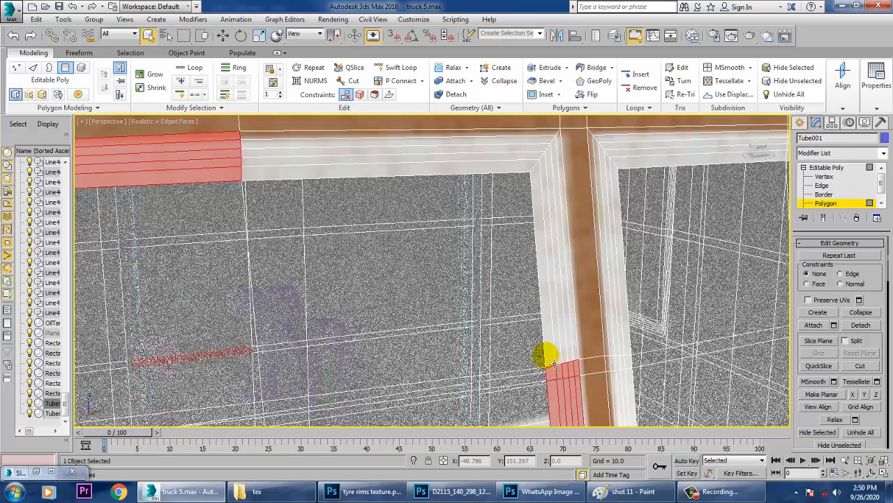
pyautogui.keyDown('ctrl'); pyautogui.click(557, 362); pyautogui.keyUp('ctrl')
pyautogui.keyDown('ctrl'); pyautogui.click(563, 362); pyautogui.keyUp('ctrl')
pyautogui.keyDown('ctrl'); pyautogui.click(570, 363); pyautogui.keyUp('ctrl')
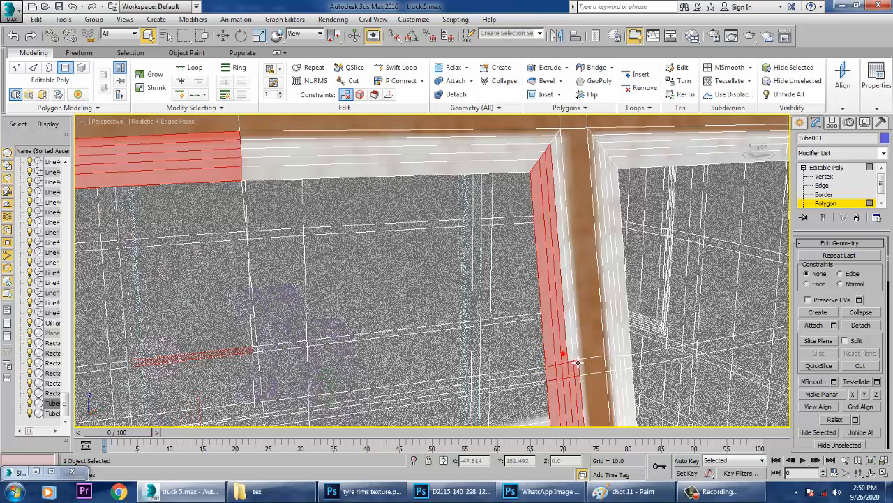
pyautogui.keyDown('ctrl'); pyautogui.click(576, 362); pyautogui.keyUp('ctrl')
pyautogui.keyDown('ctrl'); pyautogui.click(577, 356); pyautogui.keyUp('ctrl')
# Complete the frame selection with the upper border strips between the middle section and the centre post corner.
pyautogui.moveTo(484, 195); pyautogui.dragTo(562, 311, button='middle')
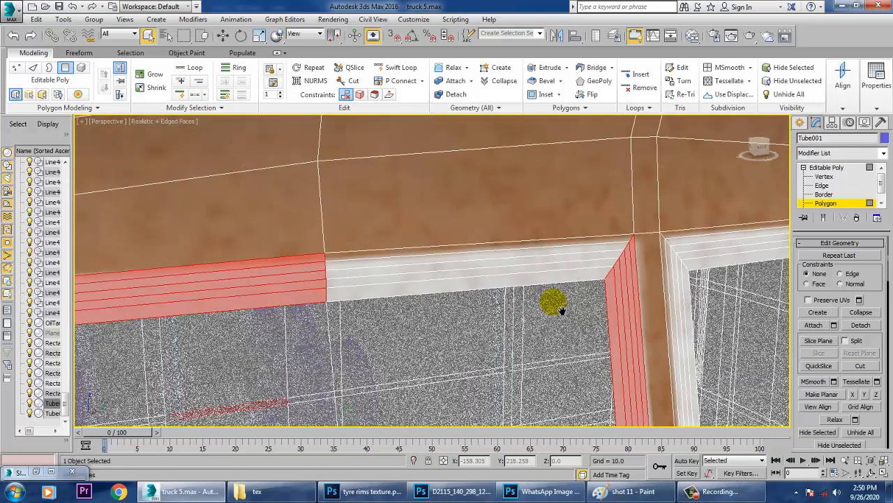
pyautogui.keyDown('ctrl'); pyautogui.click(556, 264); pyautogui.keyUp('ctrl')
pyautogui.keyDown('ctrl'); pyautogui.click(557, 271); pyautogui.keyUp('ctrl')
pyautogui.keyDown('ctrl'); pyautogui.click(559, 279); pyautogui.keyUp('ctrl')
pyautogui.keyDown('ctrl'); pyautogui.click(561, 287); pyautogui.keyUp('ctrl')
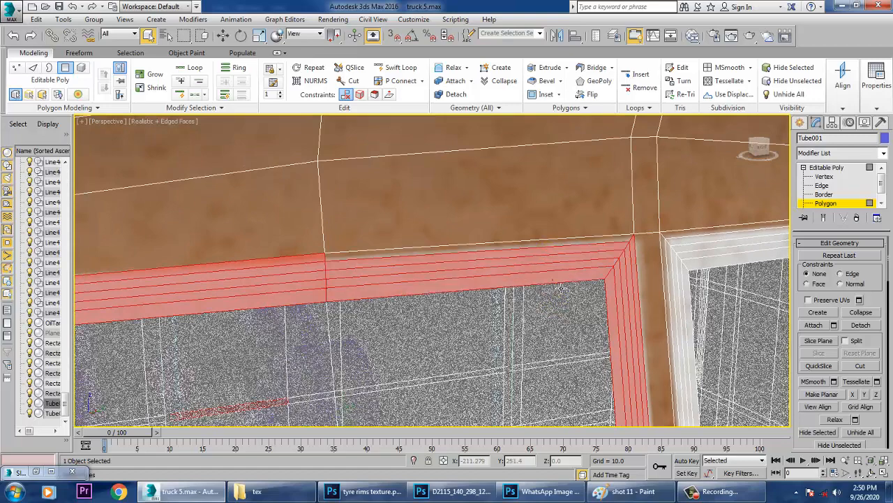
pyautogui.scroll(-5, 617, 283)
pyautogui.scroll(3, 566, 273)
pyautogui.keyDown('ctrl'); pyautogui.click(559, 268); pyautogui.keyUp('ctrl')
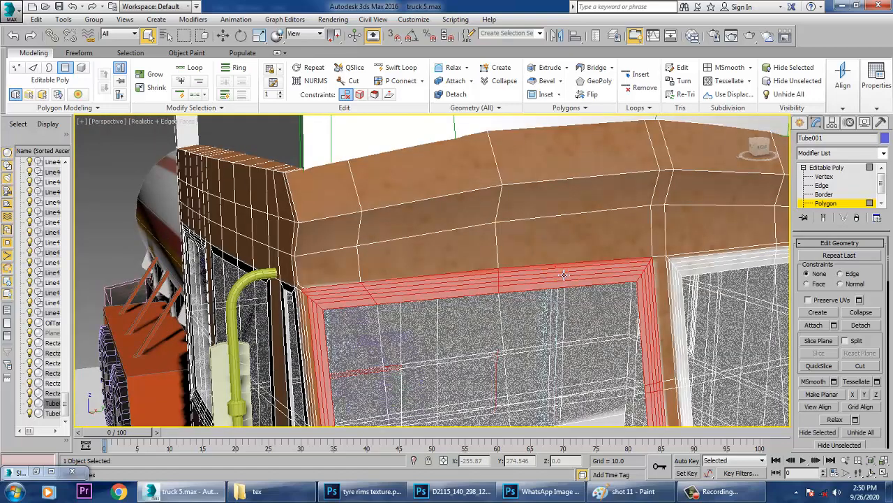
# Assign the black VRay material, Material #98, to the selected windshield frame polygons and clear the selection.
pyautogui.moveTo(631, 293); pyautogui.dragTo(543, 284, button='middle')
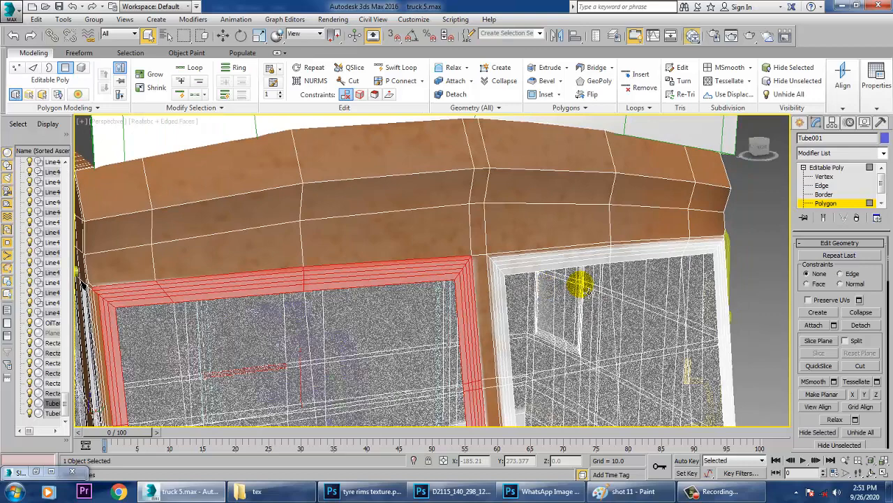
pyautogui.press('m')
pyautogui.click(452, 311)
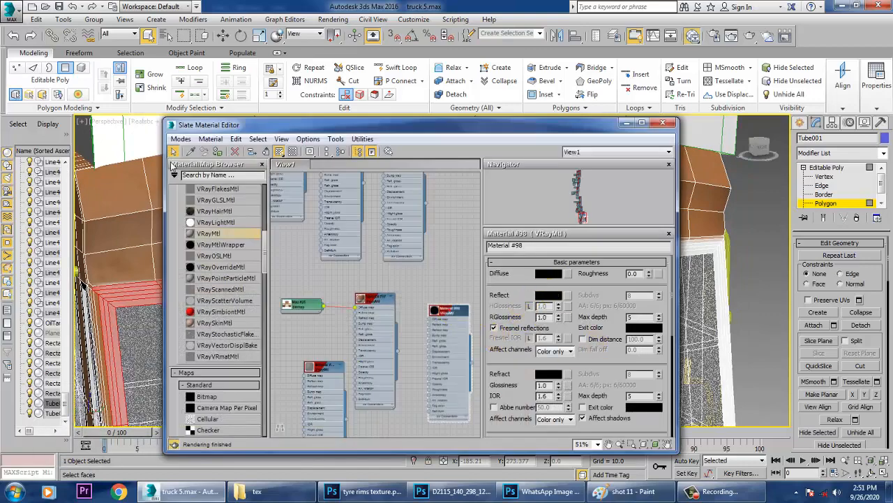
pyautogui.click(218, 151)
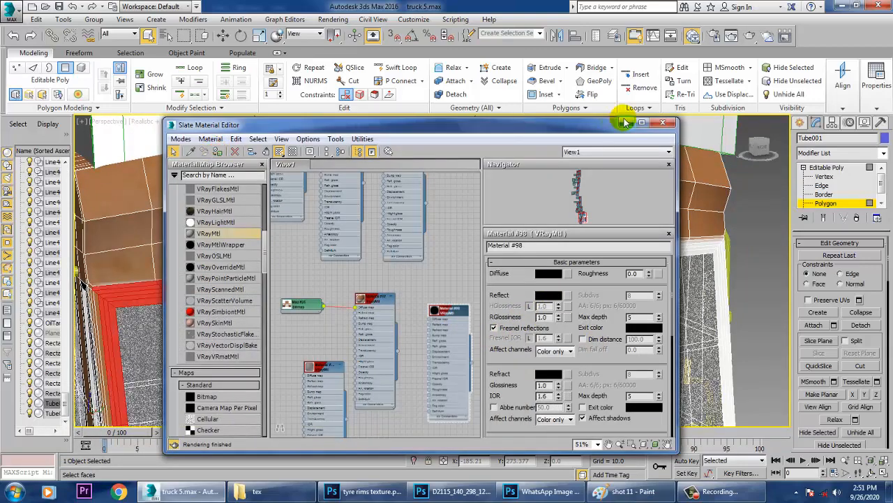
pyautogui.click(625, 122)
pyautogui.scroll(-5, 624, 261)
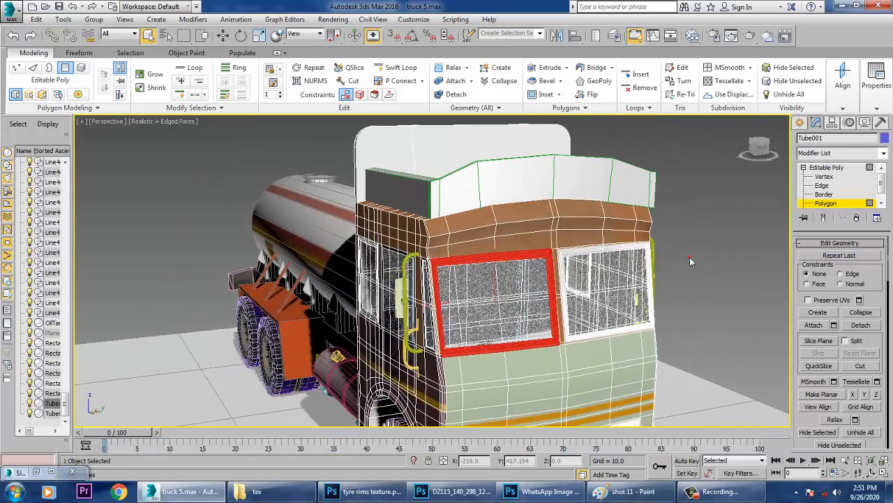
pyautogui.click(690, 261)
pyautogui.keyDown('alt'); pyautogui.moveTo(594, 289); pyautogui.dragTo(603, 284, button='middle'); pyautogui.keyUp('alt')
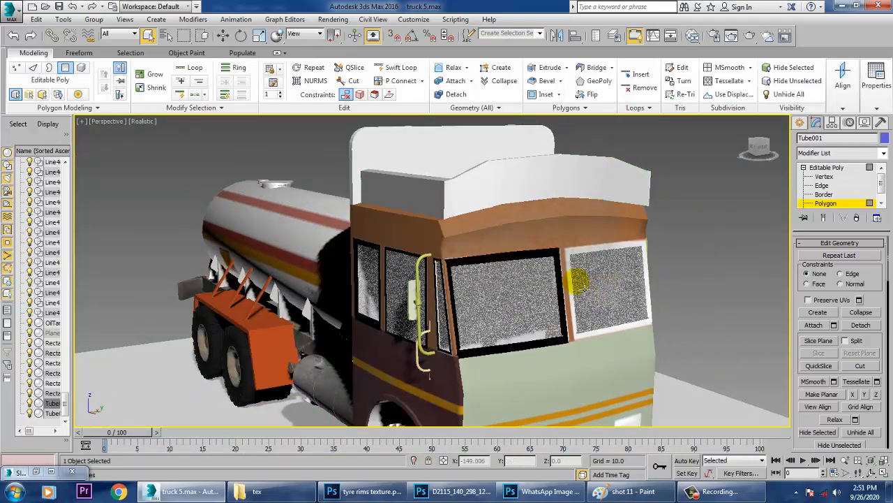
# Select the other windshield half's border strips around its upper corner at the centre post, both along the upper edge and down the side.
pyautogui.scroll(5, 600, 269)
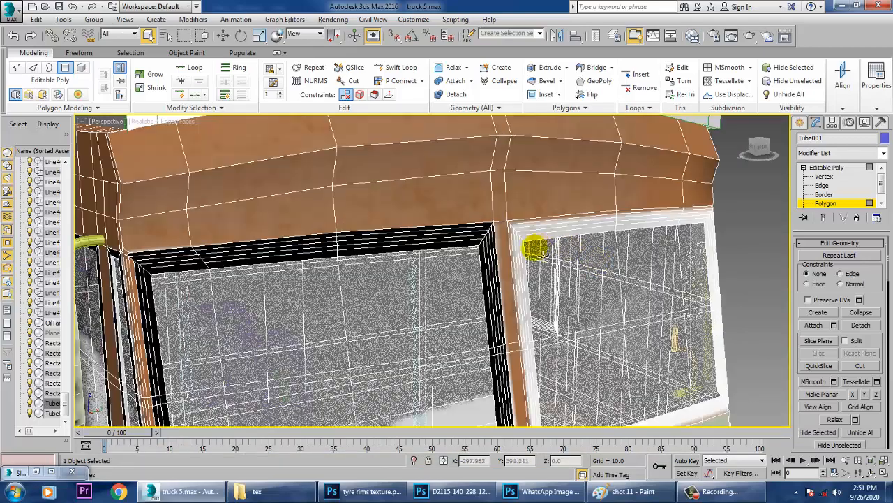
pyautogui.scroll(4, 535, 247)
pyautogui.click(513, 230)
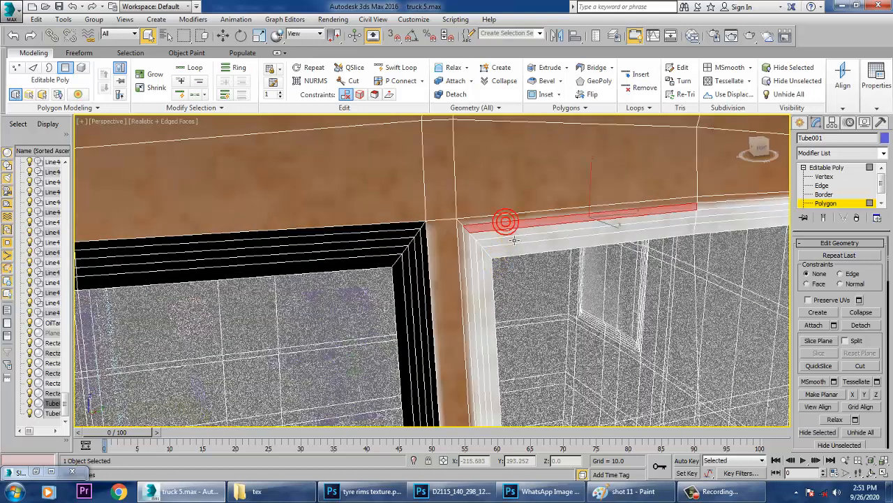
pyautogui.keyDown('ctrl'); pyautogui.click(470, 246); pyautogui.keyUp('ctrl')
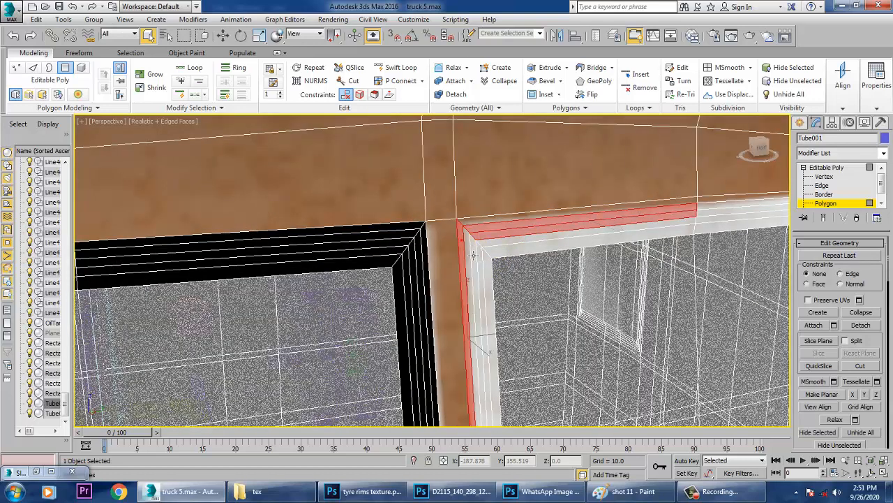
pyautogui.keyDown('ctrl'); pyautogui.click(496, 282); pyautogui.keyUp('ctrl')
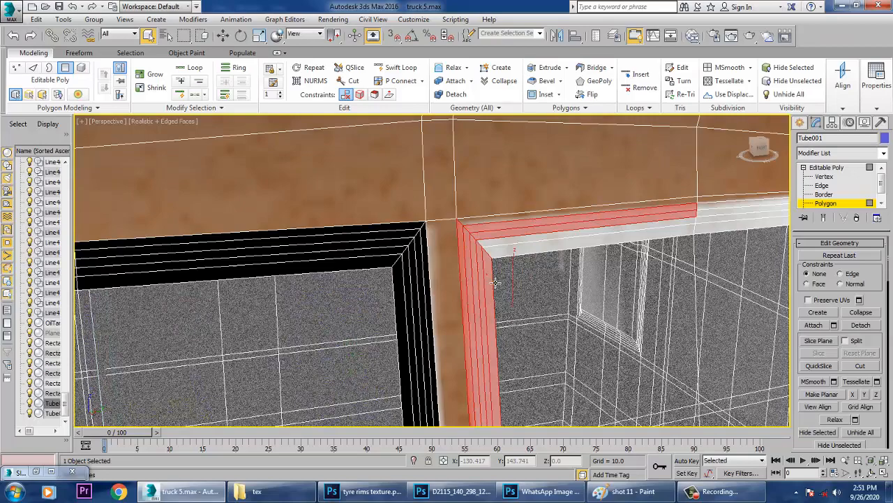
pyautogui.keyDown('ctrl'); pyautogui.click(489, 243); pyautogui.keyUp('ctrl')
pyautogui.keyDown('ctrl'); pyautogui.click(495, 250); pyautogui.keyUp('ctrl')
pyautogui.keyDown('ctrl'); pyautogui.click(489, 220); pyautogui.keyUp('ctrl')
# Extend the selection with the upper border strips from the next section to the windshield half's outer corner.
pyautogui.moveTo(611, 239); pyautogui.dragTo(512, 239, button='middle')
pyautogui.keyDown('ctrl'); pyautogui.click(559, 225); pyautogui.keyUp('ctrl')
pyautogui.keyDown('ctrl'); pyautogui.click(564, 232); pyautogui.keyUp('ctrl')
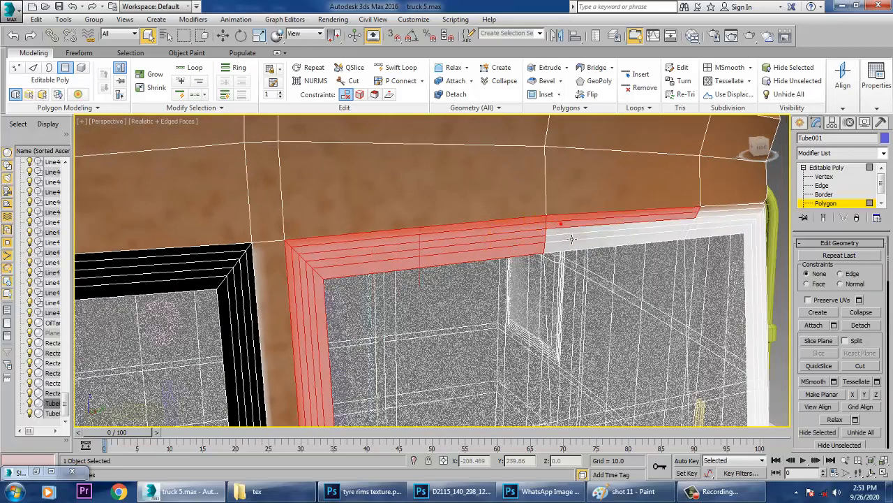
pyautogui.keyDown('ctrl'); pyautogui.click(564, 237); pyautogui.keyUp('ctrl')
pyautogui.keyDown('ctrl'); pyautogui.click(562, 241); pyautogui.keyUp('ctrl')
pyautogui.keyDown('ctrl'); pyautogui.click(591, 241); pyautogui.keyUp('ctrl')
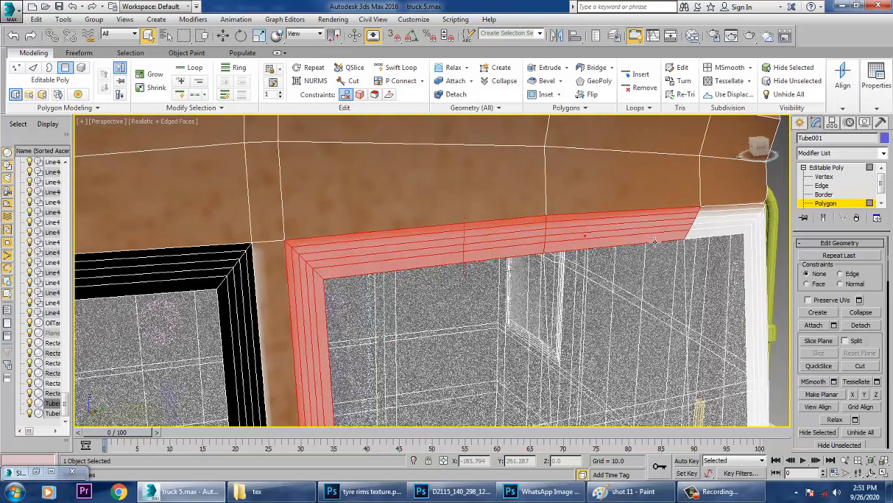
pyautogui.keyDown('ctrl'); pyautogui.click(714, 221); pyautogui.keyUp('ctrl')
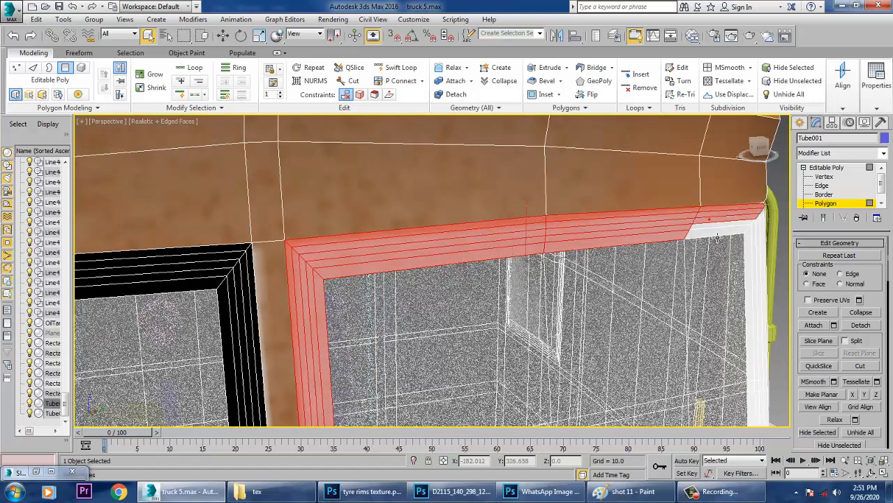
pyautogui.keyDown('ctrl'); pyautogui.click(718, 236); pyautogui.keyUp('ctrl')
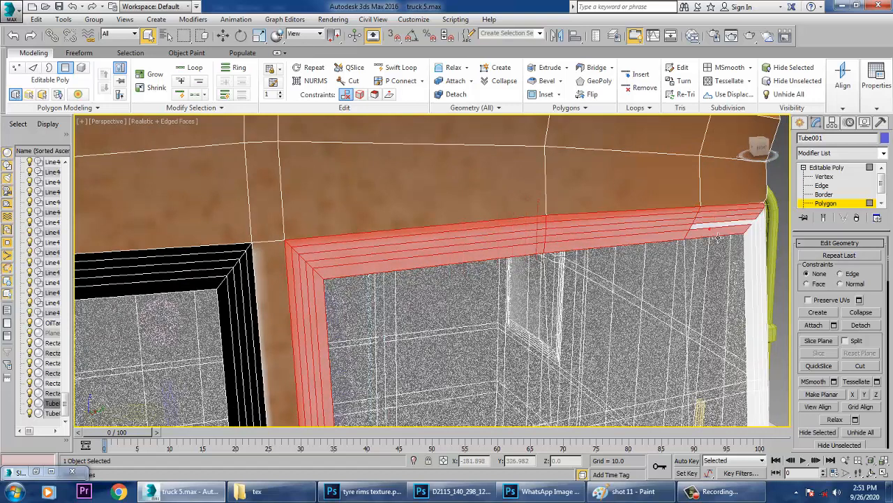
# Add the upper vertical border strips along this windshield half's outer side, near the yellow-green pipe, to the selection.
pyautogui.keyDown('ctrl'); pyautogui.click(764, 237); pyautogui.keyUp('ctrl')
pyautogui.keyDown('alt'); pyautogui.moveTo(774, 272); pyautogui.dragTo(383, 237, button='middle'); pyautogui.keyUp('alt')
pyautogui.keyDown('ctrl'); pyautogui.click(411, 231); pyautogui.keyUp('ctrl')
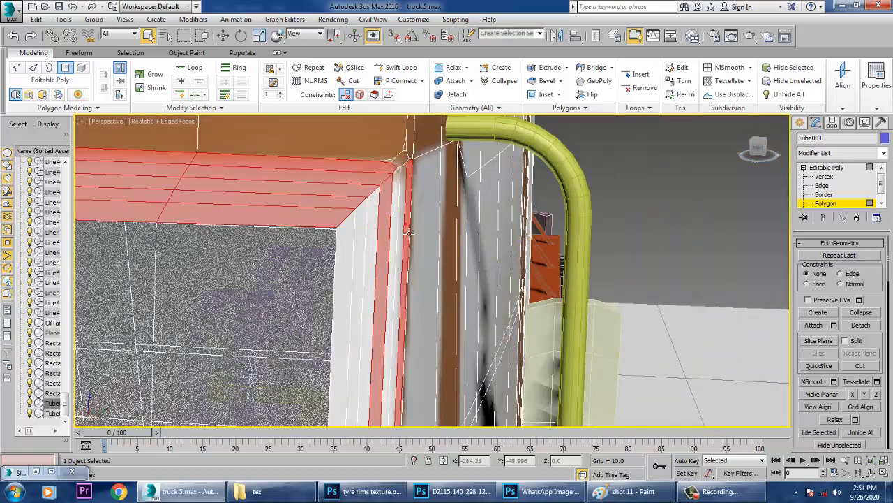
pyautogui.keyDown('ctrl'); pyautogui.click(397, 232); pyautogui.keyUp('ctrl')
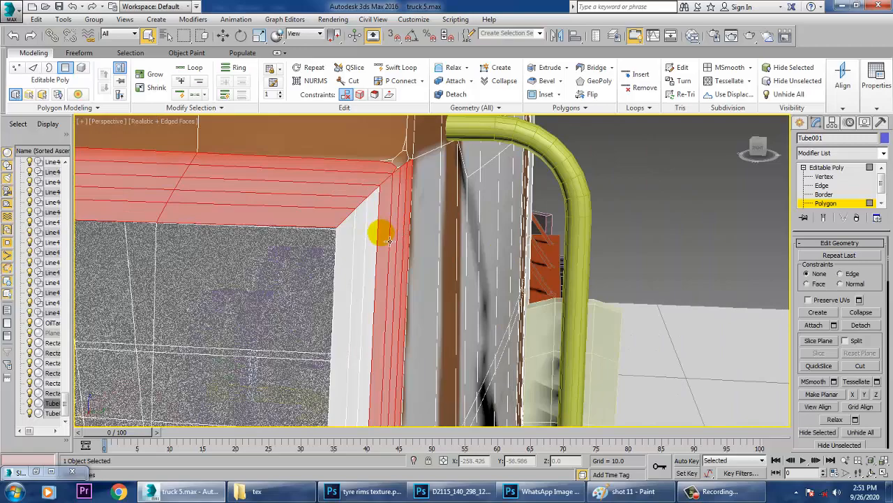
pyautogui.keyDown('ctrl'); pyautogui.click(375, 250); pyautogui.keyUp('ctrl')
pyautogui.keyDown('ctrl'); pyautogui.click(362, 260); pyautogui.keyUp('ctrl')
pyautogui.keyDown('ctrl'); pyautogui.click(348, 261); pyautogui.keyUp('ctrl')
# Add the short border strips midway down the windshield half's outer side, plus the outermost strips just below them, to the selection.
pyautogui.scroll(3, 411, 273)
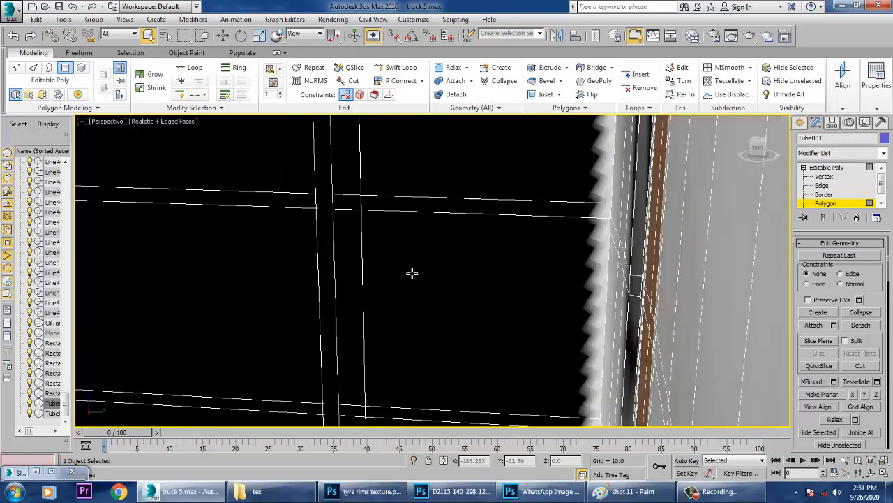
pyautogui.scroll(-8, 466, 235)
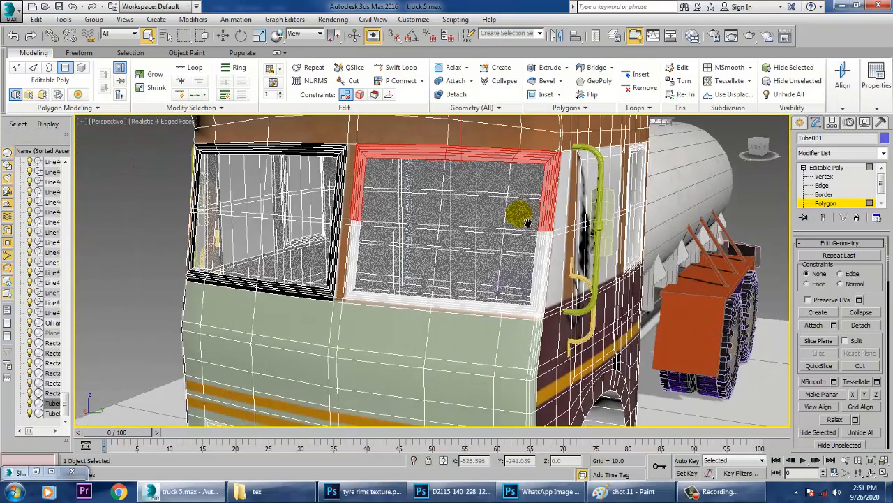
pyautogui.scroll(3, 527, 222)
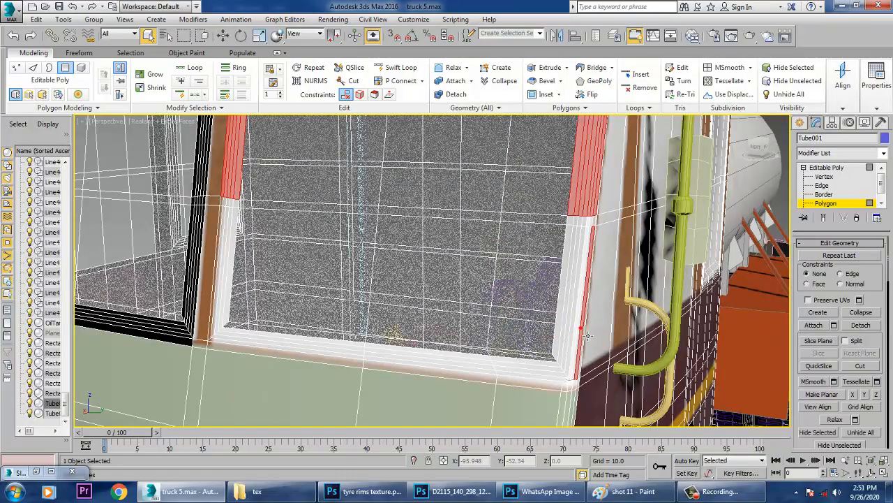
pyautogui.scroll(4, 600, 223)
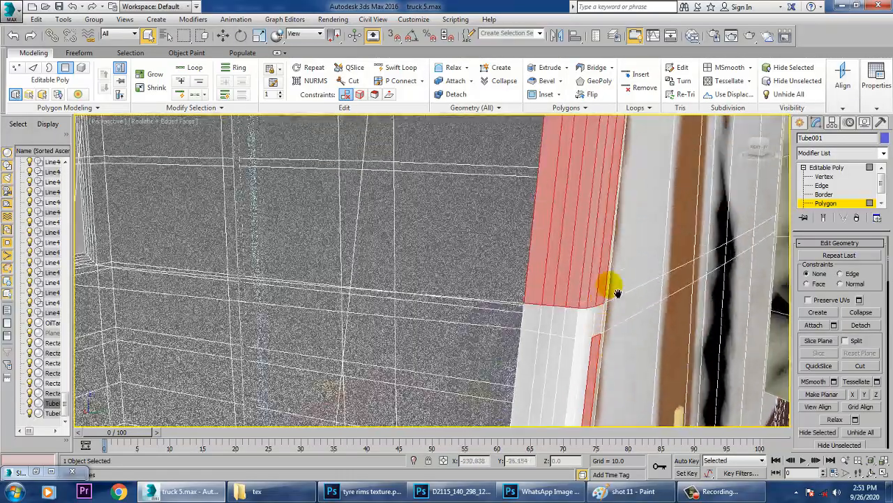
pyautogui.moveTo(618, 293); pyautogui.dragTo(614, 322, button='middle')
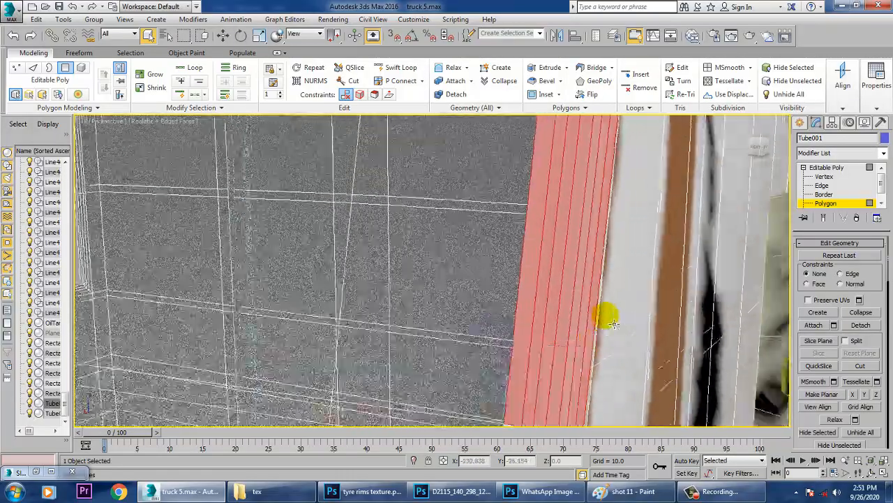
pyautogui.moveTo(626, 181); pyautogui.dragTo(618, 153, button='middle')
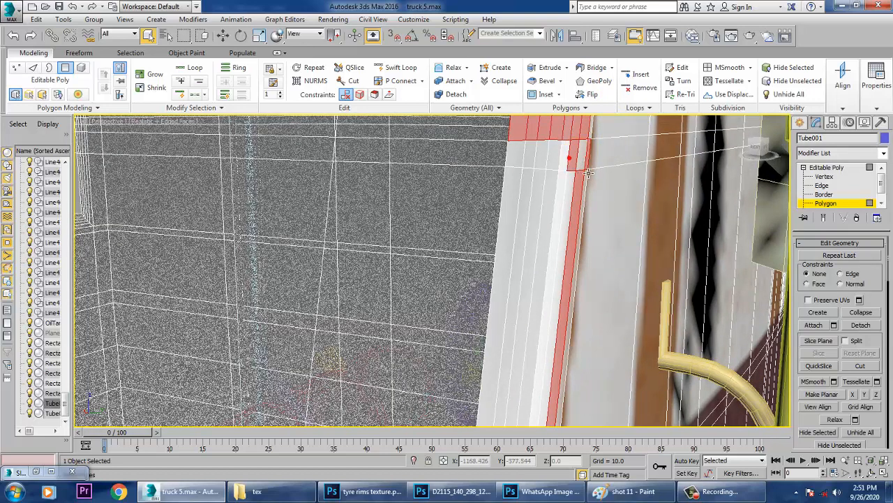
pyautogui.keyDown('ctrl'); pyautogui.click(569, 210); pyautogui.keyUp('ctrl')
pyautogui.keyDown('ctrl'); pyautogui.click(561, 206); pyautogui.keyUp('ctrl')
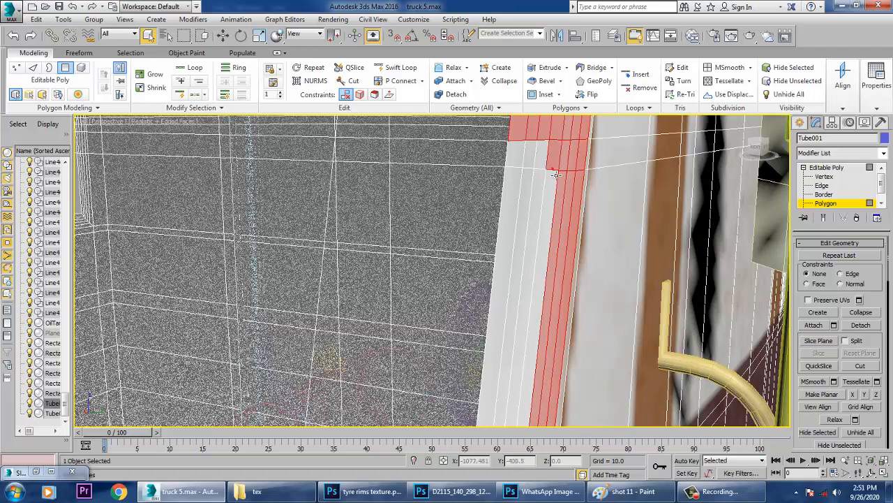
pyautogui.keyDown('ctrl'); pyautogui.click(515, 165); pyautogui.keyUp('ctrl')
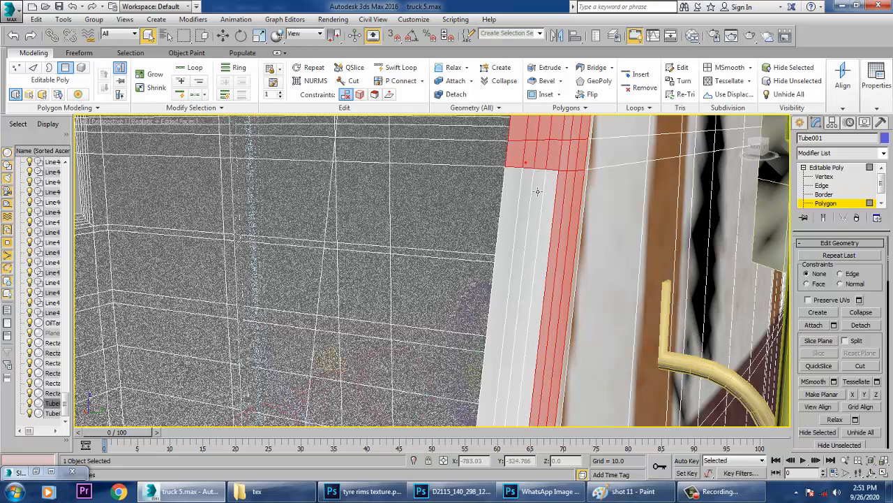
# Add the remaining lower vertical border strips on the windshield half's outer side to the selection.
pyautogui.keyDown('ctrl'); pyautogui.click(530, 197); pyautogui.keyUp('ctrl')
pyautogui.keyDown('ctrl'); pyautogui.click(516, 206); pyautogui.keyUp('ctrl')
pyautogui.keyDown('ctrl'); pyautogui.click(538, 210); pyautogui.keyUp('ctrl')
pyautogui.keyDown('ctrl'); pyautogui.click(550, 214); pyautogui.keyUp('ctrl')
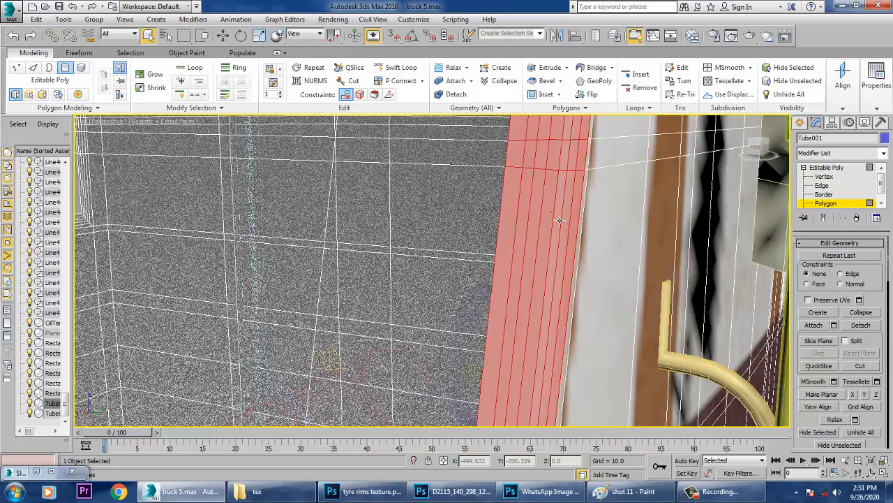
# Extend the selection with the lower border strips in the section next to the outer bottom corner.
pyautogui.keyDown('alt'); pyautogui.moveTo(559, 220); pyautogui.dragTo(545, 200, button='middle'); pyautogui.keyUp('alt')
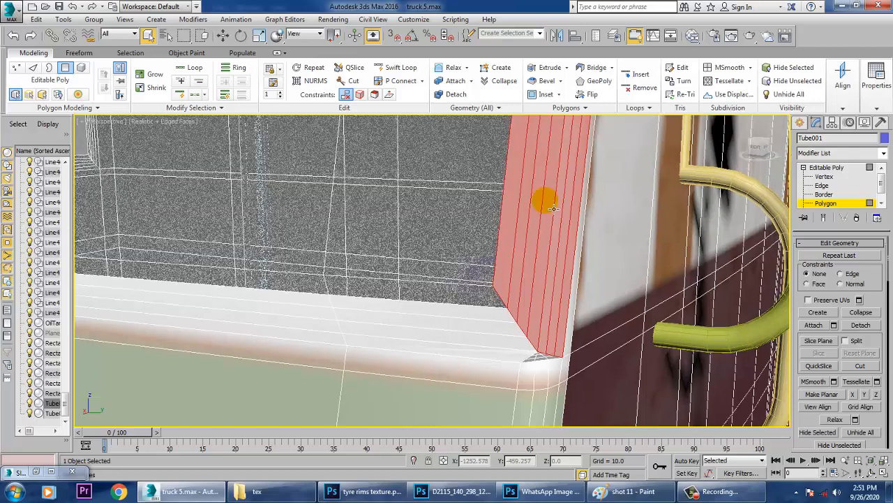
pyautogui.keyDown('ctrl'); pyautogui.click(539, 364); pyautogui.keyUp('ctrl')
pyautogui.keyDown('ctrl'); pyautogui.click(506, 359); pyautogui.keyUp('ctrl')
pyautogui.keyDown('ctrl'); pyautogui.click(504, 344); pyautogui.keyUp('ctrl')
pyautogui.keyDown('ctrl'); pyautogui.click(500, 331); pyautogui.keyUp('ctrl')
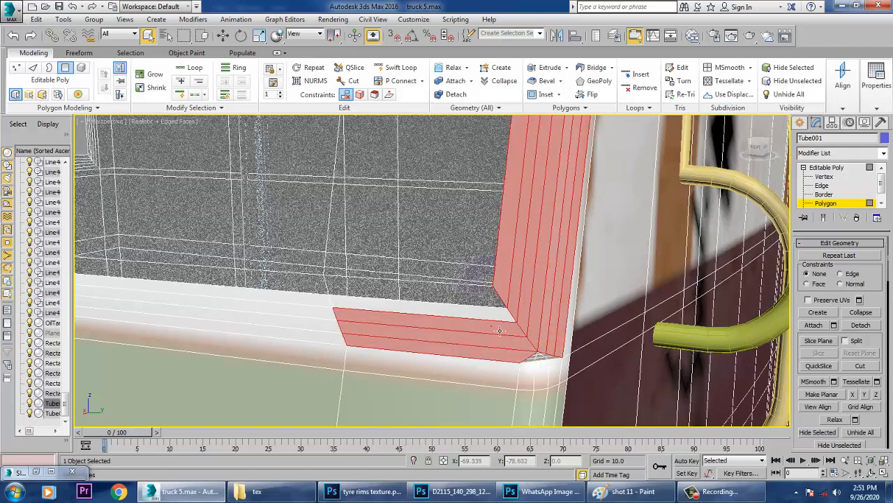
# Add the four lower border strips of the middle section below the glass to the selection.
pyautogui.keyDown('alt'); pyautogui.moveTo(500, 331); pyautogui.dragTo(512, 289, button='middle'); pyautogui.keyUp('alt')
pyautogui.keyDown('ctrl'); pyautogui.click(513, 286); pyautogui.keyUp('ctrl')
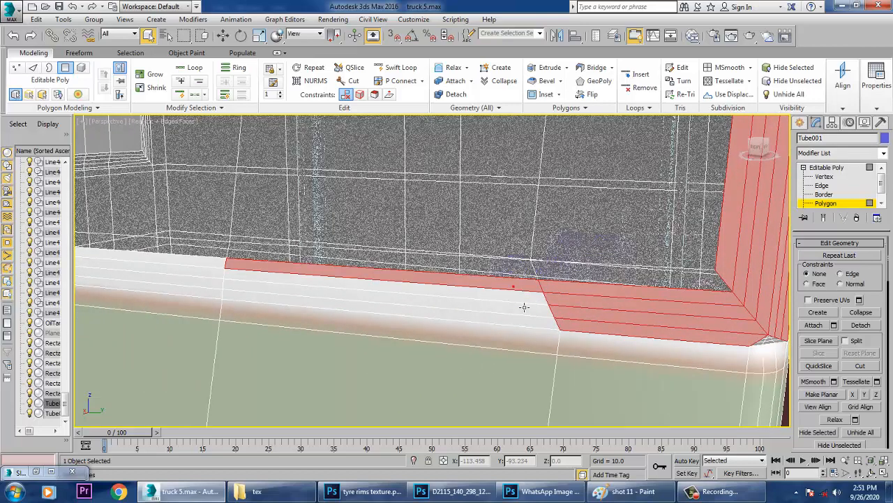
pyautogui.keyDown('ctrl'); pyautogui.click(525, 308); pyautogui.keyUp('ctrl')
pyautogui.keyDown('ctrl'); pyautogui.click(538, 328); pyautogui.keyUp('ctrl')
pyautogui.keyDown('ctrl'); pyautogui.click(537, 341); pyautogui.keyUp('ctrl')
# Add the lower border strips and the rounded lip beneath them in the section beside the centre post.
pyautogui.moveTo(532, 341); pyautogui.dragTo(584, 279, button='middle')
pyautogui.keyDown('ctrl'); pyautogui.click(603, 265); pyautogui.keyUp('ctrl')
pyautogui.keyDown('ctrl'); pyautogui.click(611, 282); pyautogui.keyUp('ctrl')
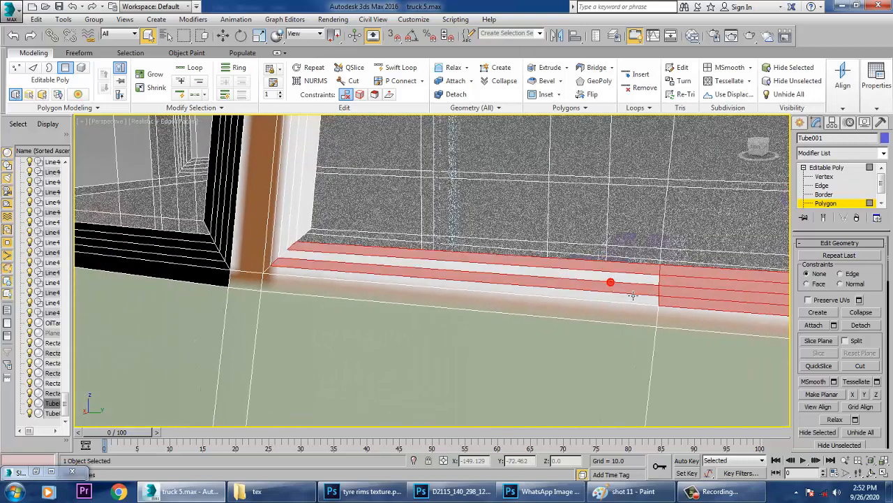
pyautogui.keyDown('ctrl'); pyautogui.click(633, 296); pyautogui.keyUp('ctrl')
pyautogui.keyDown('ctrl'); pyautogui.click(627, 295); pyautogui.keyUp('ctrl')
pyautogui.keyDown('ctrl'); pyautogui.click(634, 323); pyautogui.keyUp('ctrl')
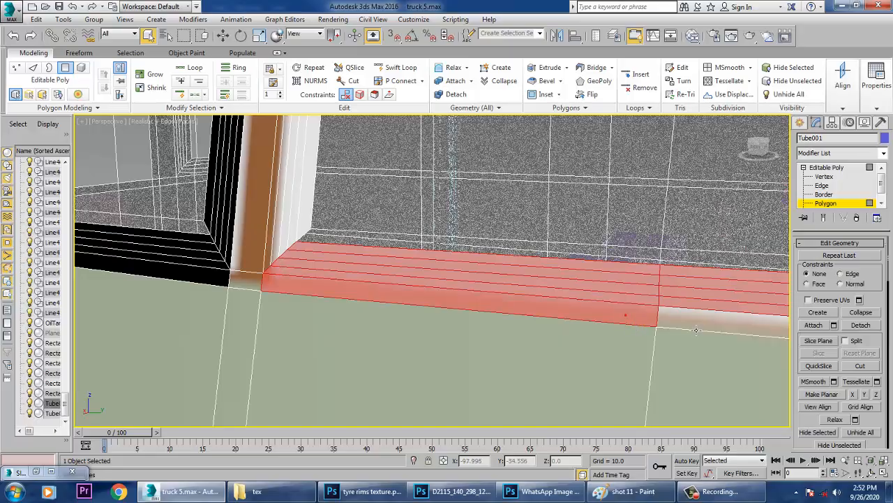
# Add the rounded lip polygons beneath the other two lower sections and around the outer bottom corner to the selection.
pyautogui.keyDown('ctrl'); pyautogui.click(696, 328); pyautogui.keyUp('ctrl')
pyautogui.moveTo(691, 292); pyautogui.dragTo(445, 294, button='middle')
pyautogui.keyDown('ctrl'); pyautogui.click(543, 337); pyautogui.keyUp('ctrl')
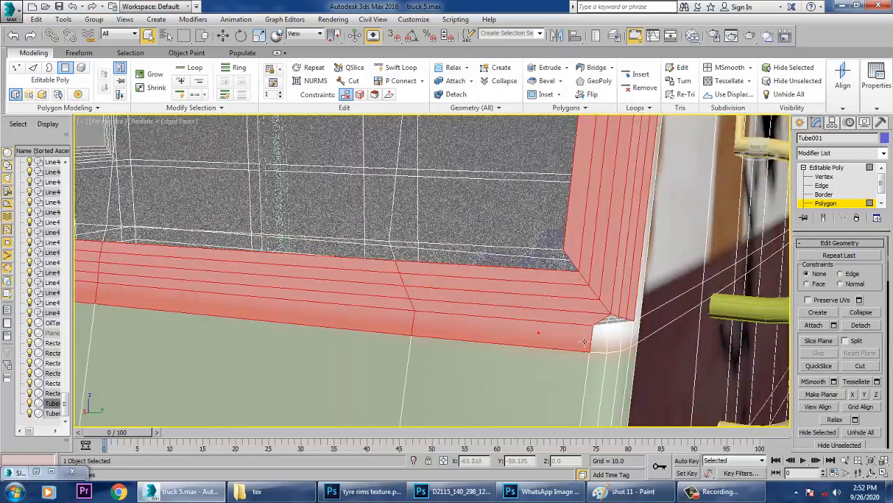
pyautogui.scroll(-5, 596, 328)
pyautogui.keyDown('alt'); pyautogui.moveTo(550, 307); pyautogui.dragTo(498, 298, button='middle'); pyautogui.keyUp('alt')
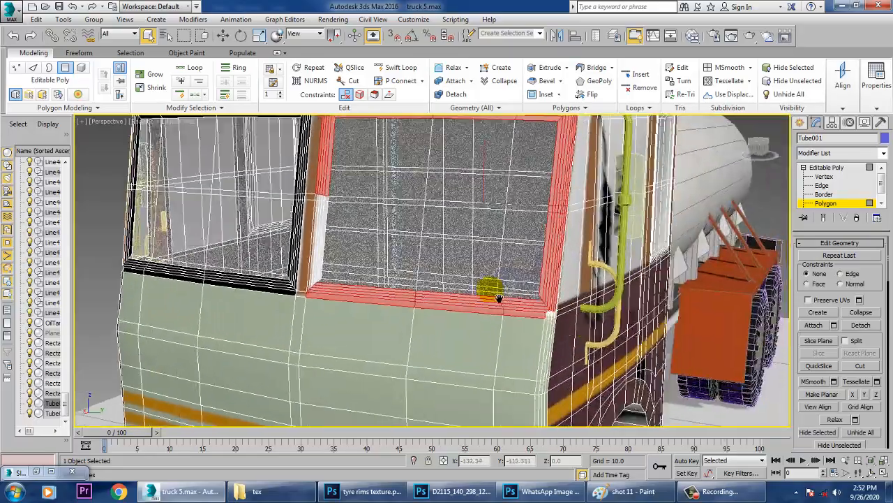
pyautogui.scroll(3, 517, 305)
pyautogui.scroll(2, 593, 340)
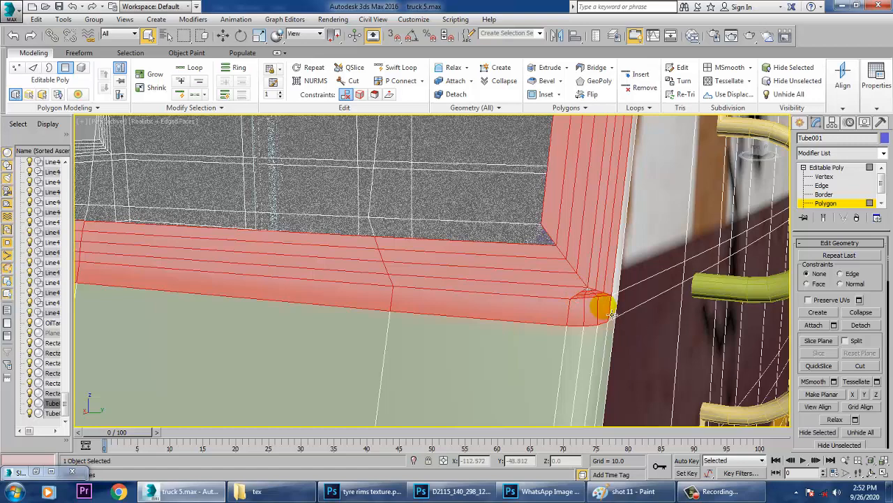
pyautogui.scroll(3, 611, 314)
pyautogui.scroll(-1, 656, 310)
pyautogui.scroll(-4, 585, 307)
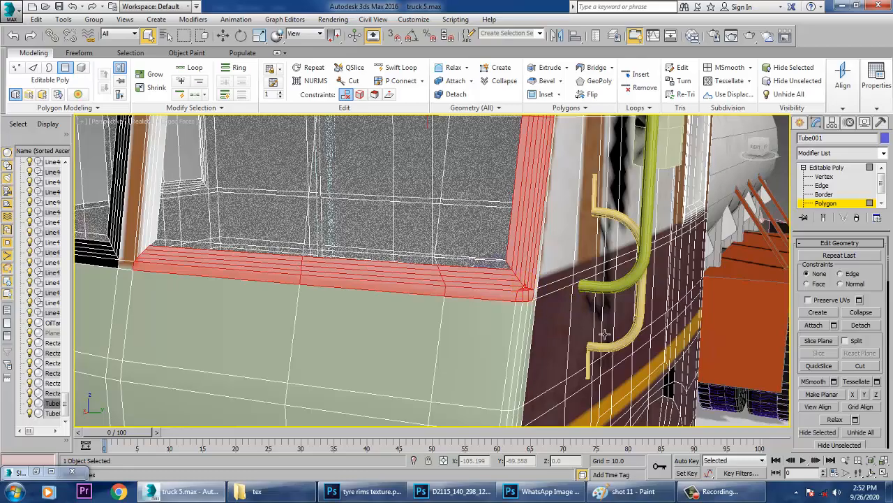
# Add the lower vertical border strips beside the centre post and the short strips linking them to the upper ones.
pyautogui.moveTo(501, 307); pyautogui.dragTo(624, 327, button='middle')
pyautogui.scroll(3, 614, 328)
pyautogui.moveTo(489, 318); pyautogui.dragTo(623, 345, button='middle')
pyautogui.keyDown('ctrl'); pyautogui.click(491, 257); pyautogui.keyUp('ctrl')
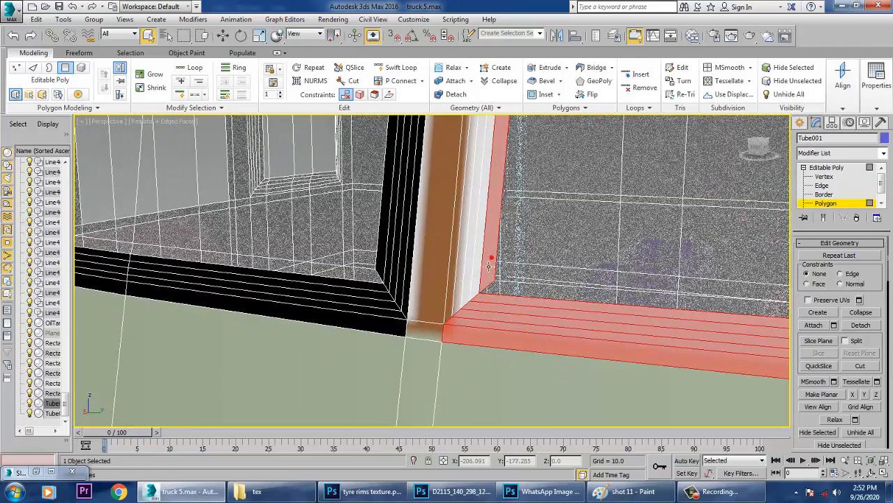
pyautogui.keyDown('ctrl'); pyautogui.click(478, 265); pyautogui.keyUp('ctrl')
pyautogui.keyDown('ctrl'); pyautogui.click(467, 275); pyautogui.keyUp('ctrl')
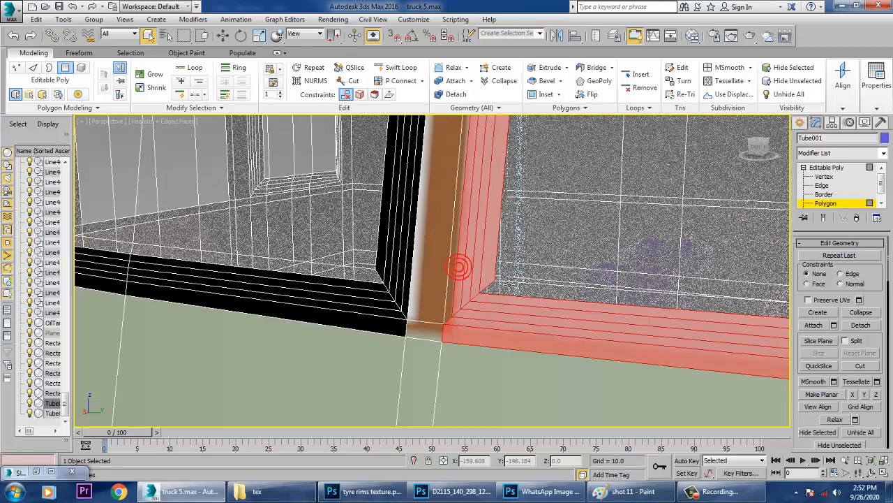
pyautogui.scroll(-3, 509, 284)
pyautogui.moveTo(511, 318)
pyautogui.mouseDown(button='middle')
pyautogui.moveTo(519, 353)
pyautogui.moveTo(511, 319)
pyautogui.mouseUp(button='middle')
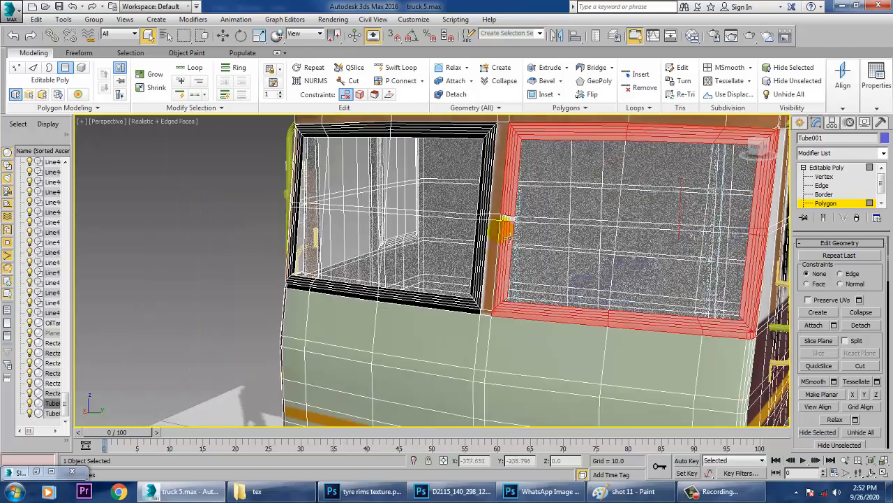
pyautogui.scroll(5, 509, 236)
pyautogui.keyDown('ctrl'); pyautogui.click(510, 305); pyautogui.keyUp('ctrl')
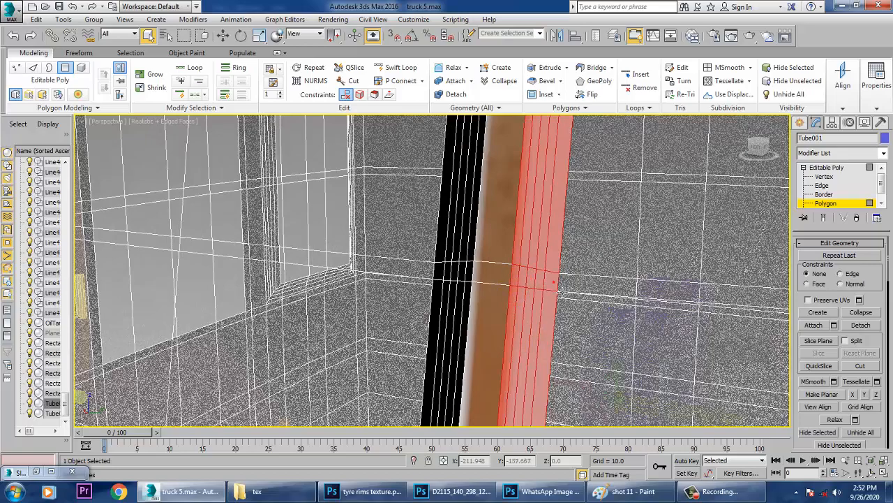
# Assign the black VRay material, Material #98, to the windshield half's complete selected border.
pyautogui.scroll(-6, 558, 293)
pyautogui.press('m')
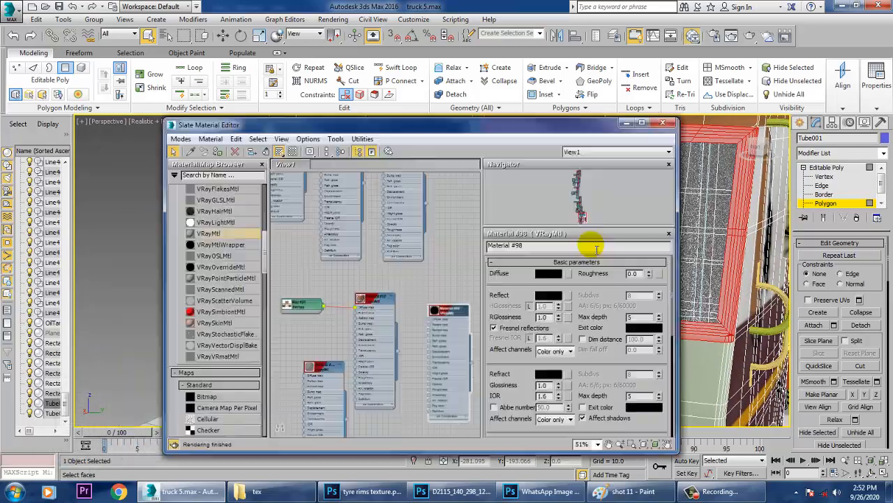
pyautogui.click(219, 151)
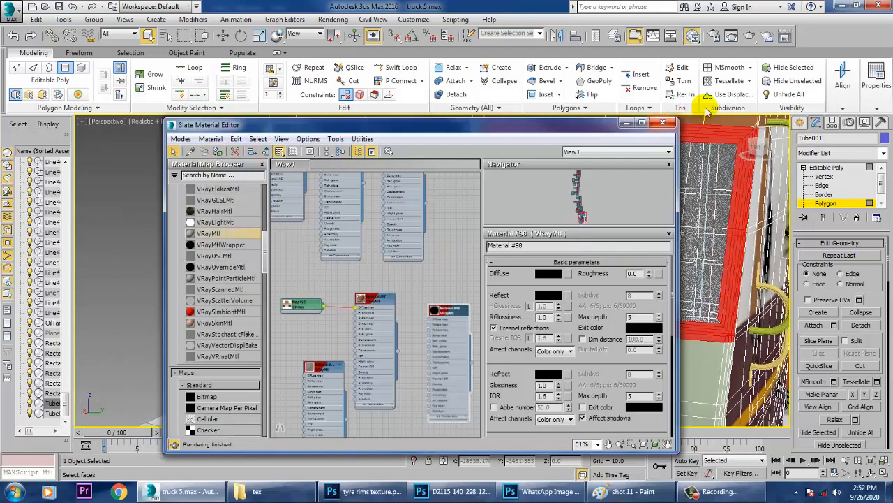
pyautogui.click(626, 123)
# Clear the polygon selection and hide the edged-faces display to inspect the frames of both windshield halves.
pyautogui.scroll(4, 631, 279)
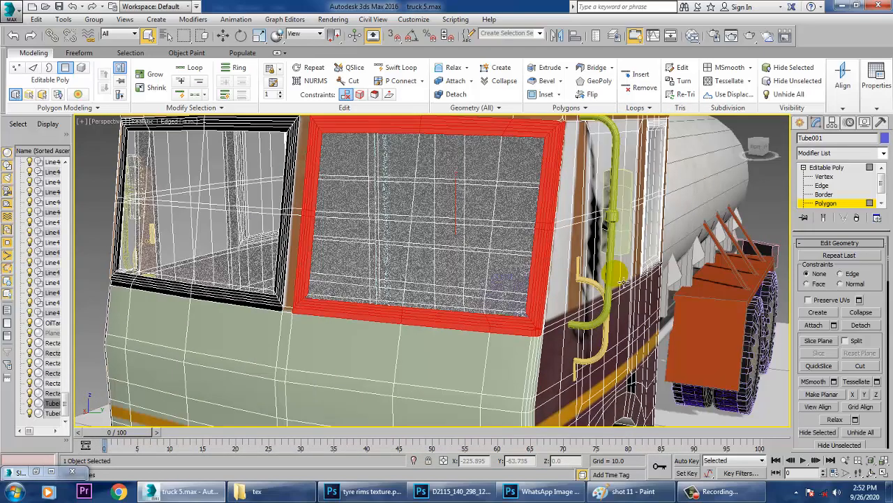
pyautogui.scroll(-5, 614, 272)
pyautogui.keyDown('alt'); pyautogui.moveTo(614, 272); pyautogui.dragTo(612, 248, button='middle'); pyautogui.keyUp('alt')
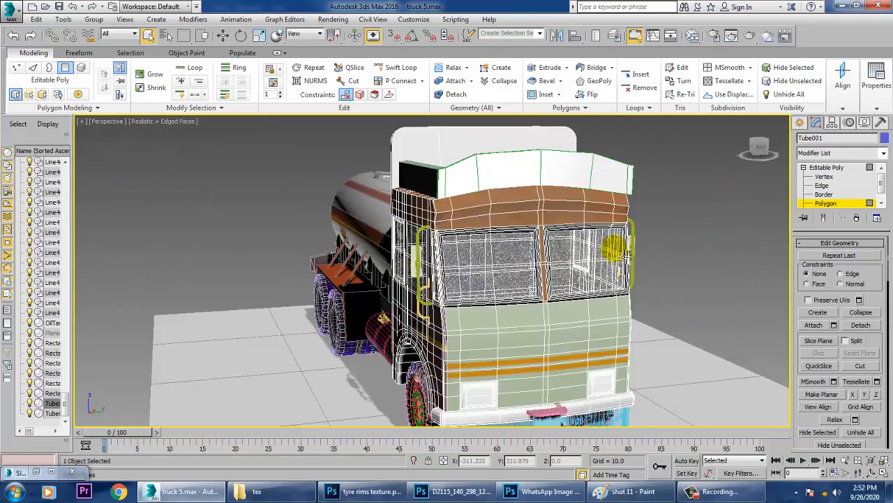
pyautogui.press('F4')
pyautogui.scroll(6, 614, 256)
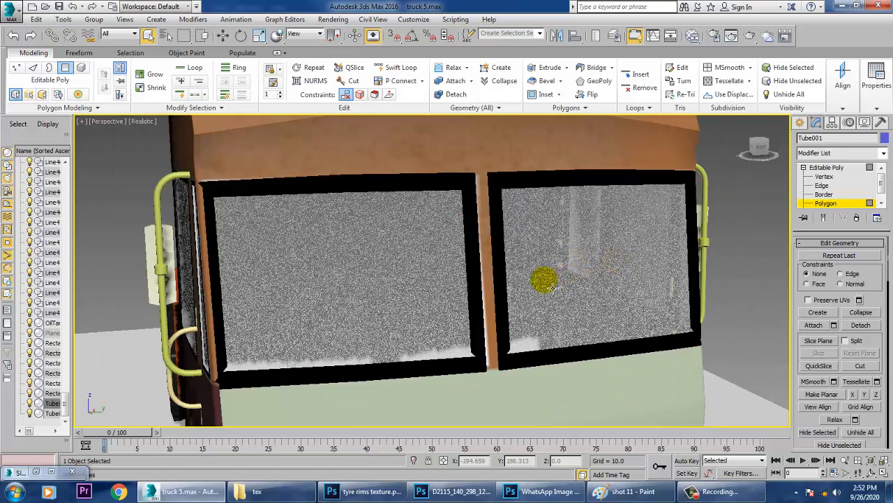
pyautogui.scroll(-4, 538, 308)
pyautogui.keyDown('alt'); pyautogui.moveTo(529, 307); pyautogui.dragTo(502, 279, button='middle'); pyautogui.keyUp('alt')
pyautogui.scroll(4, 525, 272)
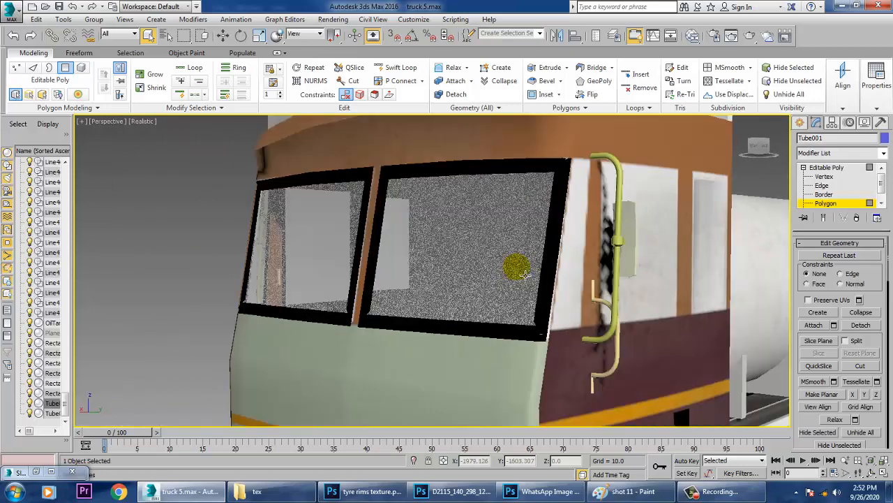
# Select the small missed polygon at the frame's outer bottom corner and assign Material #98 to it.
pyautogui.scroll(5, 571, 335)
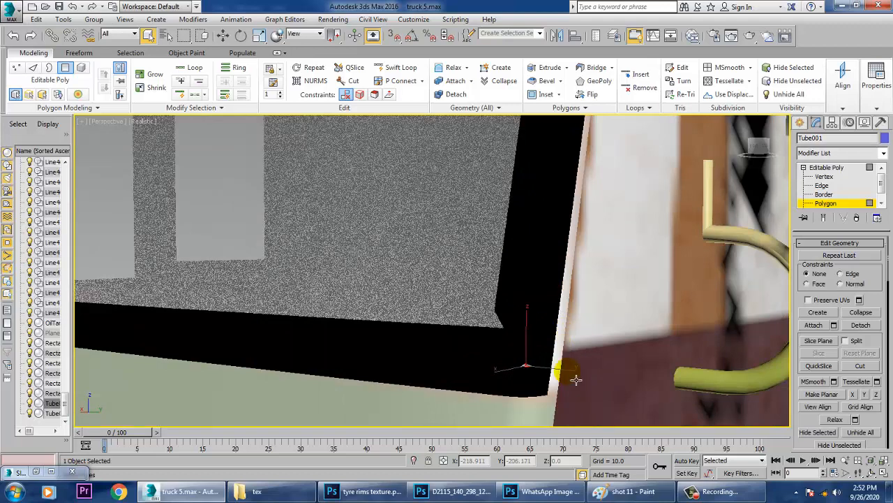
pyautogui.press('m')
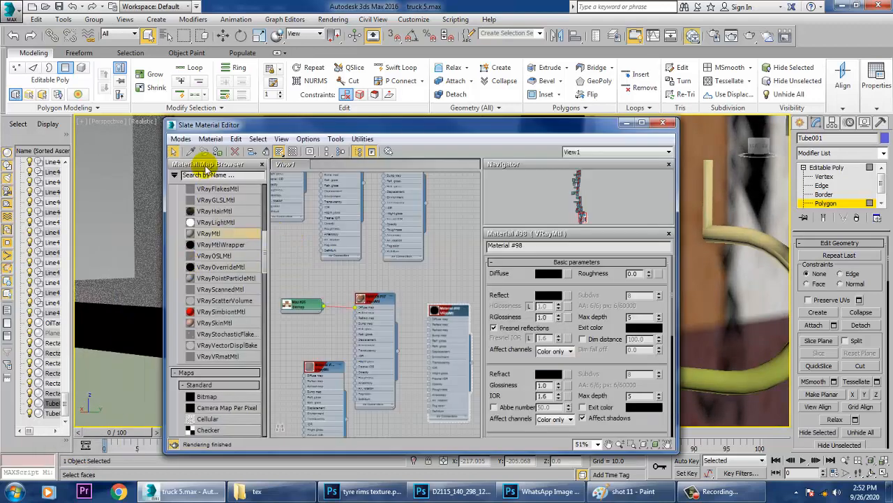
pyautogui.click(219, 152)
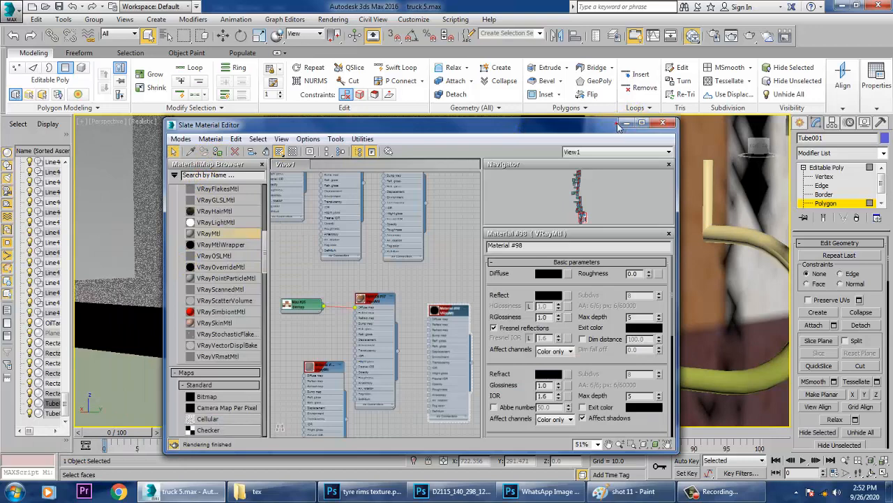
pyautogui.click(625, 123)
# Select the leftover white triangular polygons in the frame's outer bottom corner and assign Material #98 to them.
pyautogui.scroll(-5, 563, 307)
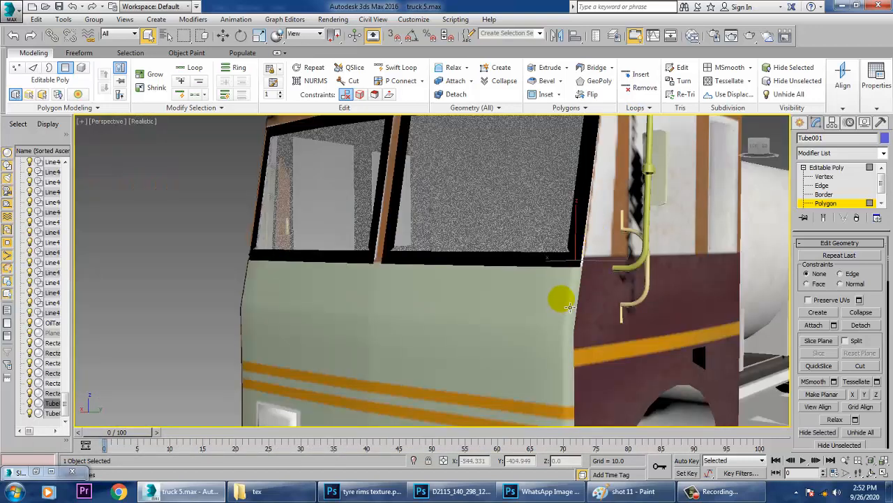
pyautogui.scroll(5, 579, 279)
pyautogui.hotkey('alt', 'q')
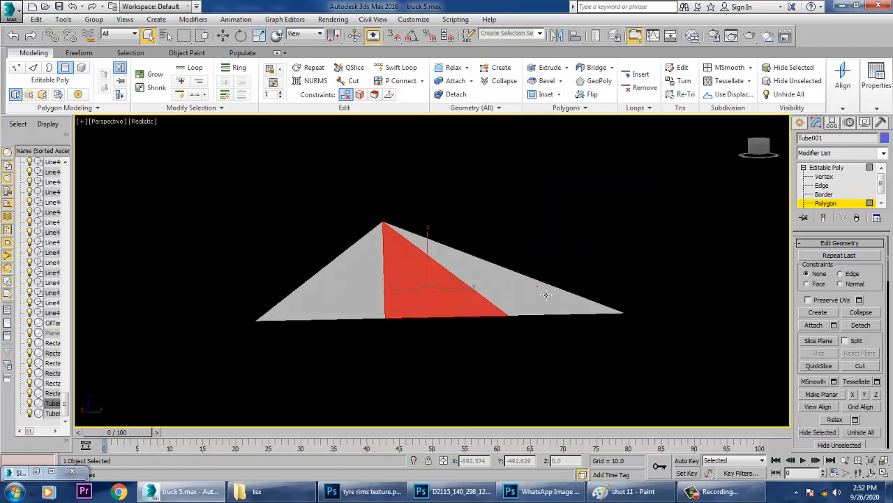
pyautogui.click(546, 295)
pyautogui.keyDown('ctrl'); pyautogui.click(370, 295); pyautogui.keyUp('ctrl')
pyautogui.press('m')
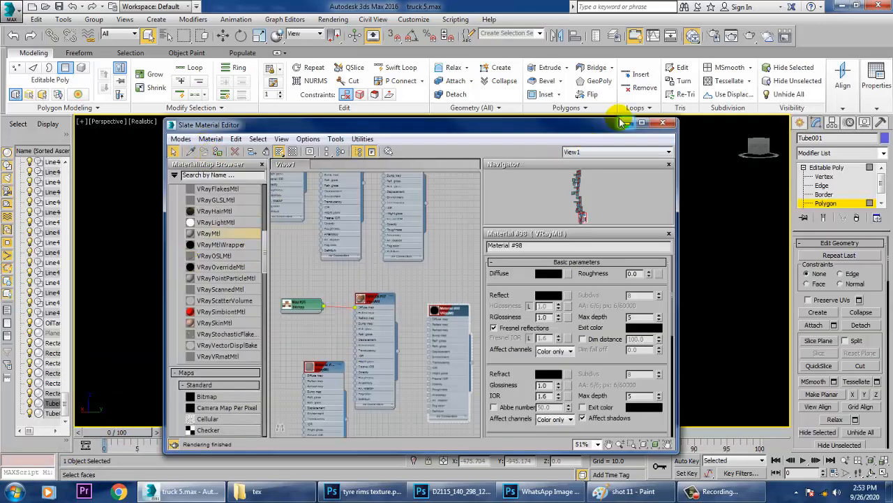
pyautogui.click(643, 123)
pyautogui.scroll(-3, 602, 232)
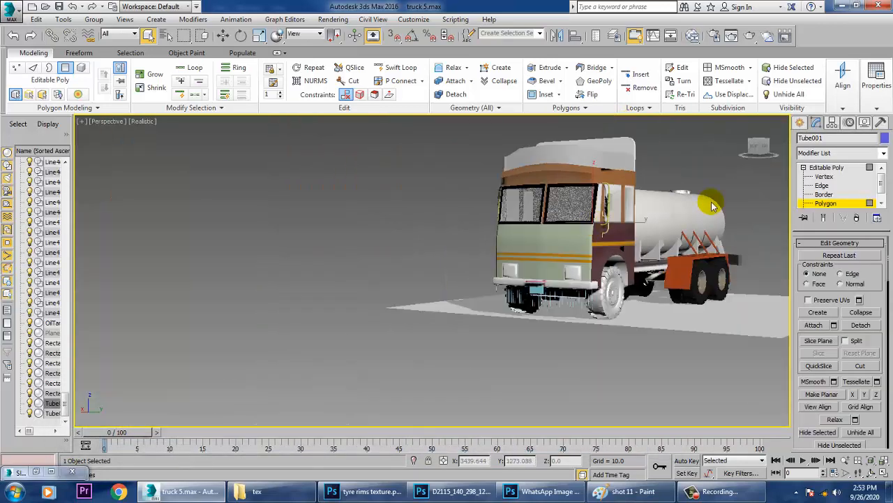
# Show edged faces and select all inner pane polygons of the small rear side window on the cab's unfinished side.
pyautogui.keyDown('alt'); pyautogui.moveTo(715, 208); pyautogui.dragTo(499, 326, button='middle'); pyautogui.keyUp('alt')
pyautogui.scroll(5, 499, 327)
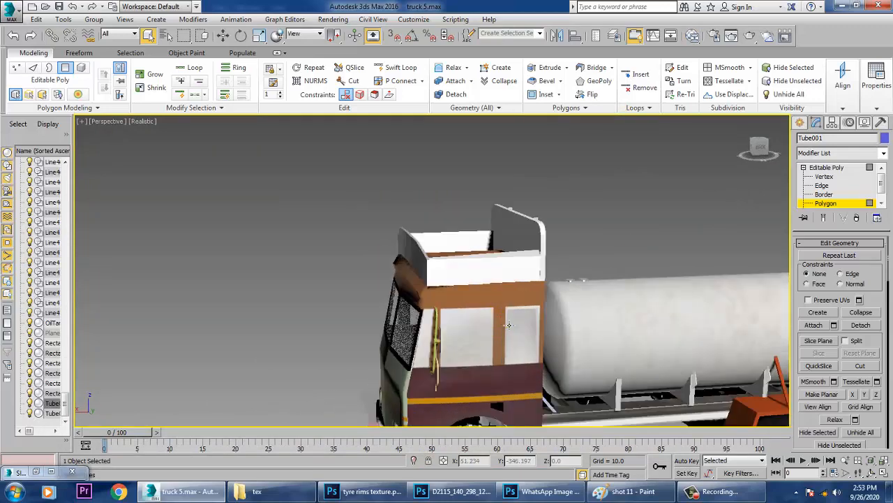
pyautogui.click(500, 318)
pyautogui.press('F4')
pyautogui.moveTo(550, 296); pyautogui.dragTo(528, 256, button='middle')
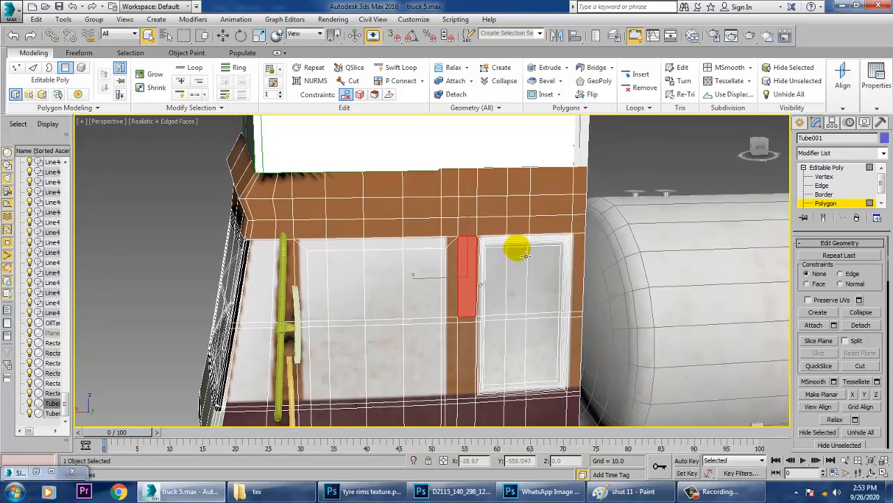
pyautogui.click(504, 295)
pyautogui.keyDown('ctrl'); pyautogui.click(518, 296); pyautogui.keyUp('ctrl')
pyautogui.keyDown('ctrl'); pyautogui.click(556, 296); pyautogui.keyUp('ctrl')
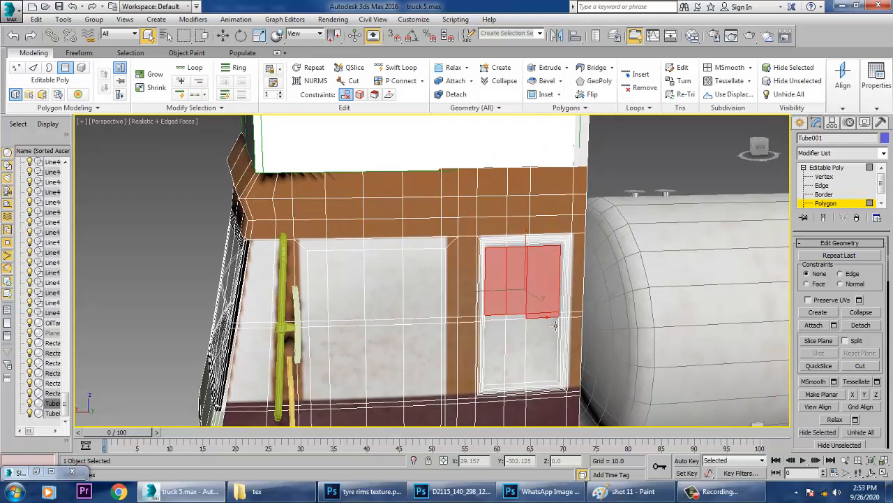
pyautogui.keyDown('ctrl'); pyautogui.click(543, 344); pyautogui.keyUp('ctrl')
pyautogui.keyDown('ctrl'); pyautogui.click(522, 352); pyautogui.keyUp('ctrl')
pyautogui.keyDown('ctrl'); pyautogui.click(514, 341); pyautogui.keyUp('ctrl')
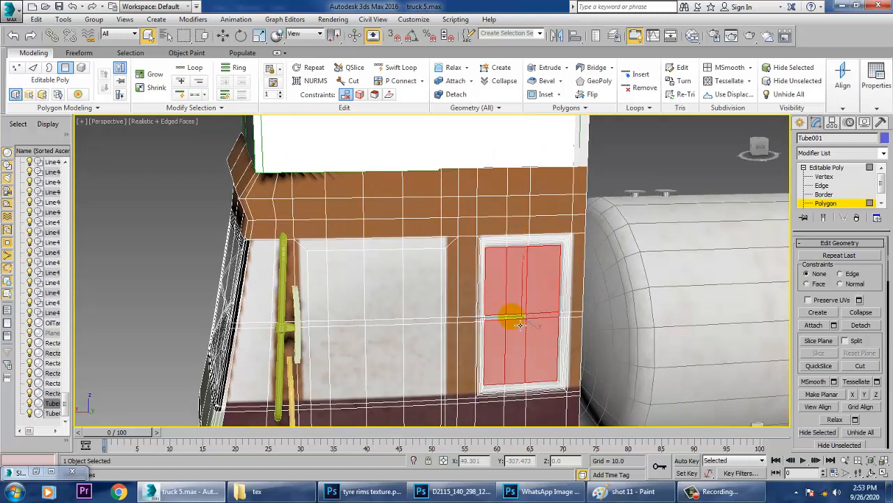
# Add the upper and lower pane polygons of the larger middle side window to the selection.
pyautogui.keyDown('ctrl'); pyautogui.click(413, 279); pyautogui.keyUp('ctrl')
pyautogui.keyDown('ctrl'); pyautogui.click(382, 282); pyautogui.keyUp('ctrl')
pyautogui.keyDown('ctrl'); pyautogui.click(350, 291); pyautogui.keyUp('ctrl')
pyautogui.keyDown('ctrl'); pyautogui.click(318, 300); pyautogui.keyUp('ctrl')
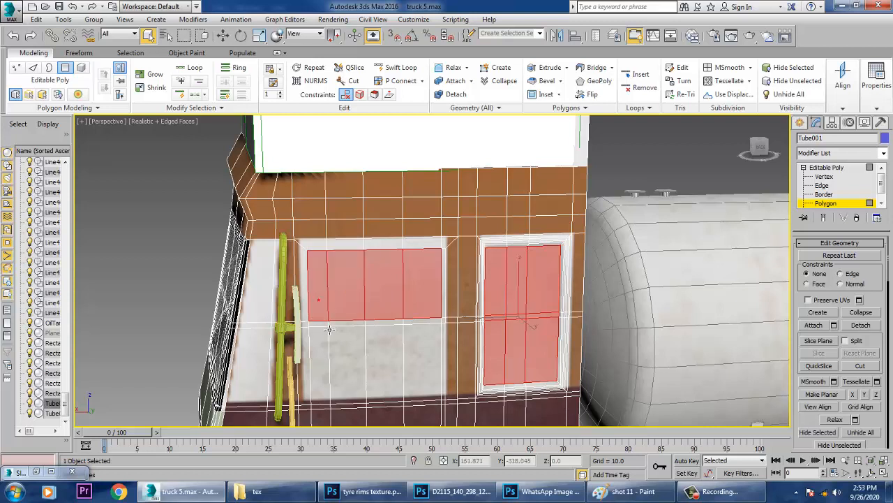
pyautogui.keyDown('ctrl'); pyautogui.click(421, 360); pyautogui.keyUp('ctrl')
pyautogui.keyDown('ctrl'); pyautogui.click(384, 364); pyautogui.keyUp('ctrl')
pyautogui.keyDown('ctrl'); pyautogui.click(352, 369); pyautogui.keyUp('ctrl')
pyautogui.keyDown('ctrl'); pyautogui.click(316, 368); pyautogui.keyUp('ctrl')
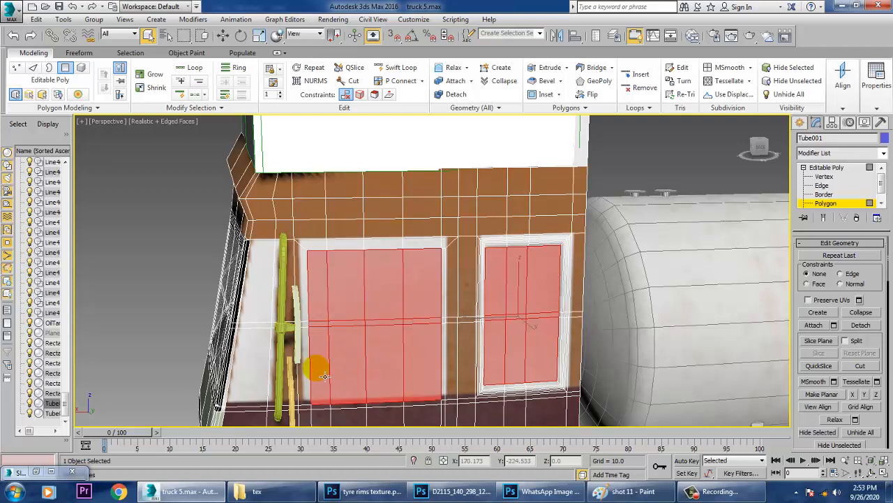
# Assign the glass VRay material to the selected panes of both side windows.
pyautogui.press('m')
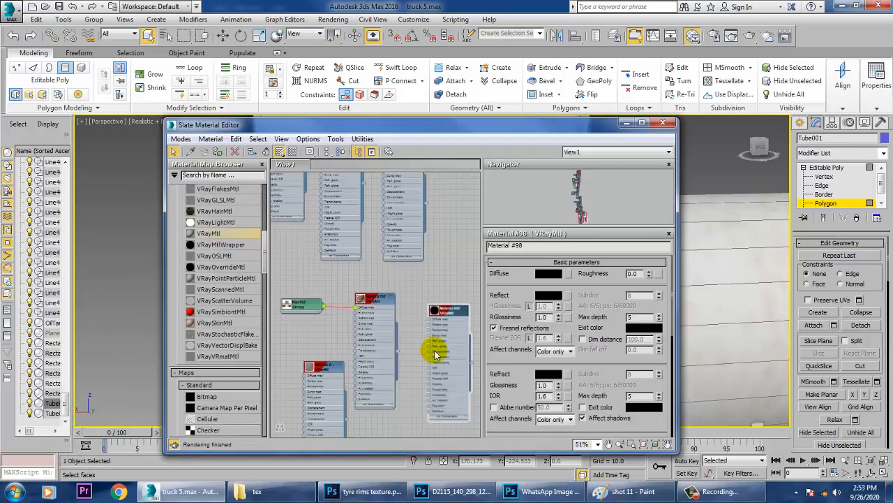
pyautogui.click(328, 368)
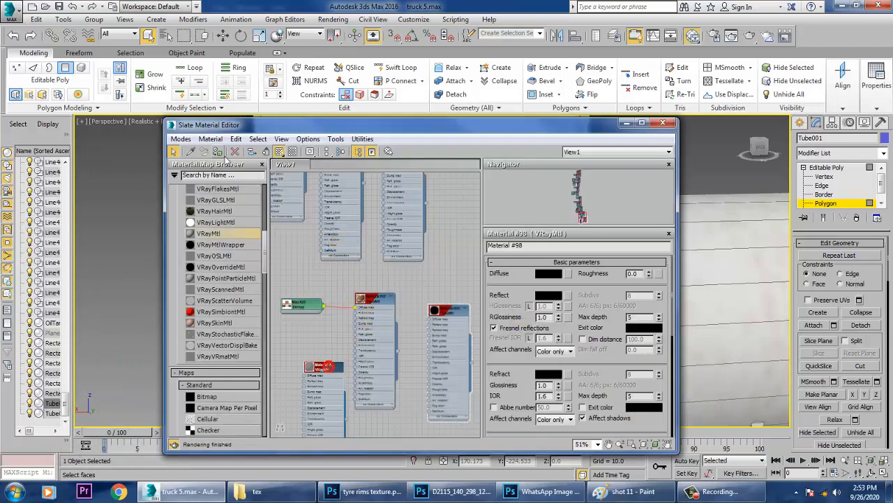
pyautogui.click(625, 125)
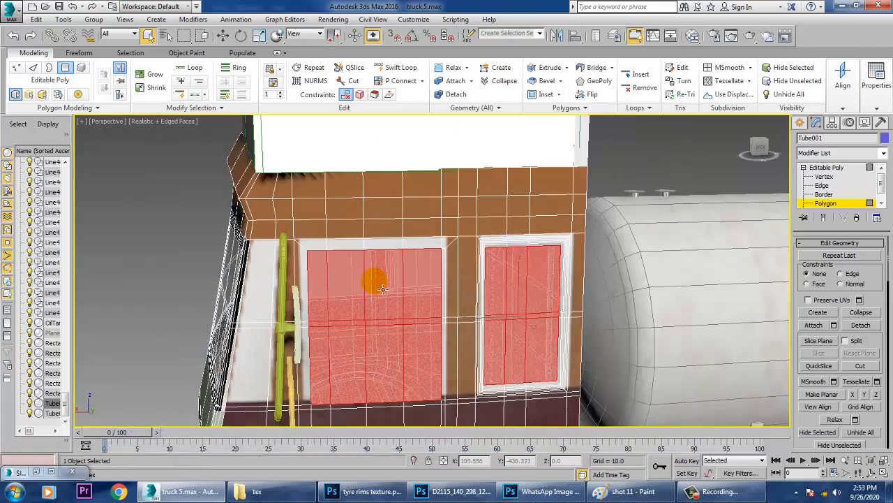
# Try to select the narrow front quarter window's pane polygons with the help of the front wireframe view.
pyautogui.click(266, 270)
pyautogui.moveTo(313, 256)
pyautogui.keyDown('alt'); pyautogui.mouseDown(button='middle')
pyautogui.moveTo(303, 272)
pyautogui.moveTo(522, 266)
pyautogui.moveTo(488, 276)
pyautogui.moveTo(279, 259)
pyautogui.moveTo(301, 272)
pyautogui.moveTo(259, 296)
pyautogui.moveTo(301, 258)
pyautogui.moveTo(330, 294)
pyautogui.moveTo(461, 293)
pyautogui.moveTo(342, 289)
pyautogui.mouseUp(button='middle'); pyautogui.keyUp('alt')
pyautogui.scroll(-5, 294, 298)
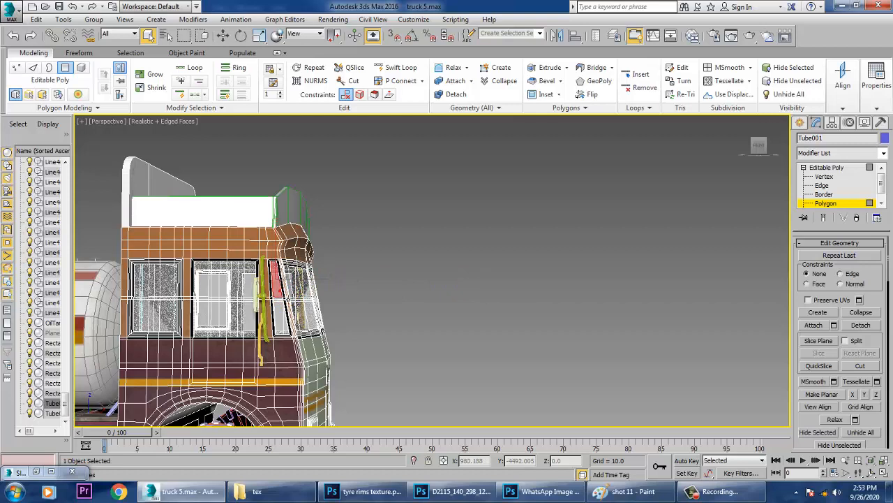
pyautogui.hotkey('alt', 'w')
pyautogui.middleClick(630, 204)
pyautogui.hotkey('alt', 'w')
pyautogui.moveTo(678, 223)
pyautogui.mouseDown(button='middle')
pyautogui.moveTo(479, 197)
pyautogui.moveTo(523, 210)
pyautogui.mouseUp(button='middle')
pyautogui.press('F3')
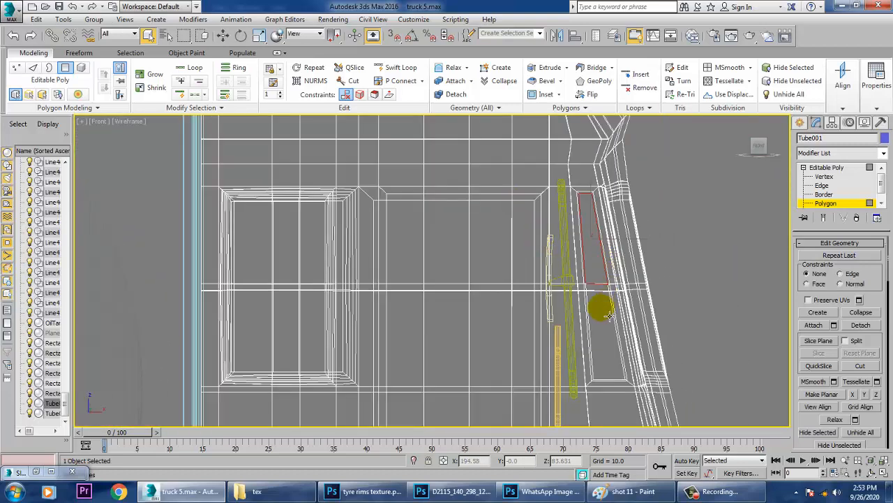
pyautogui.hotkey('alt', 'w')
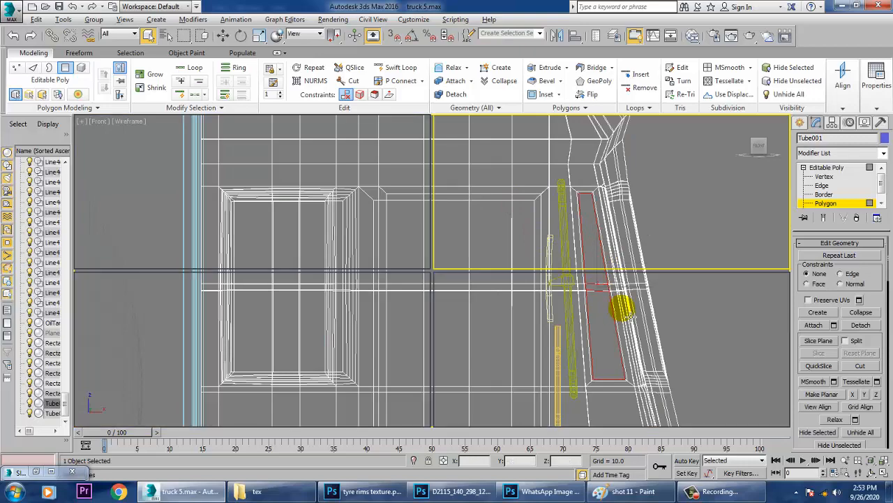
pyautogui.middleClick(642, 349)
pyautogui.hotkey('alt', 'w')
pyautogui.keyDown('alt'); pyautogui.moveTo(540, 323); pyautogui.dragTo(433, 315, button='middle'); pyautogui.keyUp('alt')
pyautogui.scroll(5, 335, 303)
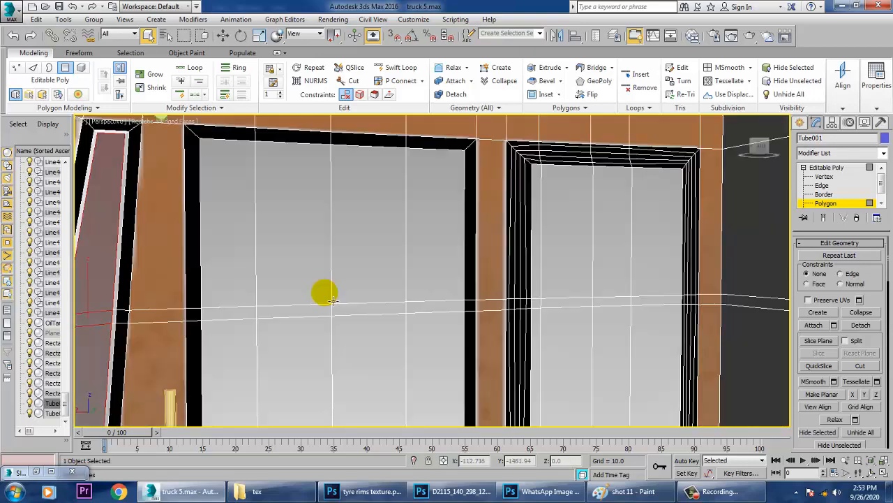
pyautogui.keyDown('alt'); pyautogui.moveTo(221, 244); pyautogui.dragTo(280, 250, button='middle'); pyautogui.keyUp('alt')
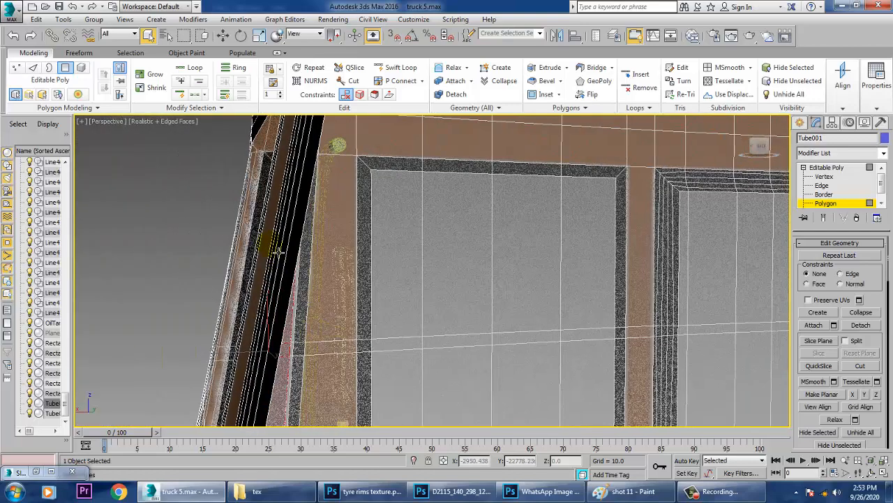
pyautogui.scroll(-4, 279, 250)
# Select the three full-height polygons of the narrow quarter window beside the windshield on the unfinished side, checking them in the front view.
pyautogui.click(397, 253)
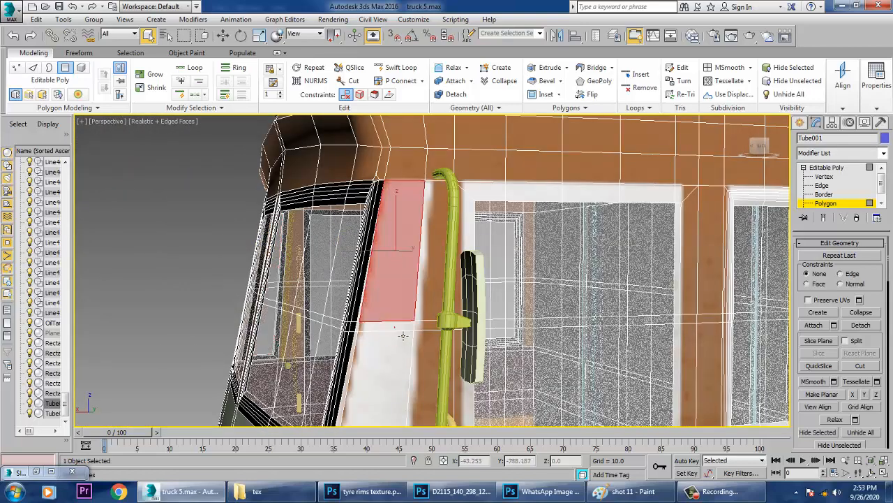
pyautogui.scroll(-6, 402, 345)
pyautogui.keyDown('alt'); pyautogui.moveTo(403, 349); pyautogui.dragTo(582, 335, button='middle'); pyautogui.keyUp('alt')
pyautogui.hotkey('alt', 'w')
pyautogui.moveTo(407, 346); pyautogui.dragTo(422, 340, button='middle')
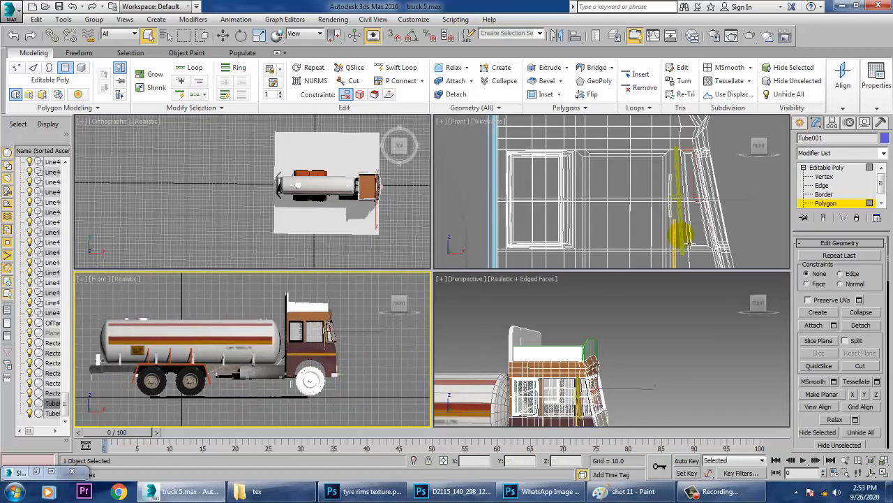
pyautogui.rightClick(684, 236)
pyautogui.hotkey('alt', 'w')
pyautogui.press('F3')
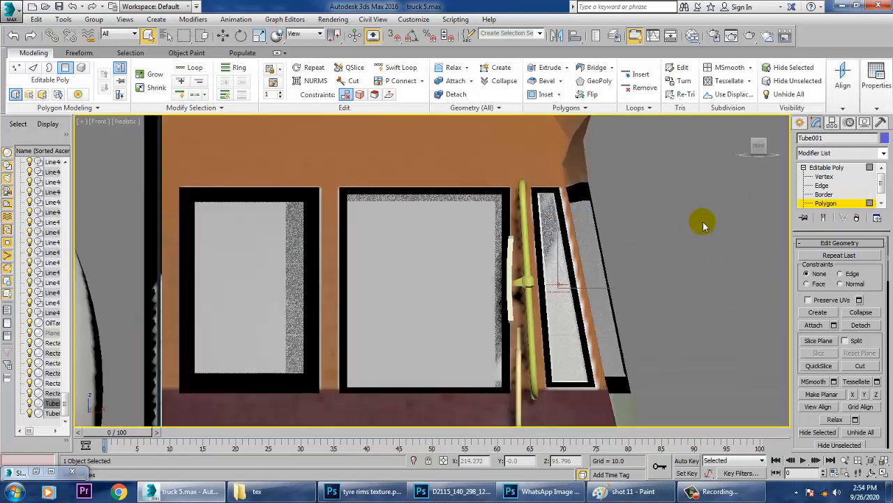
pyautogui.press('F3')
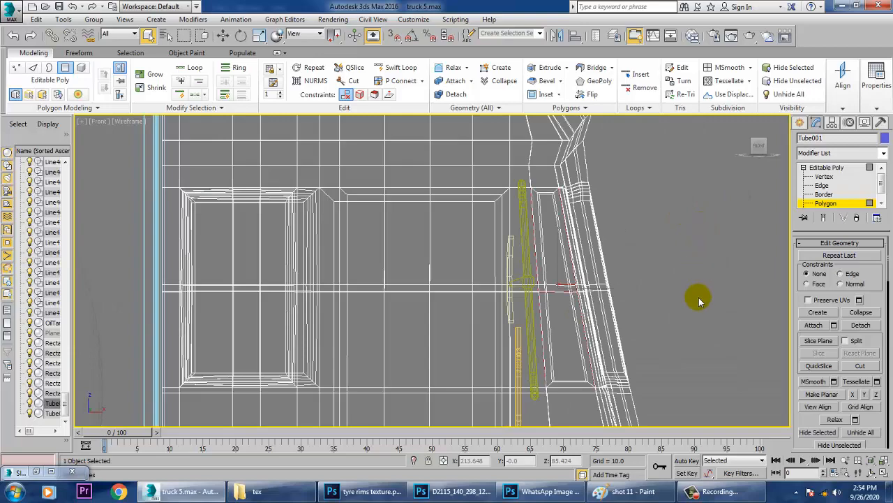
pyautogui.hotkey('alt', 'w')
pyautogui.rightClick(737, 370)
pyautogui.hotkey('alt', 'w')
pyautogui.keyDown('alt'); pyautogui.moveTo(688, 281); pyautogui.dragTo(465, 279, button='middle'); pyautogui.keyUp('alt')
pyautogui.scroll(3, 417, 319)
pyautogui.scroll(2, 444, 315)
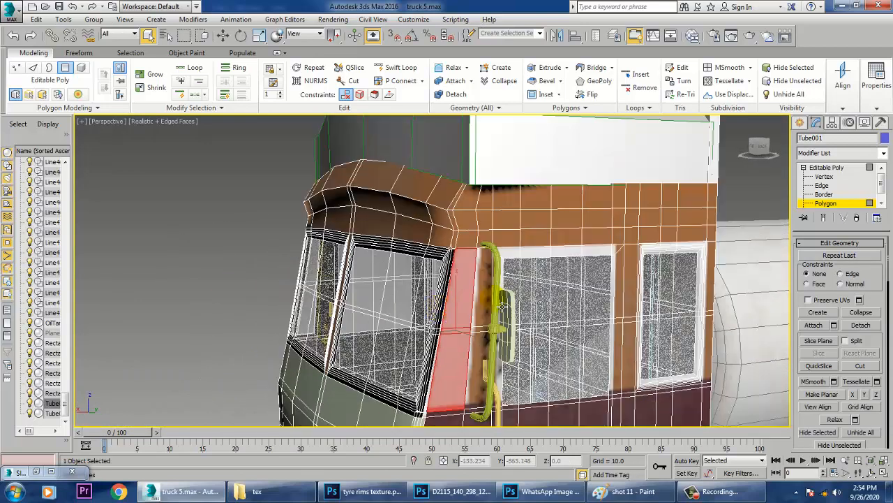
# Inset the selected quarter-window polygons by 0.612 and assign the glass VRay material to the inner pane.
pyautogui.press('m')
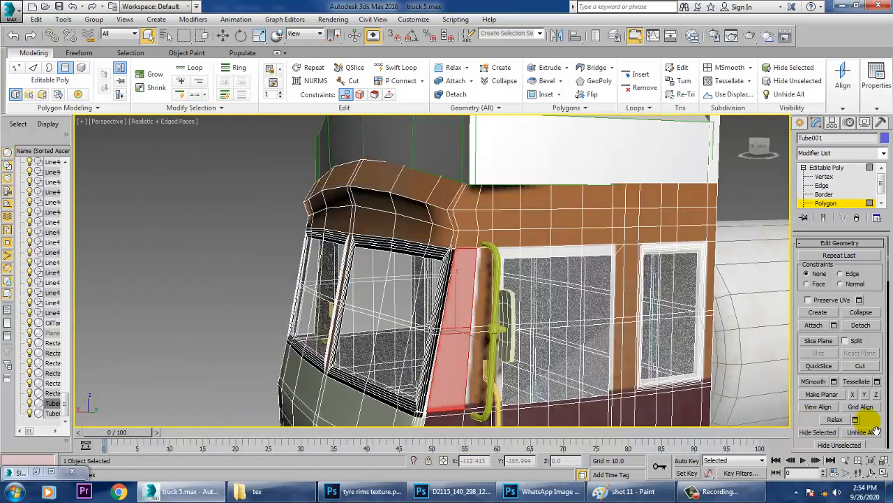
pyautogui.moveTo(869, 423); pyautogui.dragTo(888, 169)
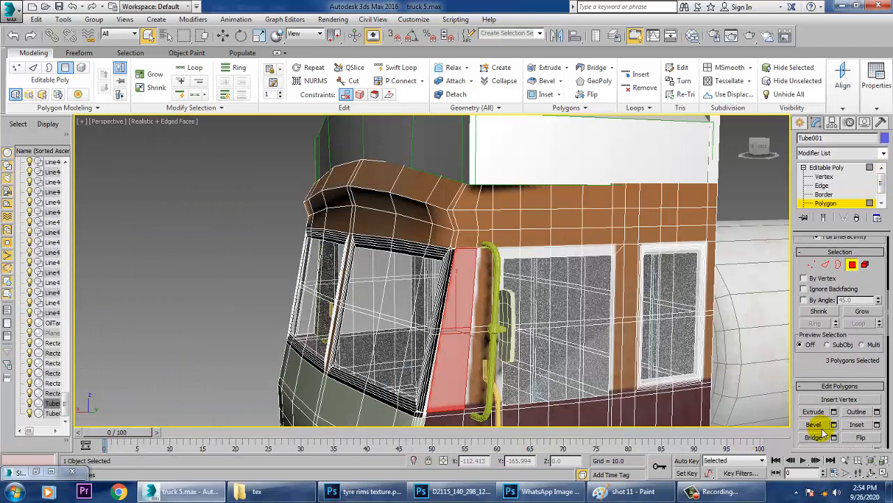
pyautogui.click(877, 425)
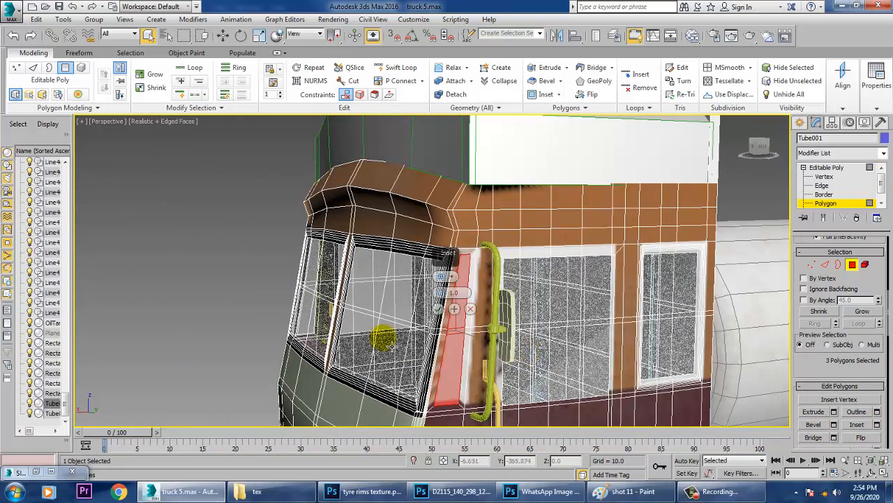
pyautogui.moveTo(439, 291); pyautogui.dragTo(441, 293)
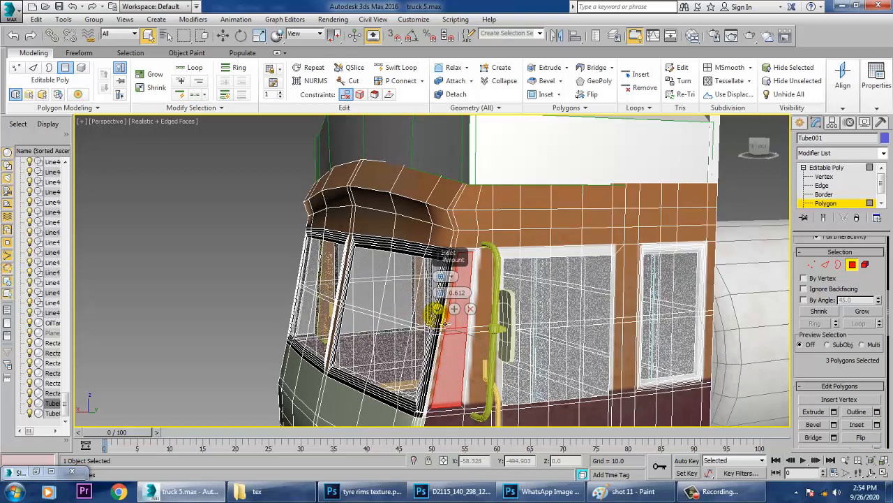
pyautogui.click(440, 308)
pyautogui.press('m')
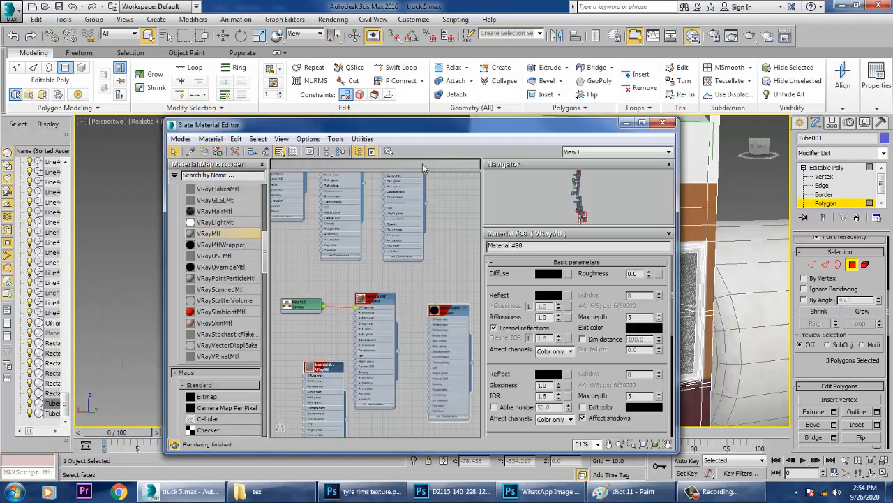
pyautogui.click(630, 125)
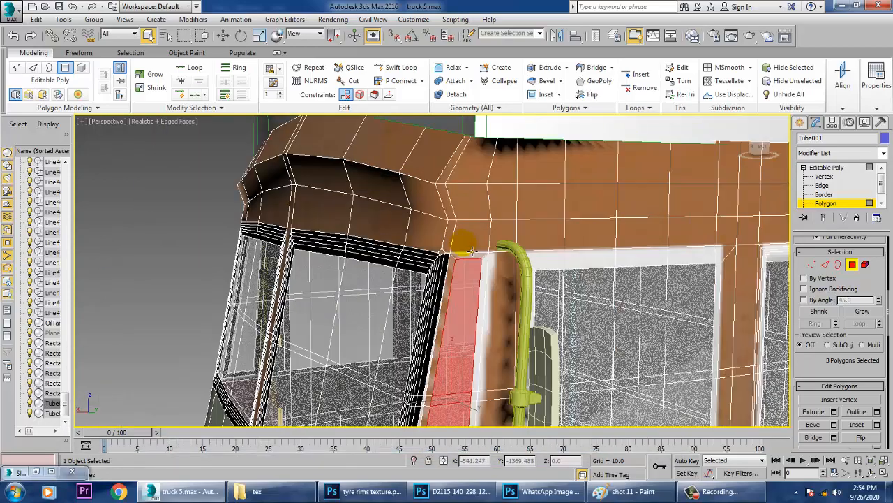
# Select the eight thin border polygons surrounding the quarter window's glass pane.
pyautogui.click(471, 257)
pyautogui.keyDown('ctrl'); pyautogui.click(486, 262); pyautogui.keyUp('ctrl')
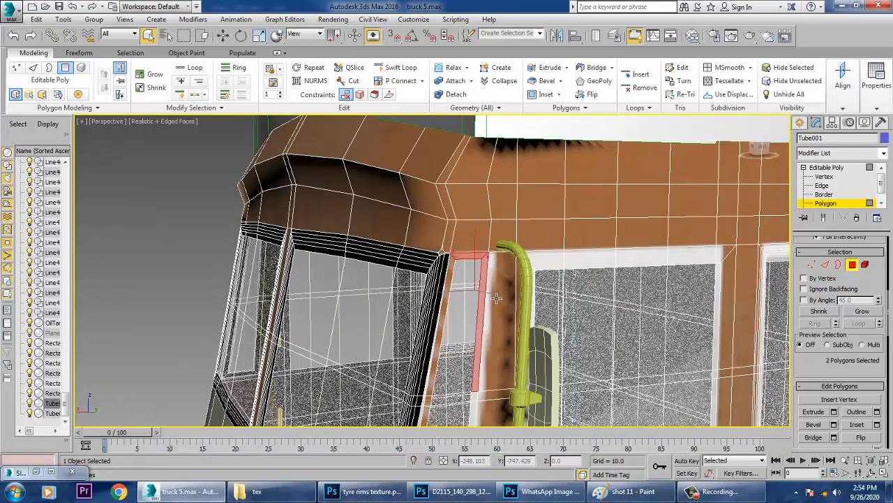
pyautogui.keyDown('ctrl'); pyautogui.click(451, 291); pyautogui.keyUp('ctrl')
pyautogui.moveTo(490, 313); pyautogui.dragTo(503, 161, button='middle')
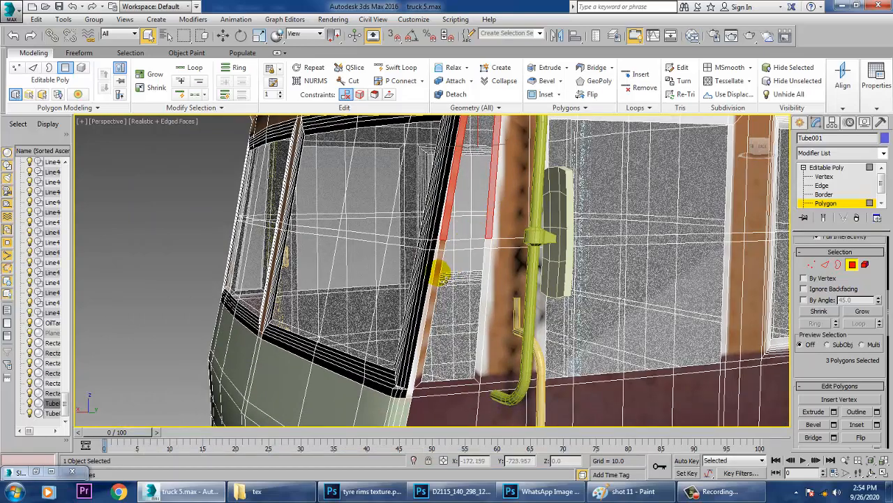
pyautogui.keyDown('ctrl'); pyautogui.click(442, 276); pyautogui.keyUp('ctrl')
pyautogui.keyDown('ctrl'); pyautogui.click(491, 250); pyautogui.keyUp('ctrl')
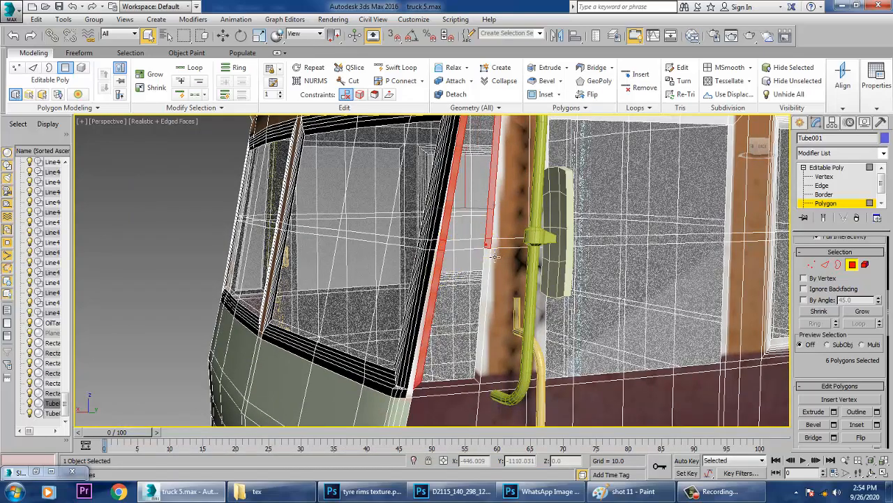
pyautogui.keyDown('ctrl'); pyautogui.click(494, 325); pyautogui.keyUp('ctrl')
pyautogui.keyDown('ctrl'); pyautogui.click(465, 390); pyautogui.keyUp('ctrl')
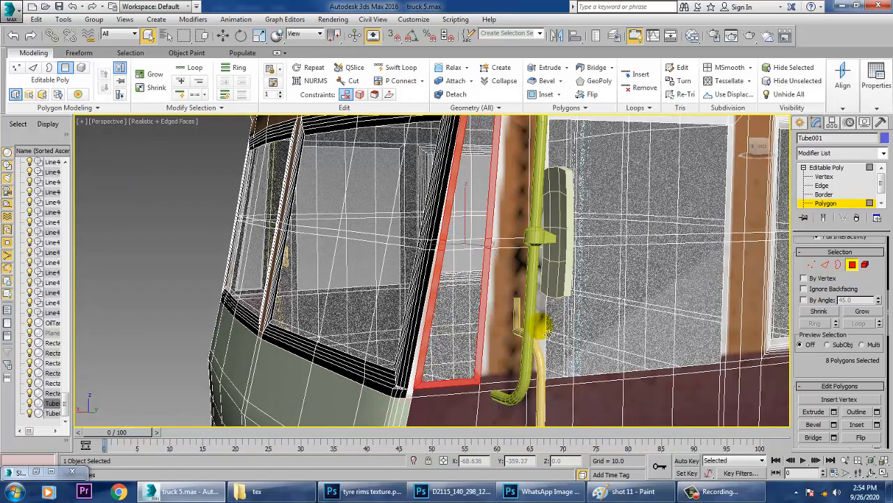
# Add the middle side window's upper frame strip, including its corner polygons, to the border selection.
pyautogui.moveTo(548, 330); pyautogui.dragTo(489, 373, button='middle')
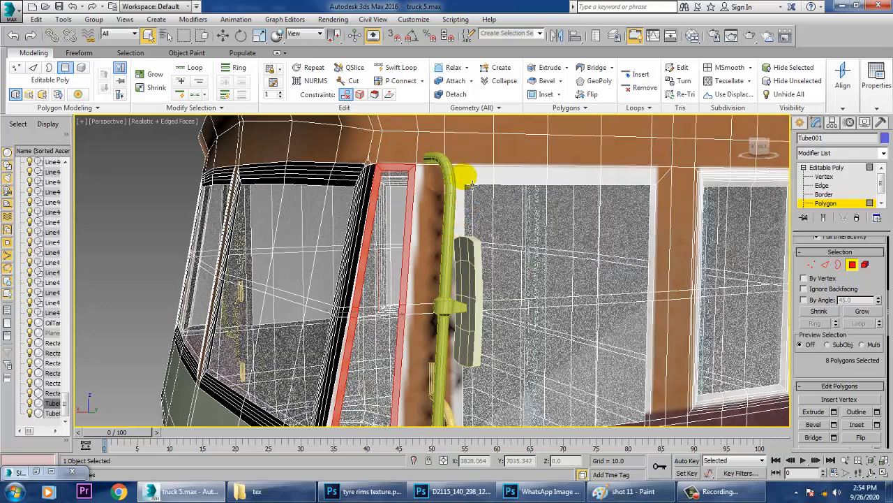
pyautogui.keyDown('ctrl'); pyautogui.click(475, 176); pyautogui.keyUp('ctrl')
pyautogui.keyDown('ctrl'); pyautogui.click(520, 174); pyautogui.keyUp('ctrl')
pyautogui.keyDown('ctrl'); pyautogui.click(574, 174); pyautogui.keyUp('ctrl')
pyautogui.keyDown('ctrl'); pyautogui.click(631, 179); pyautogui.keyUp('ctrl')
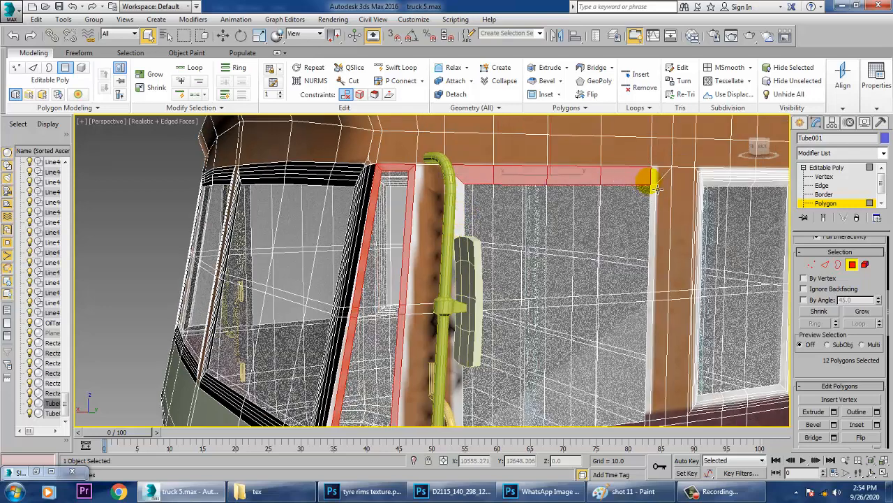
pyautogui.keyDown('ctrl'); pyautogui.click(656, 185); pyautogui.keyUp('ctrl')
# Add the middle side window's rear upright frame strip, down to its lower corner, to the border selection.
pyautogui.keyDown('alt'); pyautogui.moveTo(659, 204); pyautogui.dragTo(644, 183, button='middle'); pyautogui.keyUp('alt')
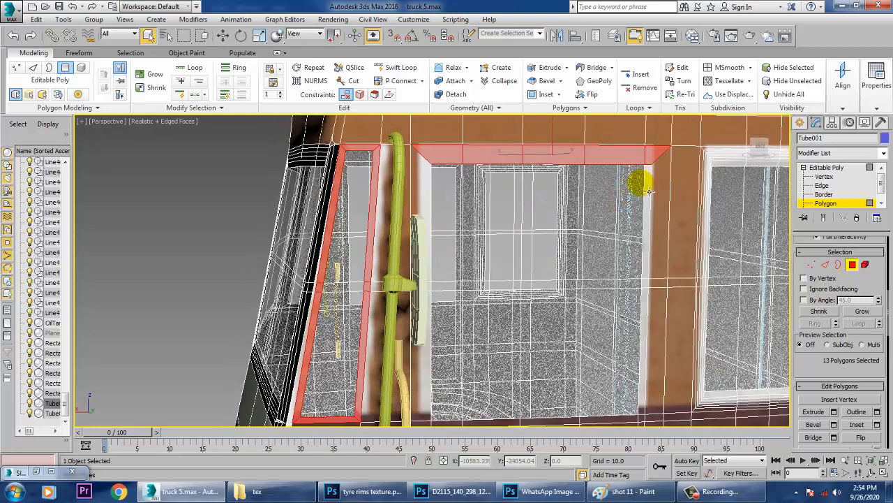
pyautogui.keyDown('ctrl'); pyautogui.click(644, 214); pyautogui.keyUp('ctrl')
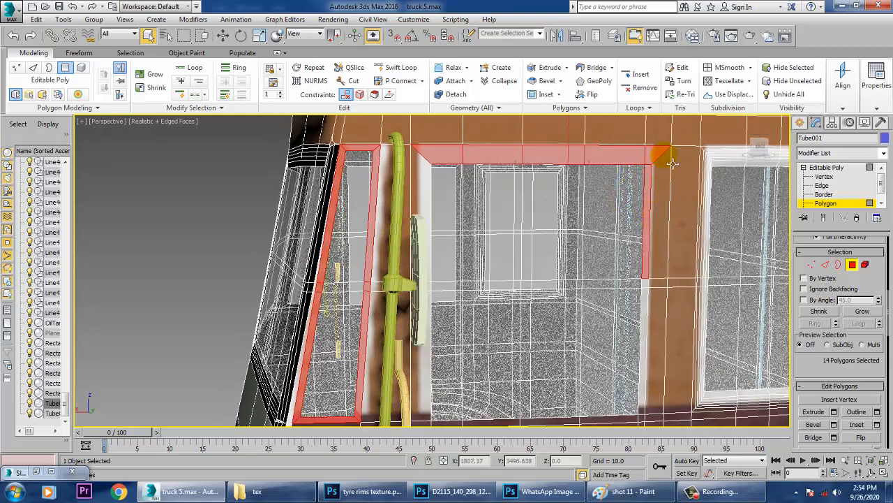
pyautogui.keyDown('ctrl'); pyautogui.click(645, 395); pyautogui.keyUp('ctrl')
pyautogui.moveTo(665, 384); pyautogui.dragTo(664, 335, button='middle')
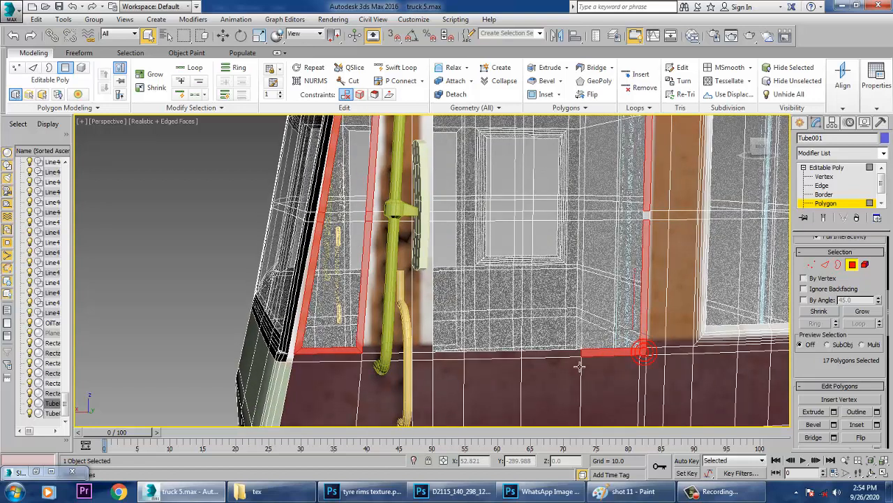
# Add the middle side window's lower strip, front upright and remaining small gap polygon to the border selection.
pyautogui.keyDown('ctrl'); pyautogui.click(555, 366); pyautogui.keyUp('ctrl')
pyautogui.keyDown('ctrl'); pyautogui.click(511, 365); pyautogui.keyUp('ctrl')
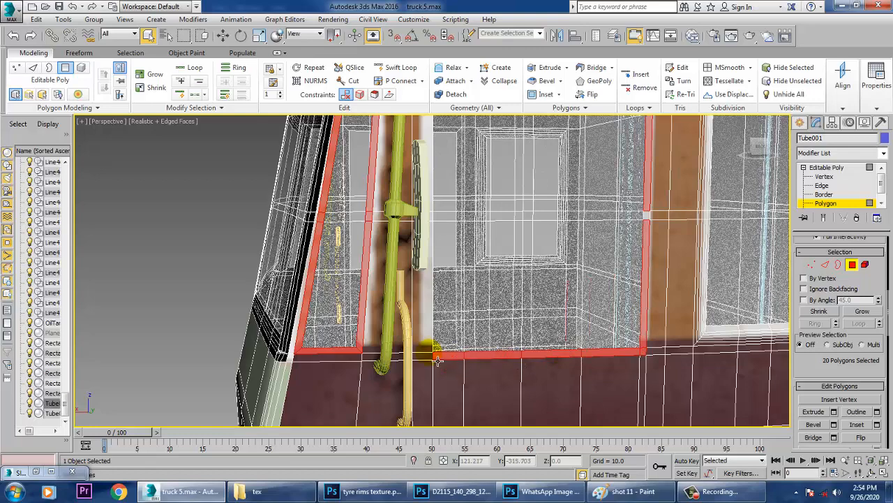
pyautogui.keyDown('ctrl'); pyautogui.click(433, 328); pyautogui.keyUp('ctrl')
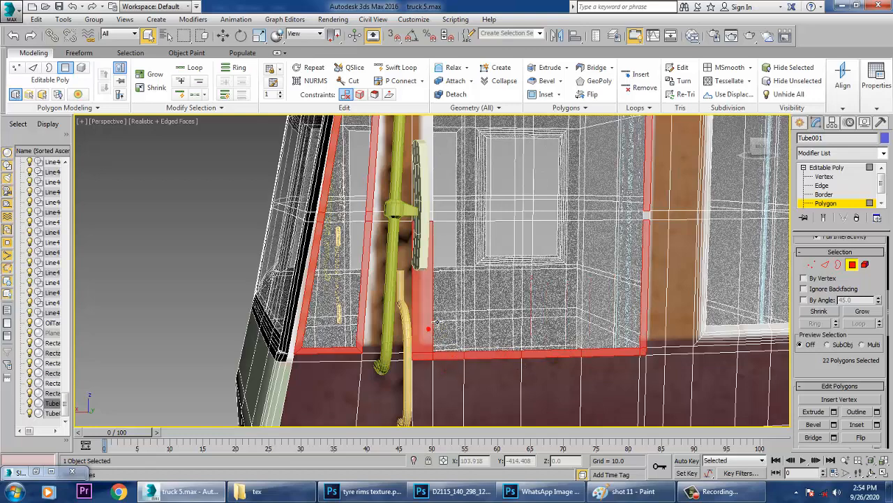
pyautogui.keyDown('ctrl'); pyautogui.click(437, 205); pyautogui.keyUp('ctrl')
pyautogui.moveTo(437, 205); pyautogui.dragTo(433, 379, button='middle')
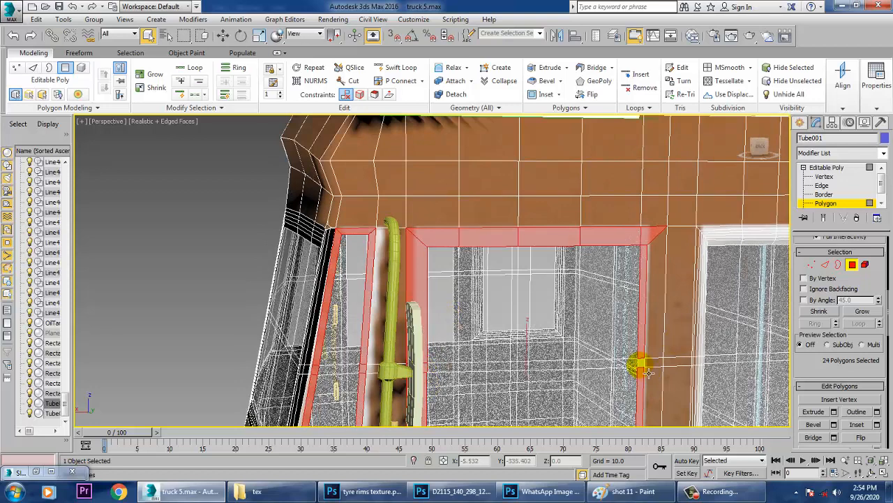
# Assign the black VRay material, Material #98, to the selected quarter-window and middle-window border polygons.
pyautogui.scroll(-6, 659, 362)
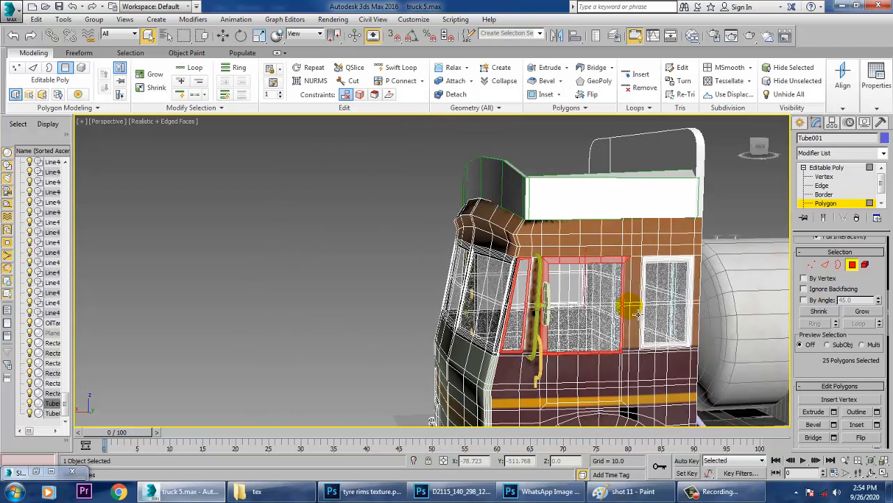
pyautogui.press('m')
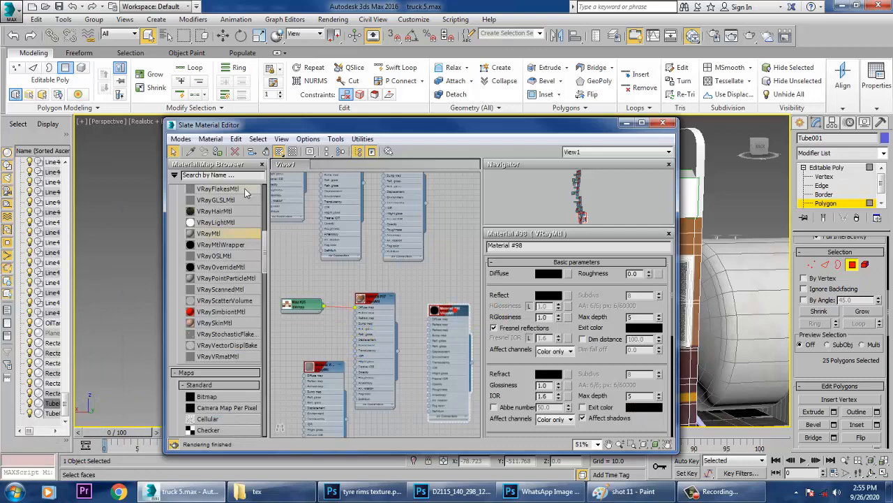
pyautogui.click(627, 124)
pyautogui.moveTo(631, 223); pyautogui.dragTo(546, 217, button='middle')
pyautogui.scroll(3, 574, 257)
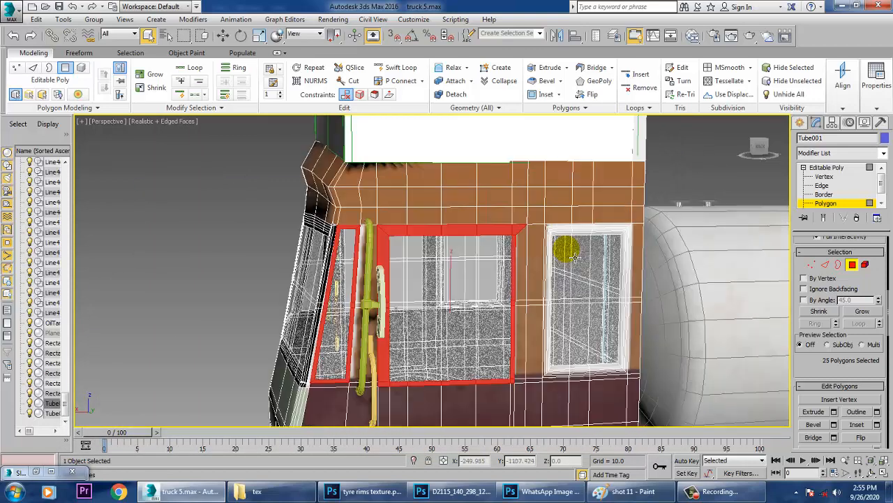
pyautogui.scroll(2, 558, 255)
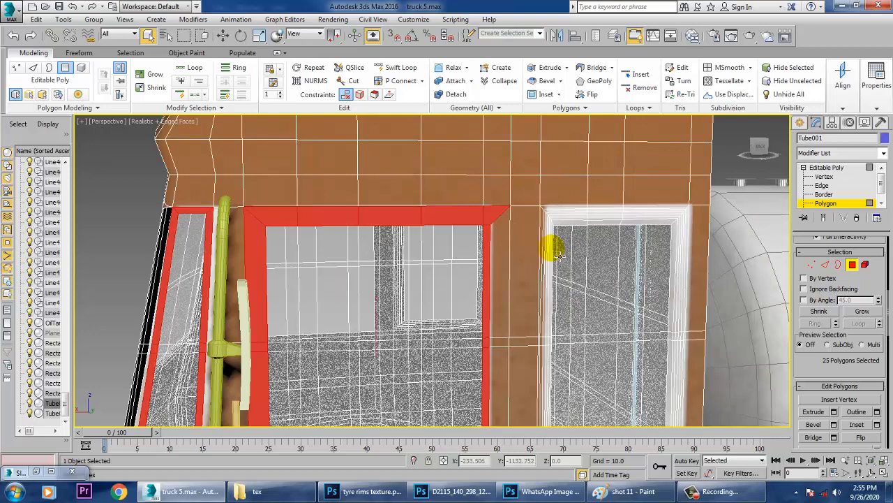
# Try to move the vertex at the middle window frame's upper rear corner closer to the window.
pyautogui.click(500, 215)
pyautogui.click(525, 273)
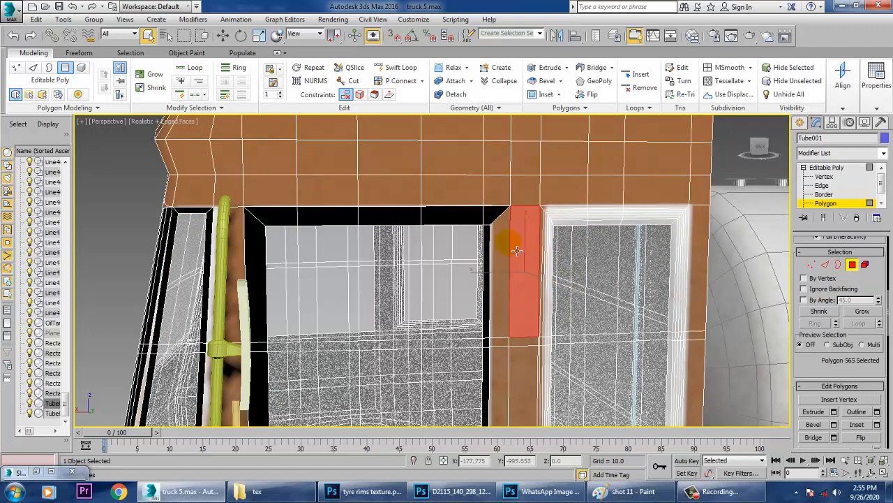
pyautogui.click(509, 225)
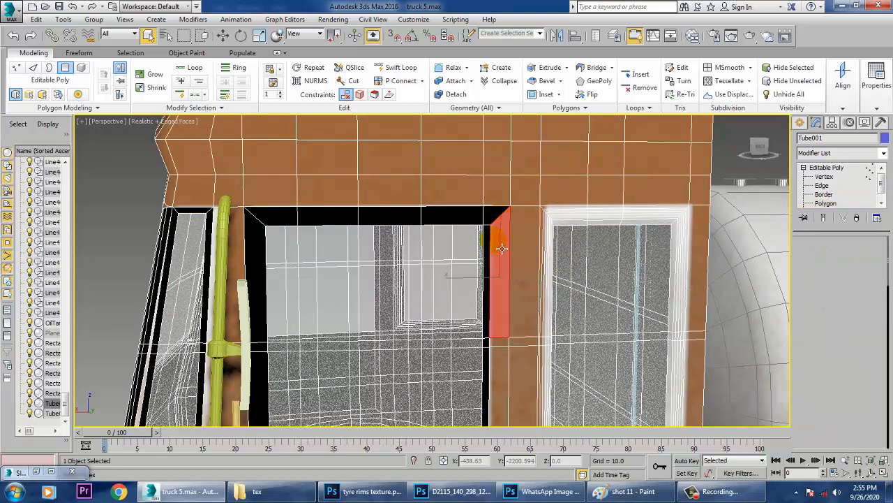
pyautogui.press('1')
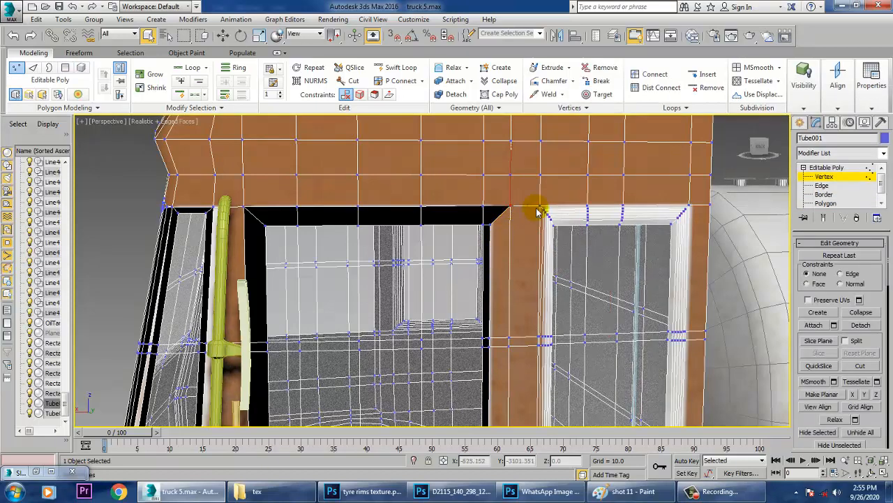
pyautogui.press('2')
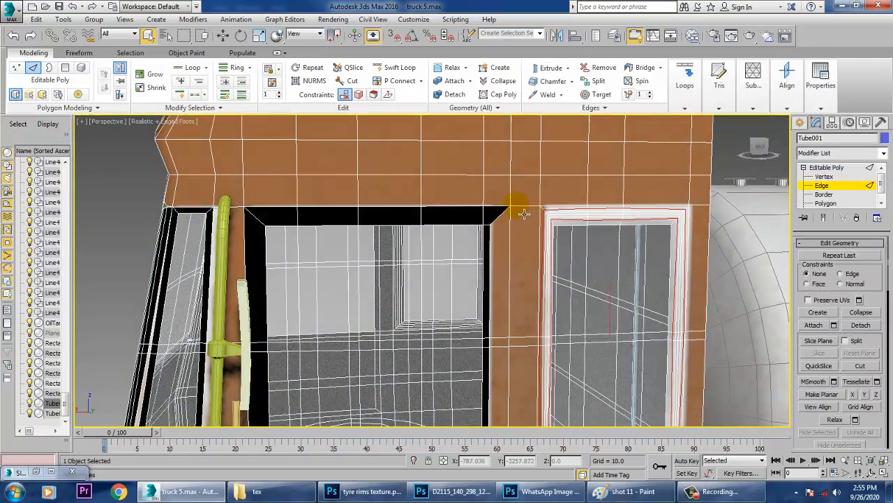
pyautogui.press('1')
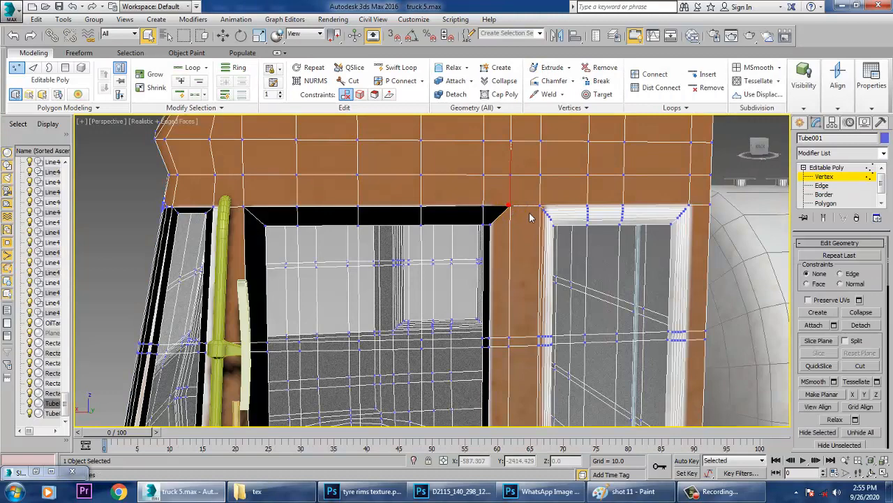
pyautogui.press('w')
pyautogui.moveTo(530, 218); pyautogui.dragTo(524, 216)
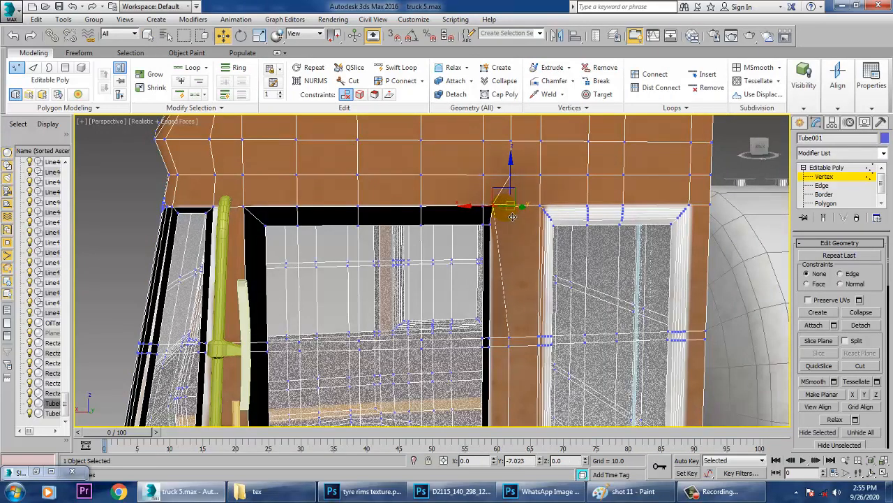
pyautogui.moveTo(512, 217); pyautogui.dragTo(521, 226)
pyautogui.click(517, 269)
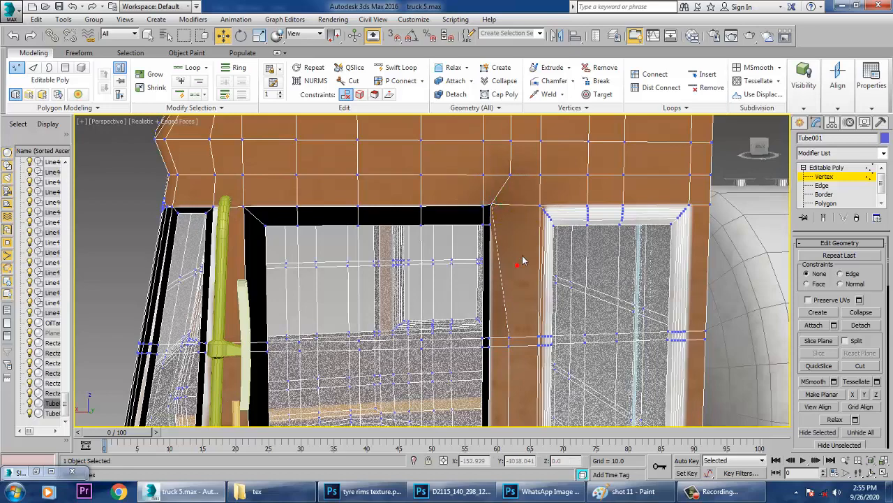
# Return the vertex at the middle window frame's upper rear corner to its original place.
pyautogui.scroll(-3, 523, 259)
pyautogui.moveTo(536, 262); pyautogui.dragTo(496, 257, button='middle')
pyautogui.scroll(5, 490, 249)
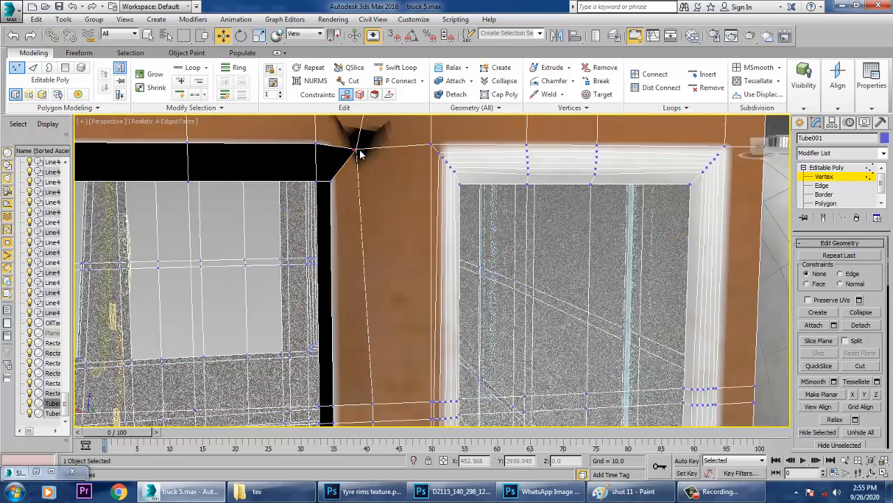
pyautogui.moveTo(386, 194); pyautogui.dragTo(446, 298, button='middle')
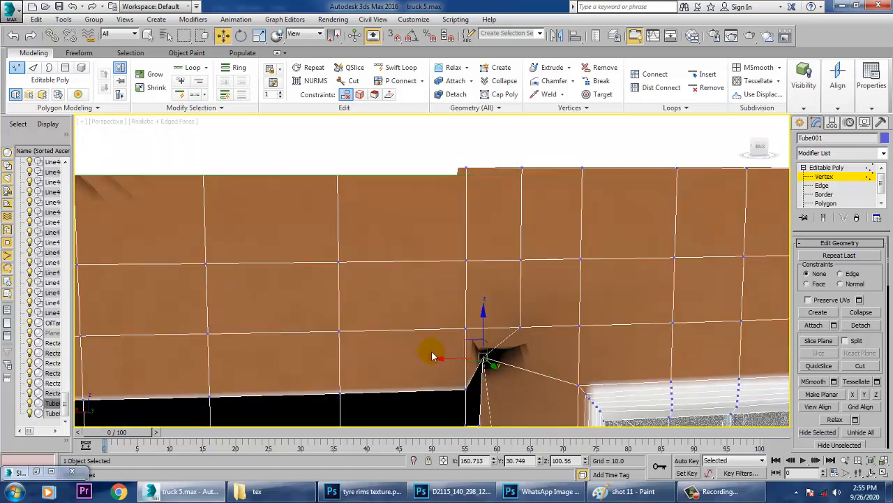
pyautogui.click(468, 354)
pyautogui.moveTo(482, 357); pyautogui.dragTo(513, 369)
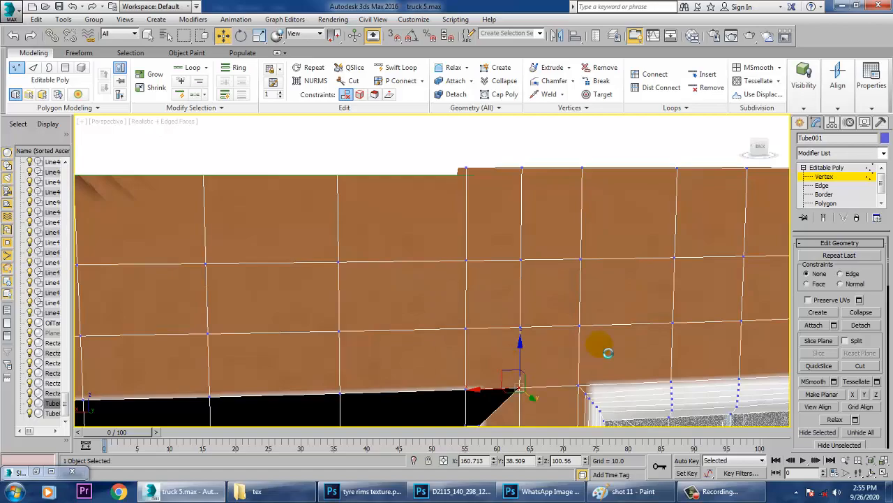
# Select the rear side window's frame polygons individually, starting with the outer strips at the corner facing the middle window.
pyautogui.click(834, 204)
pyautogui.scroll(-7, 662, 303)
pyautogui.moveTo(661, 303); pyautogui.dragTo(594, 260, button='middle')
pyautogui.scroll(4, 594, 272)
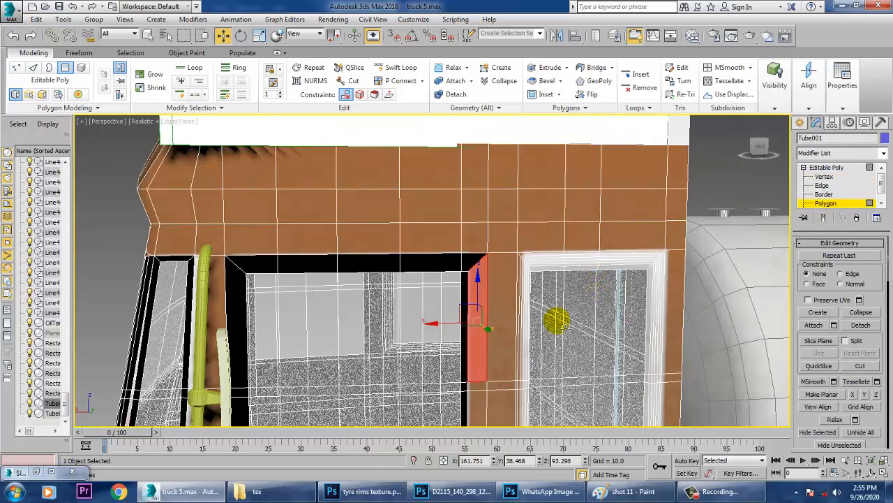
pyautogui.moveTo(562, 329); pyautogui.dragTo(563, 284, button='middle')
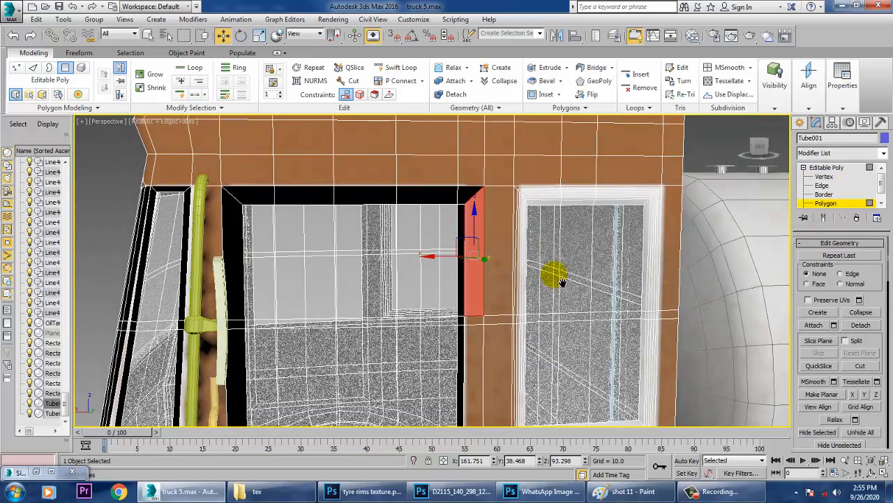
pyautogui.click(545, 195)
pyautogui.scroll(3, 539, 194)
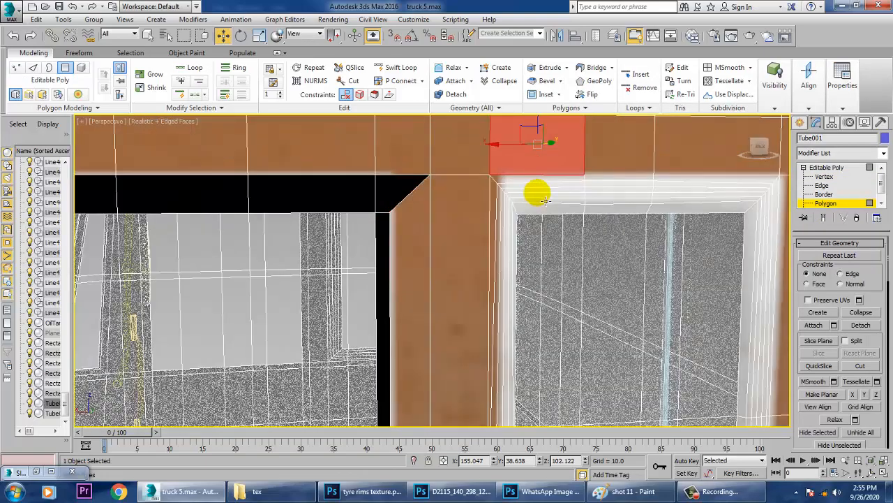
pyautogui.click(471, 165)
pyautogui.keyDown('ctrl'); pyautogui.click(405, 194); pyautogui.keyUp('ctrl')
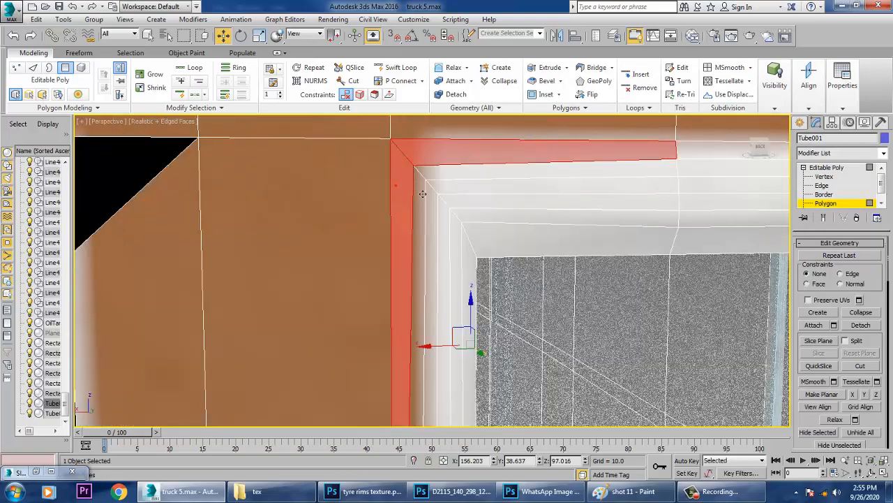
pyautogui.keyDown('ctrl'); pyautogui.click(467, 180); pyautogui.keyUp('ctrl')
pyautogui.keyDown('ctrl'); pyautogui.click(421, 197); pyautogui.keyUp('ctrl')
pyautogui.keyDown('ctrl'); pyautogui.click(432, 204); pyautogui.keyUp('ctrl')
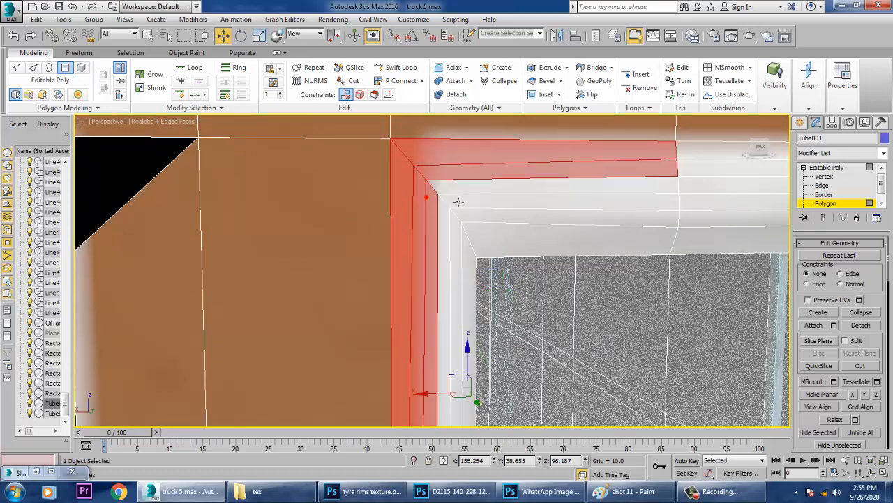
# Select the edges running across the rear side window's frame strips all around and convert them to a polygon selection.
pyautogui.click(822, 185)
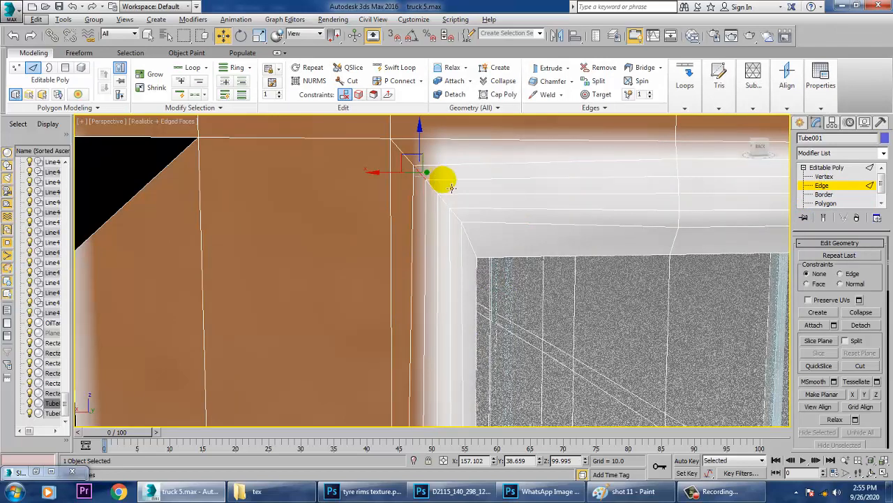
pyautogui.click(439, 196)
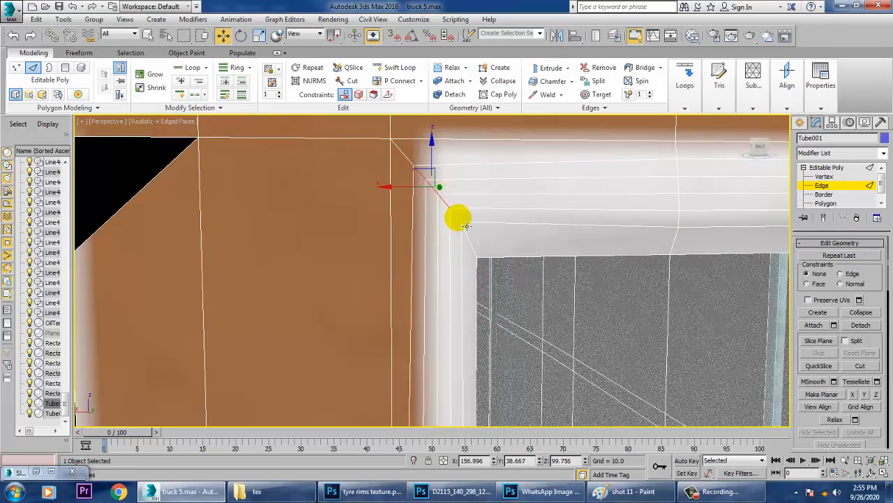
pyautogui.click(465, 226)
pyautogui.doubleClick(469, 216)
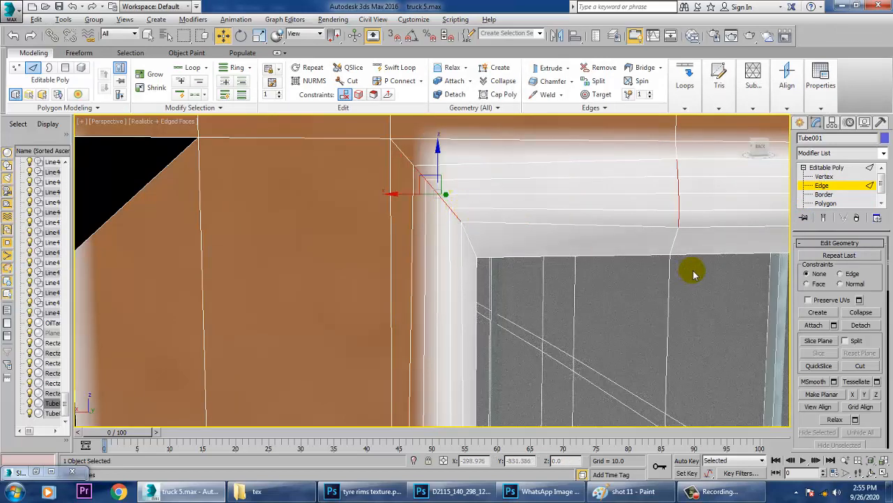
pyautogui.moveTo(861, 414); pyautogui.dragTo(873, 185)
pyautogui.moveTo(867, 307); pyautogui.dragTo(867, 286)
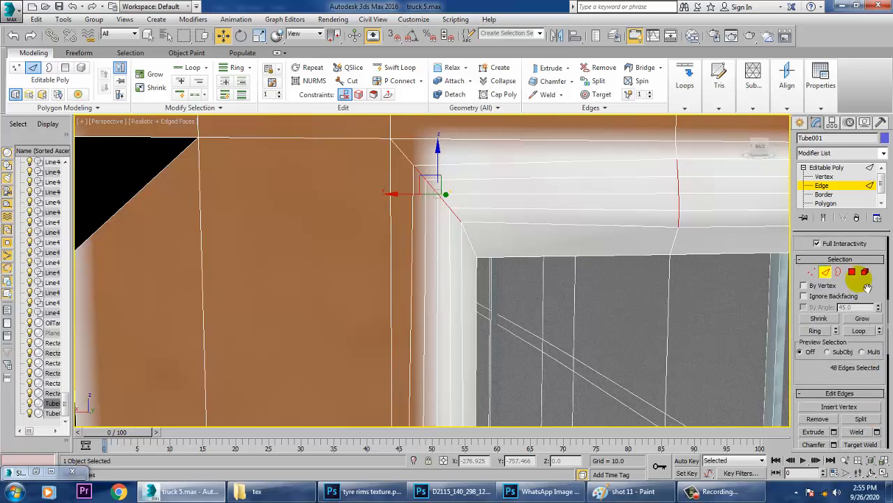
pyautogui.click(853, 272)
# Assign the black VRay material to the selected frame polygons of the rear side window.
pyautogui.scroll(-5, 558, 254)
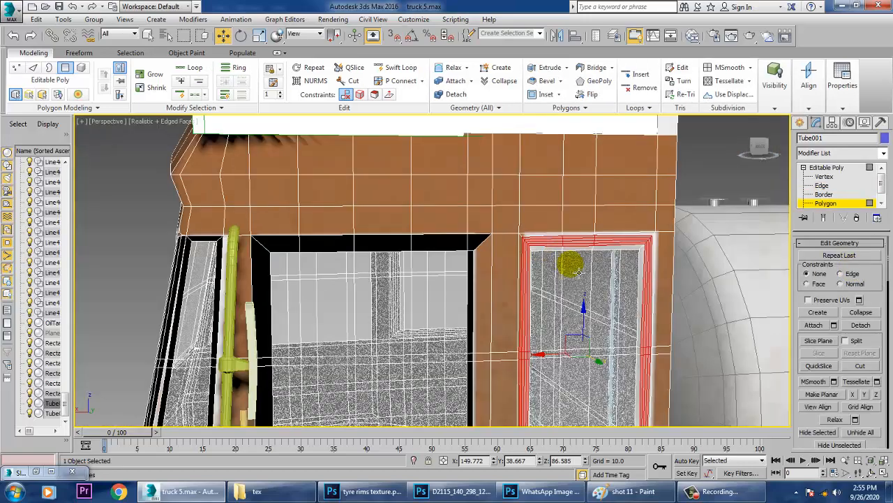
pyautogui.moveTo(568, 259); pyautogui.dragTo(559, 183, button='middle')
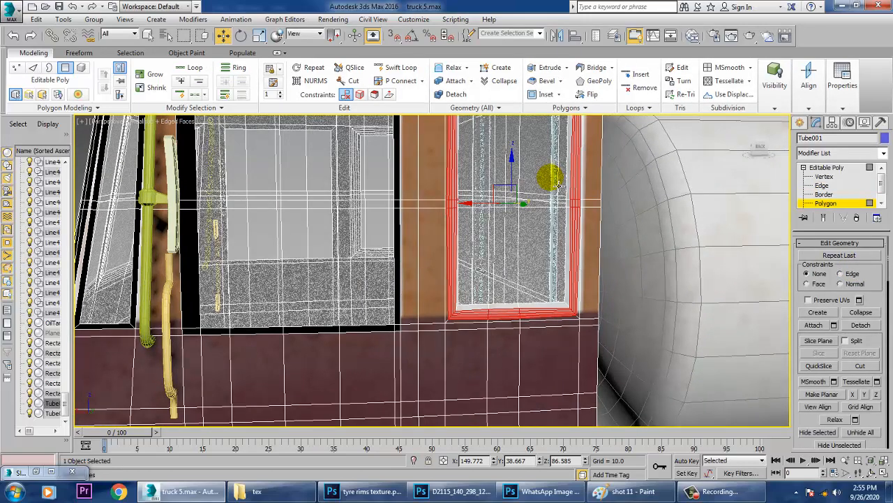
pyautogui.press('m')
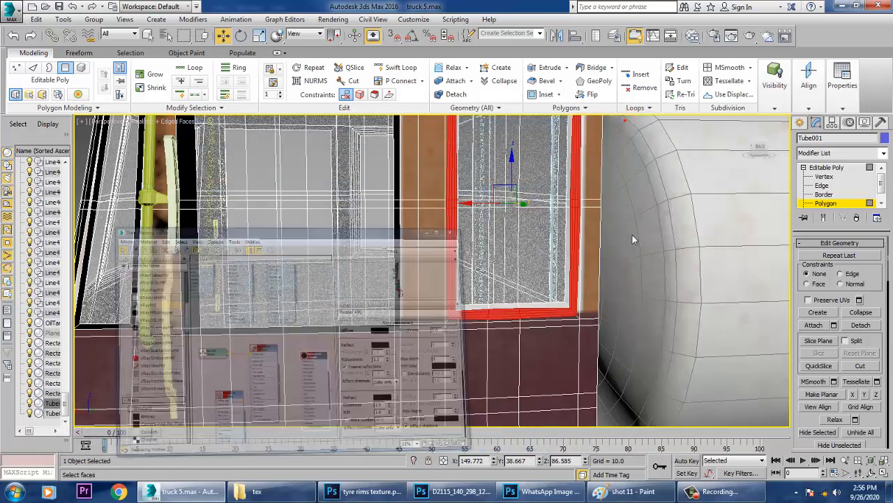
pyautogui.click(626, 122)
pyautogui.moveTo(626, 273); pyautogui.dragTo(607, 270, button='middle')
pyautogui.scroll(-5, 598, 252)
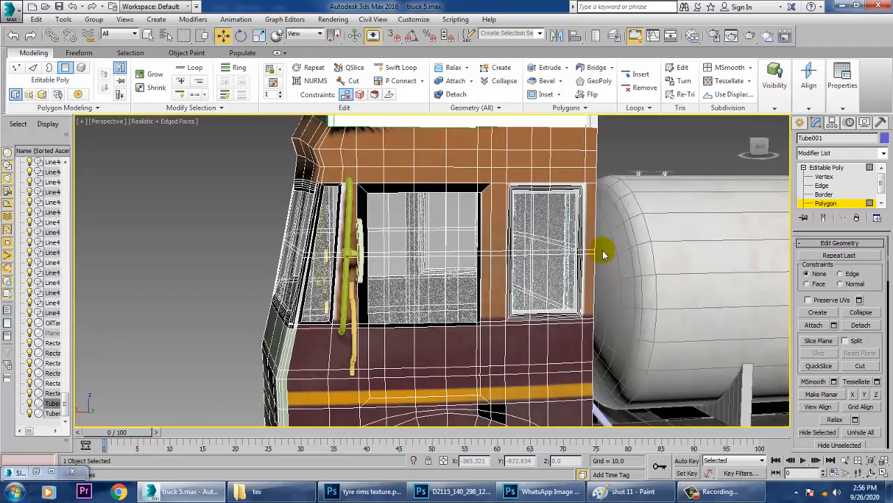
pyautogui.scroll(4, 604, 294)
pyautogui.scroll(3, 515, 235)
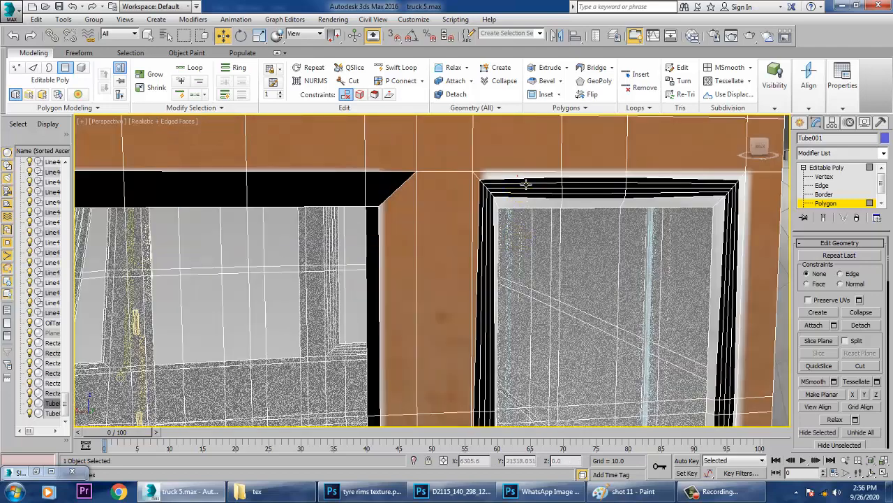
pyautogui.click(525, 183)
pyautogui.click(520, 203)
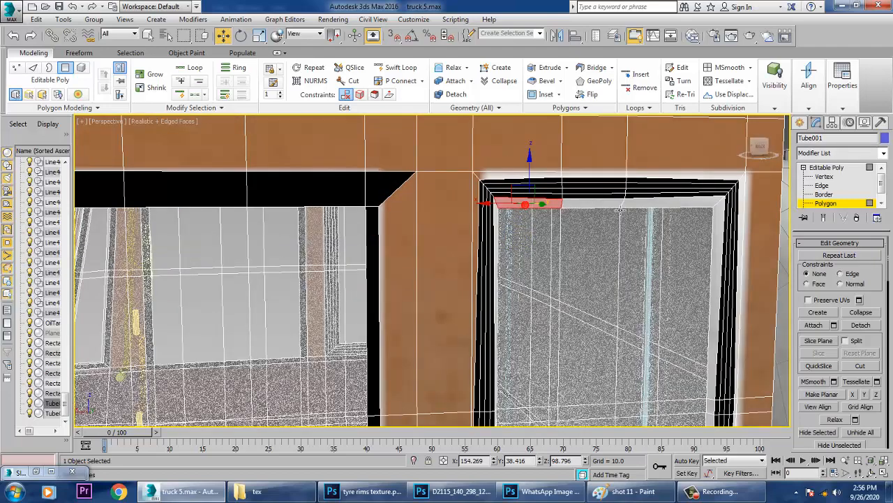
pyautogui.click(592, 217)
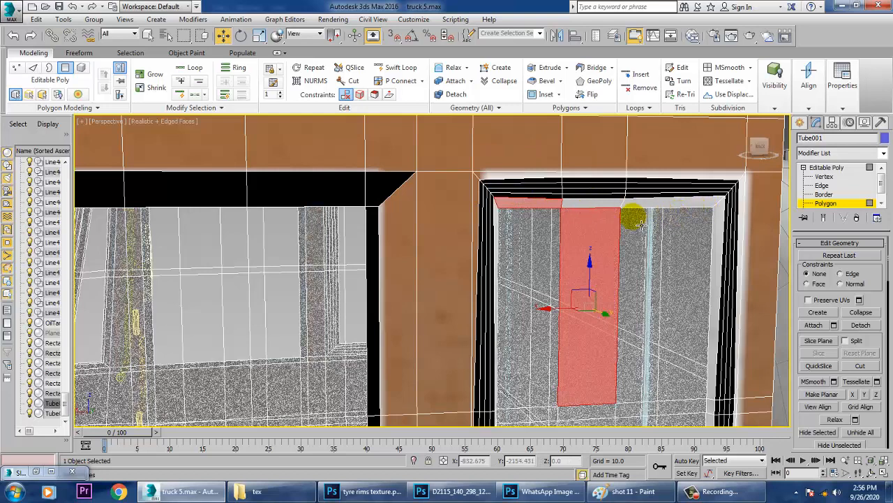
# Select the ring of edges across the rear side window's innermost frame strip and convert it to a polygon selection.
pyautogui.press('2')
pyautogui.click(573, 204)
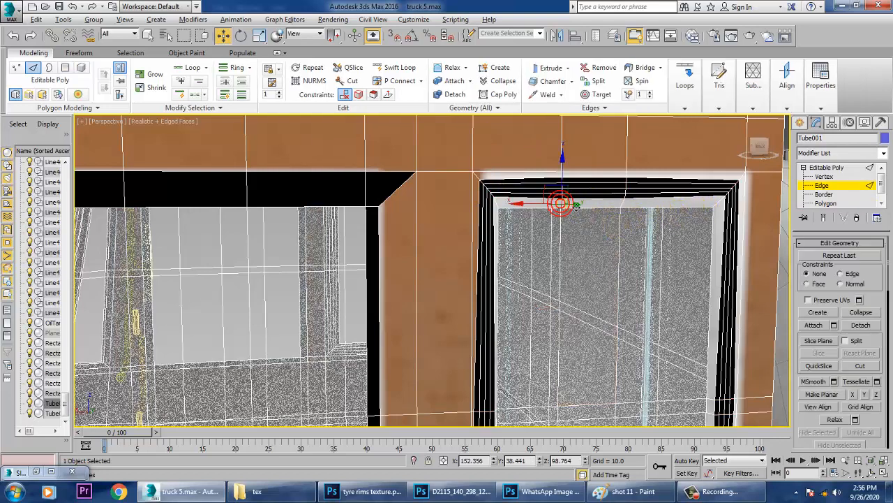
pyautogui.hotkey('alt', 'r')
pyautogui.moveTo(825, 428); pyautogui.dragTo(828, 177)
pyautogui.keyDown('ctrl'); pyautogui.click(852, 263); pyautogui.keyUp('ctrl')
pyautogui.scroll(-5, 855, 262)
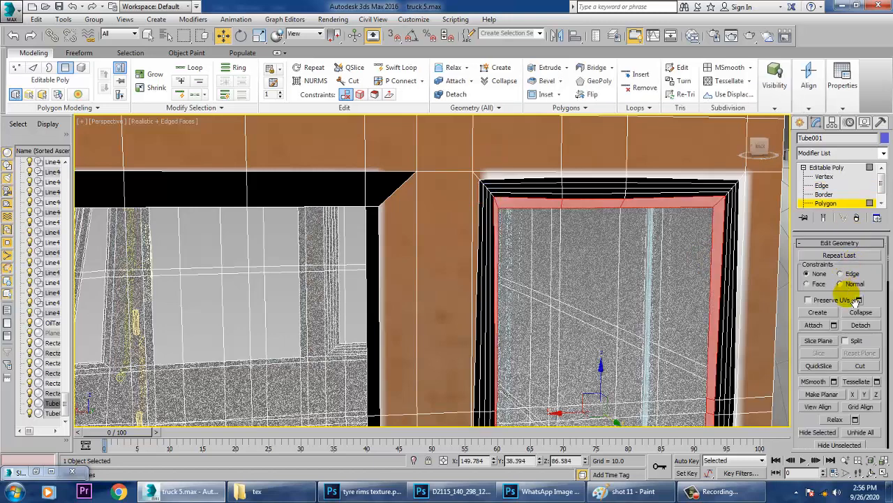
# Assign the black VRay material to the rear side window's innermost frame strip and turn off the edge display.
pyautogui.press('m')
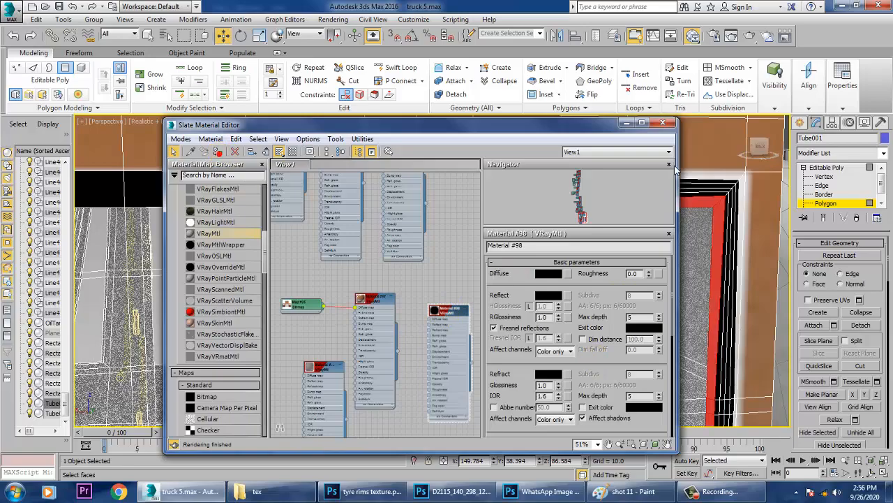
pyautogui.click(663, 123)
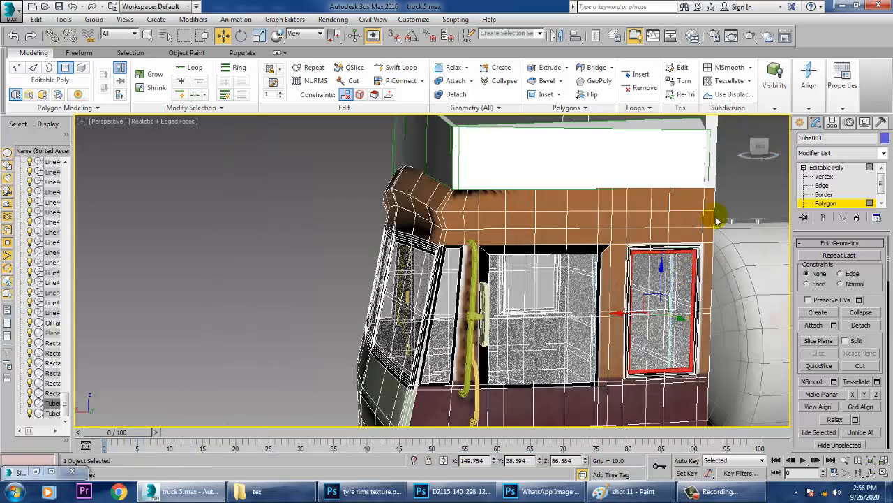
pyautogui.keyDown('alt'); pyautogui.moveTo(734, 254); pyautogui.dragTo(696, 315, button='middle'); pyautogui.keyUp('alt')
pyautogui.press('F4')
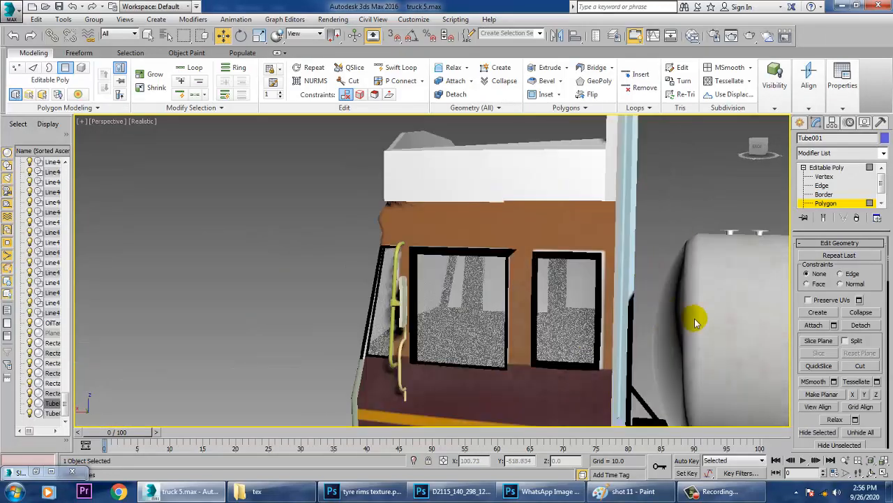
# Select the remaining outer frame polygons along the upper and rear sides of the rear side window.
pyautogui.scroll(5, 547, 266)
pyautogui.keyDown('alt'); pyautogui.moveTo(547, 266); pyautogui.dragTo(552, 288, button='middle'); pyautogui.keyUp('alt')
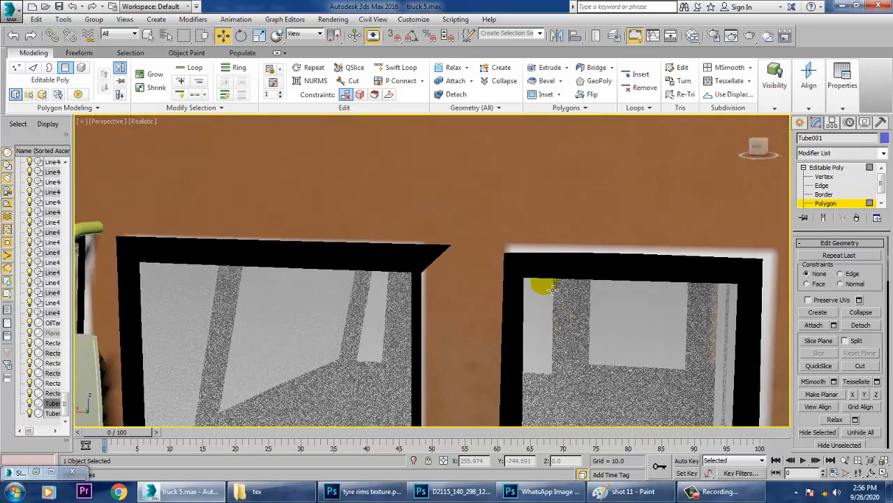
pyautogui.click(541, 257)
pyautogui.keyDown('ctrl'); pyautogui.click(607, 253); pyautogui.keyUp('ctrl')
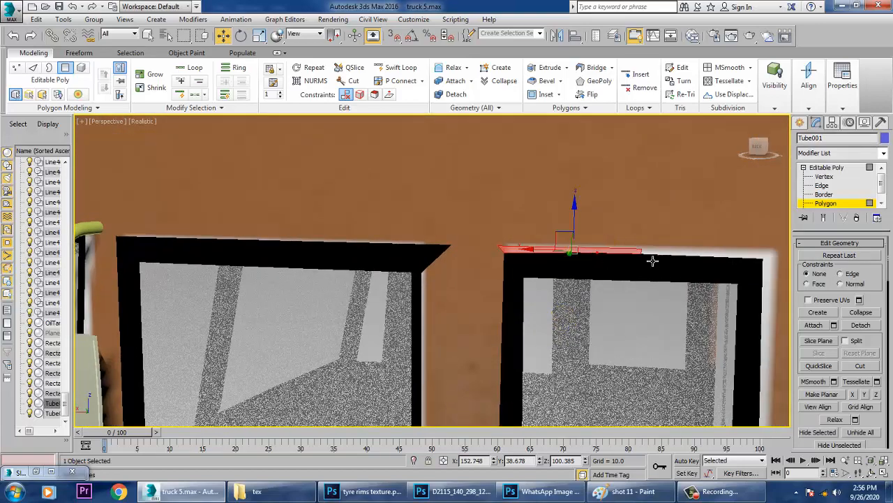
pyautogui.keyDown('ctrl'); pyautogui.click(687, 256); pyautogui.keyUp('ctrl')
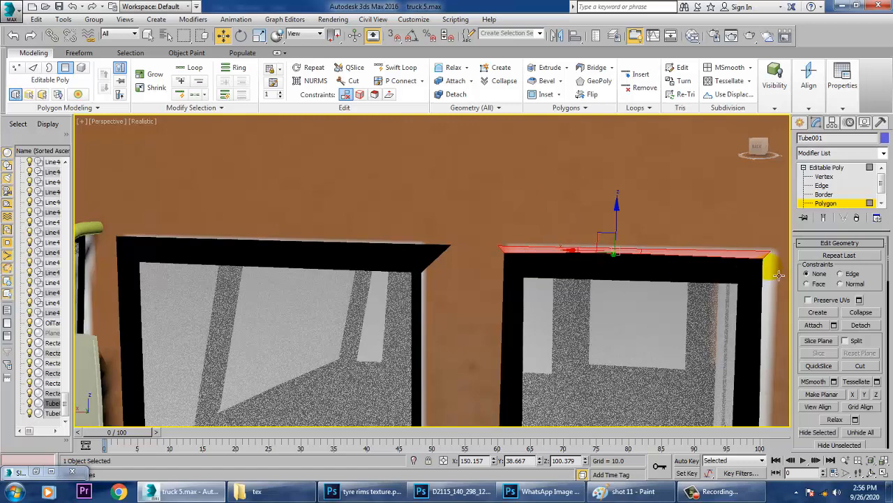
pyautogui.moveTo(744, 305); pyautogui.dragTo(684, 256, button='middle')
pyautogui.keyDown('ctrl'); pyautogui.click(615, 200); pyautogui.keyUp('ctrl')
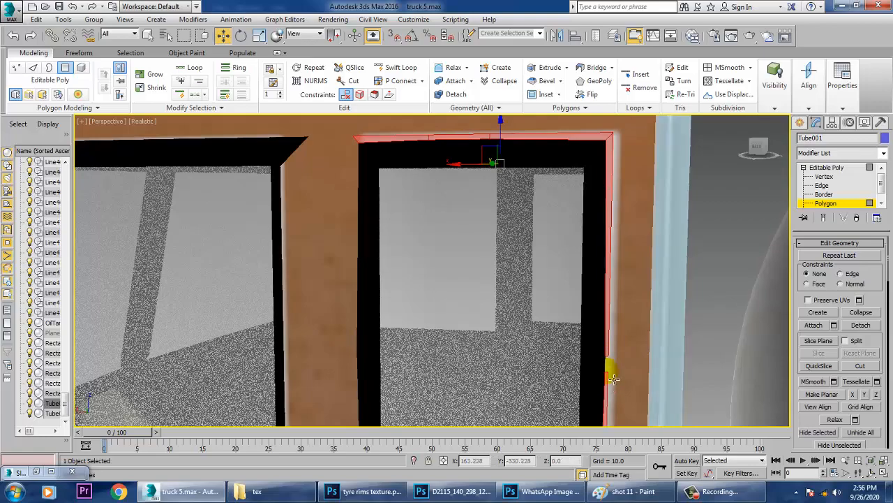
pyautogui.moveTo(612, 366); pyautogui.dragTo(655, 244, button='middle')
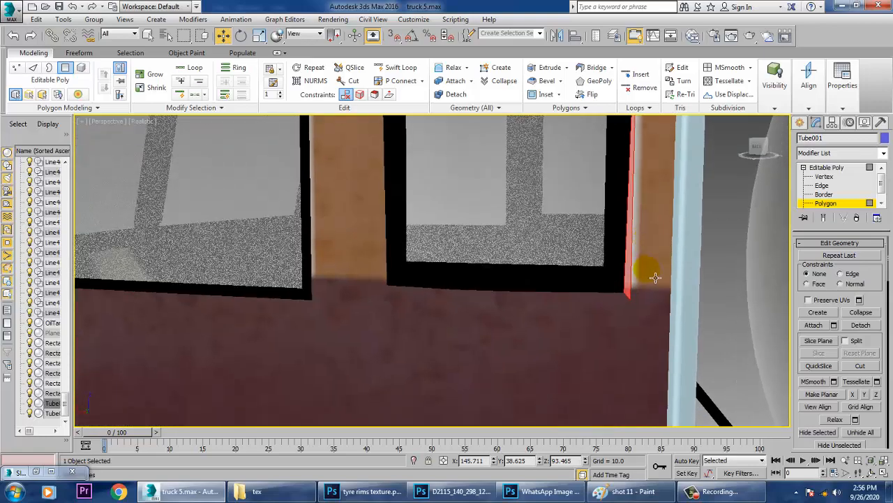
pyautogui.moveTo(640, 438); pyautogui.dragTo(623, 421, button='middle')
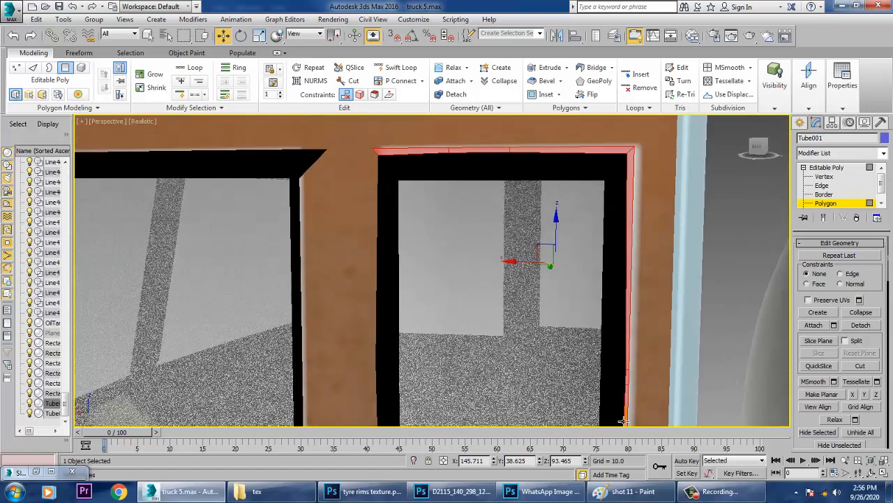
# Assign the black VRay material to the selected outer frame polygons of the rear side window.
pyautogui.press('m')
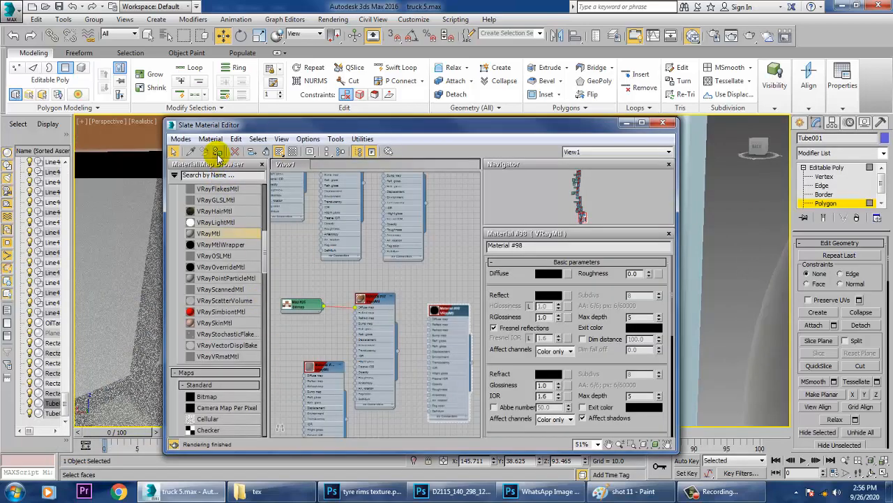
pyautogui.click(625, 123)
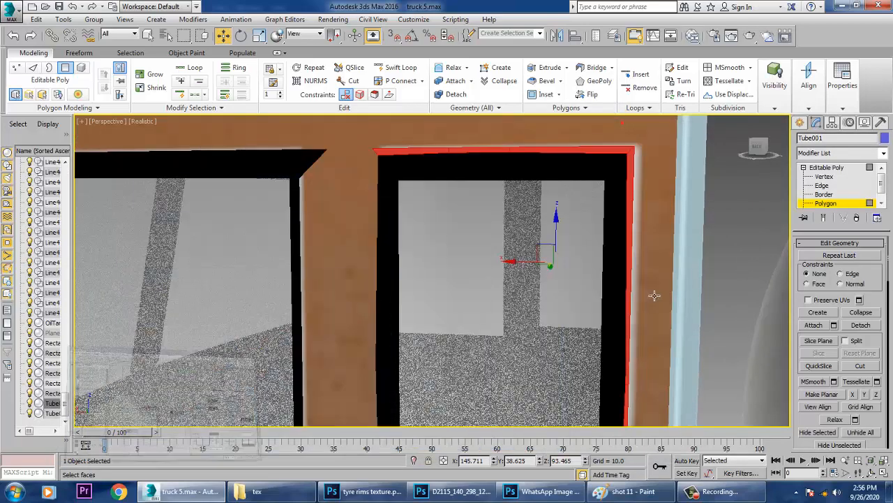
pyautogui.scroll(-8, 646, 291)
pyautogui.keyDown('alt'); pyautogui.moveTo(645, 292); pyautogui.dragTo(824, 244, button='middle'); pyautogui.keyUp('alt')
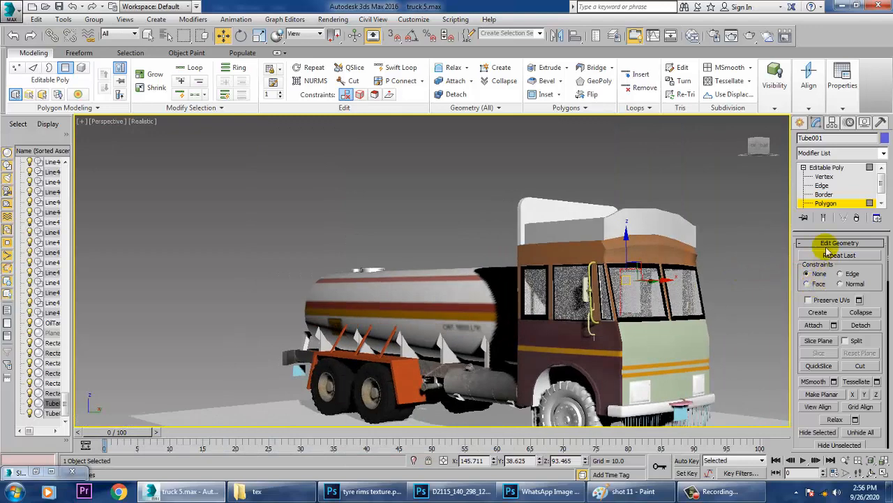
# Leave polygon editing and deselect the cab body.
pyautogui.click(828, 168)
pyautogui.click(745, 223)
pyautogui.keyDown('alt'); pyautogui.moveTo(740, 300); pyautogui.dragTo(624, 297, button='middle'); pyautogui.keyUp('alt')
pyautogui.moveTo(654, 366); pyautogui.dragTo(555, 348, button='middle')
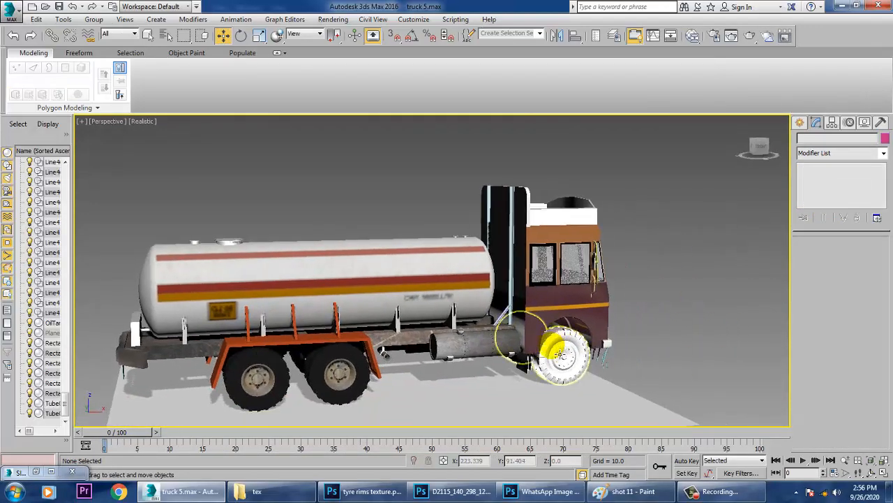
pyautogui.scroll(3, 555, 347)
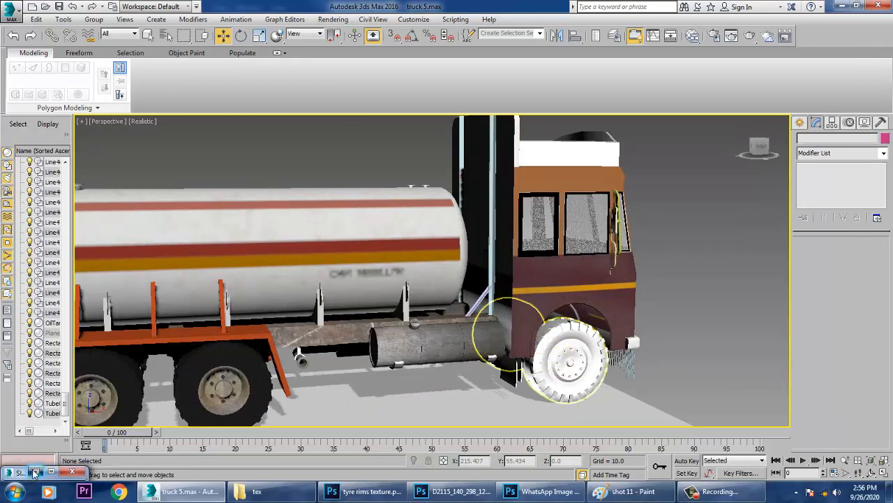
pyautogui.press('m')
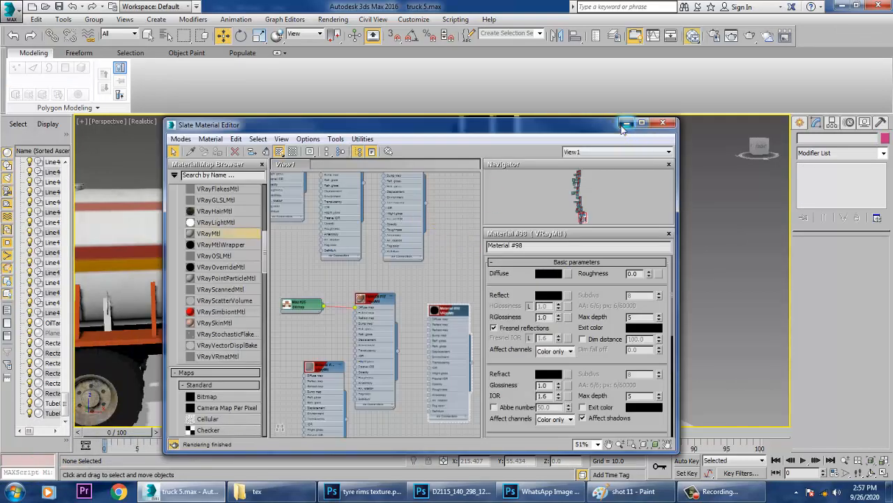
pyautogui.click(624, 124)
# Open the reference photo "WhatsApp Image 2020-09-15 at 10.07.19 AM" from the Truck folder beside the model, enlarged on the blue panel behind the cab.
pyautogui.click(333, 19)
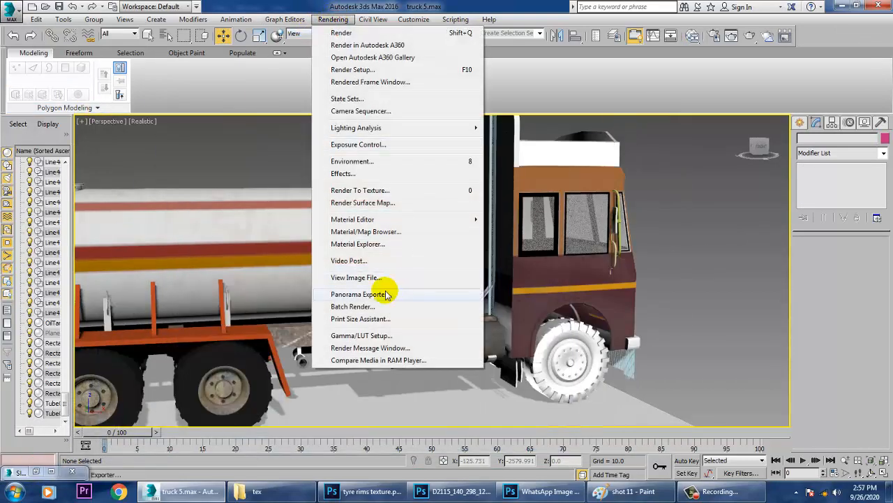
pyautogui.click(370, 277)
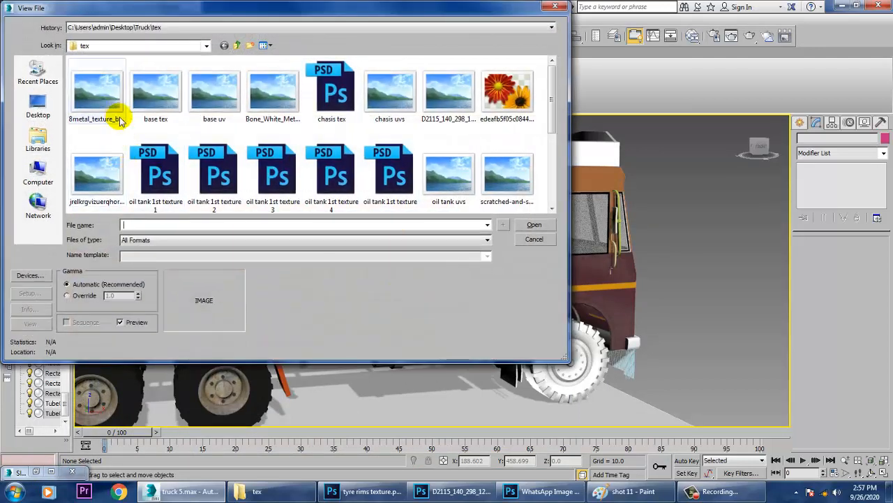
pyautogui.click(236, 44)
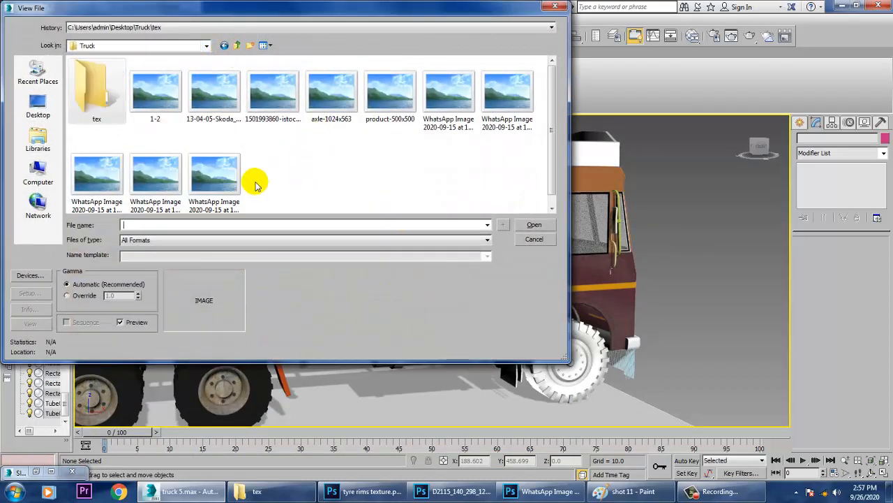
pyautogui.click(170, 187)
pyautogui.click(98, 187)
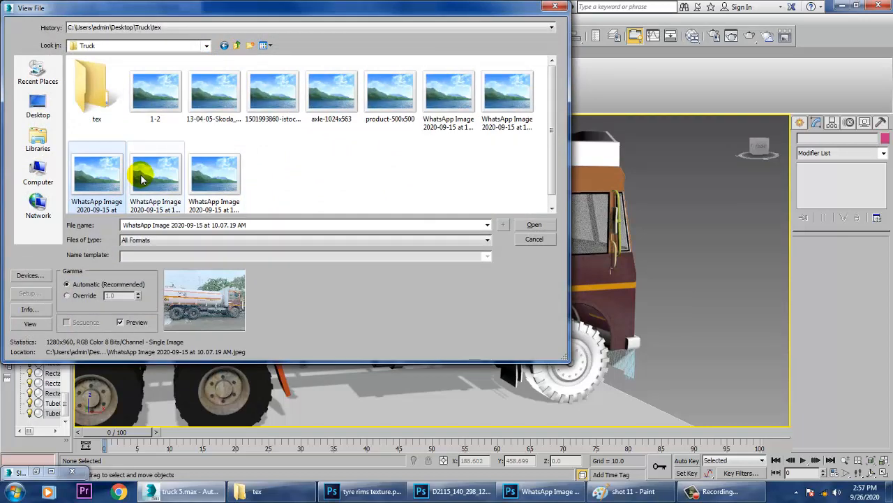
pyautogui.doubleClick(106, 172)
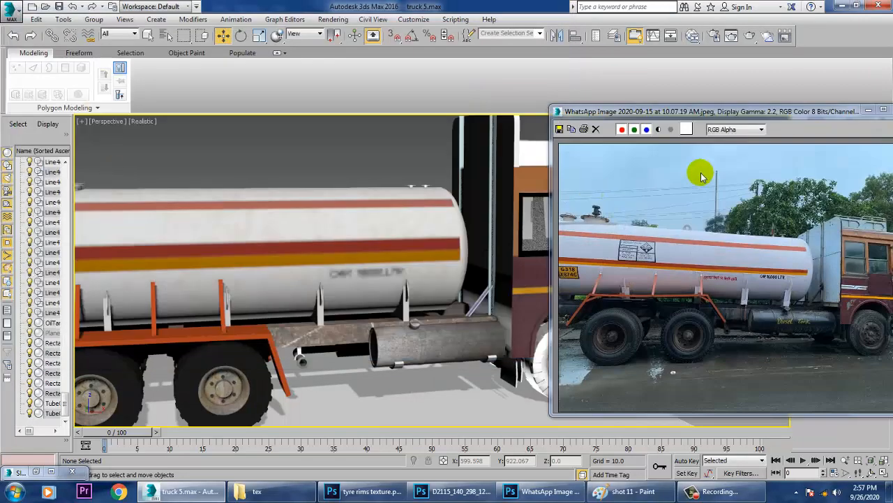
pyautogui.moveTo(748, 115); pyautogui.dragTo(206, 134)
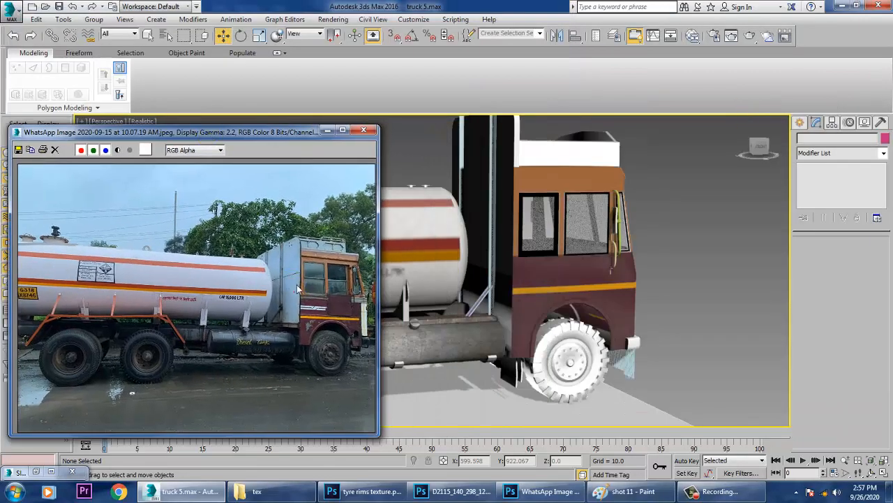
pyautogui.scroll(3, 291, 250)
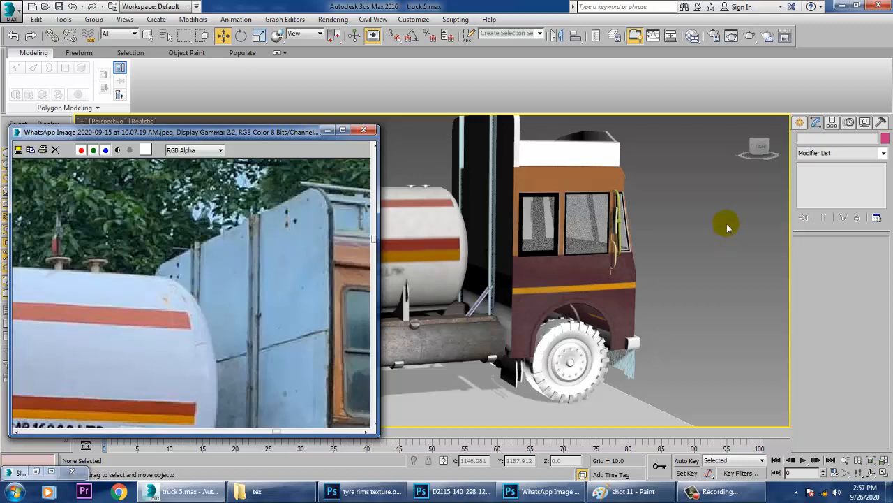
# Enter polygon editing on the cab body, display its edges and select the upper polygons of the rear panel's outer section beside the side windows.
pyautogui.moveTo(638, 250); pyautogui.dragTo(691, 308, button='middle')
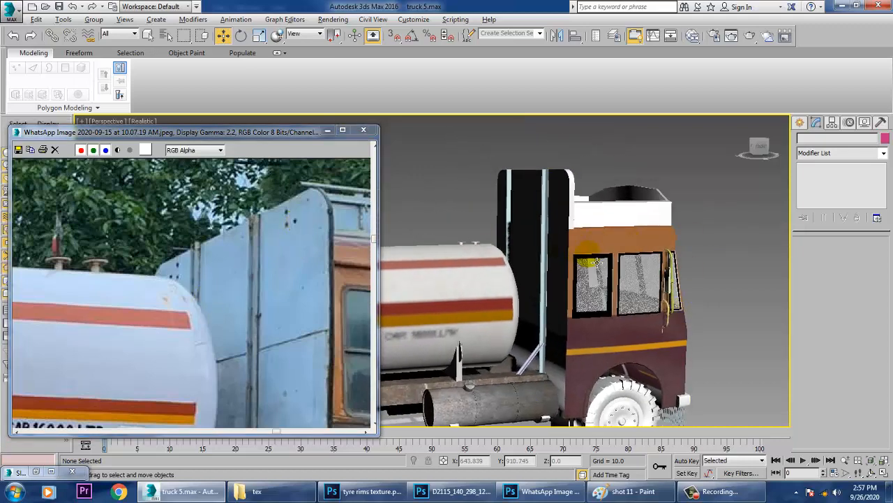
pyautogui.click(570, 223)
pyautogui.keyDown('alt'); pyautogui.moveTo(570, 222); pyautogui.dragTo(606, 229, button='middle'); pyautogui.keyUp('alt')
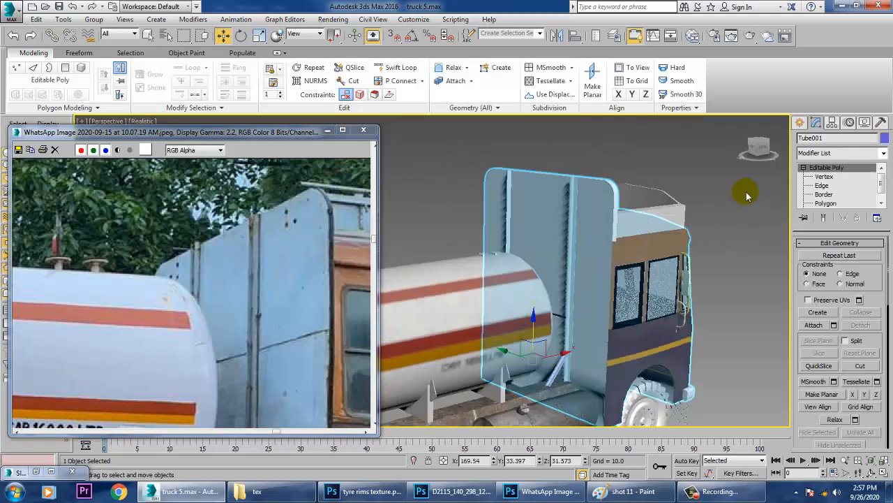
pyautogui.click(825, 203)
pyautogui.click(592, 252)
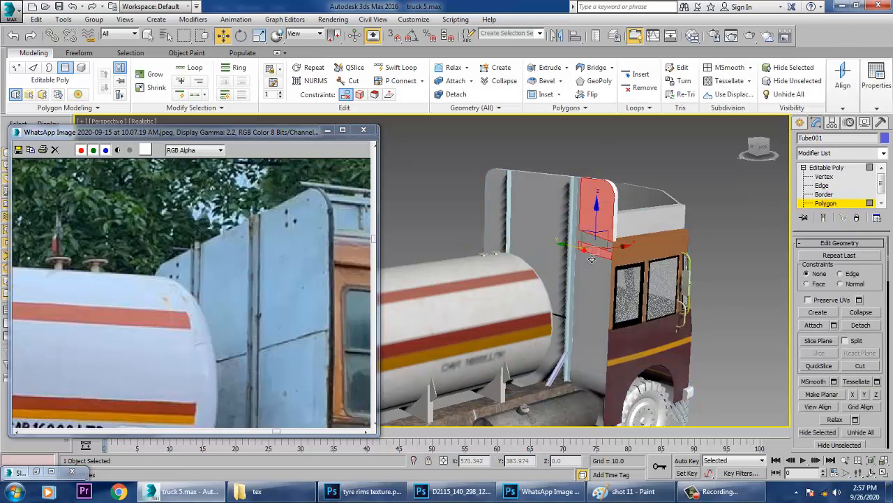
pyautogui.press('F4')
pyautogui.click(603, 249)
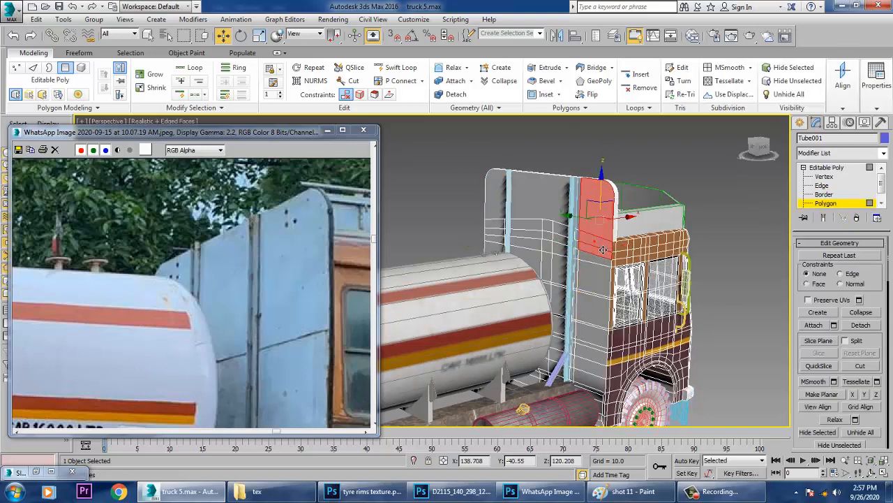
# Extend the selection down the rear panel's outer section to the polygons just below window height.
pyautogui.keyDown('ctrl'); pyautogui.click(597, 266); pyautogui.keyUp('ctrl')
pyautogui.keyDown('ctrl'); pyautogui.click(601, 285); pyautogui.keyUp('ctrl')
pyautogui.keyDown('ctrl'); pyautogui.click(599, 310); pyautogui.keyUp('ctrl')
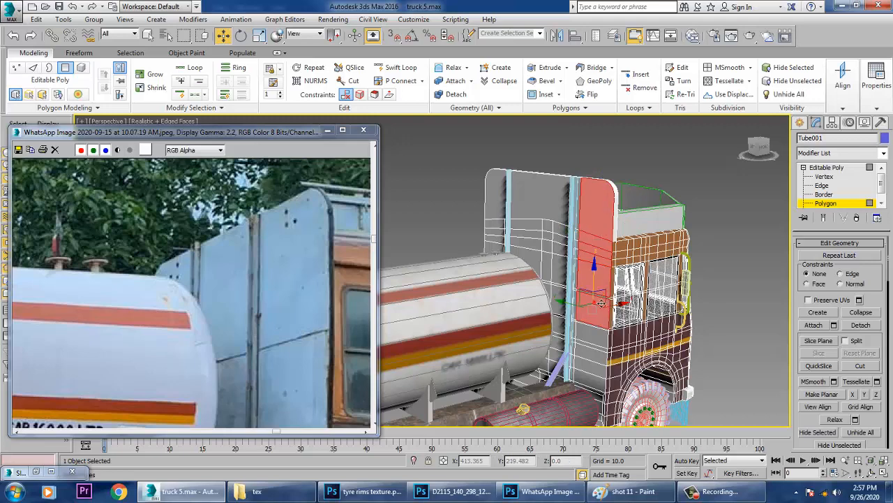
pyautogui.keyDown('ctrl'); pyautogui.click(599, 298); pyautogui.keyUp('ctrl')
pyautogui.scroll(2, 606, 342)
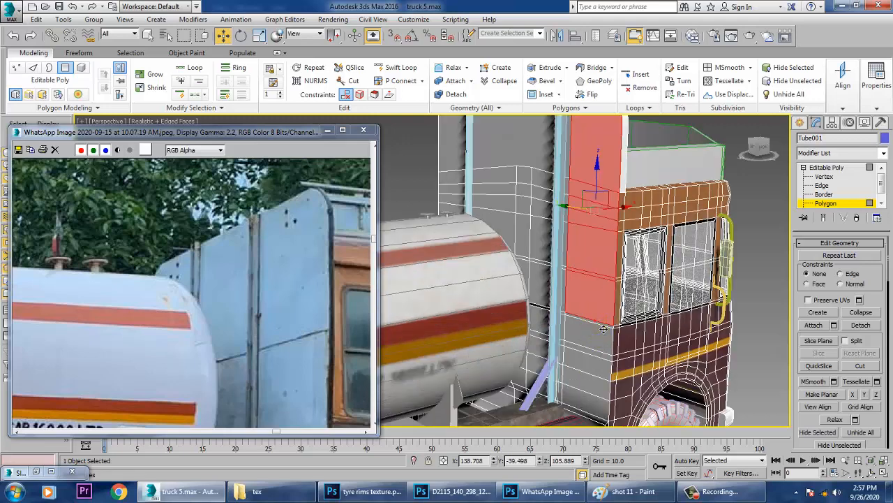
pyautogui.keyDown('ctrl'); pyautogui.click(602, 337); pyautogui.keyUp('ctrl')
pyautogui.scroll(-2, 598, 319)
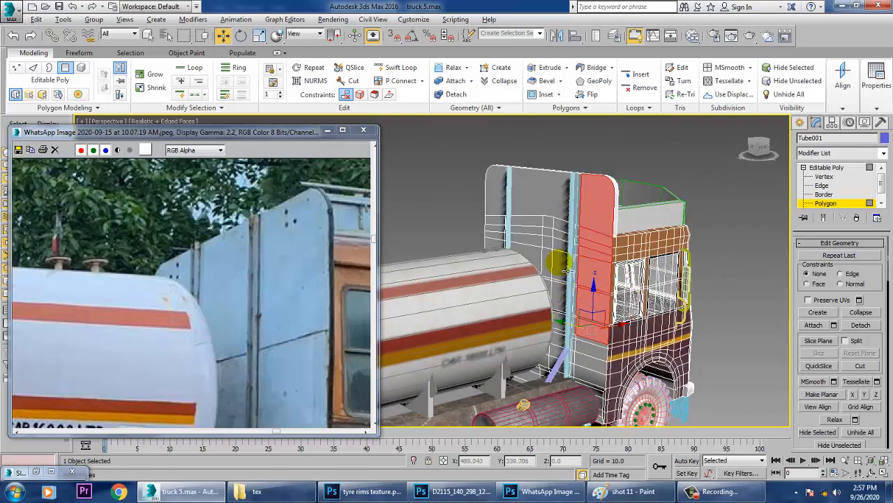
# Region-select all polygons of the tall rear panel along its full height in the Front view.
pyautogui.hotkey('alt', 'w')
pyautogui.rightClick(728, 208)
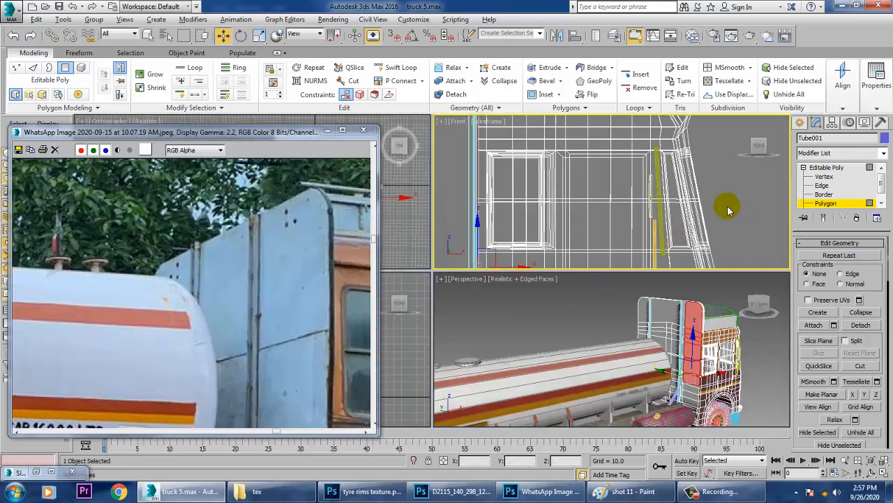
pyautogui.hotkey('alt', 'w')
pyautogui.scroll(-5, 646, 217)
pyautogui.moveTo(645, 218); pyautogui.dragTo(650, 219, button='middle')
pyautogui.moveTo(538, 214); pyautogui.dragTo(566, 299, button='middle')
pyautogui.scroll(-3, 566, 299)
pyautogui.moveTo(520, 198); pyautogui.dragTo(558, 345)
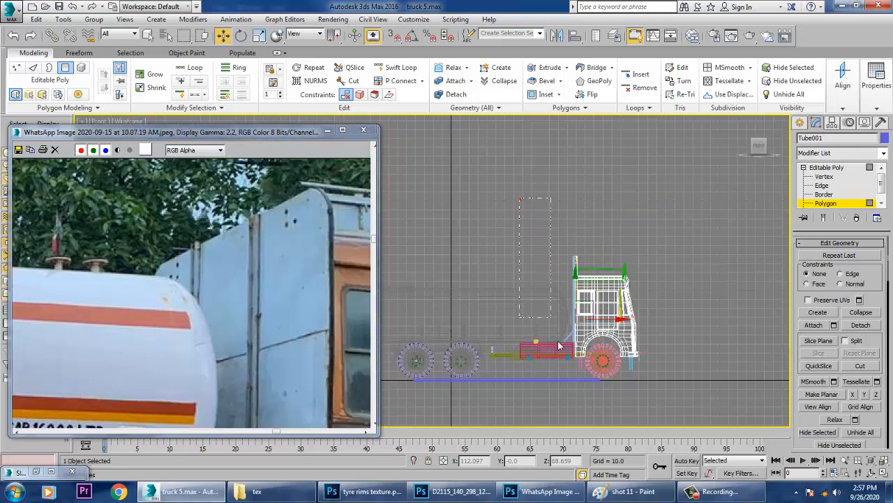
pyautogui.moveTo(576, 396); pyautogui.dragTo(579, 388)
pyautogui.scroll(5, 590, 328)
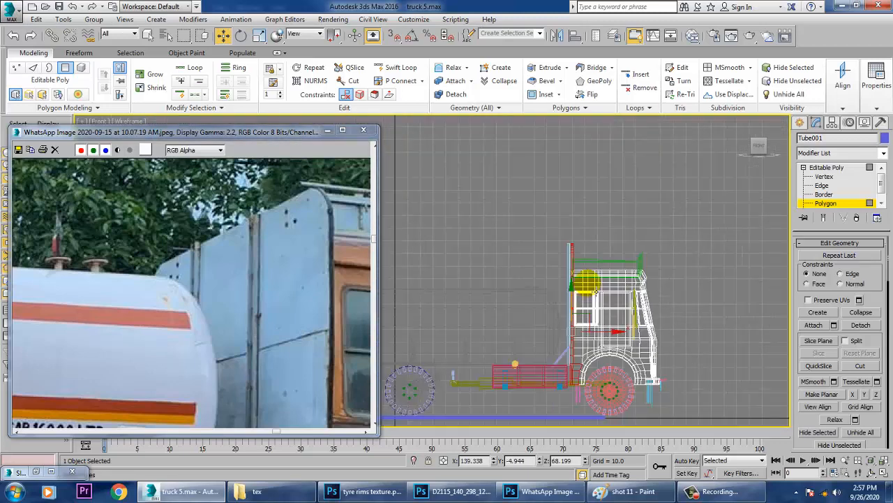
# Remove the strip of polygons along the panel's cab-facing side from the selection in the Front view and check it in perspective.
pyautogui.scroll(-5, 569, 261)
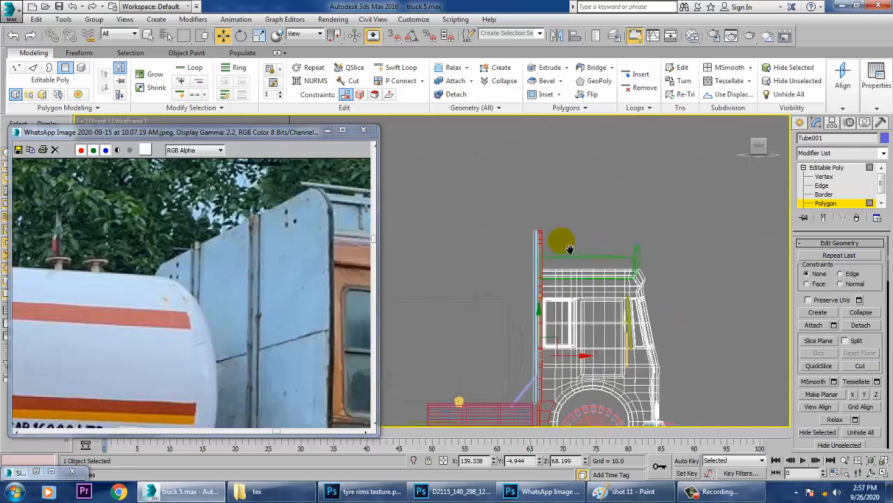
pyautogui.moveTo(544, 438); pyautogui.dragTo(539, 436)
pyautogui.hotkey('alt', 'w')
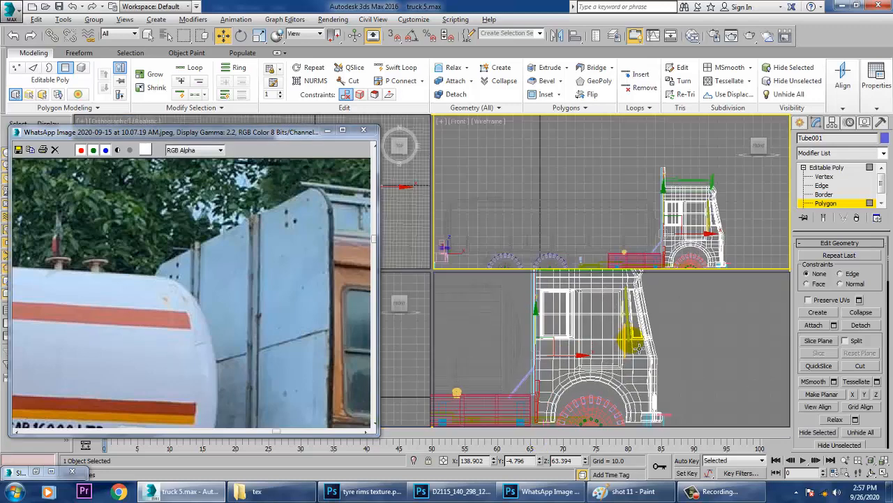
pyautogui.rightClick(631, 340)
pyautogui.hotkey('alt', 'w')
pyautogui.keyDown('alt'); pyautogui.moveTo(631, 331); pyautogui.dragTo(537, 292, button='middle'); pyautogui.keyUp('alt')
pyautogui.hotkey('alt', 'w')
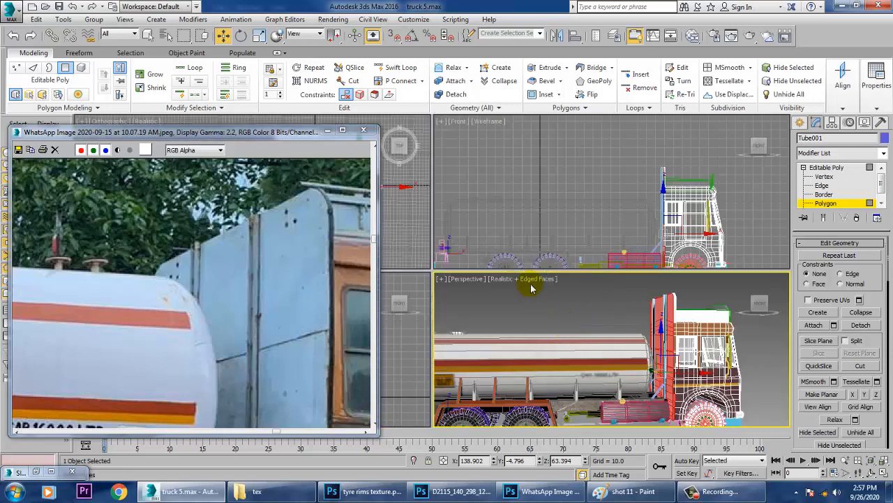
# Deselect the leftover polygons at the panel's lower cab-side edge and inspect the selected tank-facing side in perspective.
pyautogui.rightClick(600, 222)
pyautogui.hotkey('alt', 'w')
pyautogui.scroll(4, 551, 255)
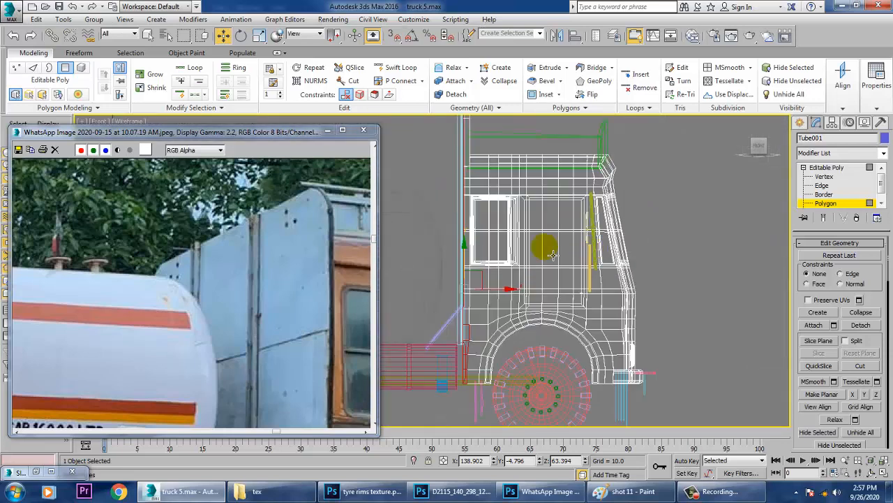
pyautogui.scroll(2, 552, 295)
pyautogui.moveTo(535, 319); pyautogui.dragTo(649, 254, button='middle')
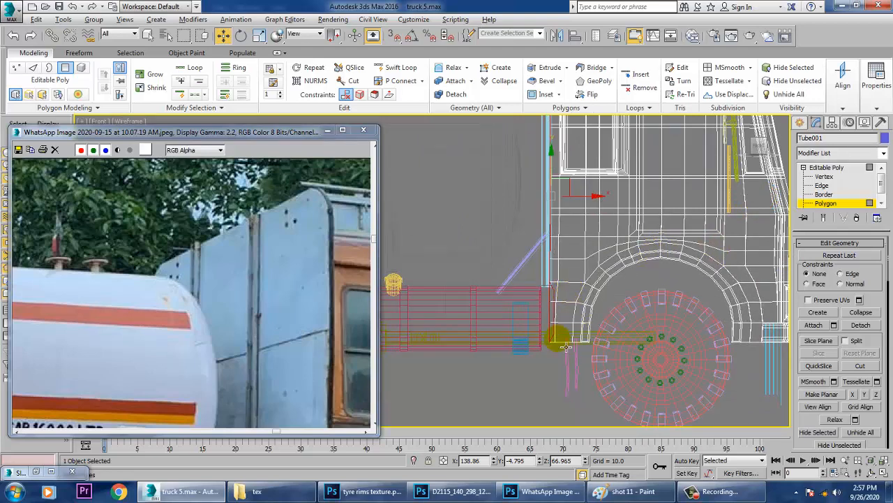
pyautogui.keyDown('alt'); pyautogui.moveTo(557, 283); pyautogui.dragTo(551, 281); pyautogui.keyUp('alt')
pyautogui.hotkey('alt', 'w')
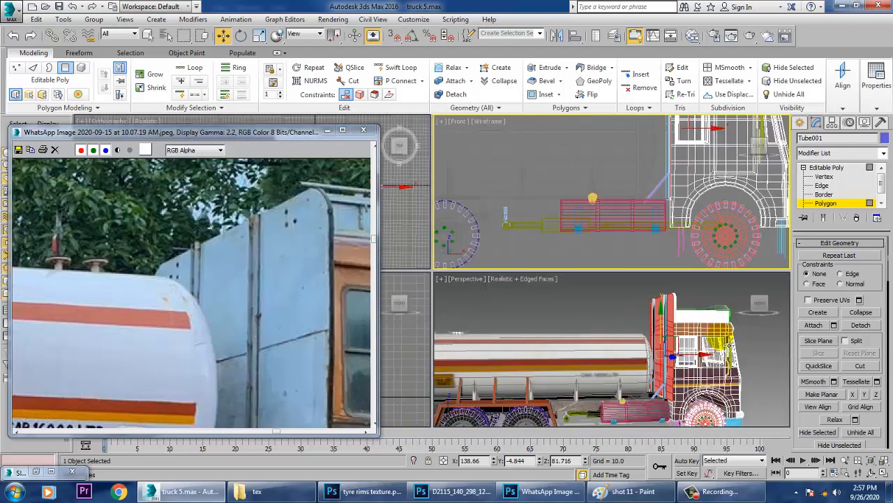
pyautogui.rightClick(698, 325)
pyautogui.scroll(-1, 699, 325)
pyautogui.keyDown('alt'); pyautogui.moveTo(601, 298); pyautogui.dragTo(646, 307, button='middle'); pyautogui.keyUp('alt')
pyautogui.hotkey('alt', 'w')
pyautogui.keyDown('alt'); pyautogui.moveTo(677, 342); pyautogui.dragTo(652, 341, button='middle'); pyautogui.keyUp('alt')
pyautogui.moveTo(532, 342); pyautogui.dragTo(669, 288, button='middle')
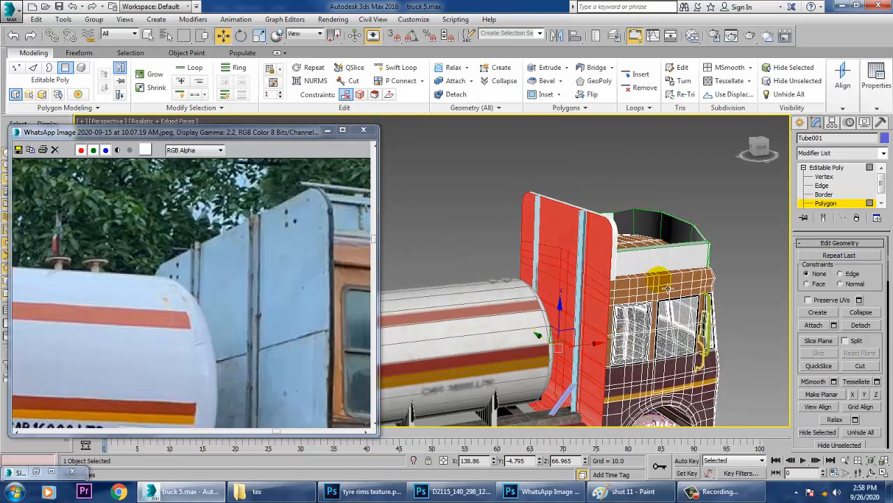
# Create a new VRayMtl with a light grey diffuse colour of value 188 and assign it to the selected panel polygons.
pyautogui.press('m')
pyautogui.moveTo(437, 354); pyautogui.dragTo(411, 218, button='middle')
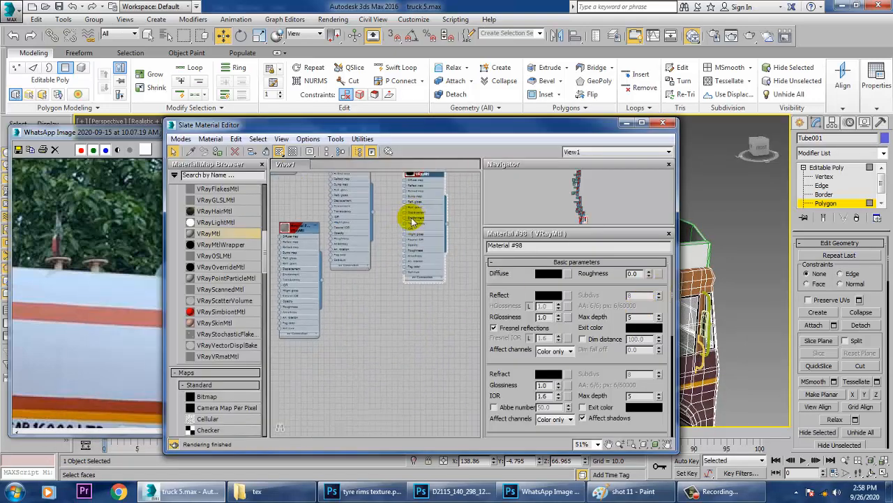
pyautogui.moveTo(382, 340); pyautogui.dragTo(383, 326)
pyautogui.doubleClick(382, 338)
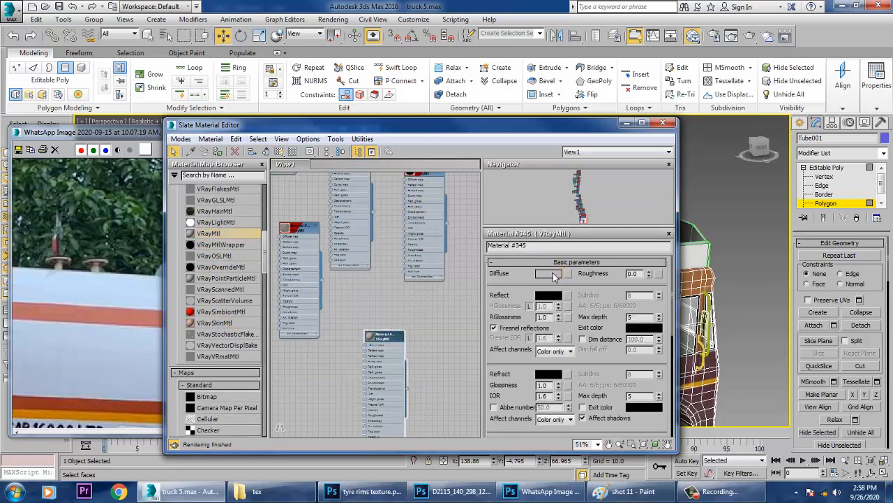
pyautogui.click(550, 274)
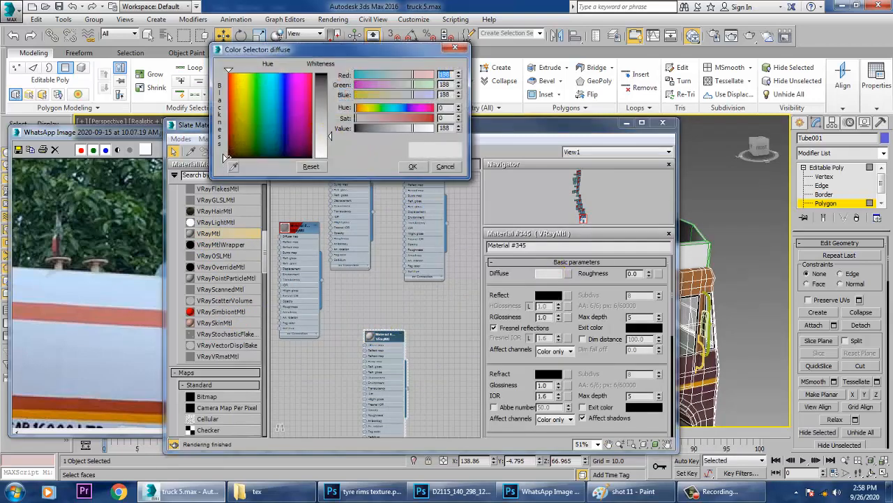
pyautogui.click(411, 166)
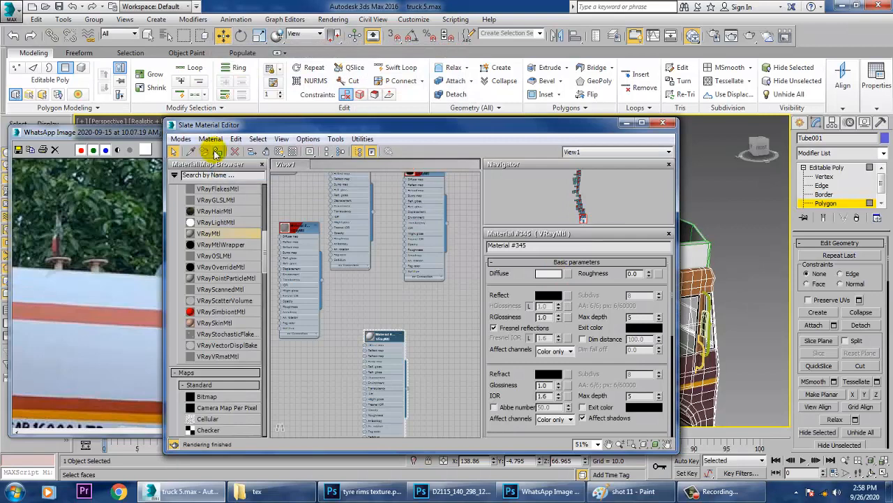
pyautogui.click(626, 125)
# Region-select the rear panel's upper polygons above the cab roof and assign the same light grey material to them.
pyautogui.moveTo(665, 225); pyautogui.dragTo(627, 244, button='middle')
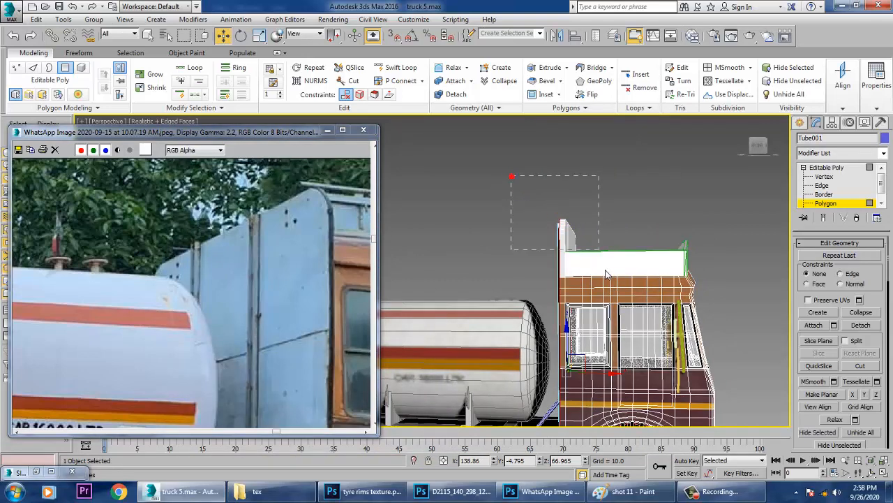
pyautogui.moveTo(611, 272); pyautogui.dragTo(611, 273)
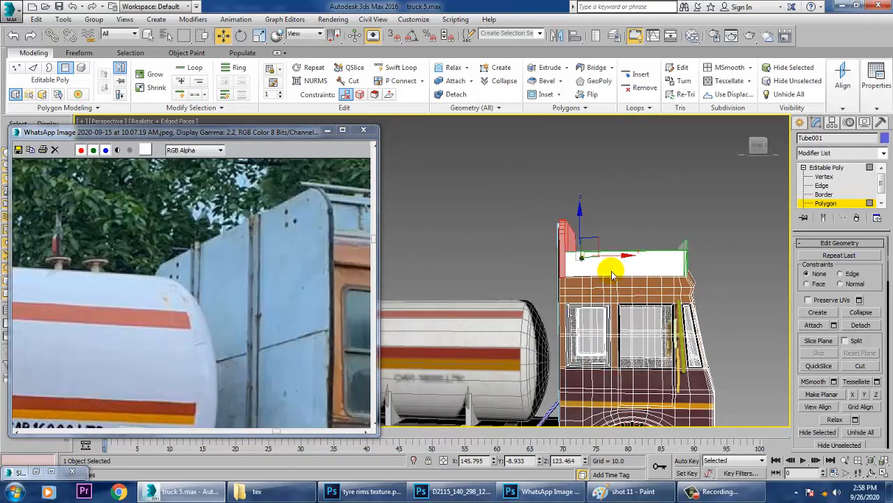
pyautogui.press('m')
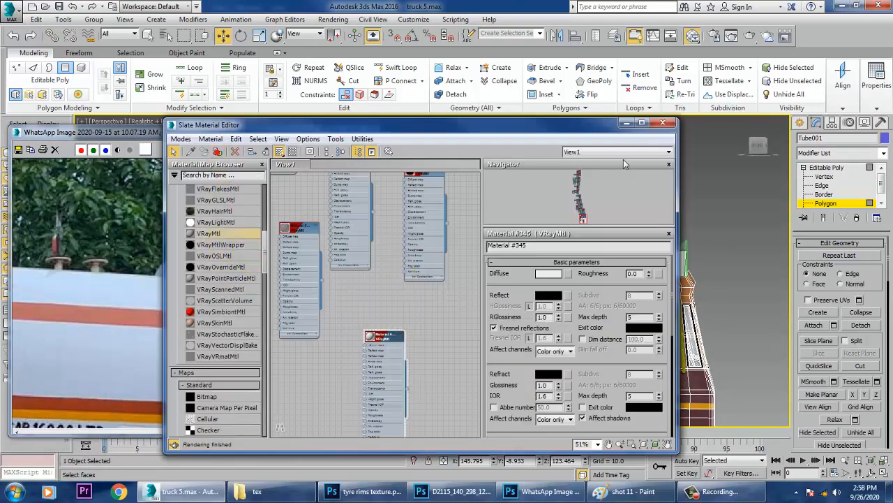
pyautogui.click(626, 125)
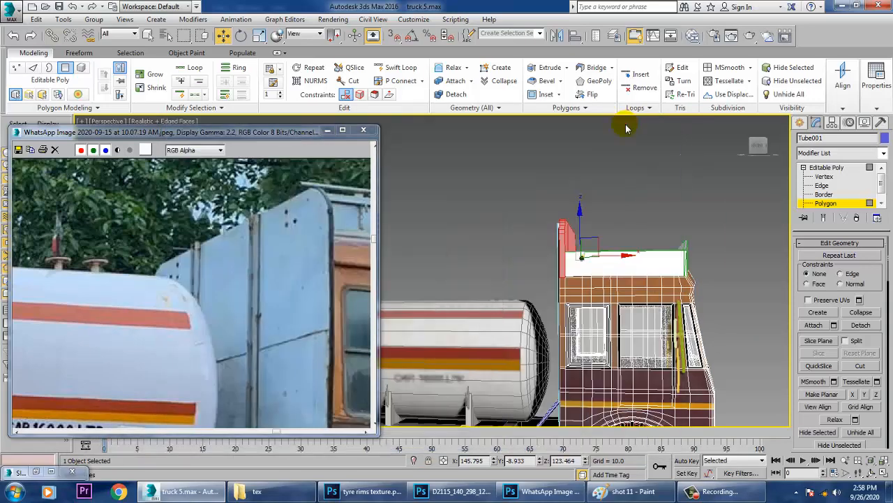
pyautogui.keyDown('alt'); pyautogui.moveTo(634, 204); pyautogui.dragTo(535, 295, button='middle'); pyautogui.keyUp('alt')
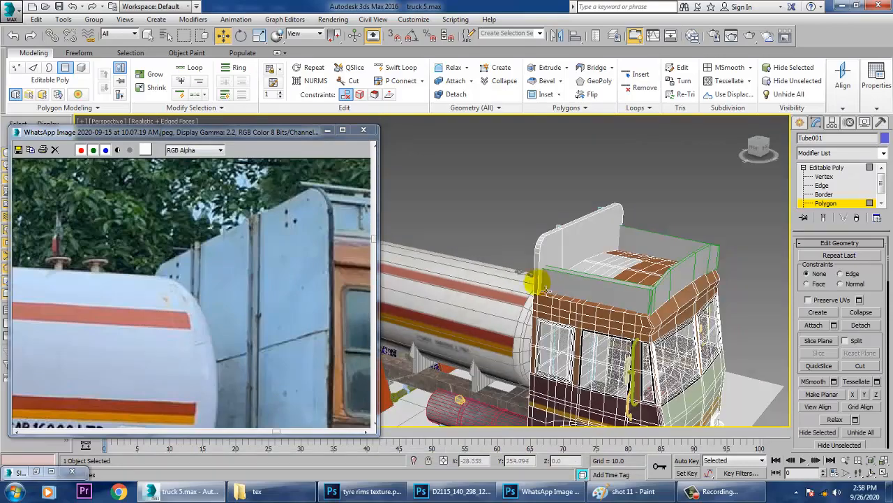
# Leave polygon editing and deselect the cab body.
pyautogui.click(836, 168)
pyautogui.keyDown('alt'); pyautogui.moveTo(688, 262); pyautogui.dragTo(679, 243, button='middle'); pyautogui.keyUp('alt')
pyautogui.click(632, 303)
pyautogui.click(679, 243)
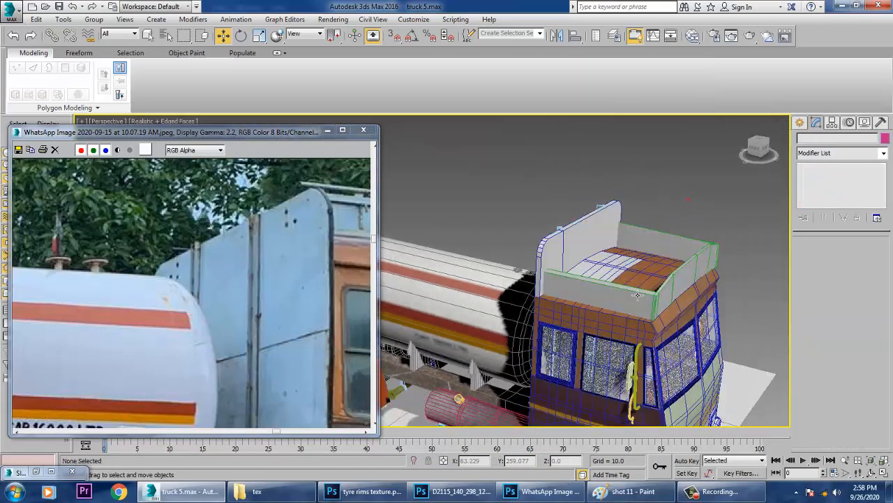
# Undo the accidental change and select the low border panel surrounding the cab roof.
pyautogui.moveTo(718, 307); pyautogui.dragTo(866, 354)
pyautogui.hotkey('ctrl', 'z')
pyautogui.keyDown('alt'); pyautogui.moveTo(619, 305); pyautogui.dragTo(635, 285, button='middle'); pyautogui.keyUp('alt')
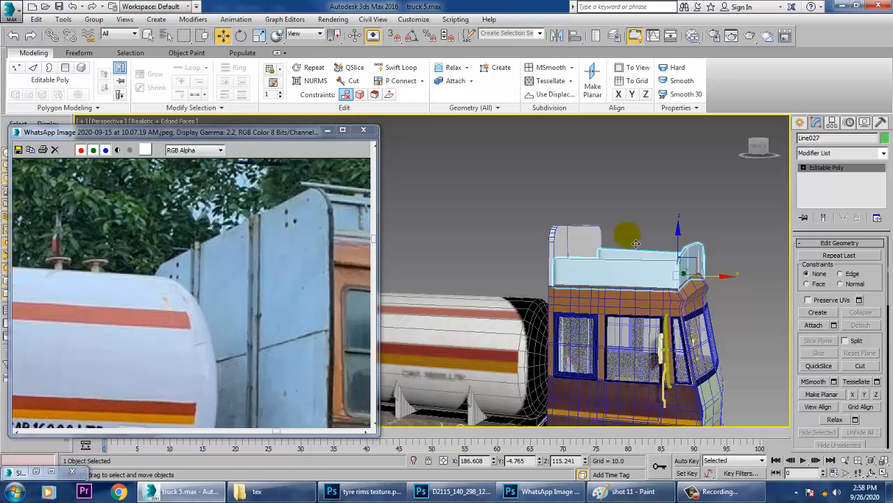
pyautogui.click(637, 215)
pyautogui.click(639, 276)
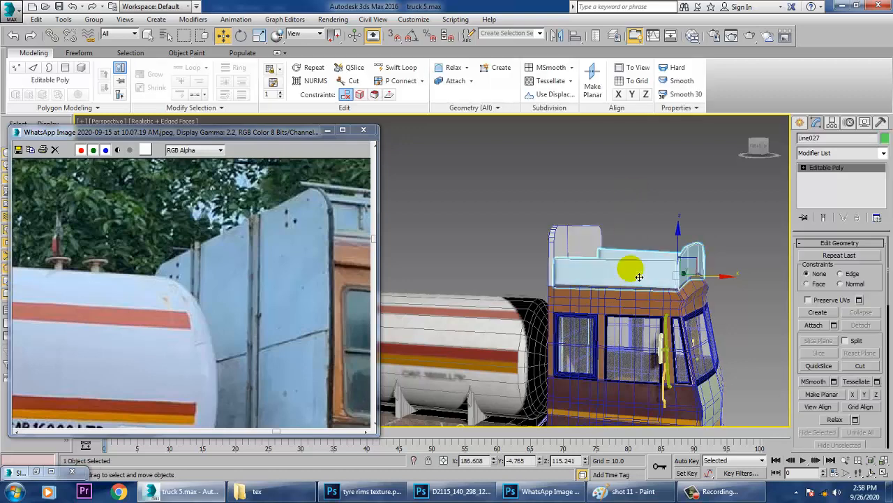
# Create another VRayMtl with a Bitmap as its diffuse map and preview 8metal_texture_big_100405 from the tex folder as its image.
pyautogui.press('m')
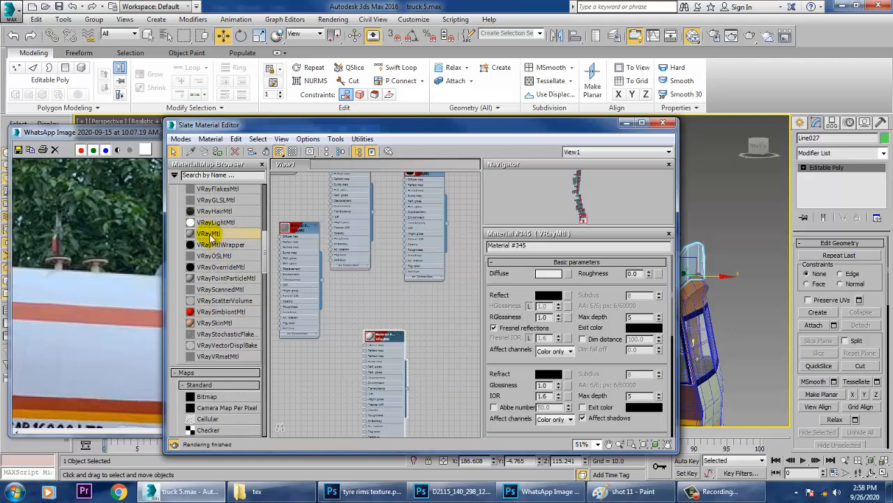
pyautogui.moveTo(450, 349); pyautogui.dragTo(450, 349)
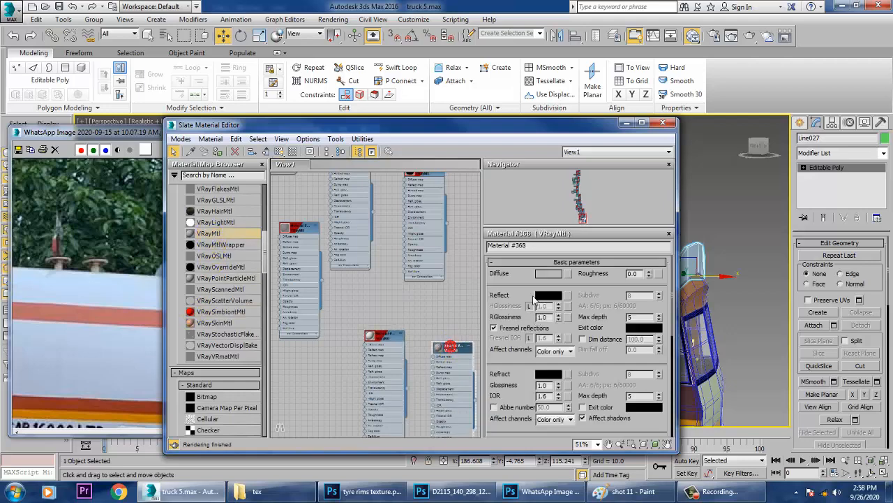
pyautogui.click(568, 273)
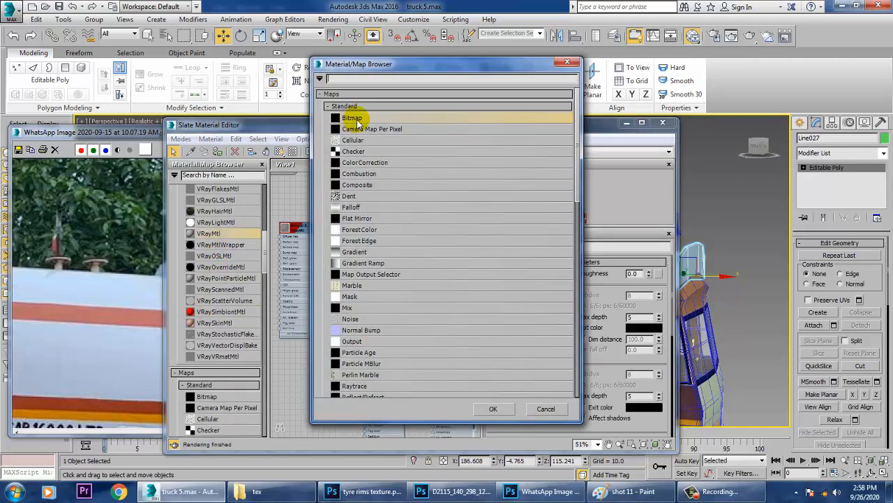
pyautogui.doubleClick(361, 118)
pyautogui.click(120, 116)
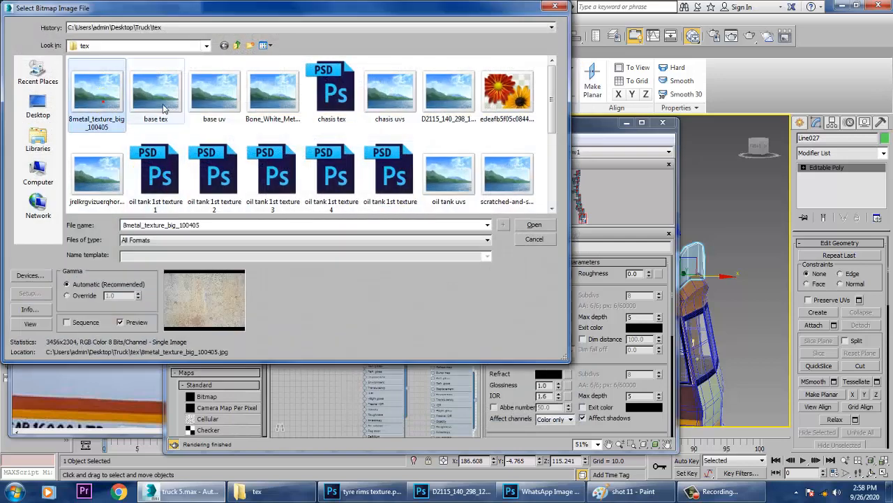
# Browse the tex folder's images and load scratched-and-scraped-metal-texture-6 as the diffuse bitmap of the VRayMtl material.
pyautogui.click(156, 98)
pyautogui.click(227, 98)
pyautogui.click(269, 90)
pyautogui.click(390, 91)
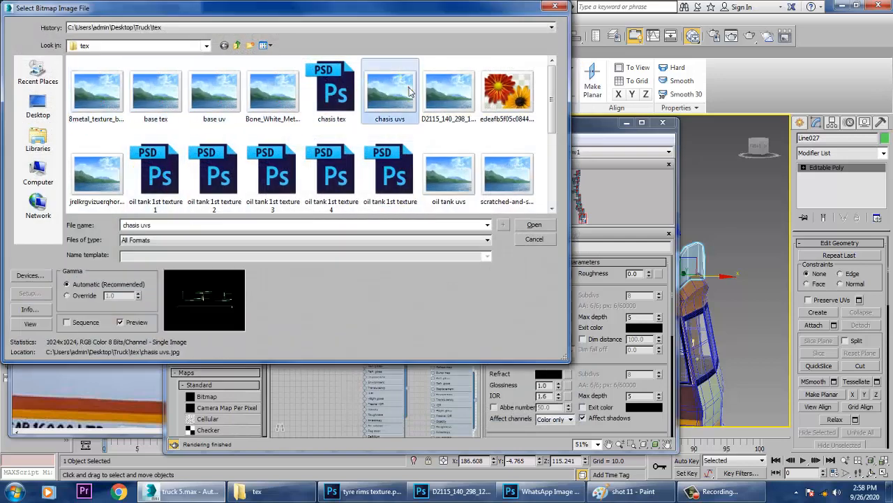
pyautogui.click(442, 96)
pyautogui.click(519, 167)
pyautogui.click(449, 169)
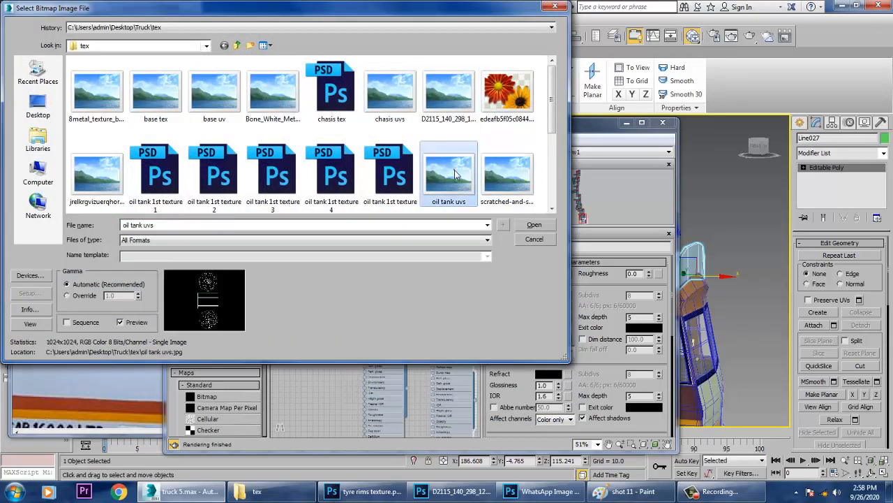
pyautogui.click(528, 174)
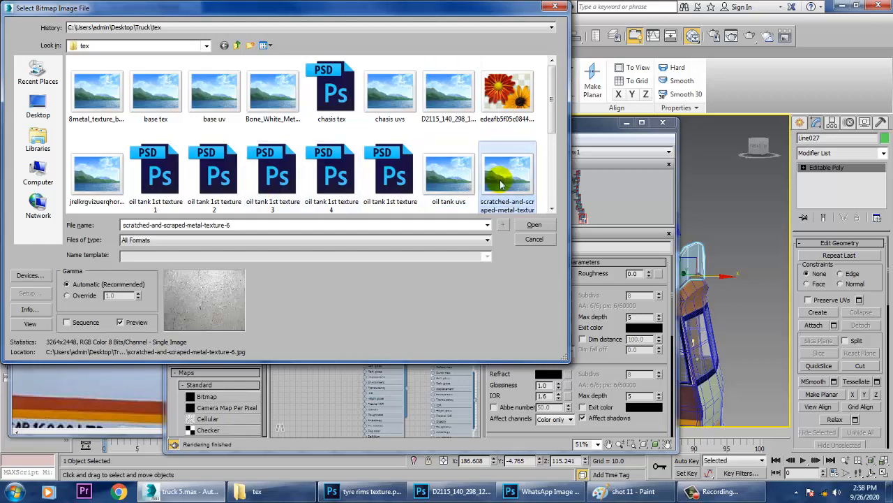
pyautogui.doubleClick(495, 181)
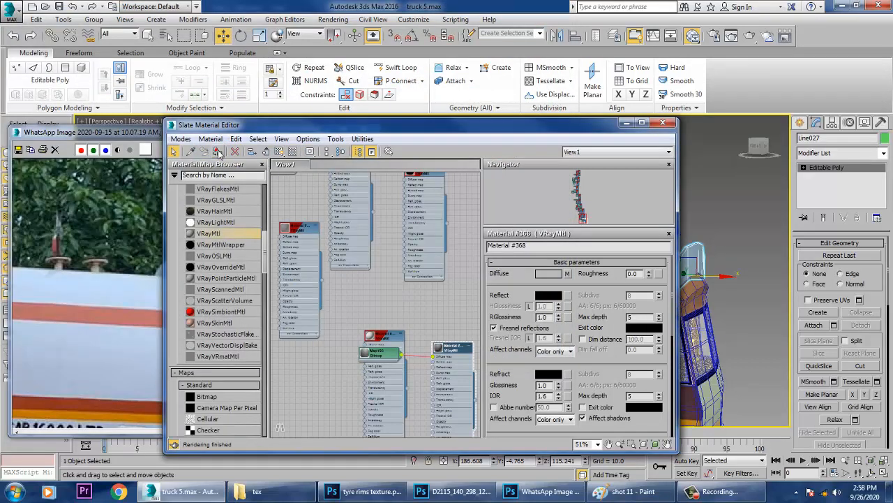
# Add a UVW Map modifier with Box mapping to the panels on the cab roof, then deselect them.
pyautogui.click(662, 124)
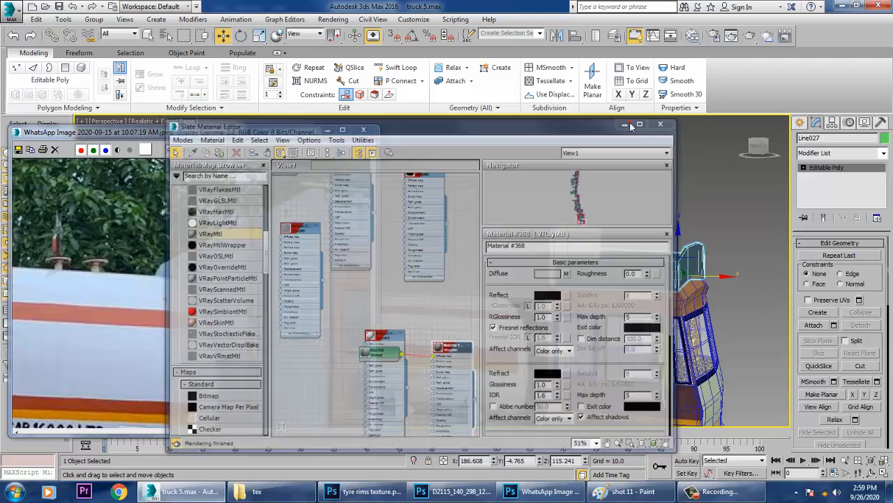
pyautogui.click(828, 153)
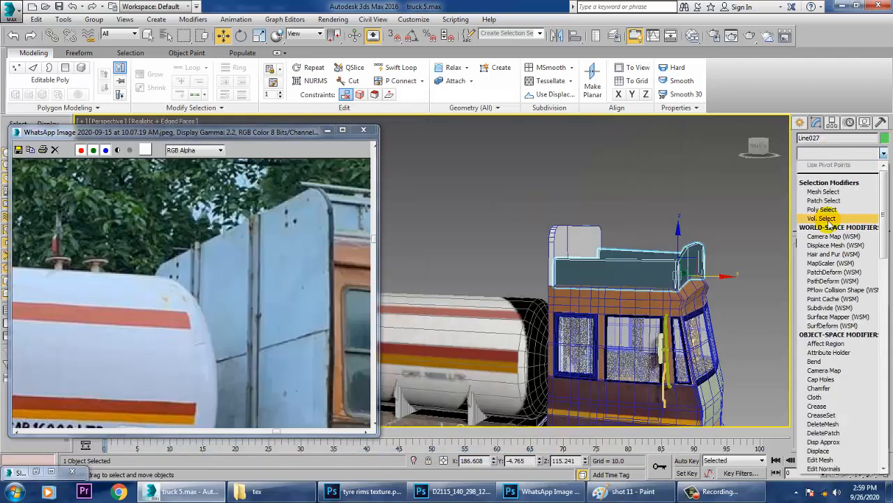
pyautogui.scroll(-20, 829, 230)
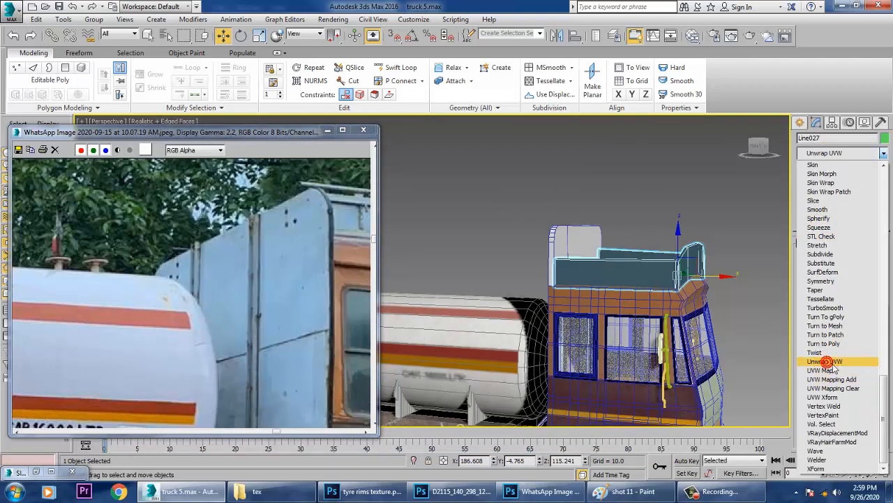
pyautogui.click(831, 369)
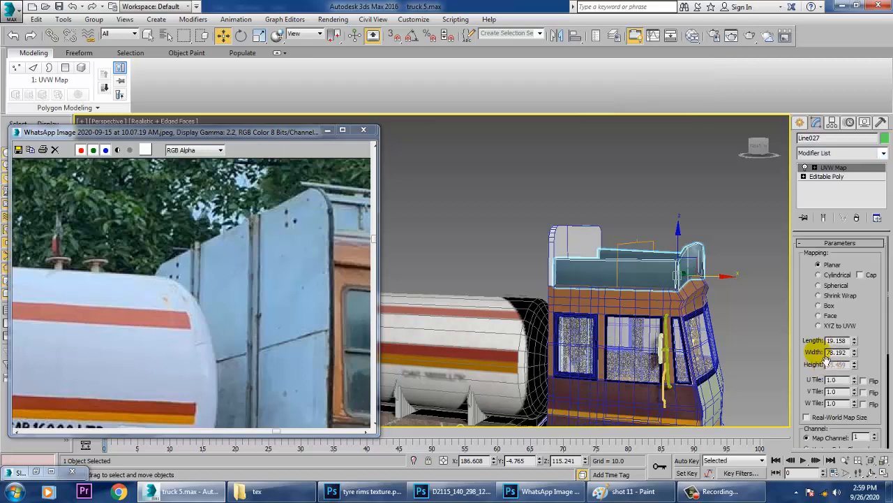
pyautogui.click(829, 306)
pyautogui.moveTo(577, 279)
pyautogui.keyDown('alt'); pyautogui.mouseDown(button='middle')
pyautogui.moveTo(613, 285)
pyautogui.moveTo(573, 287)
pyautogui.mouseUp(button='middle'); pyautogui.keyUp('alt')
pyautogui.click(641, 202)
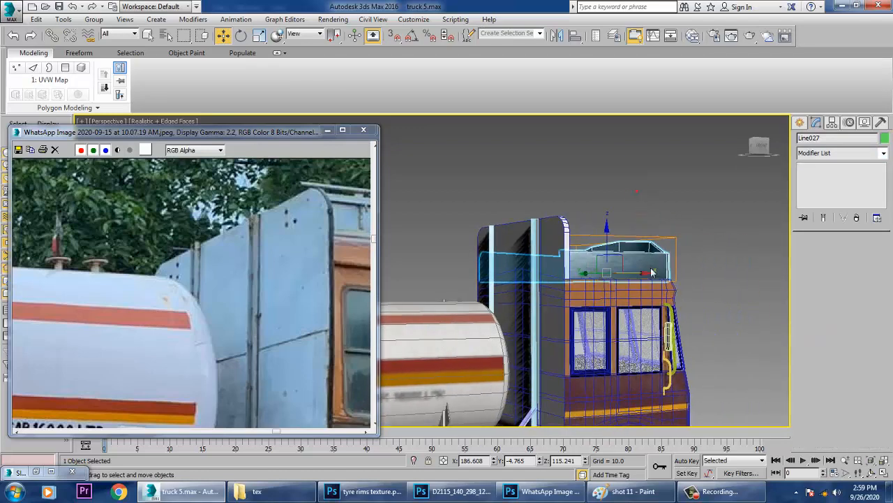
# Select the front wheel's tyre and rim mesh under the cab.
pyautogui.scroll(-5, 679, 320)
pyautogui.scroll(4, 649, 311)
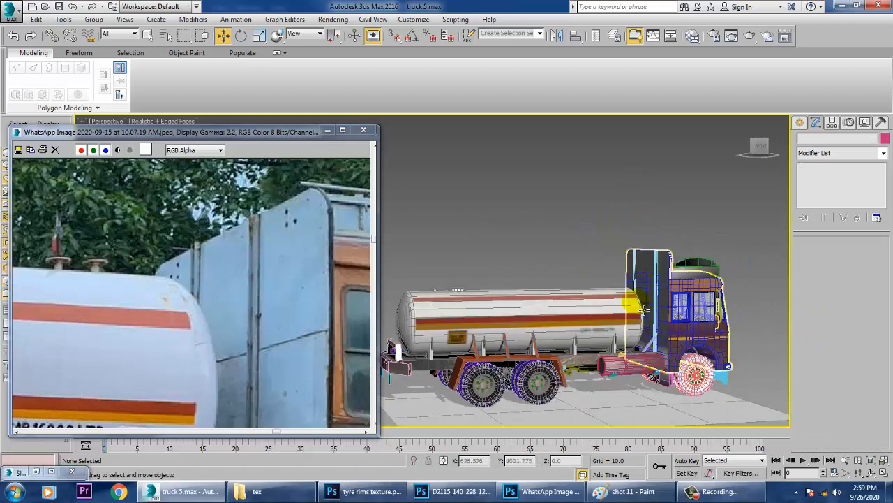
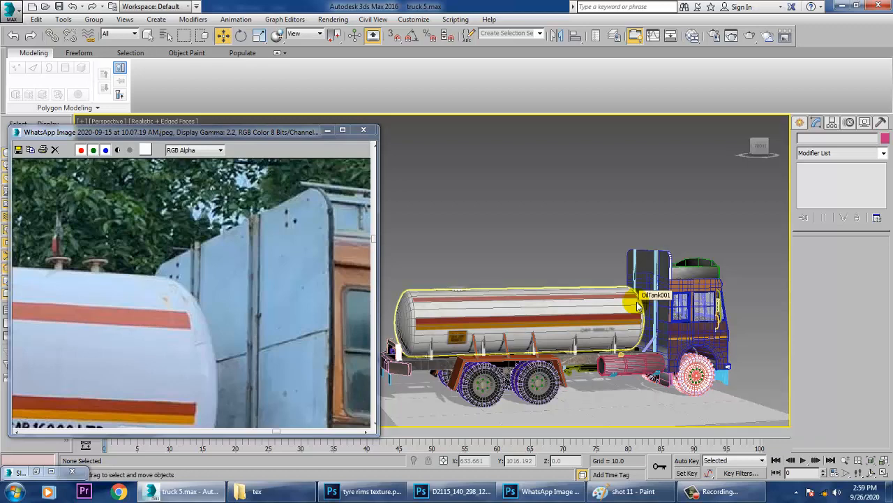
pyautogui.click(698, 374)
pyautogui.press('z')
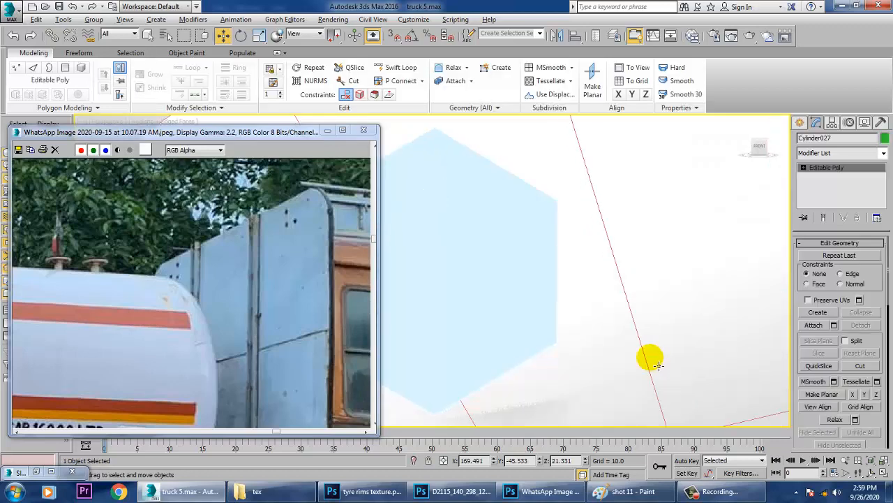
pyautogui.scroll(-8, 658, 360)
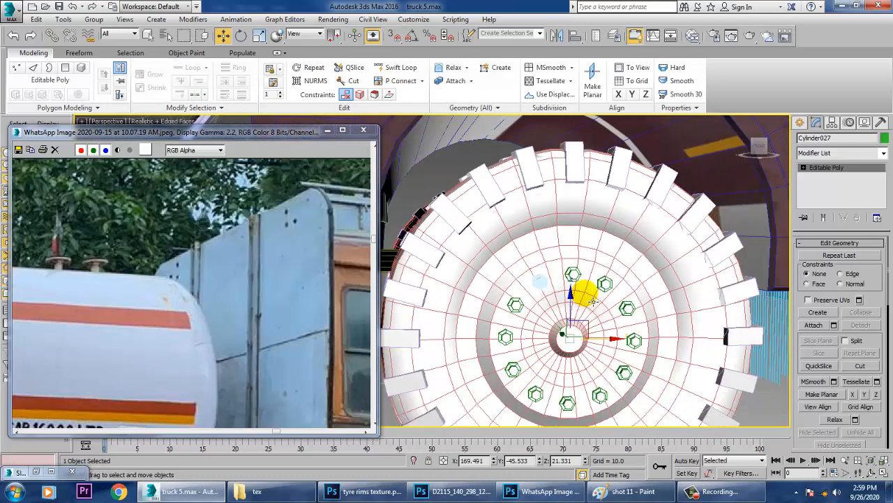
pyautogui.click(598, 254)
pyautogui.keyDown('alt'); pyautogui.moveTo(598, 255); pyautogui.dragTo(617, 261, button='middle'); pyautogui.keyUp('alt')
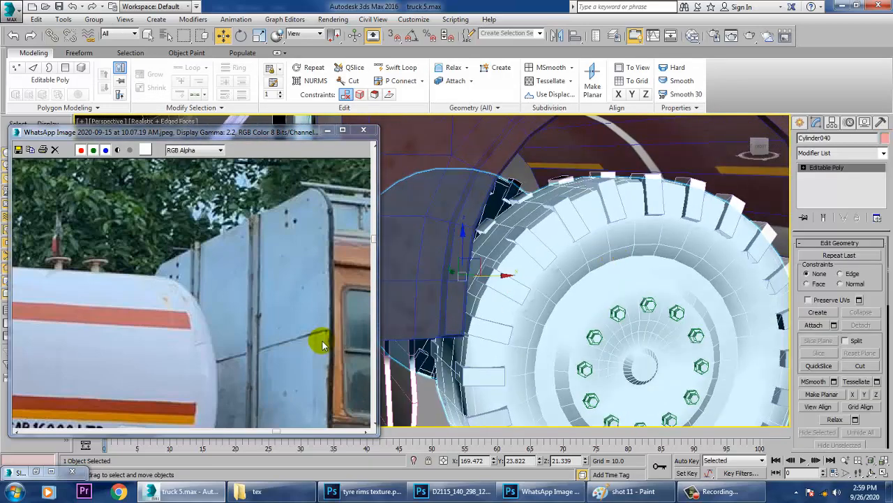
# Bring the reference photo to the front wheel and add an Unwrap UVW modifier to the wheel mesh in polygon selection mode.
pyautogui.moveTo(323, 340); pyautogui.dragTo(148, 200, button='middle')
pyautogui.moveTo(310, 371); pyautogui.dragTo(295, 256, button='middle')
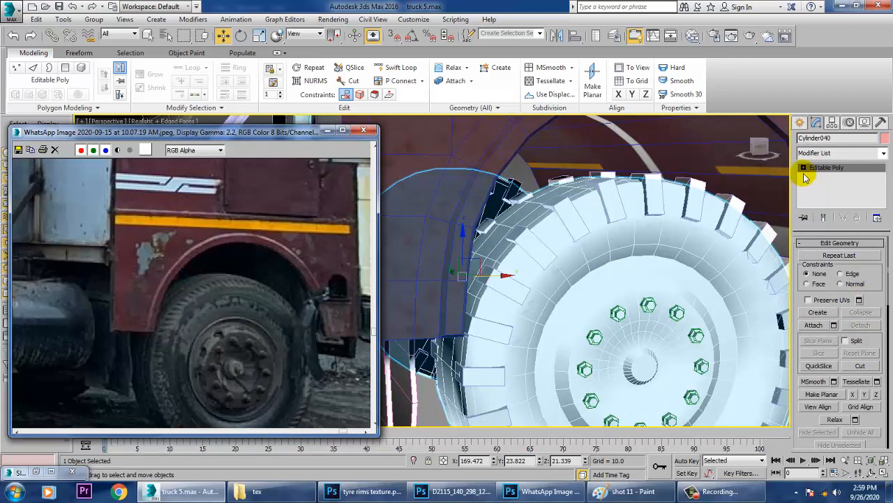
pyautogui.click(883, 153)
pyautogui.scroll(-15, 856, 244)
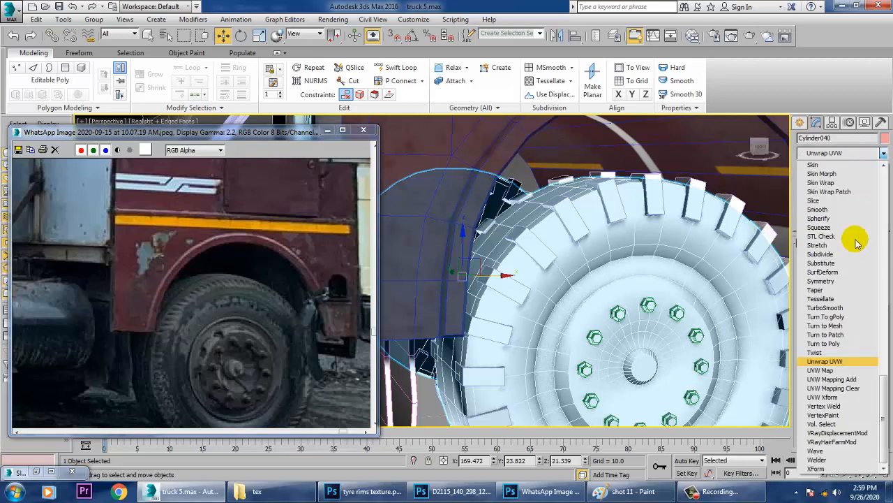
pyautogui.click(835, 362)
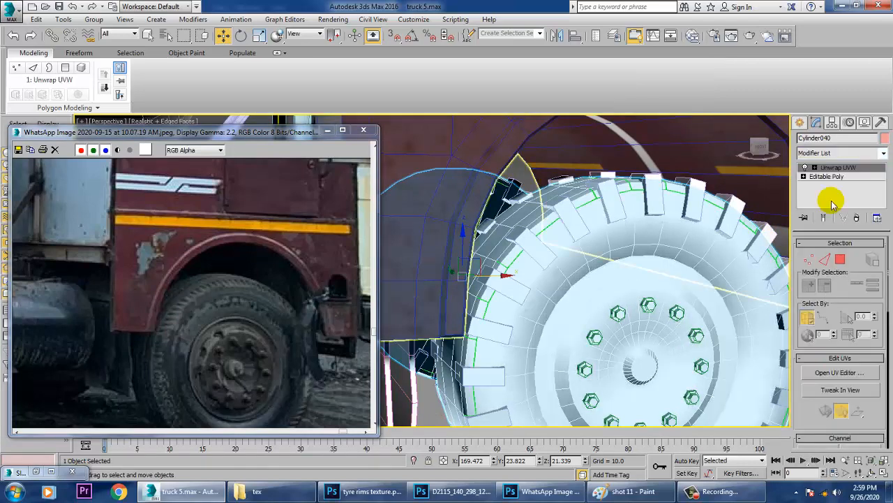
pyautogui.click(841, 260)
# Try to select the front wheel's polygons with a selection region in the wireframe Front view.
pyautogui.hotkey('alt', 'w')
pyautogui.moveTo(707, 226); pyautogui.dragTo(673, 198, button='middle')
pyautogui.hotkey('alt', 'w')
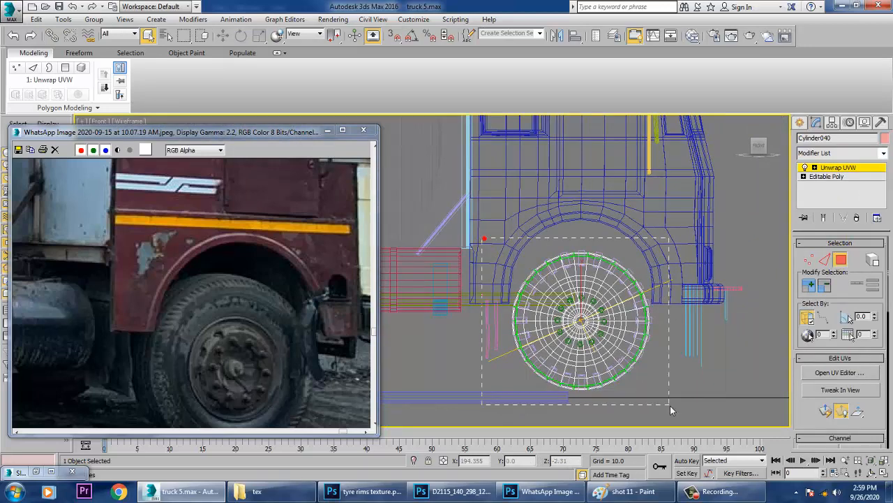
pyautogui.moveTo(670, 410); pyautogui.dragTo(671, 408)
pyautogui.hotkey('alt', 'w')
pyautogui.moveTo(705, 370); pyautogui.dragTo(633, 289, button='middle')
pyautogui.click(739, 387)
pyautogui.moveTo(693, 347); pyautogui.dragTo(665, 330, button='middle')
pyautogui.hotkey('alt', 'w')
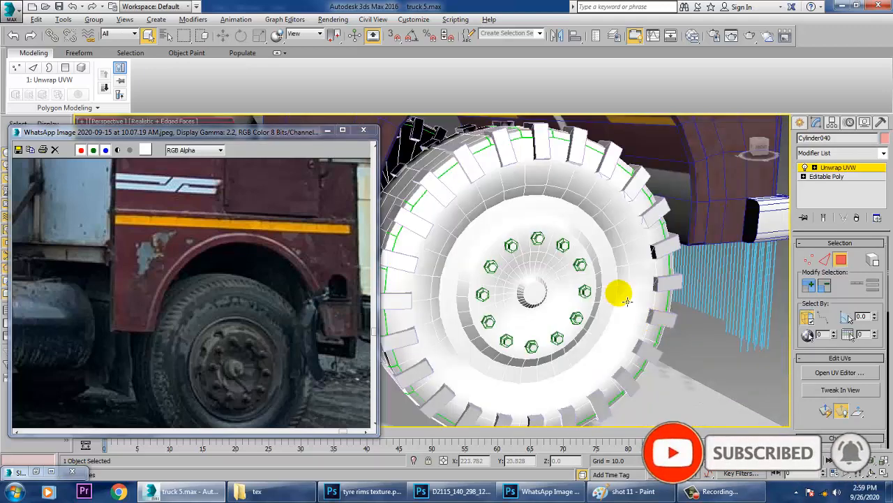
# Isolate the front wheel mesh and bring its outer rim face into close view.
pyautogui.moveTo(579, 277)
pyautogui.mouseDown(button='middle')
pyautogui.moveTo(625, 301)
pyautogui.moveTo(567, 261)
pyautogui.moveTo(601, 257)
pyautogui.moveTo(585, 262)
pyautogui.mouseUp(button='middle')
pyautogui.scroll(4, 551, 286)
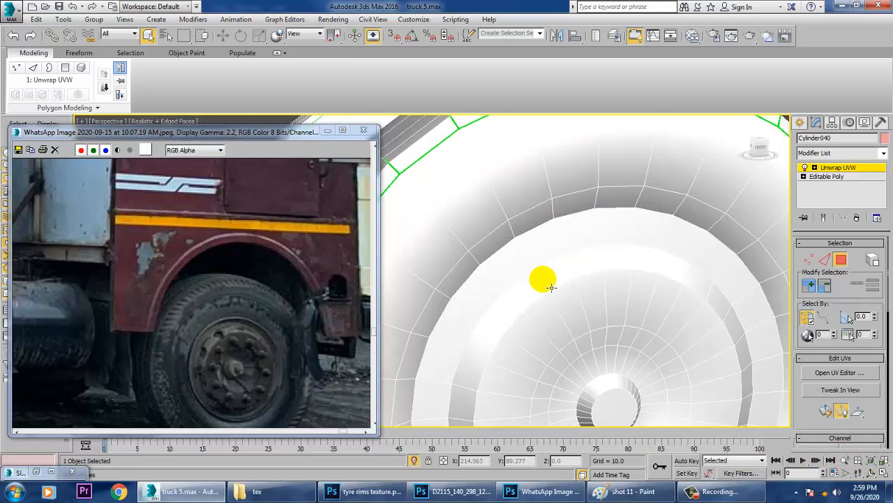
pyautogui.keyDown('alt'); pyautogui.moveTo(629, 309); pyautogui.dragTo(618, 293, button='middle'); pyautogui.keyUp('alt')
pyautogui.scroll(-5, 643, 303)
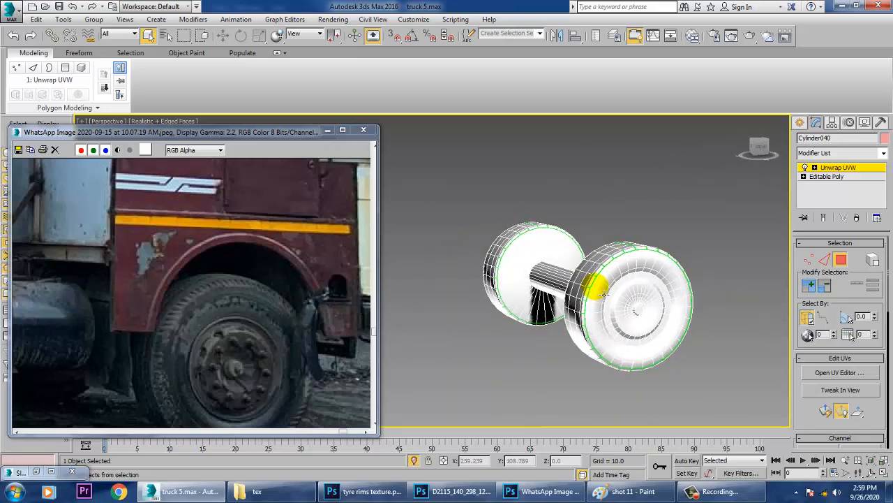
pyautogui.scroll(6, 617, 293)
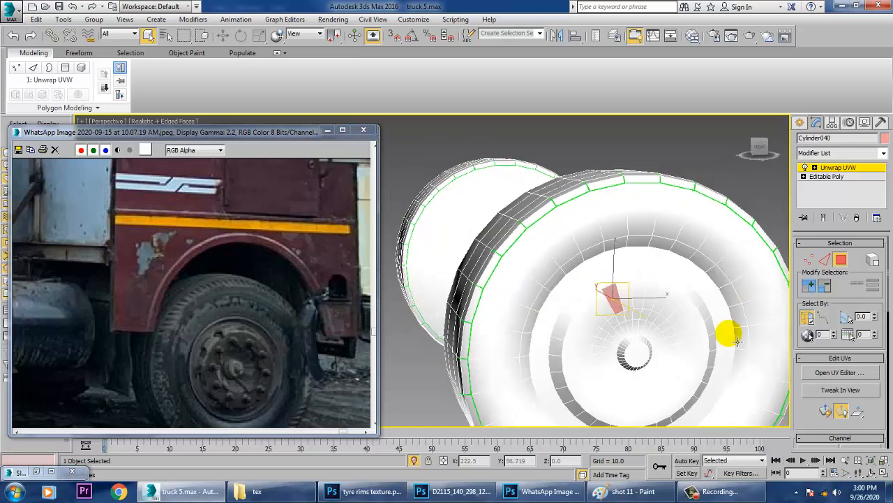
pyautogui.keyDown('alt'); pyautogui.moveTo(737, 340); pyautogui.dragTo(726, 329, button='middle'); pyautogui.keyUp('alt')
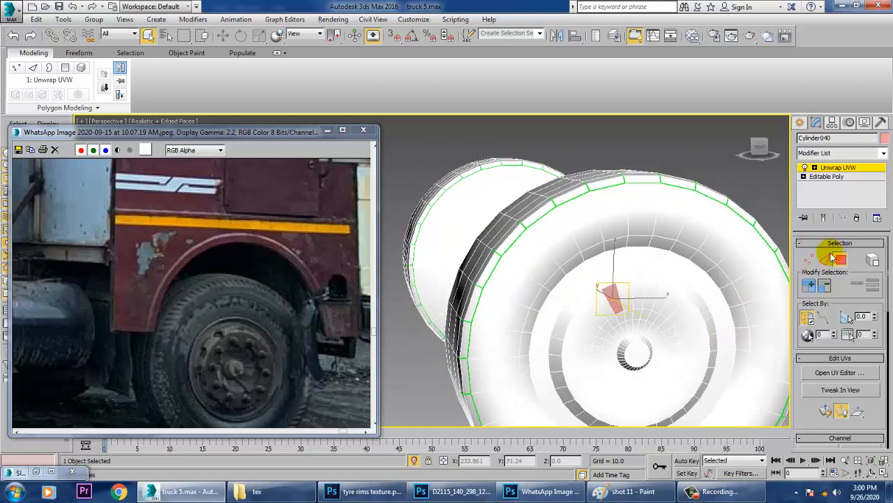
# Try to select a radial line of edges from the rim's outer ring to the hub and extend it as a ring.
pyautogui.scroll(4, 654, 347)
pyautogui.press('2')
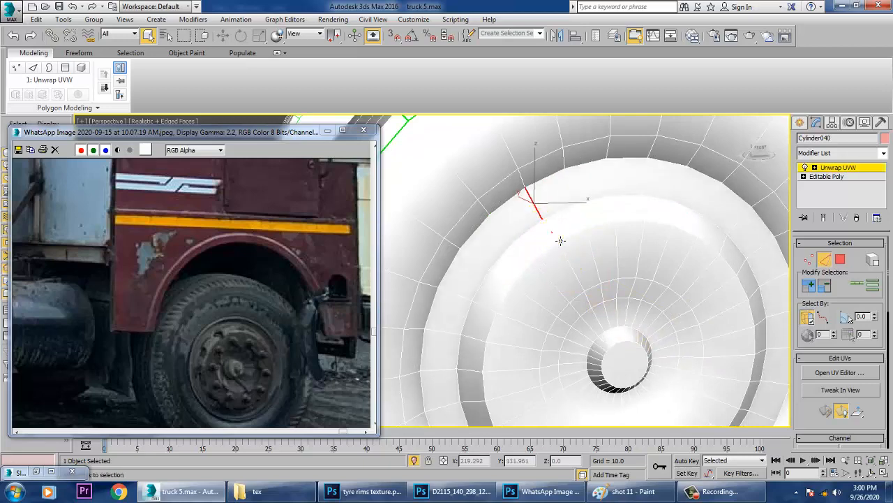
pyautogui.keyDown('ctrl'); pyautogui.click(571, 263); pyautogui.keyUp('ctrl')
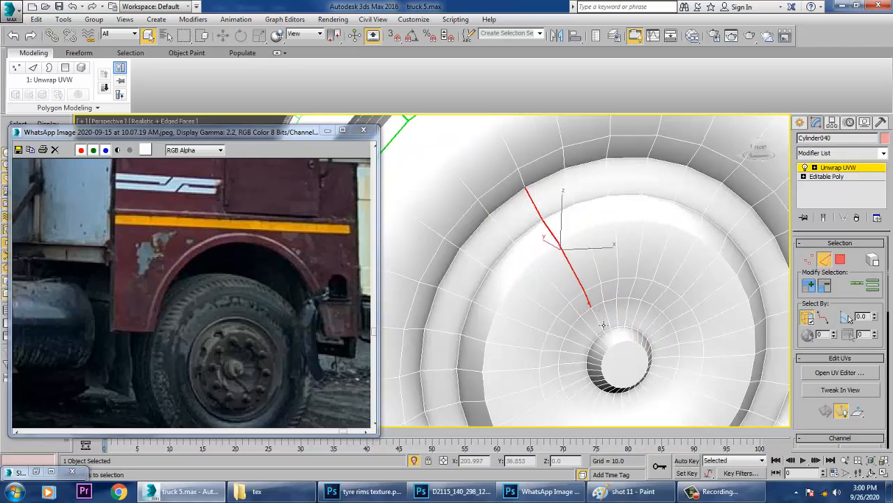
pyautogui.keyDown('ctrl'); pyautogui.click(604, 326); pyautogui.keyUp('ctrl')
pyautogui.keyDown('ctrl'); pyautogui.click(618, 343); pyautogui.keyUp('ctrl')
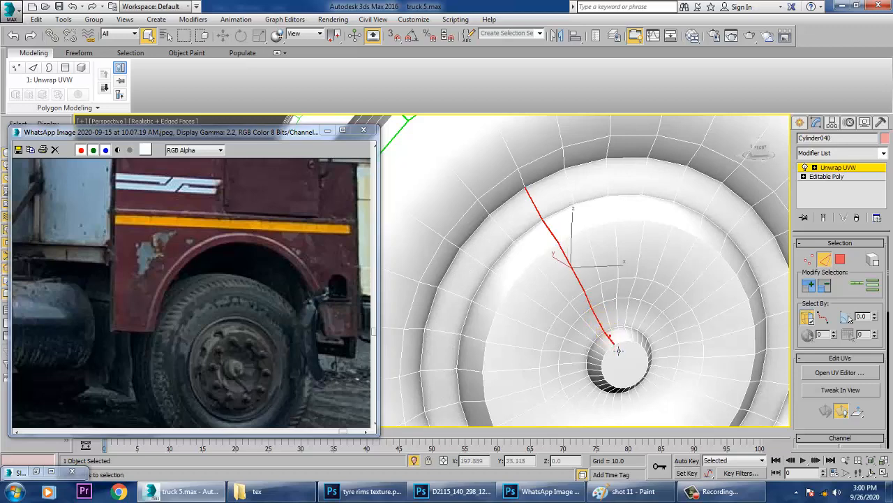
pyautogui.hotkey('alt', 'r')
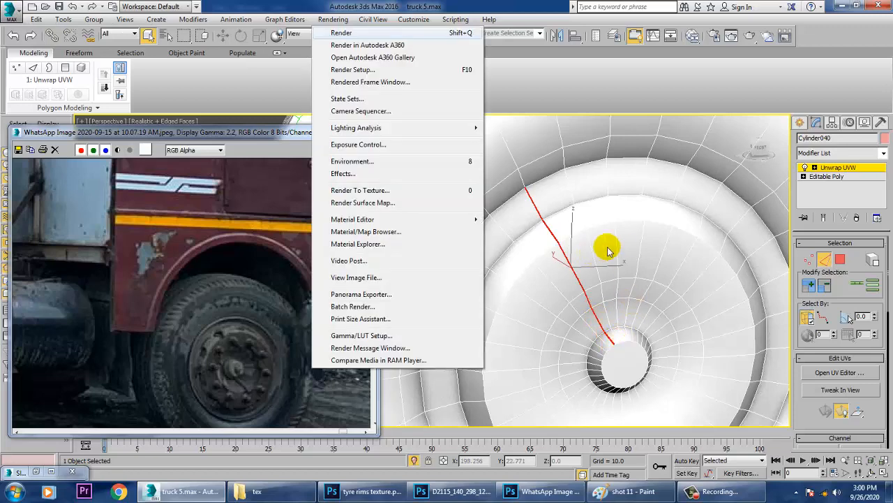
pyautogui.click(626, 229)
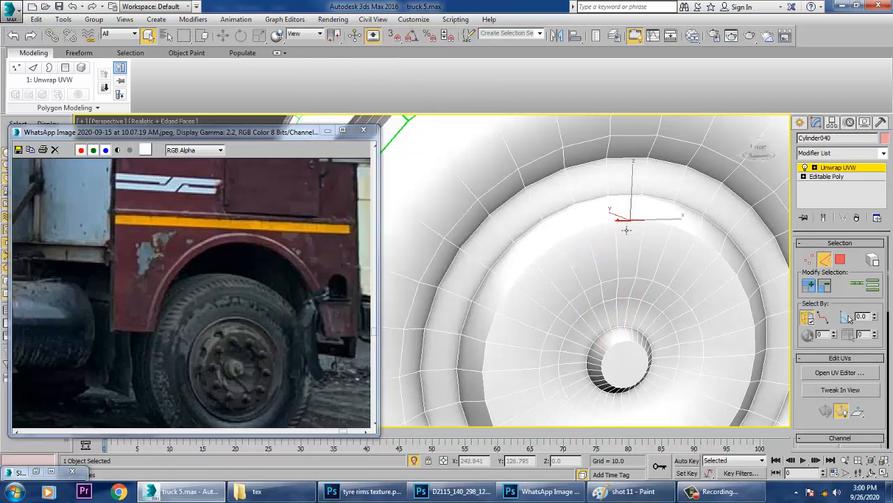
# Return to polygon selection and region-select the faces around the wheel's hub and inner disc.
pyautogui.click(840, 260)
pyautogui.click(574, 261)
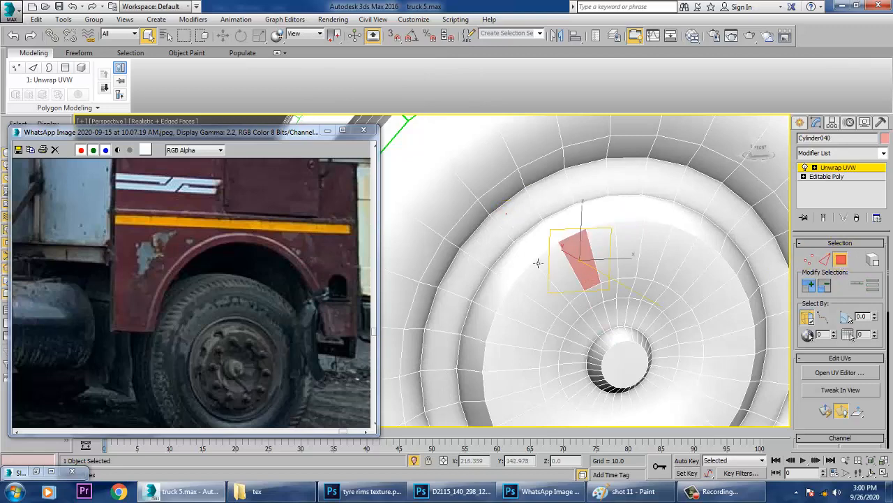
pyautogui.moveTo(506, 255); pyautogui.dragTo(712, 423)
pyautogui.press('z')
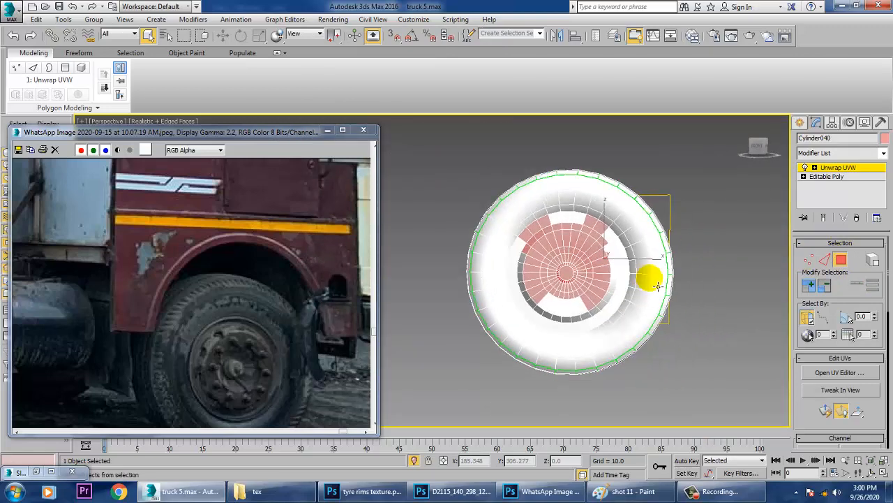
# Add the missing rim faces around the front wheel's inner disc and deselect the stray faces reaching onto the tyre wall.
pyautogui.keyDown('alt'); pyautogui.moveTo(658, 286); pyautogui.dragTo(613, 284, button='middle'); pyautogui.keyUp('alt')
pyautogui.scroll(3, 612, 284)
pyautogui.keyDown('ctrl'); pyautogui.click(516, 243); pyautogui.keyUp('ctrl')
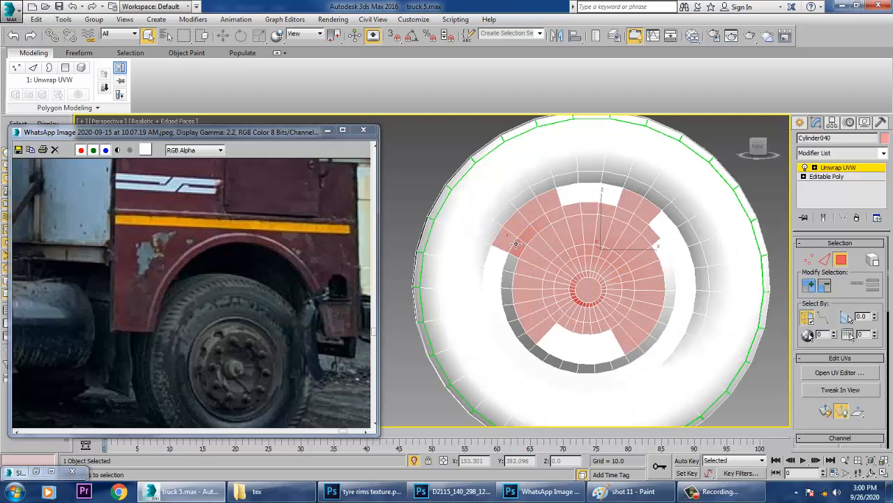
pyautogui.keyDown('ctrl'); pyautogui.click(495, 280); pyautogui.keyUp('ctrl')
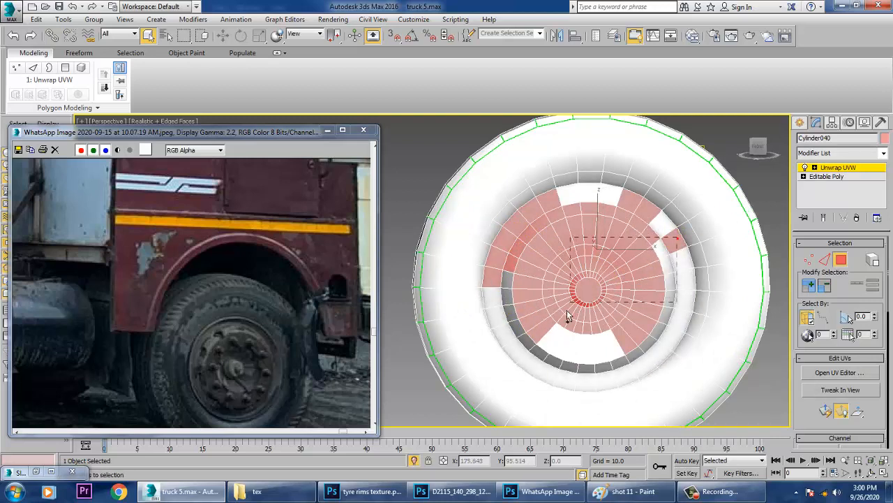
pyautogui.keyDown('ctrl'); pyautogui.moveTo(531, 377); pyautogui.dragTo(527, 372); pyautogui.keyUp('ctrl')
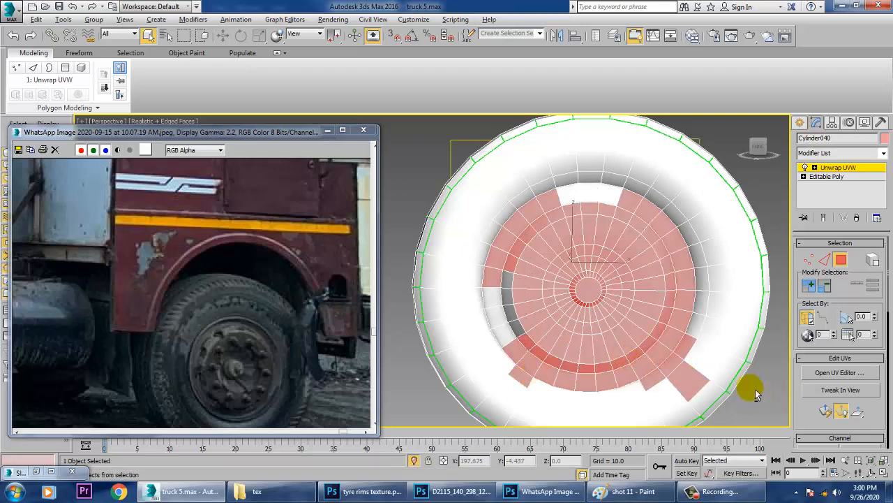
pyautogui.keyDown('alt'); pyautogui.moveTo(760, 360); pyautogui.dragTo(673, 411); pyautogui.keyUp('alt')
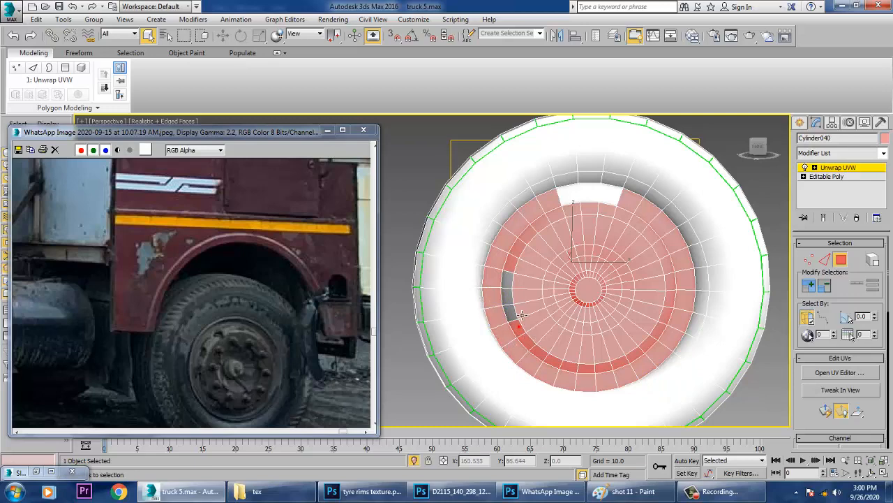
# Remove the axle and inner wheel-side polygons from the rim selection.
pyautogui.keyDown('alt'); pyautogui.moveTo(627, 228); pyautogui.dragTo(630, 239, button='middle'); pyautogui.keyUp('alt')
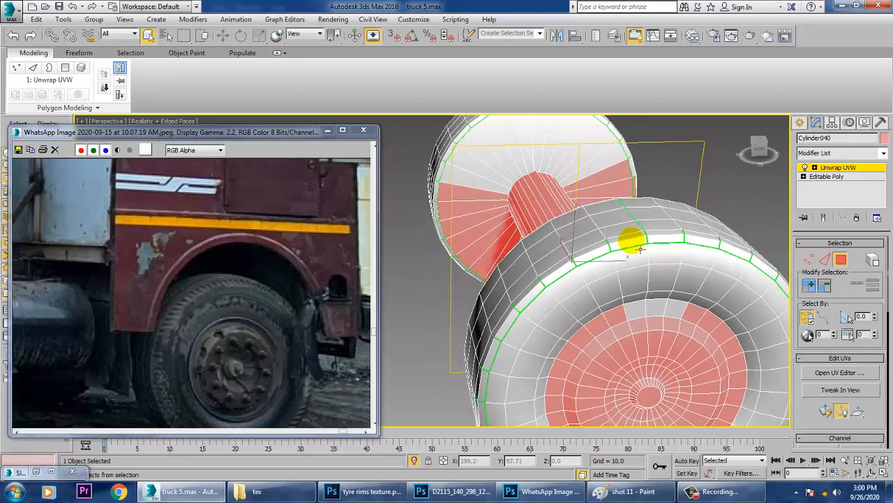
pyautogui.keyDown('alt'); pyautogui.moveTo(709, 336); pyautogui.dragTo(690, 237, button='middle'); pyautogui.keyUp('alt')
pyautogui.scroll(-5, 691, 237)
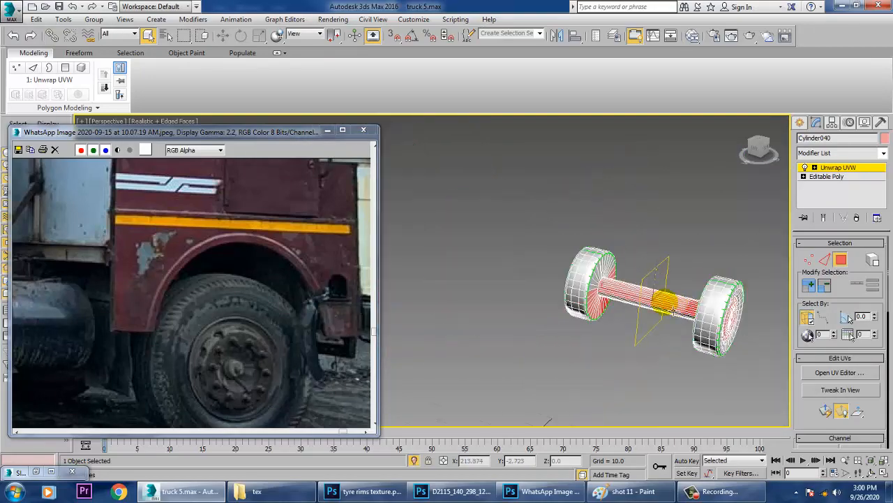
pyautogui.keyDown('alt'); pyautogui.moveTo(666, 302); pyautogui.dragTo(626, 281, button='middle'); pyautogui.keyUp('alt')
pyautogui.moveTo(631, 375); pyautogui.dragTo(661, 379)
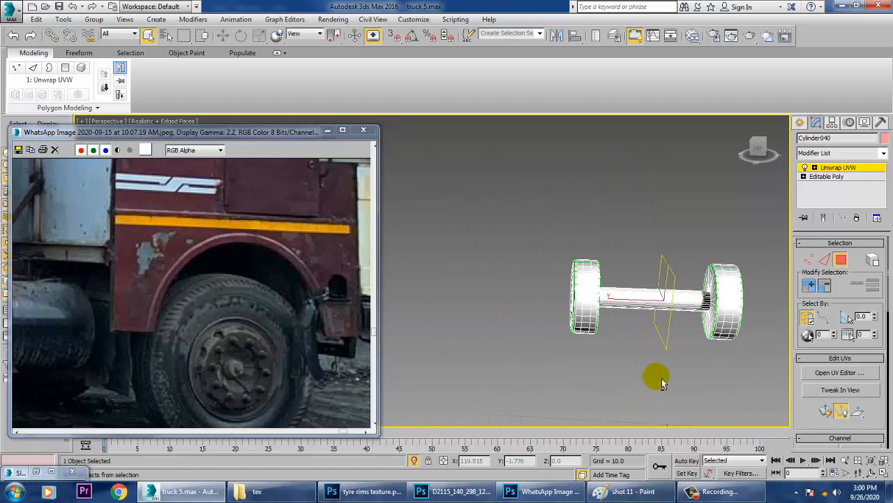
pyautogui.press('F3')
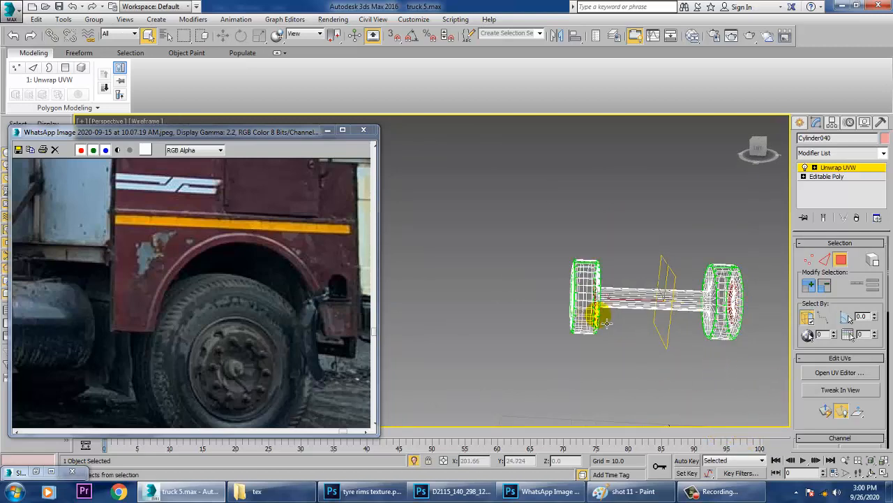
# Deselect the opposite wheel's rim polygons in wireframe display, keeping only the first wheel's rim face selected, and restore shaded display.
pyautogui.keyDown('alt'); pyautogui.moveTo(606, 321); pyautogui.dragTo(678, 196, button='middle'); pyautogui.keyUp('alt')
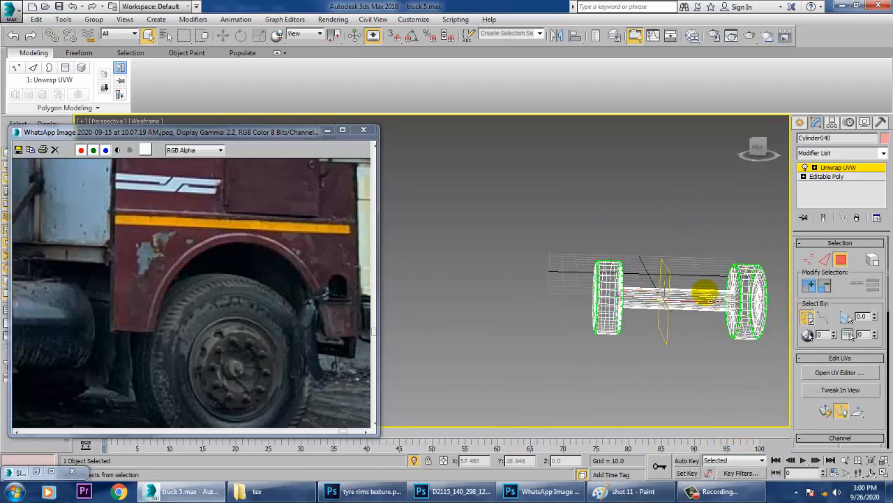
pyautogui.keyDown('alt'); pyautogui.moveTo(714, 301); pyautogui.dragTo(701, 199, button='middle'); pyautogui.keyUp('alt')
pyautogui.keyDown('alt'); pyautogui.moveTo(783, 329); pyautogui.dragTo(641, 314, button='middle'); pyautogui.keyUp('alt')
pyautogui.press('F3')
pyautogui.keyDown('alt'); pyautogui.moveTo(695, 319); pyautogui.dragTo(535, 299, button='middle'); pyautogui.keyUp('alt')
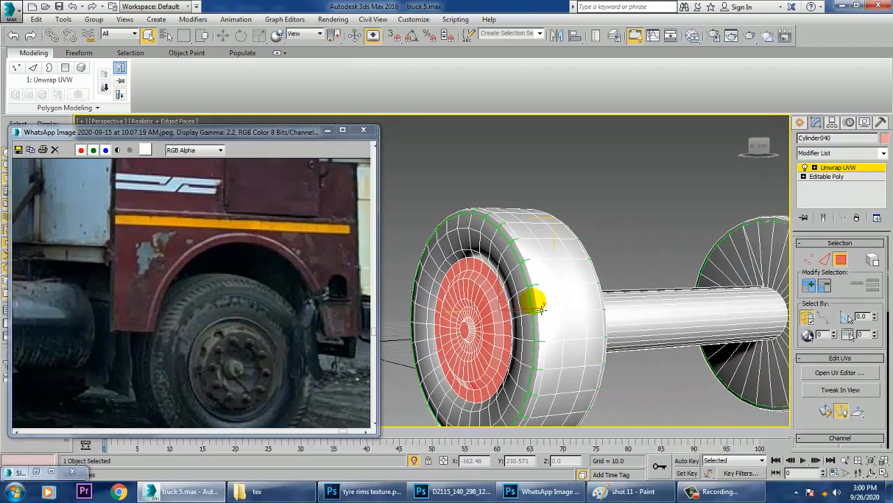
pyautogui.press('F3')
pyautogui.keyDown('alt'); pyautogui.moveTo(674, 303); pyautogui.dragTo(660, 310, button='middle'); pyautogui.keyUp('alt')
pyautogui.keyDown('alt'); pyautogui.moveTo(624, 202); pyautogui.dragTo(514, 311); pyautogui.keyUp('alt')
pyautogui.moveTo(524, 310)
pyautogui.keyDown('alt'); pyautogui.mouseDown(button='middle')
pyautogui.moveTo(602, 293)
pyautogui.moveTo(708, 289)
pyautogui.moveTo(530, 283)
pyautogui.moveTo(534, 288)
pyautogui.moveTo(524, 261)
pyautogui.moveTo(608, 268)
pyautogui.moveTo(593, 261)
pyautogui.moveTo(445, 303)
pyautogui.moveTo(564, 318)
pyautogui.moveTo(545, 321)
pyautogui.mouseUp(button='middle'); pyautogui.keyUp('alt')
pyautogui.press('F3')
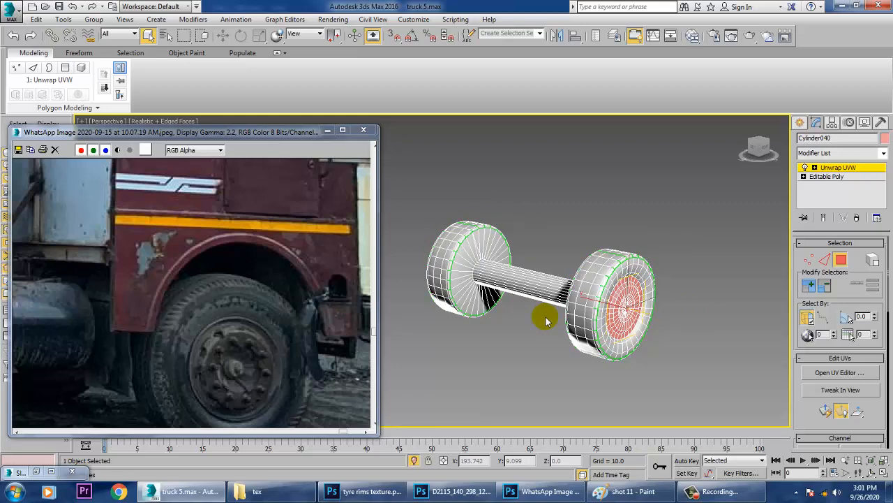
# Quick planar map the selected rim face, move its UV island outside the checker tile to the left, and minimise the UV editor.
pyautogui.scroll(5, 672, 281)
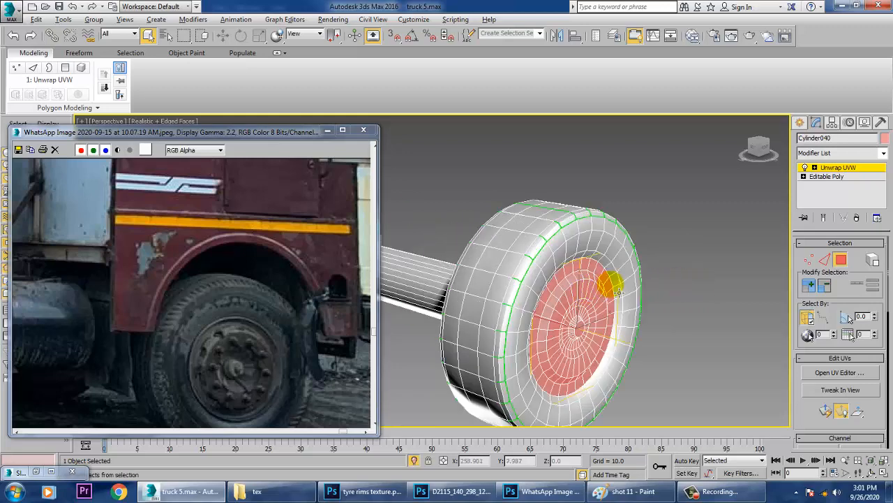
pyautogui.keyDown('alt'); pyautogui.moveTo(581, 281); pyautogui.dragTo(624, 279, button='middle'); pyautogui.keyUp('alt')
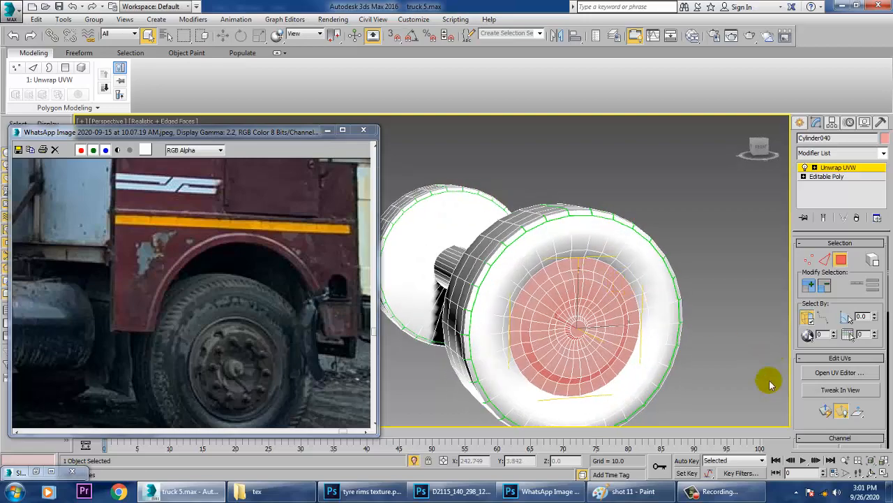
pyautogui.click(850, 372)
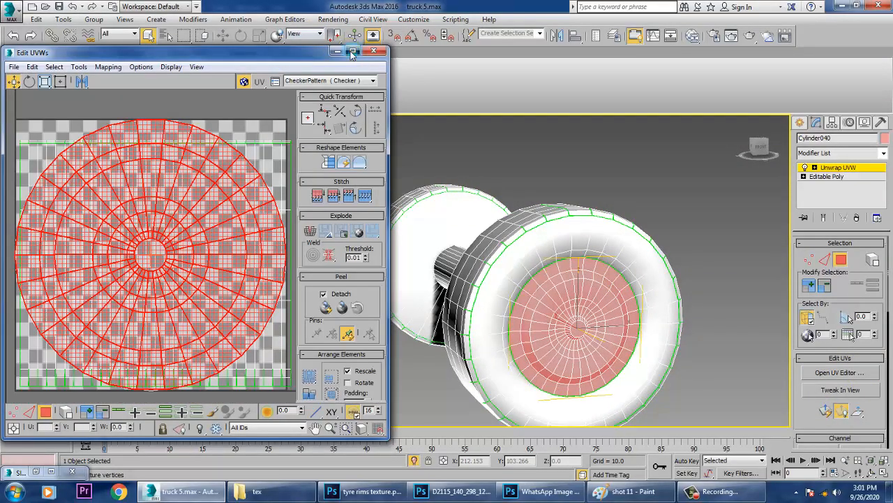
pyautogui.click(352, 53)
pyautogui.moveTo(500, 338); pyautogui.dragTo(294, 346)
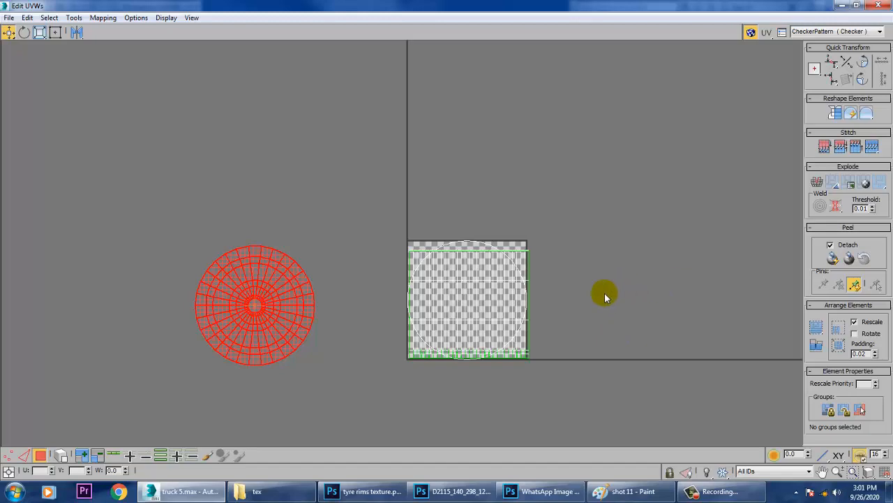
pyautogui.click(840, 7)
# Region-select the hub, inner disc and surrounding rim faces of the opposite wheel.
pyautogui.keyDown('alt'); pyautogui.moveTo(621, 236); pyautogui.dragTo(564, 261, button='middle'); pyautogui.keyUp('alt')
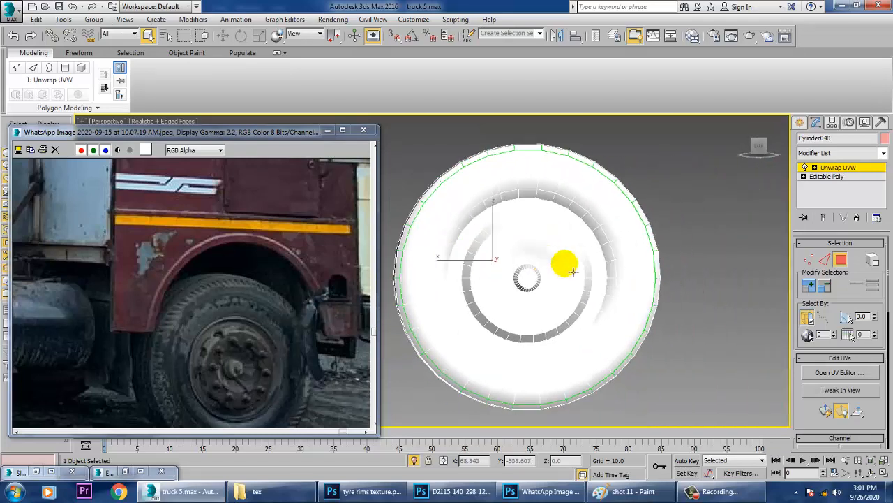
pyautogui.moveTo(490, 229); pyautogui.dragTo(510, 258)
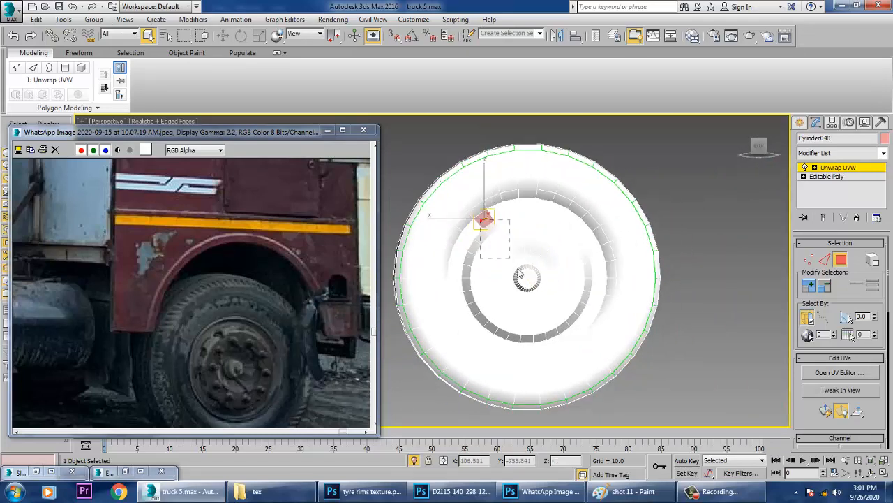
pyautogui.moveTo(582, 340); pyautogui.dragTo(592, 346)
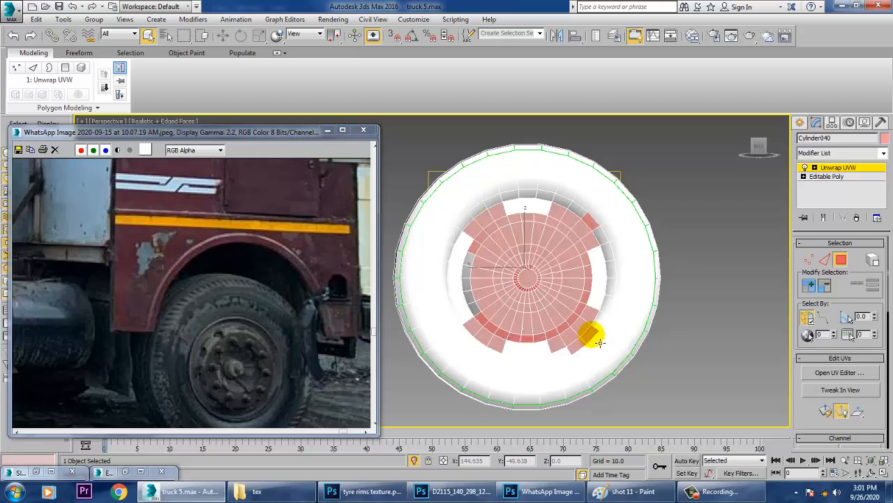
# Deselect the axle and inner wheel-side polygons caught in the opposite wheel's rim selection.
pyautogui.keyDown('alt'); pyautogui.moveTo(599, 342); pyautogui.dragTo(568, 323, button='middle'); pyautogui.keyUp('alt')
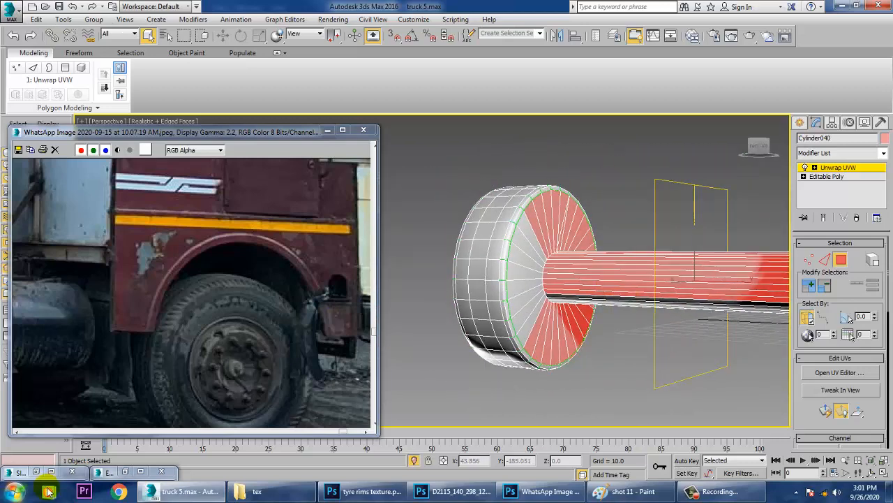
pyautogui.click(123, 472)
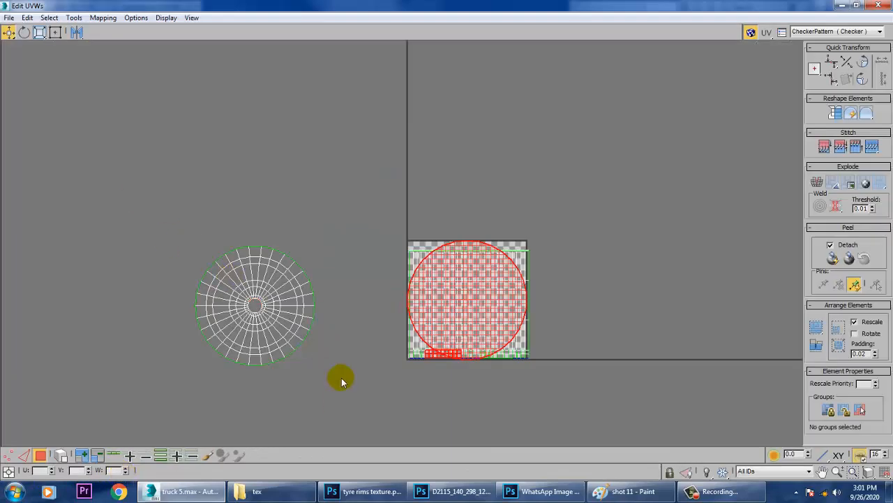
pyautogui.click(841, 6)
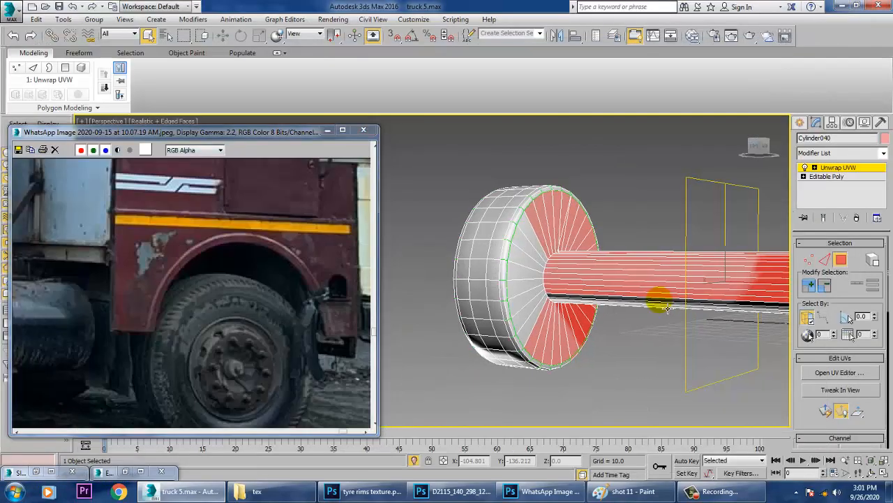
pyautogui.moveTo(670, 288)
pyautogui.keyDown('alt'); pyautogui.mouseDown(button='middle')
pyautogui.moveTo(644, 299)
pyautogui.moveTo(664, 301)
pyautogui.mouseUp(button='middle'); pyautogui.keyUp('alt')
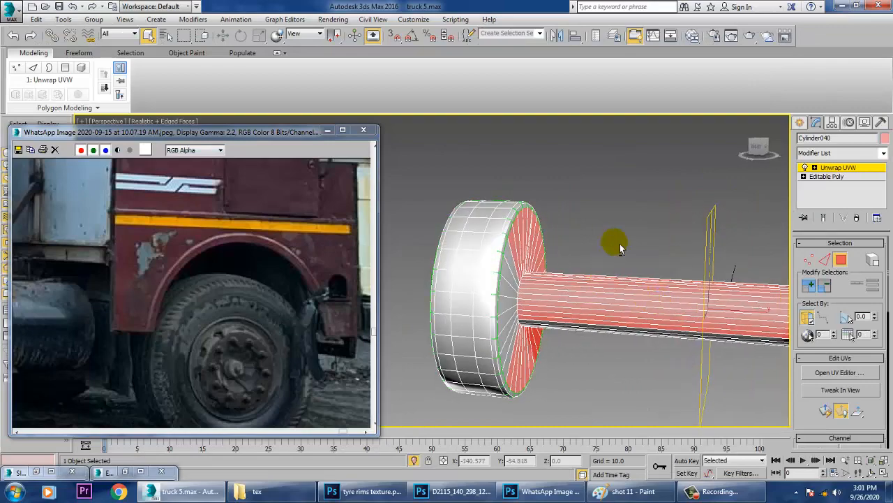
pyautogui.keyDown('alt'); pyautogui.moveTo(614, 243); pyautogui.dragTo(631, 295, button='middle'); pyautogui.keyUp('alt')
pyautogui.keyDown('alt'); pyautogui.moveTo(499, 164); pyautogui.dragTo(780, 419); pyautogui.keyUp('alt')
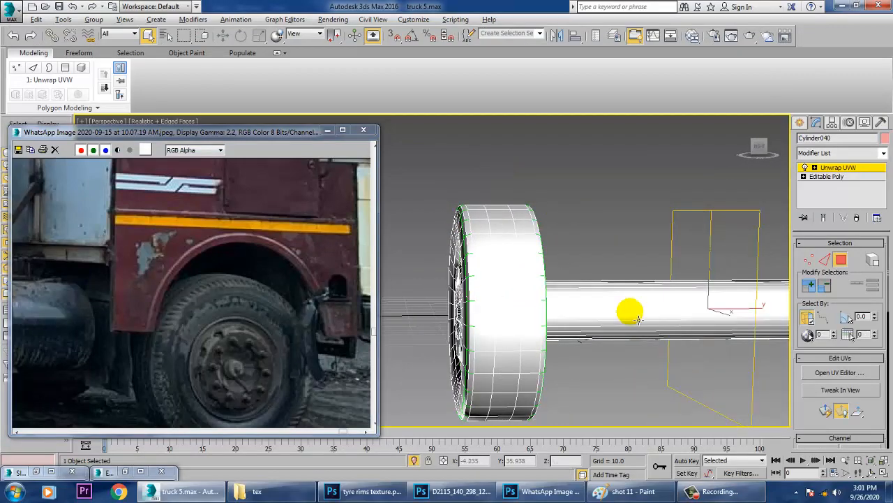
# Add the missing faces along the lower edge of the opposite wheel's rim to the selection.
pyautogui.keyDown('alt'); pyautogui.moveTo(638, 319); pyautogui.dragTo(553, 323, button='middle'); pyautogui.keyUp('alt')
pyautogui.scroll(5, 668, 295)
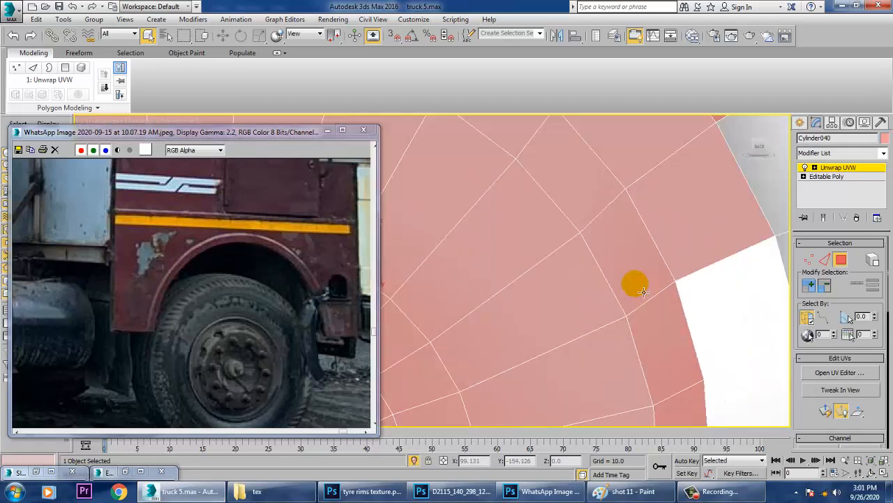
pyautogui.scroll(-2, 618, 269)
pyautogui.moveTo(601, 250)
pyautogui.mouseDown()
pyautogui.moveTo(624, 255)
pyautogui.moveTo(642, 336)
pyautogui.mouseUp()
pyautogui.moveTo(642, 336); pyautogui.dragTo(658, 309, button='middle')
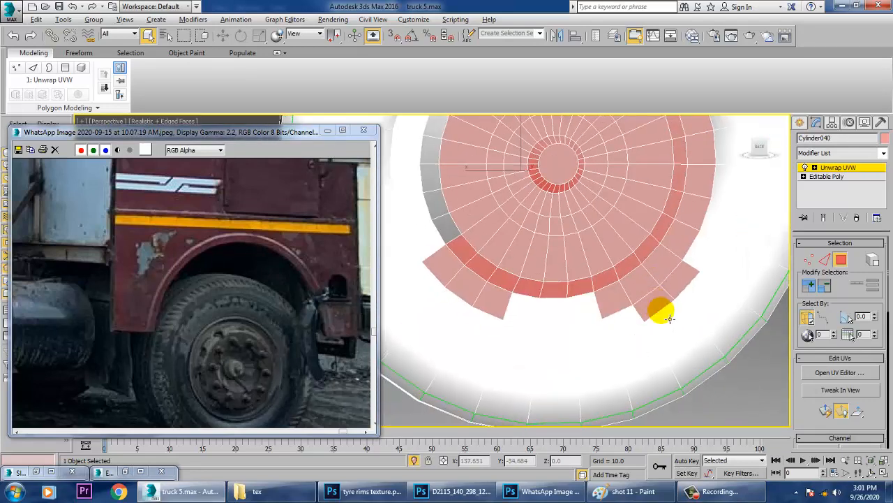
pyautogui.keyDown('ctrl'); pyautogui.click(579, 311); pyautogui.keyUp('ctrl')
pyautogui.keyDown('ctrl'); pyautogui.click(562, 311); pyautogui.keyUp('ctrl')
pyautogui.keyDown('ctrl'); pyautogui.click(524, 305); pyautogui.keyUp('ctrl')
pyautogui.moveTo(518, 299); pyautogui.dragTo(563, 323, button='middle')
pyautogui.keyDown('ctrl'); pyautogui.click(548, 313); pyautogui.keyUp('ctrl')
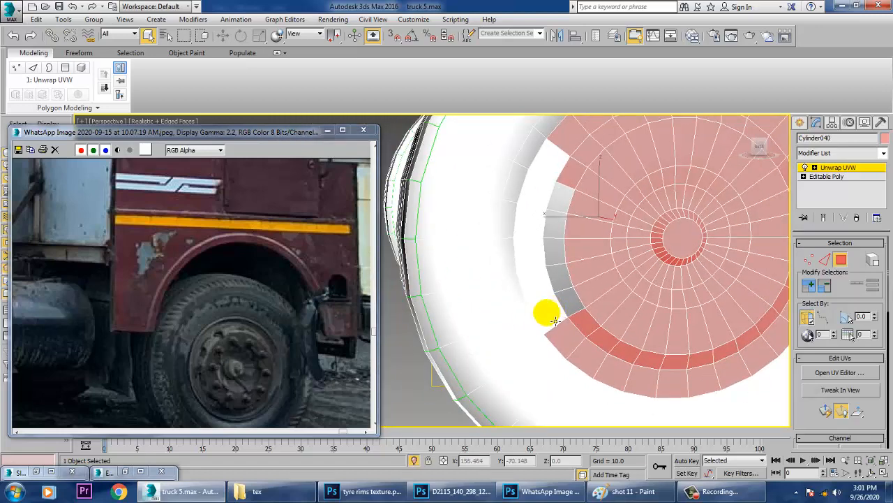
# Add the remaining side and upper faces to complete the opposite wheel's rim selection.
pyautogui.keyDown('ctrl'); pyautogui.click(567, 280); pyautogui.keyUp('ctrl')
pyautogui.keyDown('ctrl'); pyautogui.click(542, 277); pyautogui.keyUp('ctrl')
pyautogui.keyDown('ctrl'); pyautogui.click(536, 259); pyautogui.keyUp('ctrl')
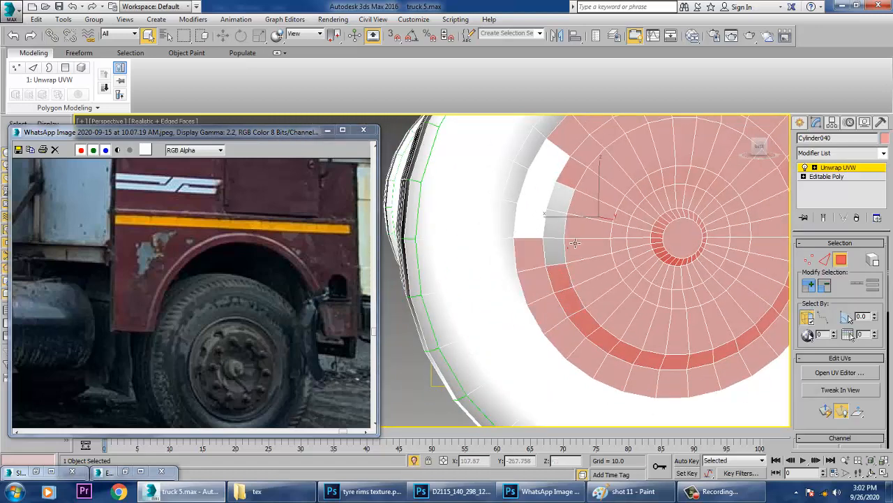
pyautogui.keyDown('ctrl'); pyautogui.click(534, 224); pyautogui.keyUp('ctrl')
pyautogui.keyDown('ctrl'); pyautogui.click(535, 197); pyautogui.keyUp('ctrl')
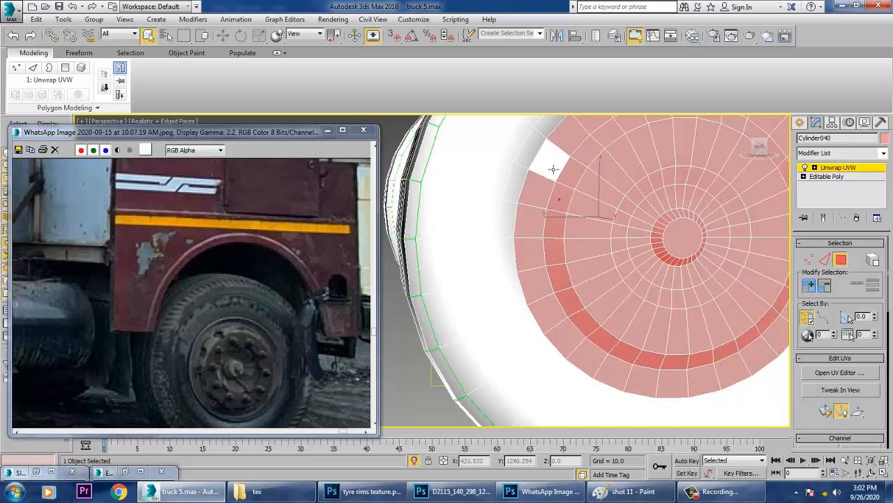
pyautogui.keyDown('ctrl'); pyautogui.click(548, 162); pyautogui.keyUp('ctrl')
pyautogui.moveTo(707, 139); pyautogui.dragTo(647, 221, button='middle')
pyautogui.scroll(-4, 622, 234)
pyautogui.keyDown('ctrl'); pyautogui.click(634, 207); pyautogui.keyUp('ctrl')
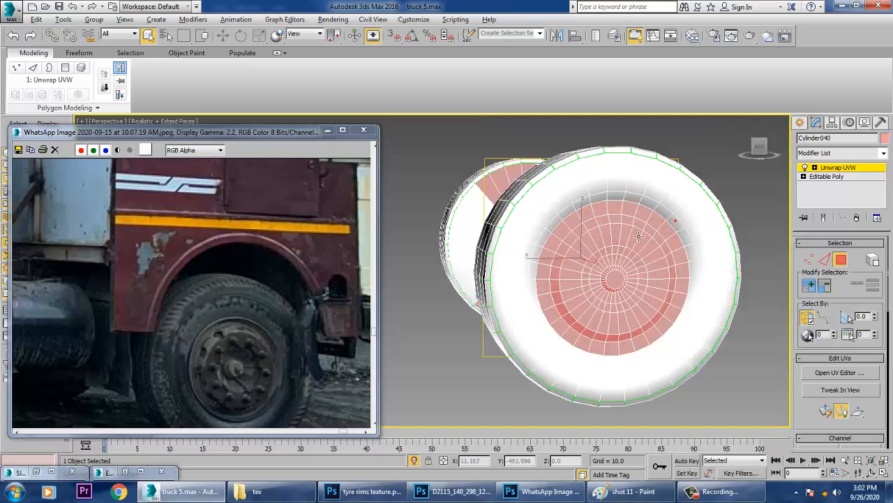
# Deselect the axle and first wheel's polygons so only the opposite wheel's rim face stays selected, checking it in wireframe and shaded display.
pyautogui.keyDown('alt'); pyautogui.moveTo(639, 236); pyautogui.dragTo(558, 203, button='middle'); pyautogui.keyUp('alt')
pyautogui.keyDown('alt'); pyautogui.moveTo(659, 469); pyautogui.dragTo(648, 466); pyautogui.keyUp('alt')
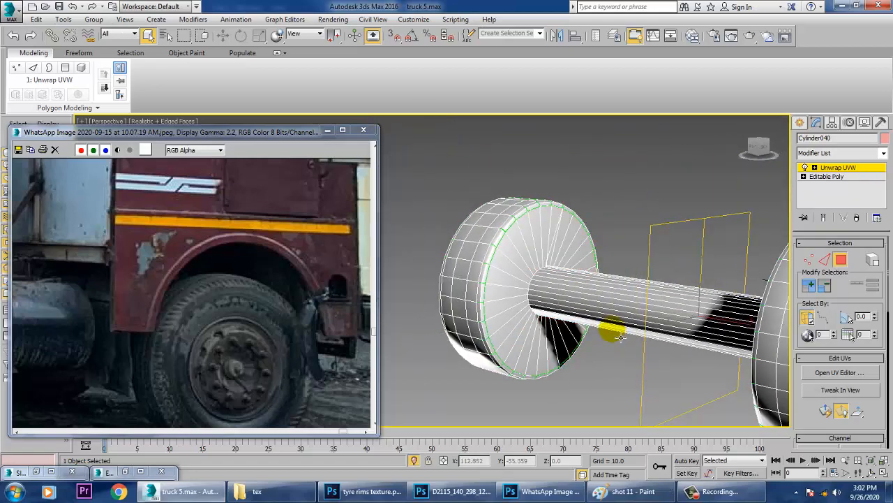
pyautogui.keyDown('alt'); pyautogui.moveTo(610, 331); pyautogui.dragTo(515, 259, button='middle'); pyautogui.keyUp('alt')
pyautogui.keyDown('alt'); pyautogui.moveTo(619, 263); pyautogui.dragTo(695, 222, button='middle'); pyautogui.keyUp('alt')
pyautogui.press('F3')
pyautogui.keyDown('alt'); pyautogui.moveTo(616, 284); pyautogui.dragTo(706, 246, button='middle'); pyautogui.keyUp('alt')
pyautogui.press('F3')
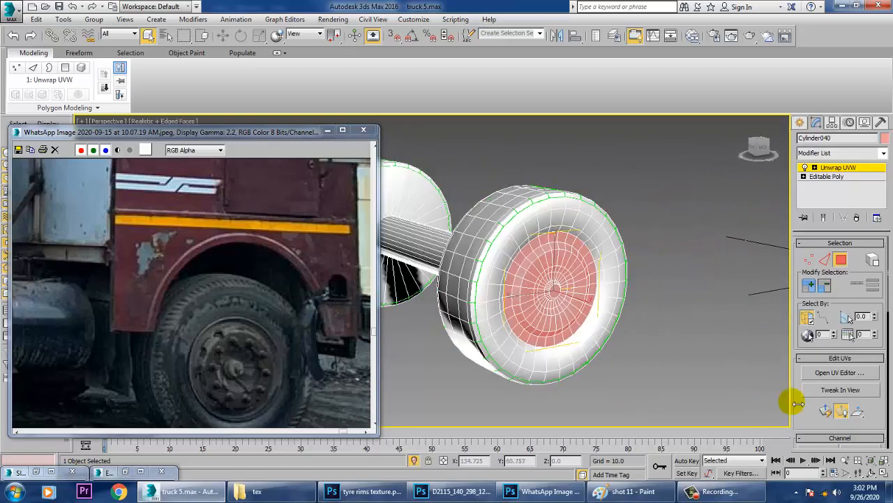
# Quick planar map the selected rim face and move its UV island outside the checker tile, directly below the first rim island.
pyautogui.click(826, 412)
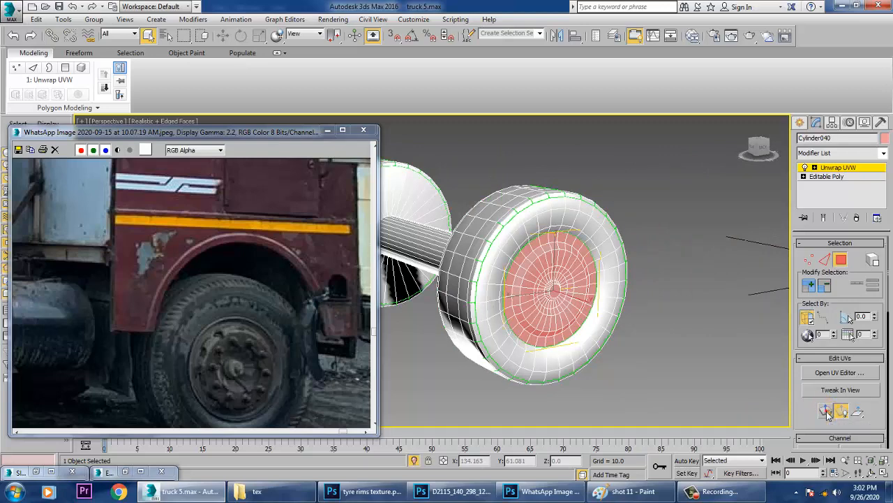
pyautogui.click(839, 371)
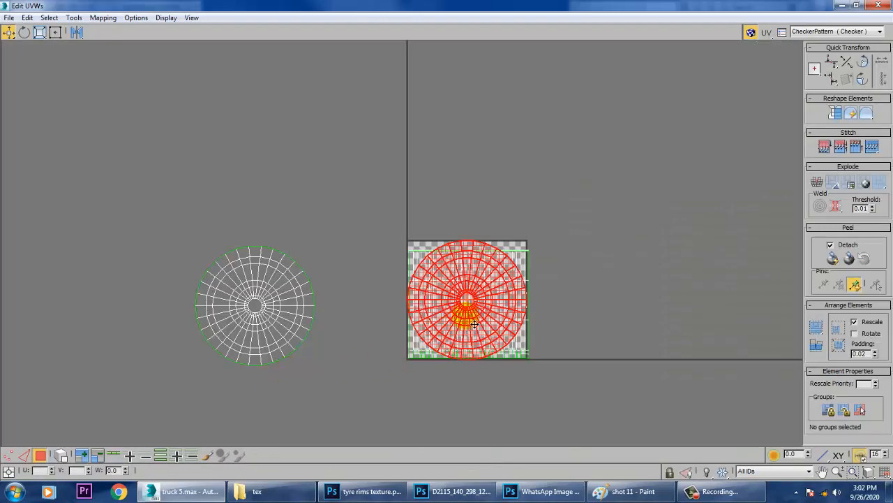
pyautogui.moveTo(473, 336); pyautogui.dragTo(259, 469)
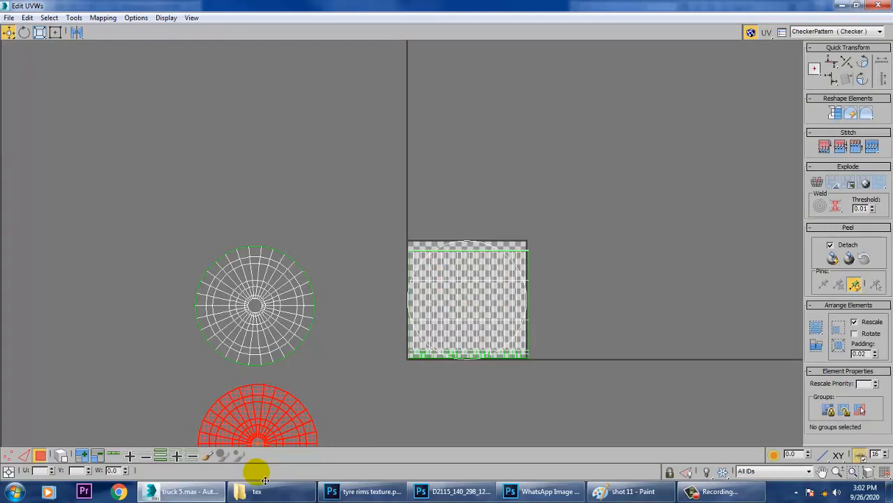
pyautogui.moveTo(373, 281); pyautogui.dragTo(388, 192, button='middle')
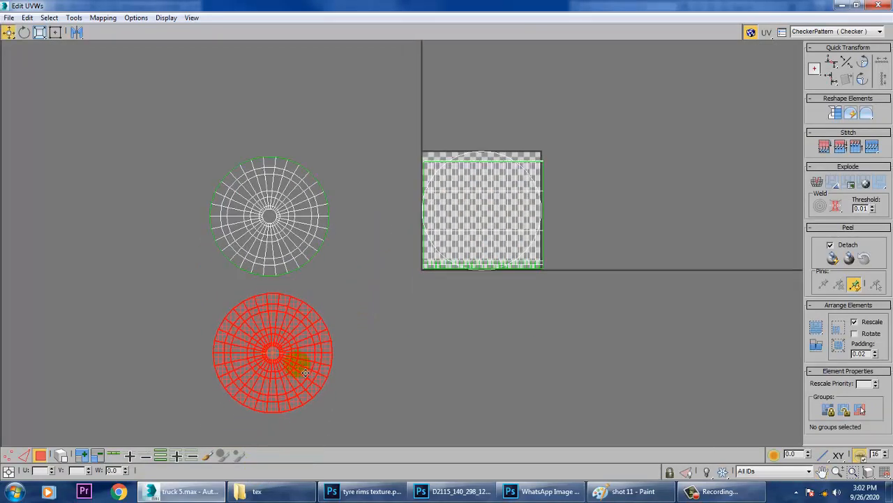
# Move the remaining UV islands clear of the checker tile and scale both rim islands down together to about 45 percent.
pyautogui.moveTo(381, 108)
pyautogui.mouseDown()
pyautogui.moveTo(546, 253)
pyautogui.moveTo(790, 158)
pyautogui.mouseUp()
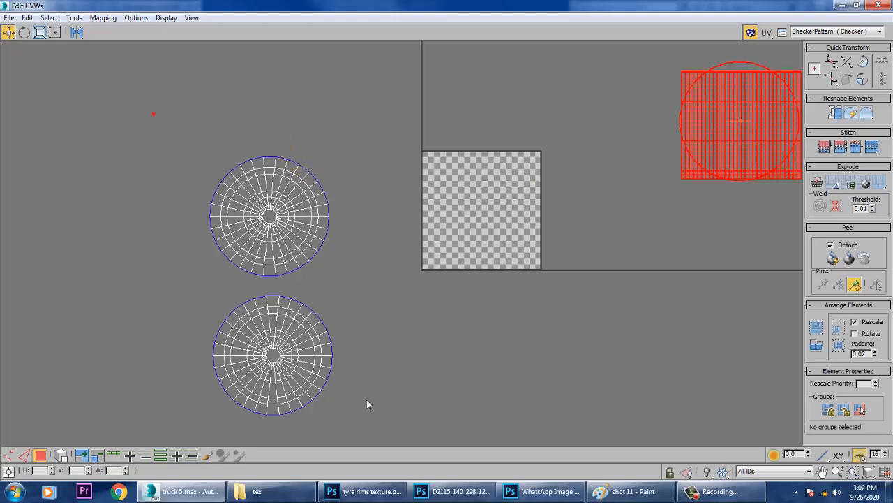
pyautogui.moveTo(391, 434); pyautogui.dragTo(3, 65)
pyautogui.click(40, 32)
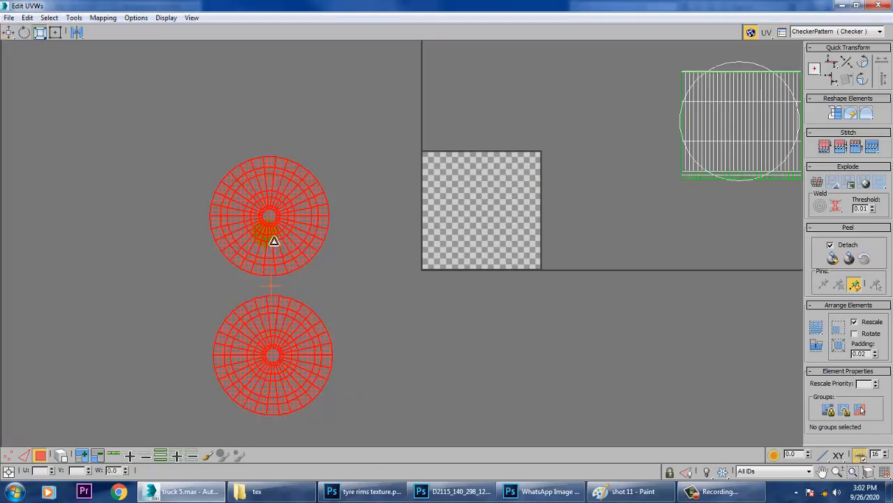
pyautogui.moveTo(272, 241); pyautogui.dragTo(356, 358)
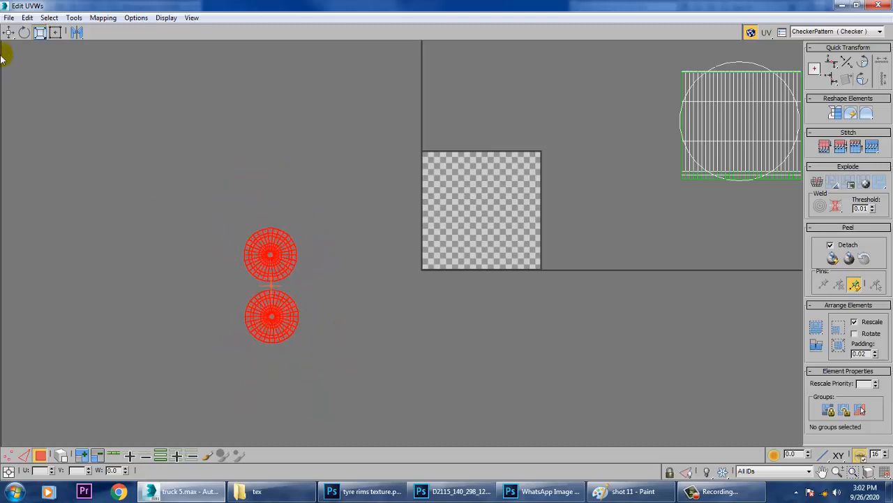
# Place both rim islands inside the checker tile and shrink them slightly so they fit within its borders.
pyautogui.press('w')
pyautogui.moveTo(268, 274); pyautogui.dragTo(489, 201)
pyautogui.scroll(3, 494, 204)
pyautogui.moveTo(494, 204); pyautogui.dragTo(496, 217, button='middle')
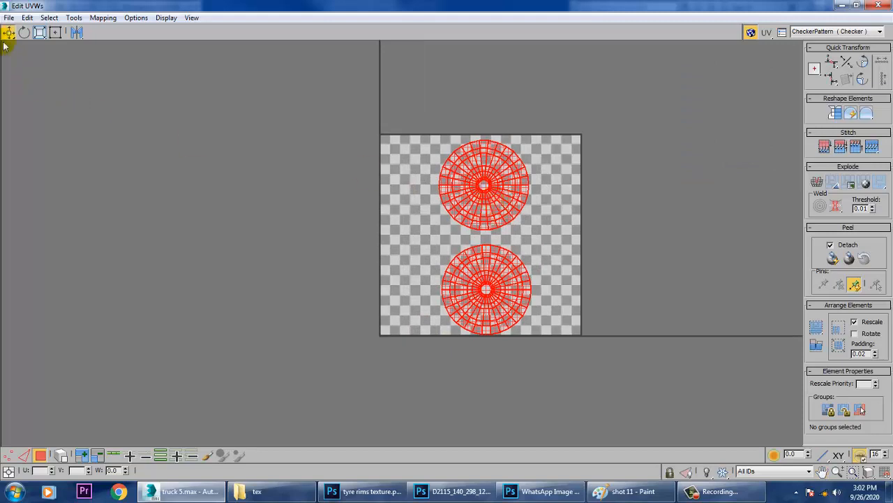
pyautogui.click(39, 32)
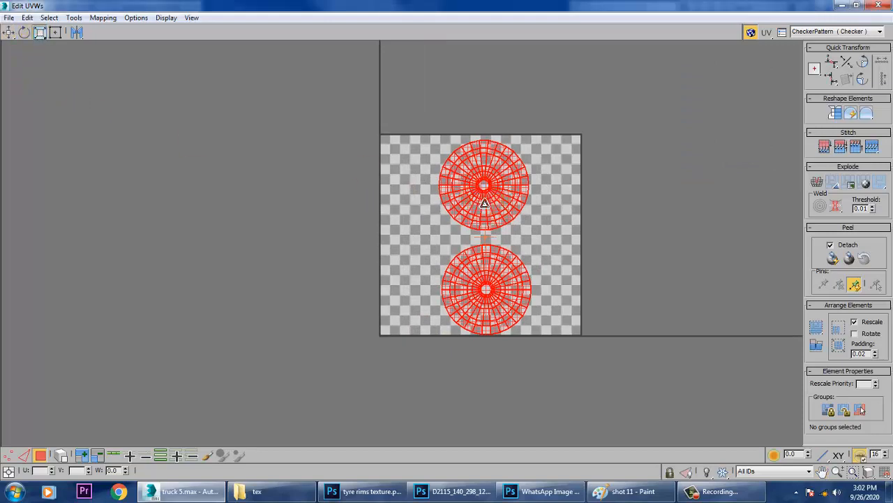
pyautogui.moveTo(485, 204); pyautogui.dragTo(489, 207)
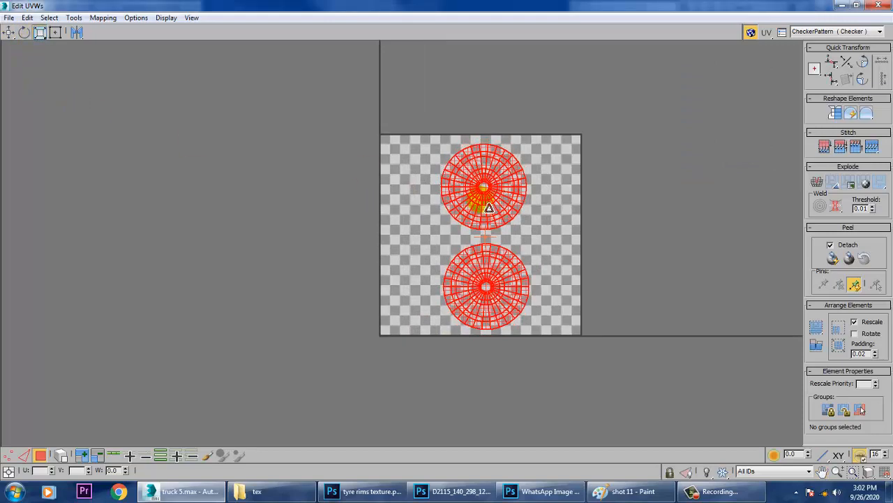
pyautogui.click(6, 33)
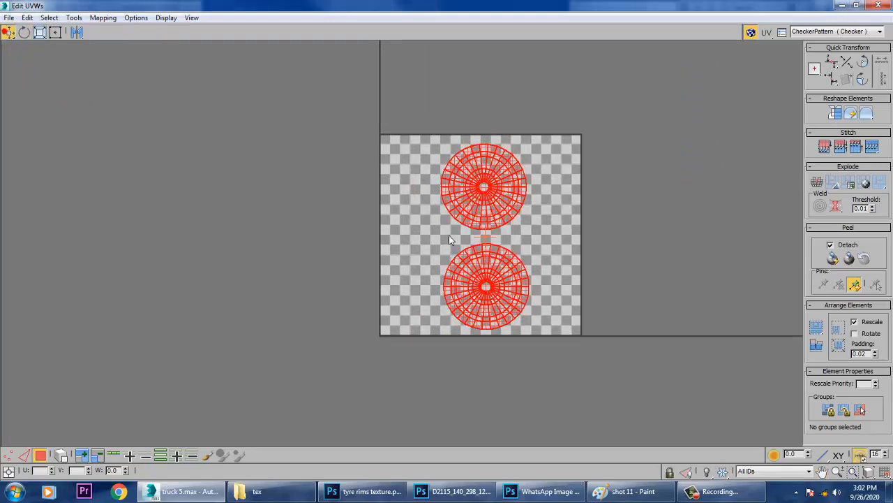
# Render the rims' UV template at 1024 × 1024 and restore the UV editor to a smaller window beside the render.
pyautogui.click(79, 18)
pyautogui.click(137, 224)
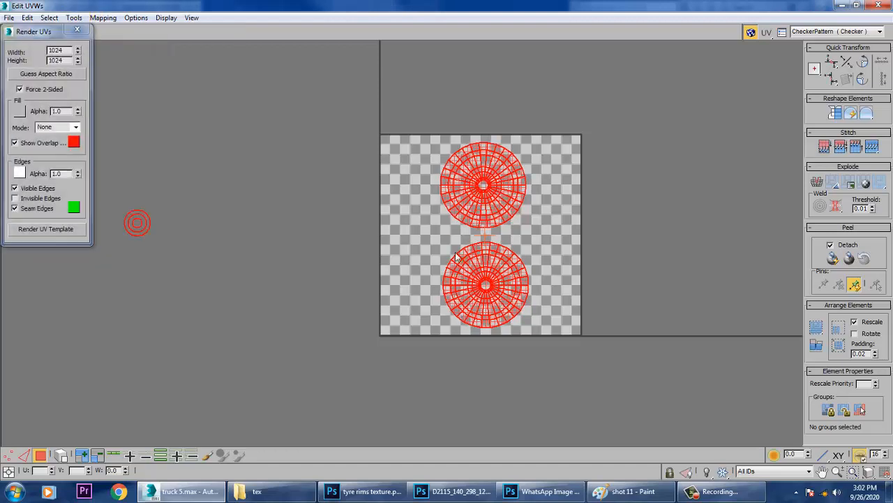
pyautogui.click(45, 230)
pyautogui.click(536, 262)
pyautogui.doubleClick(780, 8)
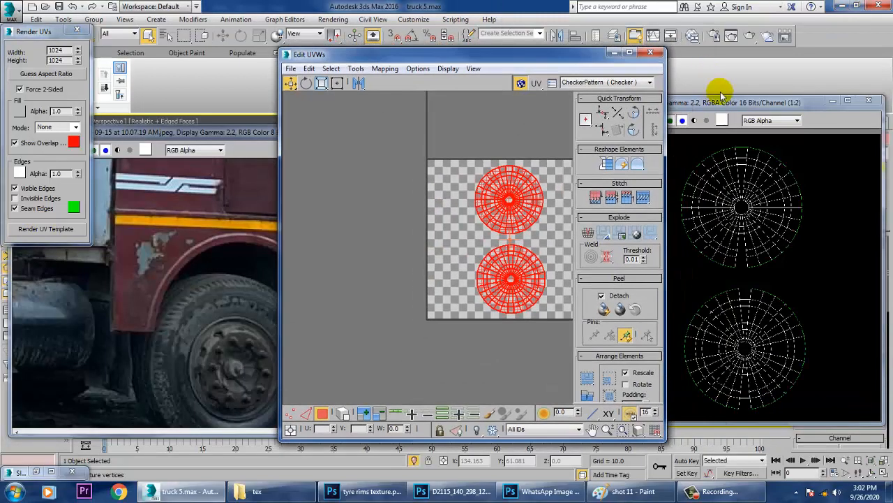
# Save the rendered UV map as the JPEG file "front tyres rims uvs" in the tex folder.
pyautogui.click(598, 120)
pyautogui.click(595, 121)
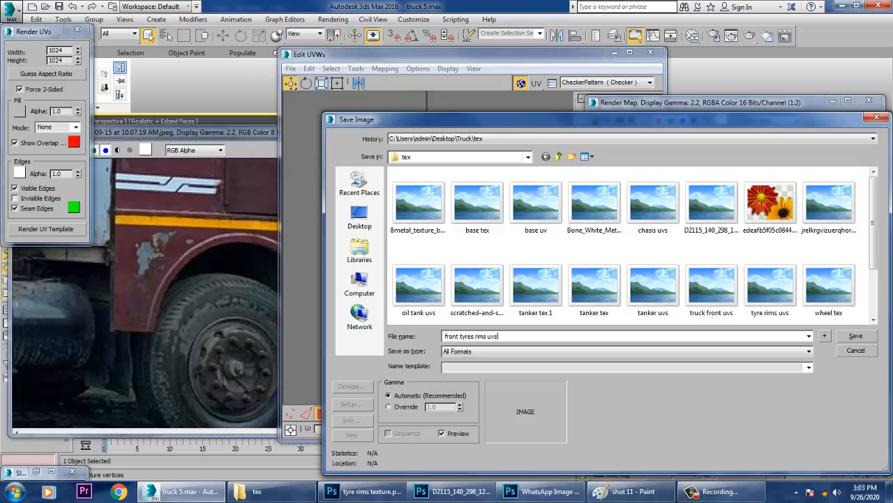
pyautogui.press('Tab')
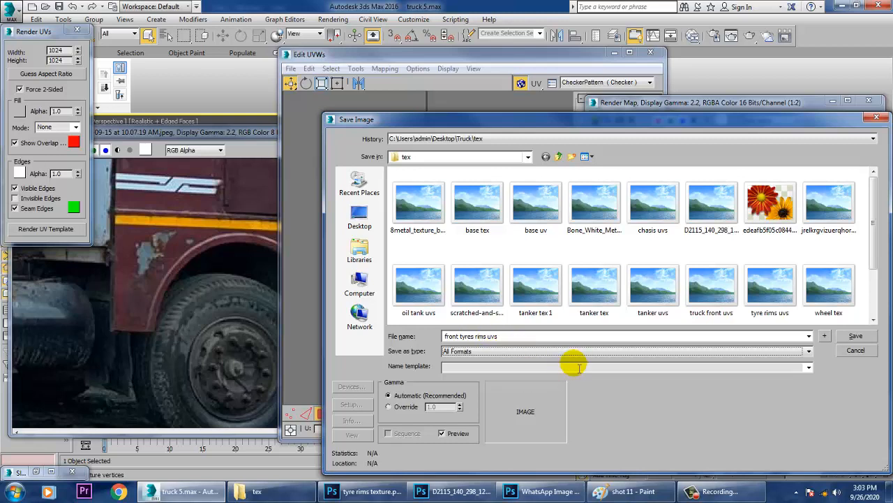
pyautogui.press('j')
pyautogui.click(851, 337)
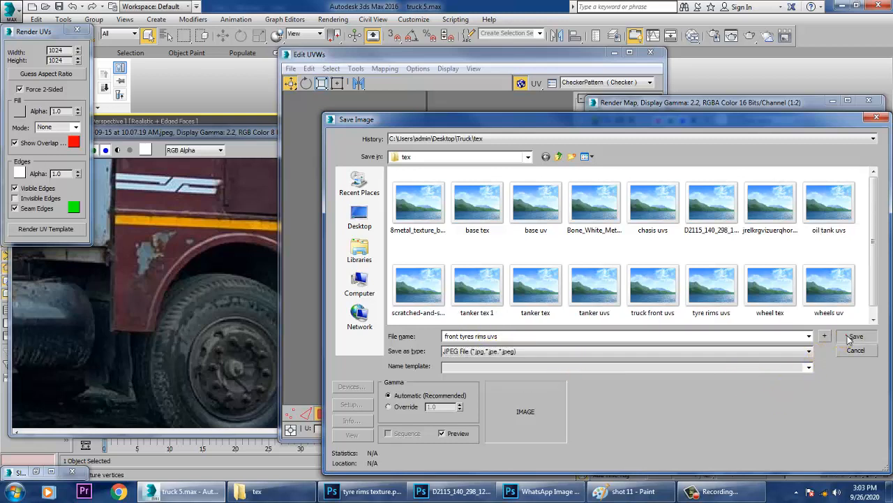
pyautogui.click(576, 359)
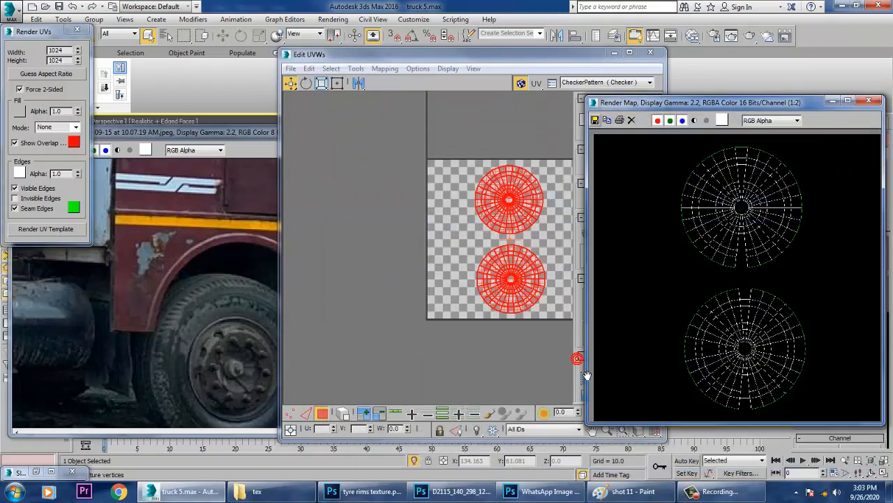
# Switch to Photoshop and open the "front tyres rims uvs" image from the tex folder.
pyautogui.click(626, 491)
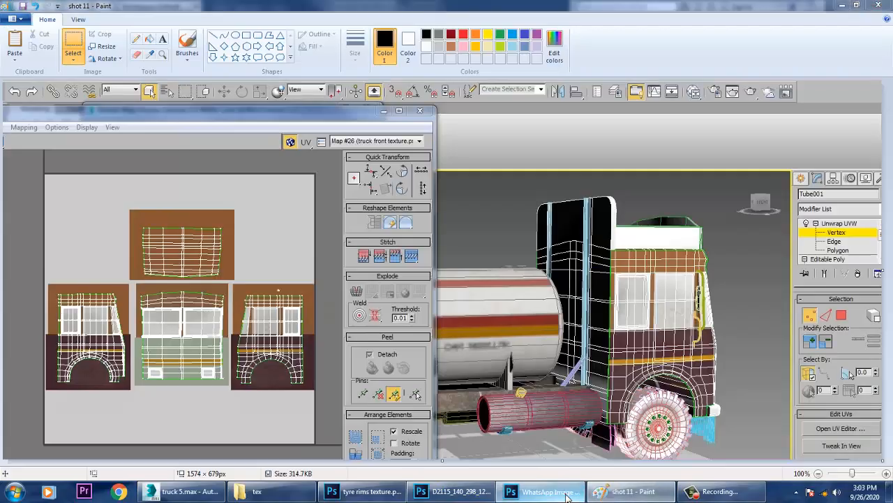
pyautogui.click(549, 492)
pyautogui.click(31, 7)
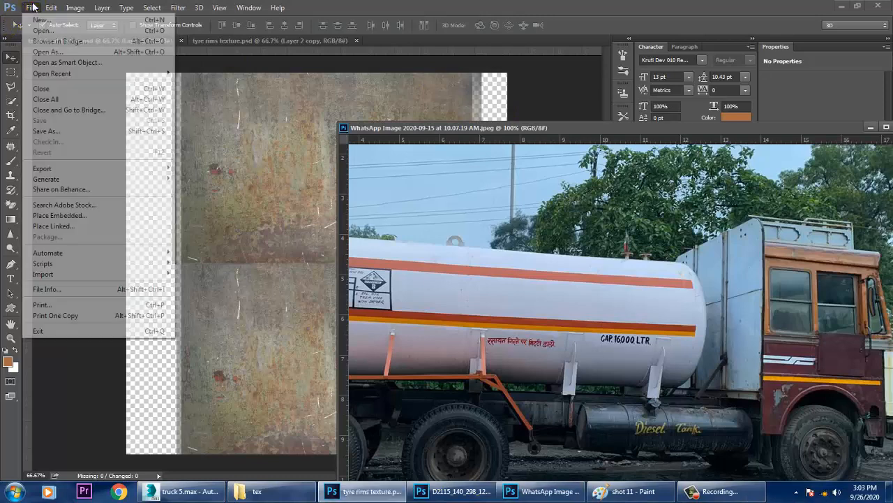
pyautogui.click(49, 30)
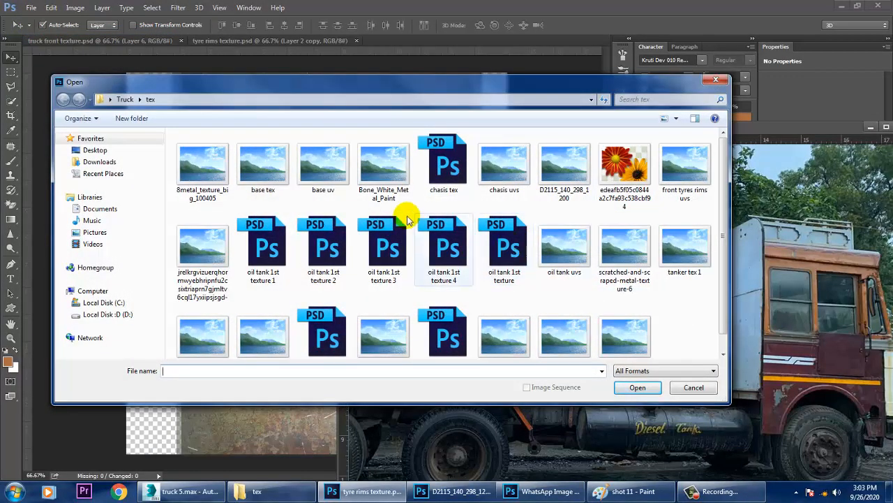
pyautogui.click(505, 180)
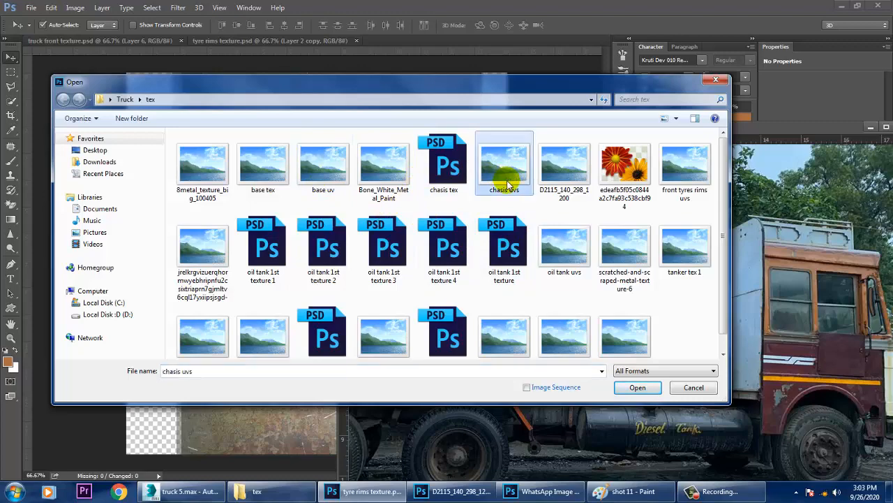
pyautogui.click(693, 176)
pyautogui.doubleClick(694, 178)
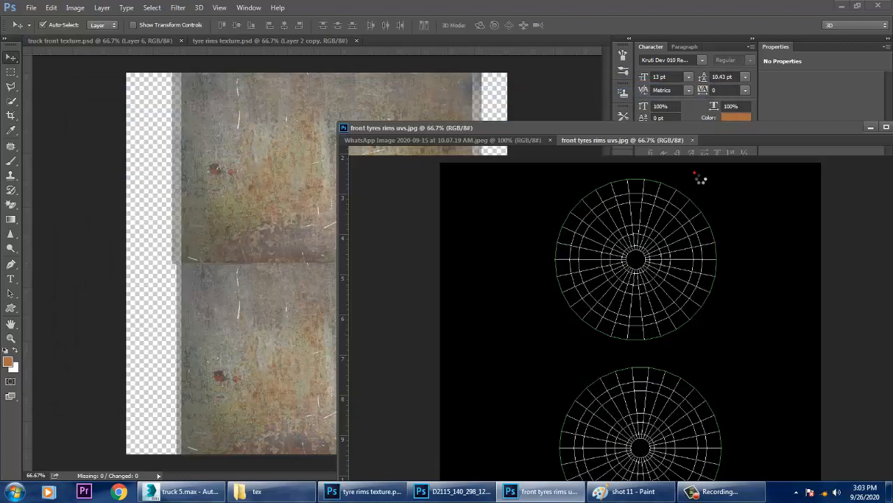
# Dock the floating UV template window with the other open documents and bring up tyre rims texture.psd.
pyautogui.moveTo(783, 129); pyautogui.dragTo(578, 41)
pyautogui.moveTo(551, 74); pyautogui.dragTo(550, 75)
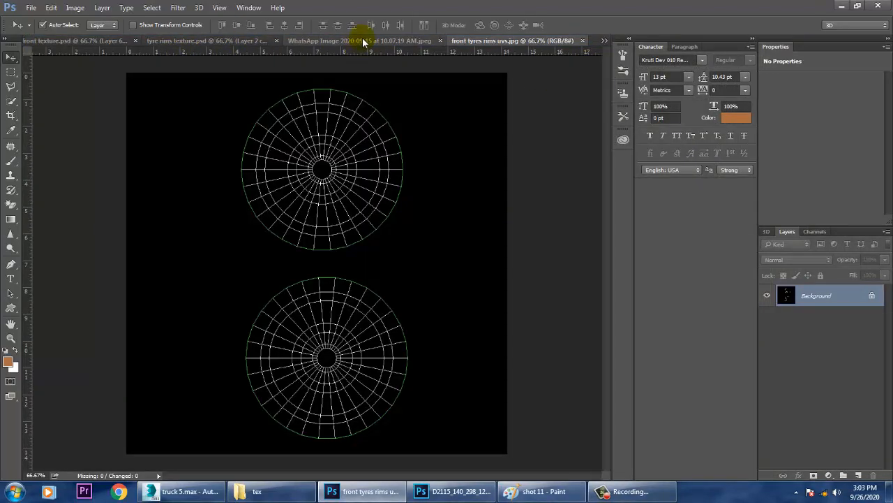
pyautogui.click(363, 41)
pyautogui.click(217, 41)
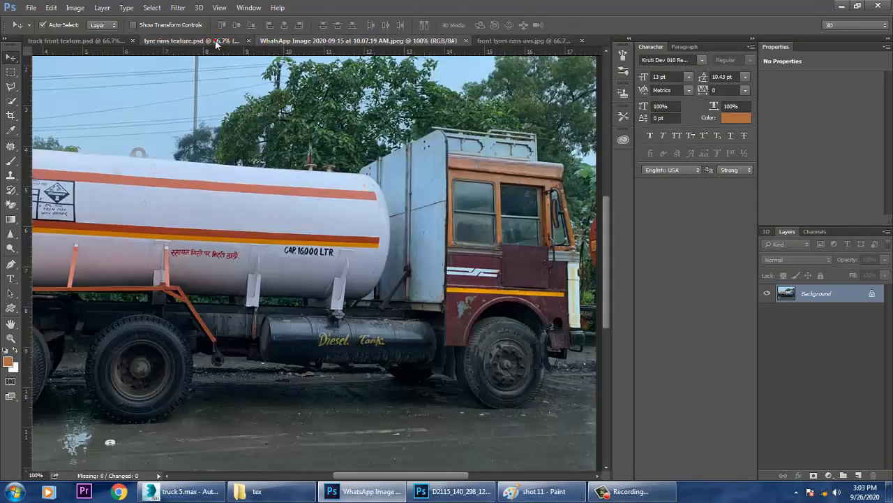
pyautogui.moveTo(423, 134); pyautogui.dragTo(459, 231)
pyautogui.hotkey('ctrl', 'z')
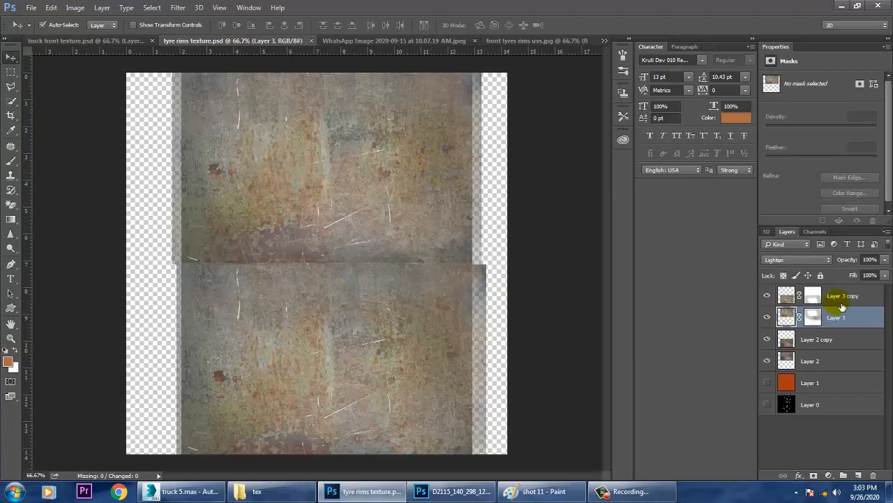
pyautogui.keyDown('ctrl'); pyautogui.click(830, 339); pyautogui.keyUp('ctrl')
pyautogui.click(842, 317)
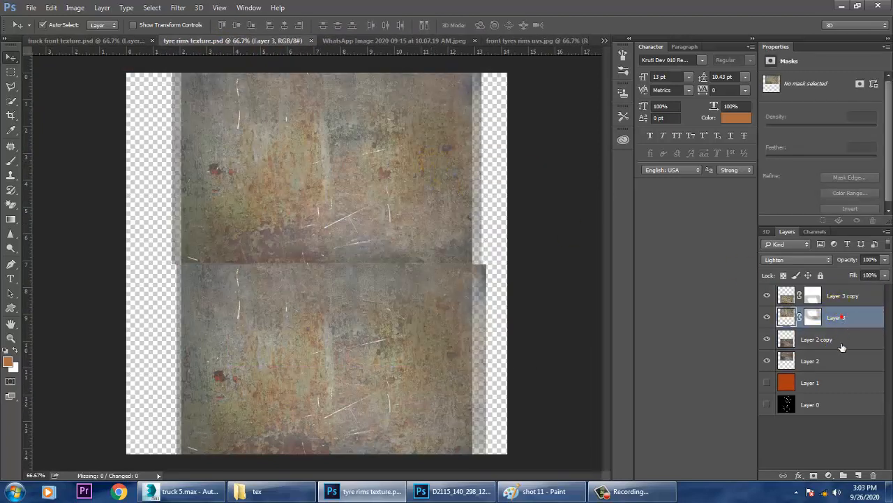
pyautogui.keyDown('ctrl'); pyautogui.click(841, 341); pyautogui.keyUp('ctrl')
pyautogui.moveTo(346, 225); pyautogui.dragTo(307, 237)
pyautogui.click(841, 362)
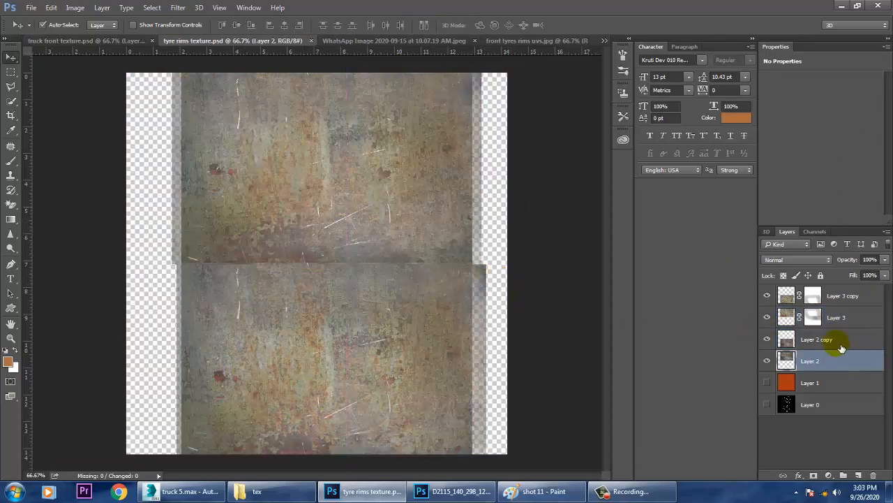
pyautogui.click(767, 360)
pyautogui.click(767, 339)
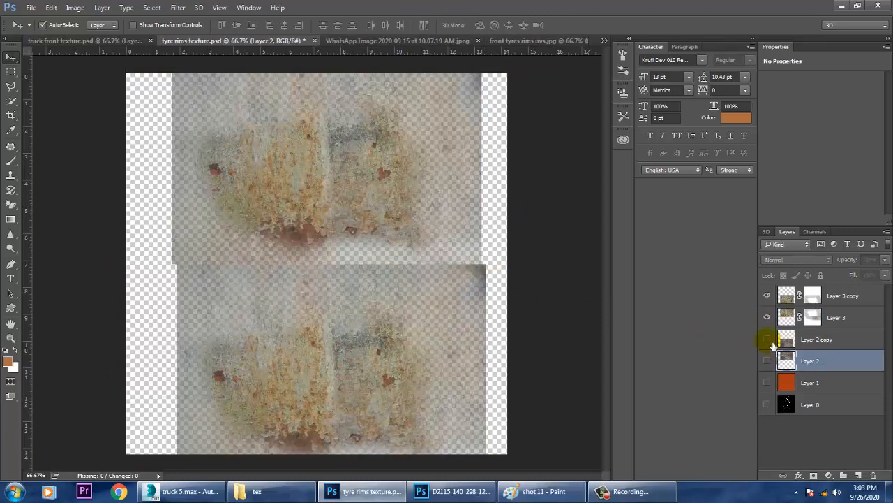
pyautogui.click(767, 338)
pyautogui.click(767, 361)
pyautogui.click(846, 325)
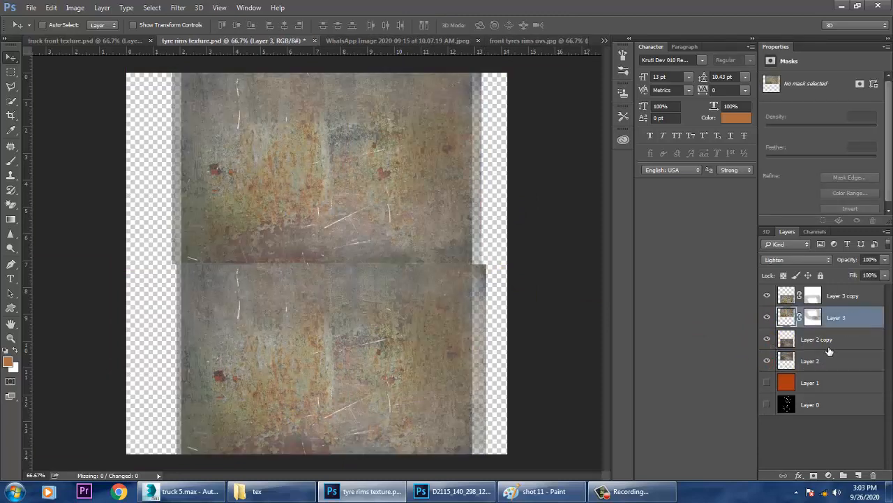
pyautogui.keyDown('ctrl'); pyautogui.click(827, 342); pyautogui.keyUp('ctrl')
pyautogui.moveTo(386, 202); pyautogui.dragTo(423, 208)
pyautogui.hotkey('ctrl', 'z')
# Copy Layer 3 copy, Layer 3, Layer 2 copy and Layer 2 from tyre rims texture.psd onto the front tyres rims uvs document.
pyautogui.click(829, 301)
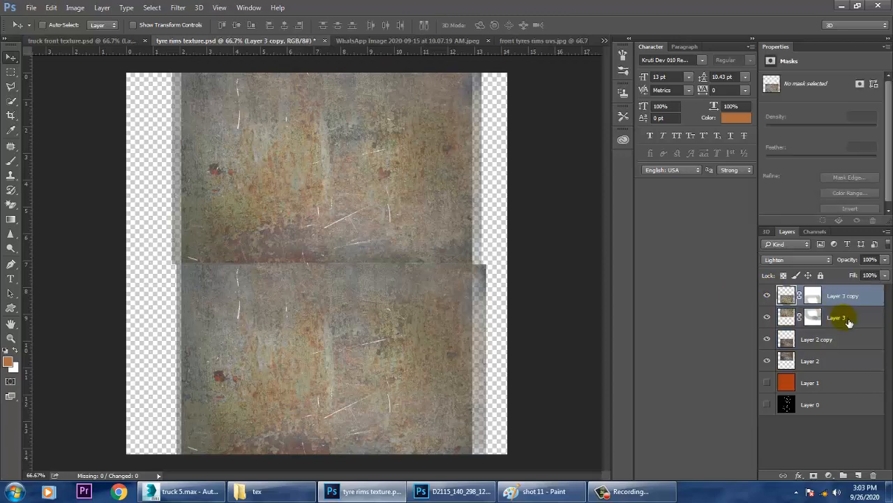
pyautogui.keyDown('shift'); pyautogui.click(848, 318); pyautogui.keyUp('shift')
pyautogui.keyDown('shift'); pyautogui.click(830, 340); pyautogui.keyUp('shift')
pyautogui.keyDown('shift'); pyautogui.click(823, 361); pyautogui.keyUp('shift')
pyautogui.moveTo(370, 240); pyautogui.dragTo(338, 271)
pyautogui.click(494, 223)
pyautogui.click(413, 311)
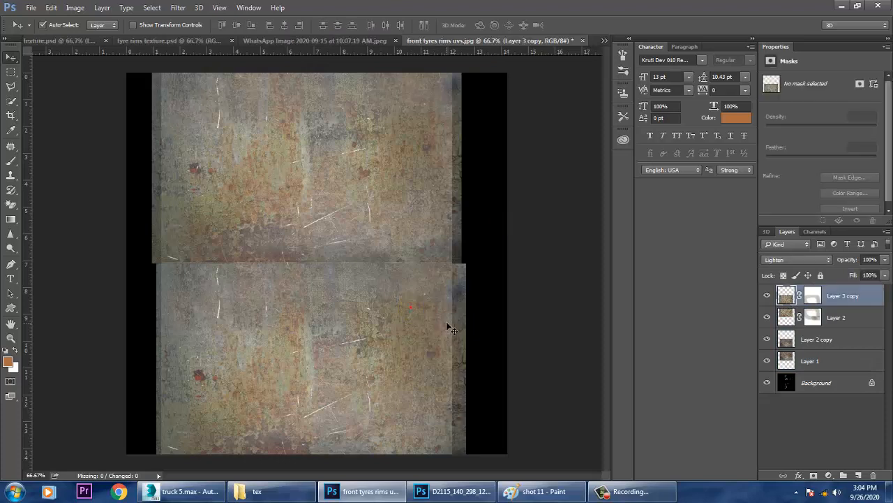
pyautogui.moveTo(406, 301); pyautogui.dragTo(444, 335)
pyautogui.hotkey('ctrl', 'z')
pyautogui.hotkey('ctrl', 'z')
pyautogui.hotkey('ctrl', 'z')
pyautogui.hotkey('ctrl', 'z')
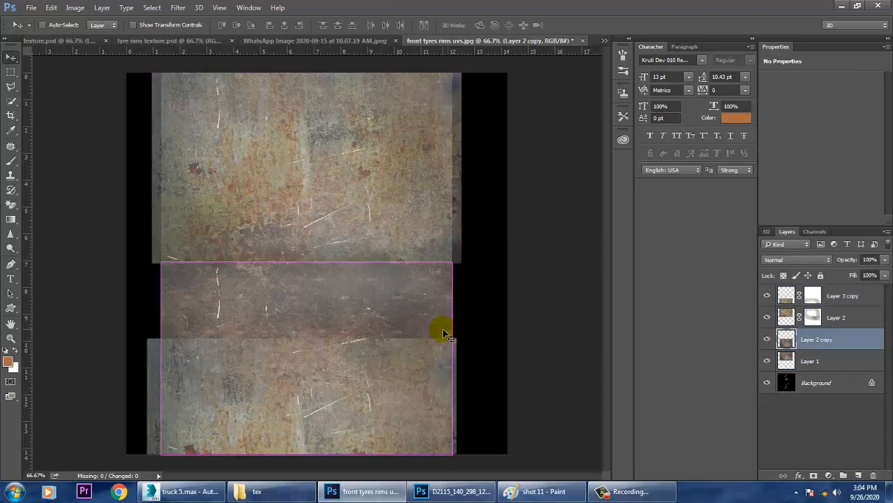
pyautogui.hotkey('ctrl', 'alt', 'z')
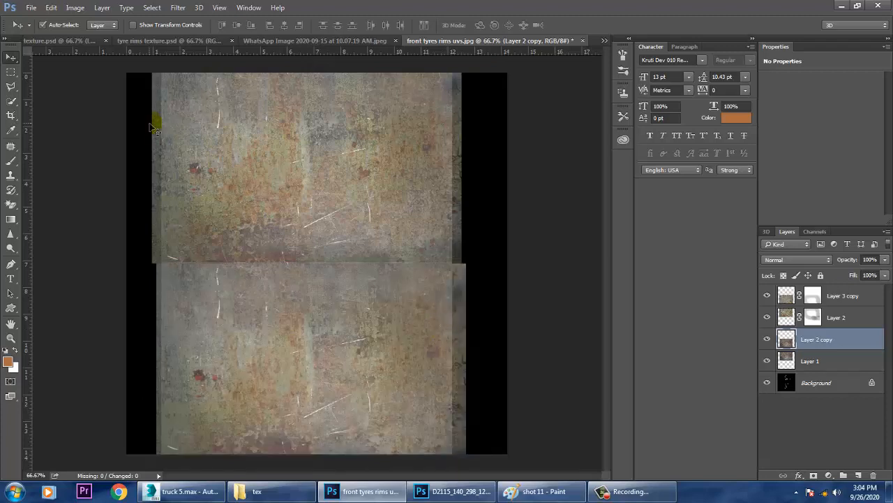
# Hide the Background UV layer and save the document as the Photoshop file "front tyres rims texture" in the tex folder.
pyautogui.click(768, 383)
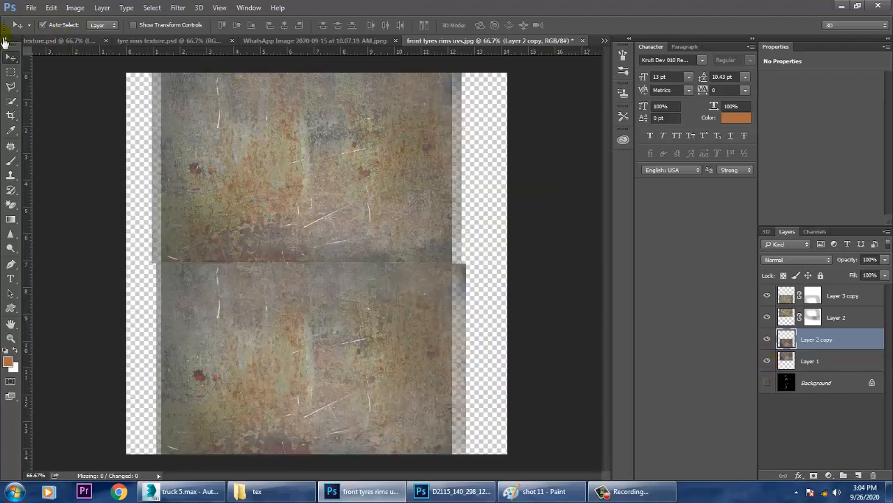
pyautogui.click(31, 8)
pyautogui.click(97, 133)
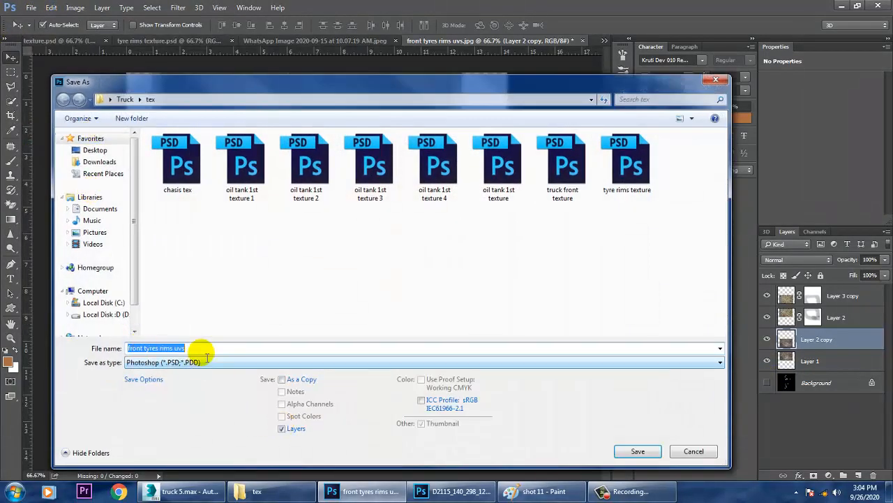
pyautogui.click(208, 348)
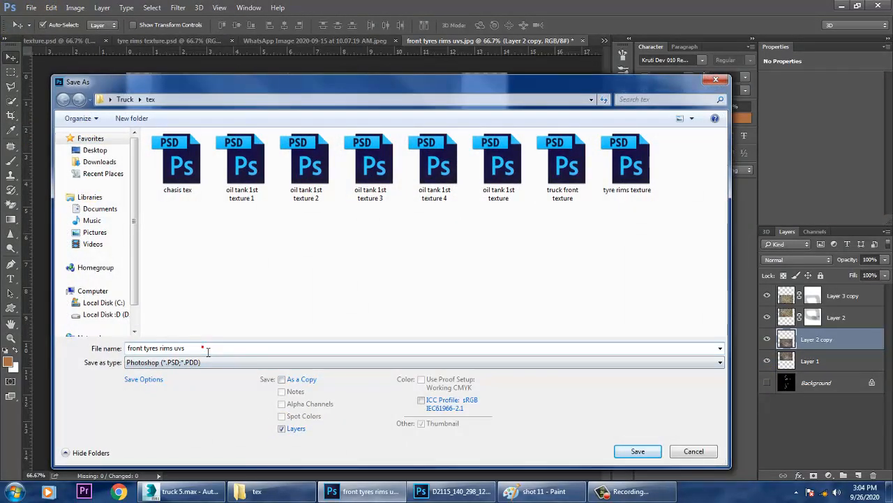
pyautogui.press('BackSpace')
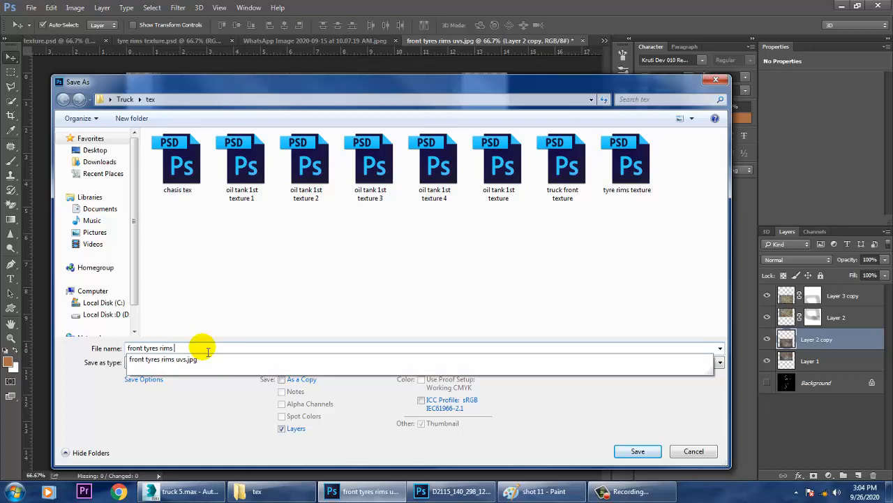
pyautogui.write('text')
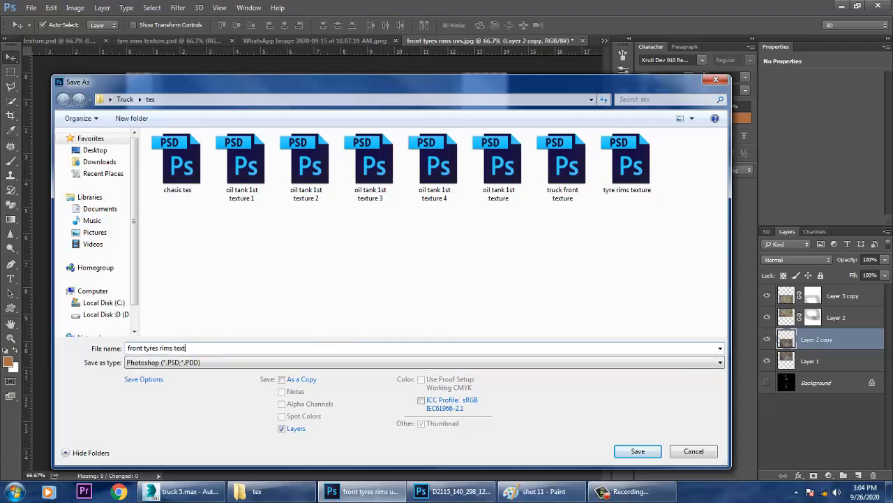
pyautogui.write('ure')
pyautogui.press('Return')
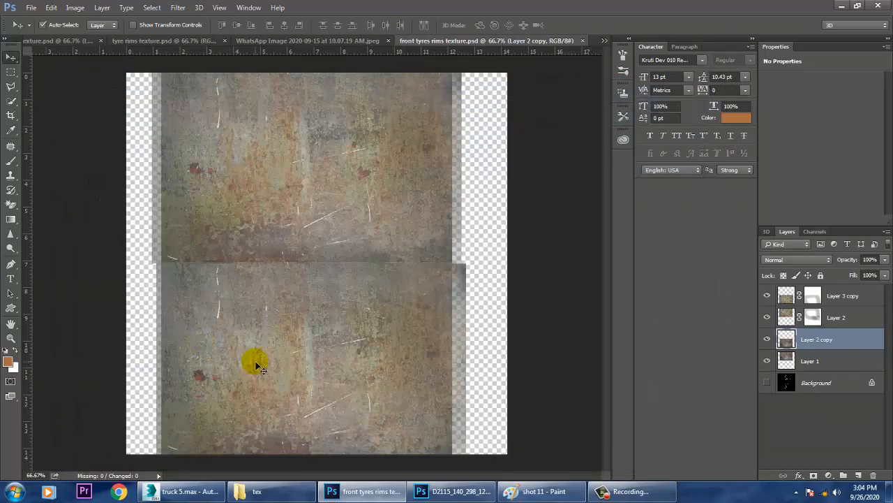
# Switch to 3ds Max, minimize the UV render and UV editor windows, and leave Unwrap UVW polygon selection with the whole wheel object selected.
pyautogui.click(189, 491)
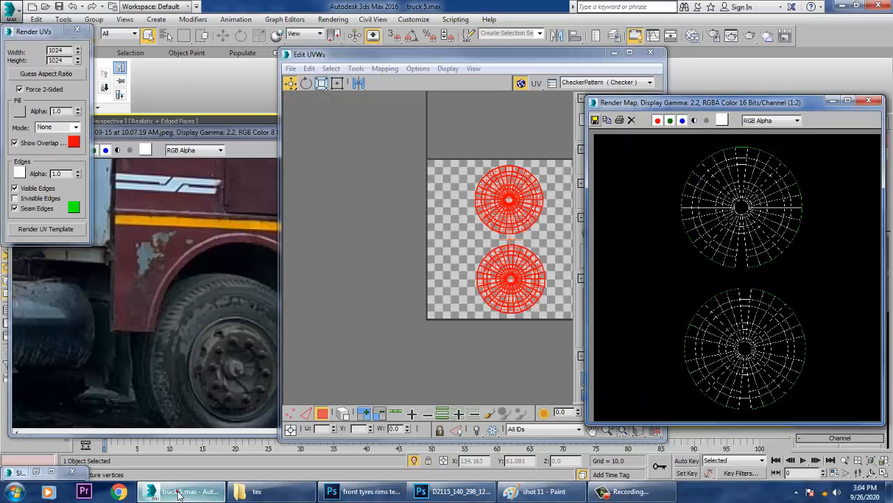
pyautogui.click(829, 102)
pyautogui.click(612, 54)
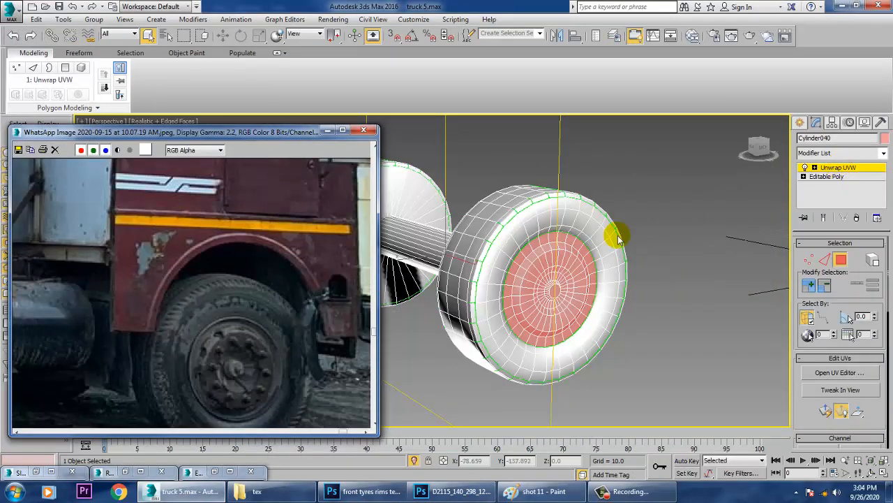
pyautogui.click(837, 169)
pyautogui.click(501, 260)
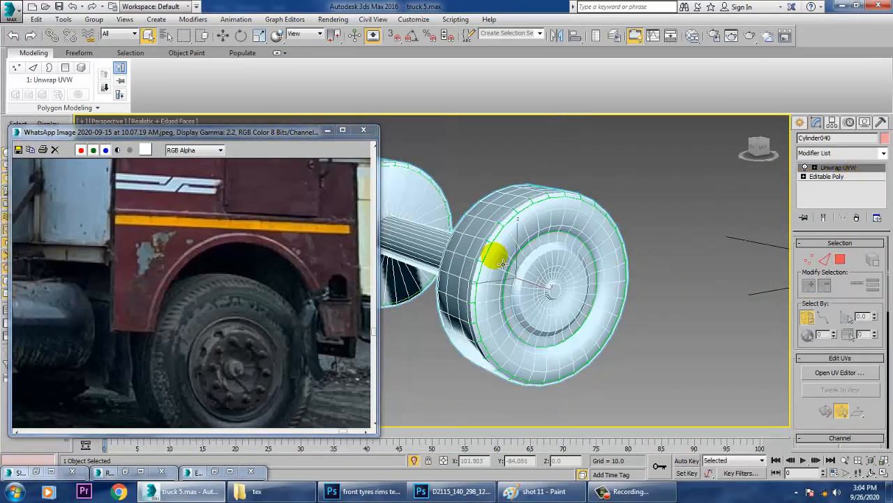
# Create a VRayMtl with the front tyres rims texture PSD as its diffuse bitmap, assign it to the wheels and display it in the viewport.
pyautogui.press('m')
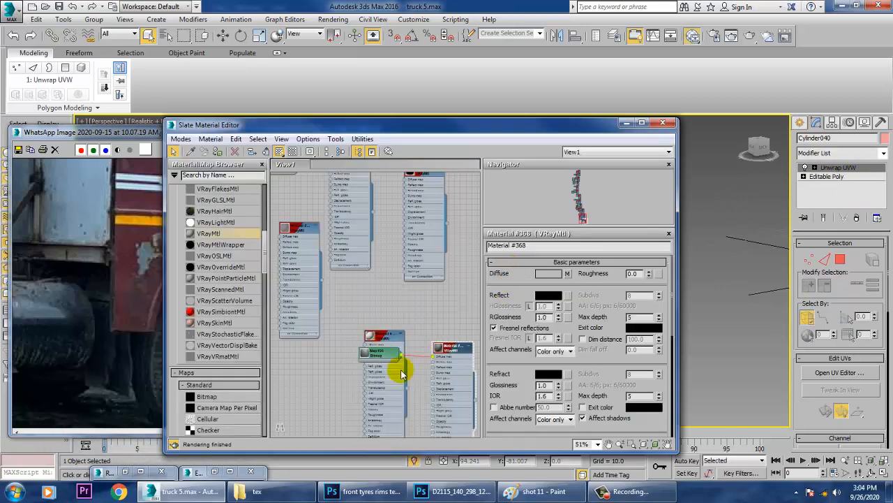
pyautogui.moveTo(405, 370); pyautogui.dragTo(368, 222, button='middle')
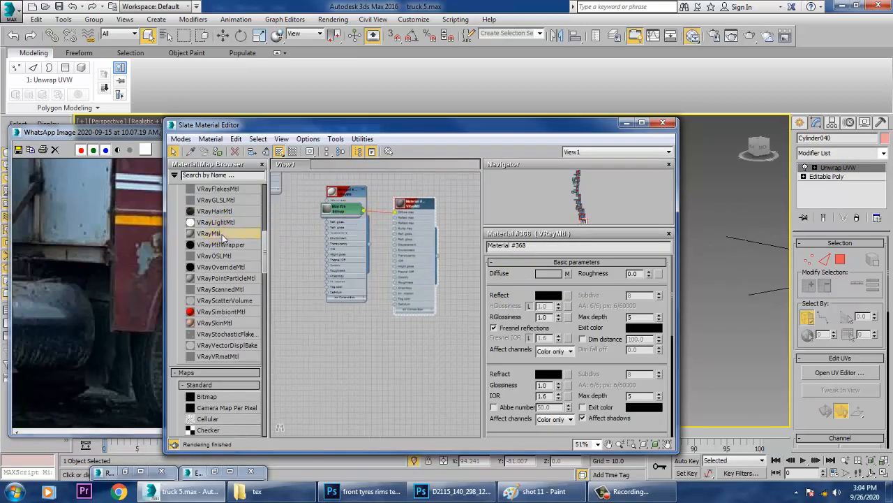
pyautogui.moveTo(222, 235); pyautogui.dragTo(311, 328)
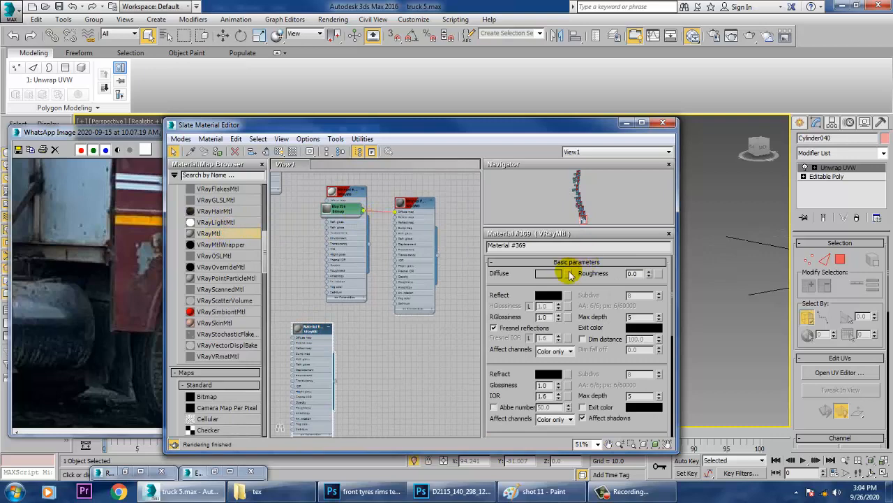
pyautogui.click(569, 273)
pyautogui.doubleClick(352, 118)
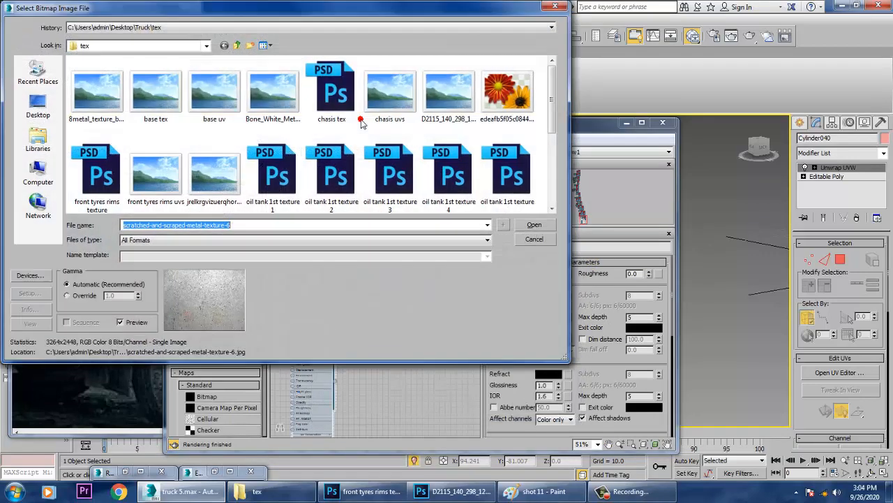
pyautogui.doubleClick(94, 188)
pyautogui.click(252, 274)
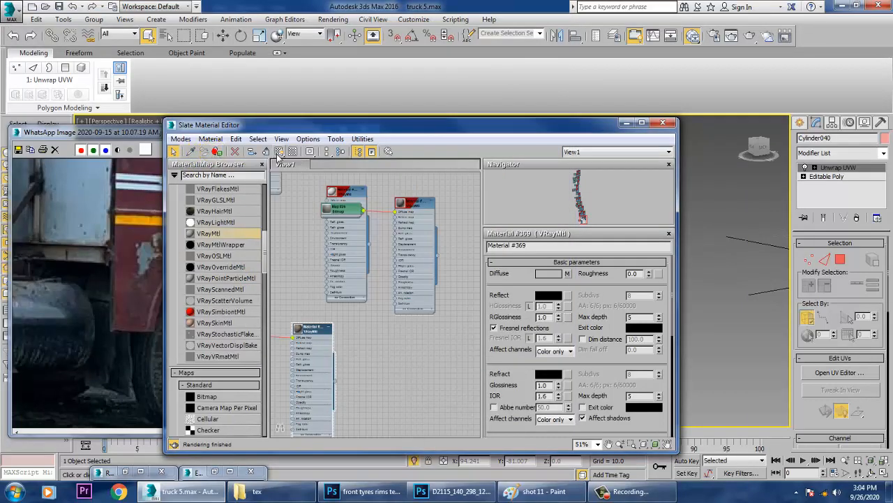
pyautogui.click(627, 123)
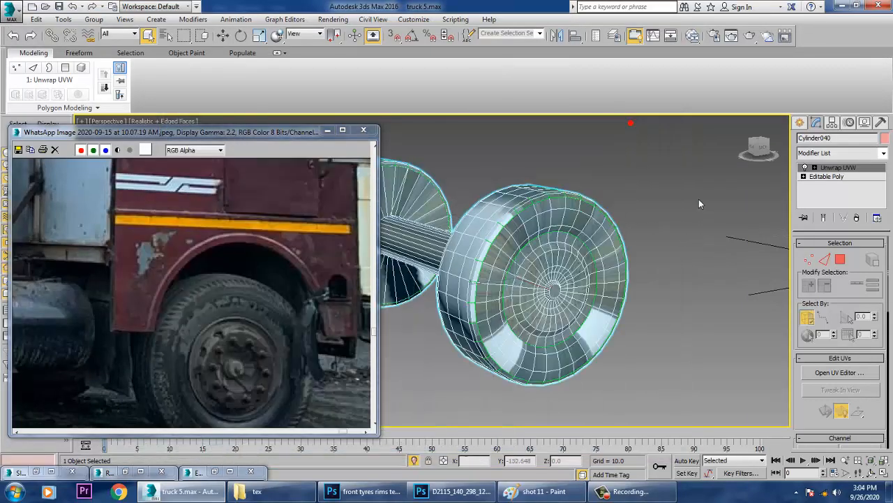
pyautogui.click(652, 255)
pyautogui.keyDown('alt'); pyautogui.moveTo(614, 264); pyautogui.dragTo(602, 278, button='middle'); pyautogui.keyUp('alt')
pyautogui.scroll(2, 577, 270)
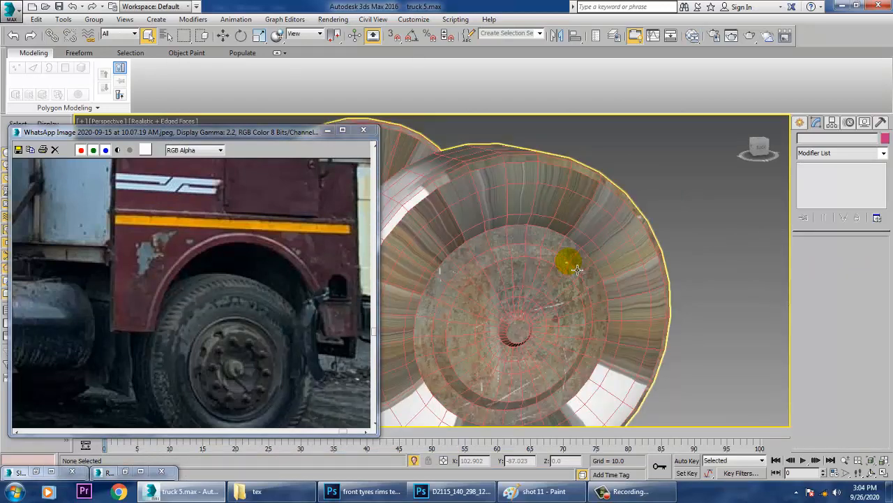
# Select the wheel object's Unwrap UVW polygons and invert the selection so it covers everything except the rims.
pyautogui.click(558, 269)
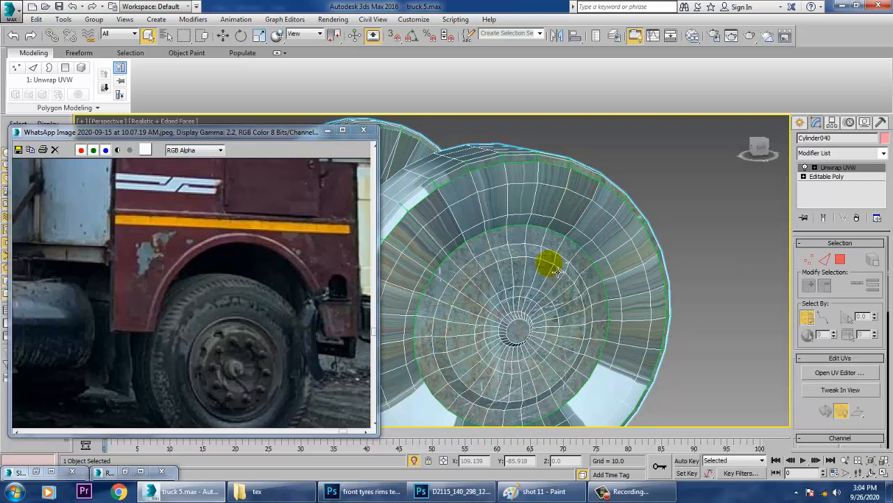
pyautogui.click(598, 260)
pyautogui.click(840, 260)
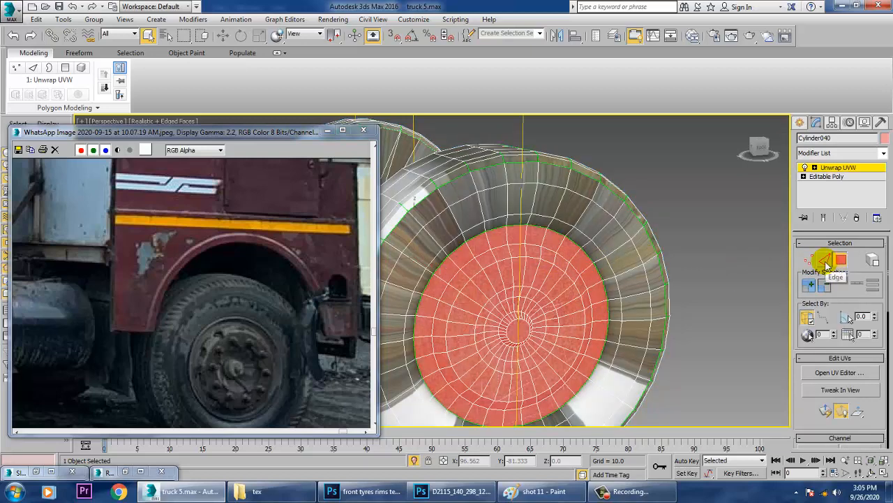
pyautogui.hotkey('ctrl', 'i')
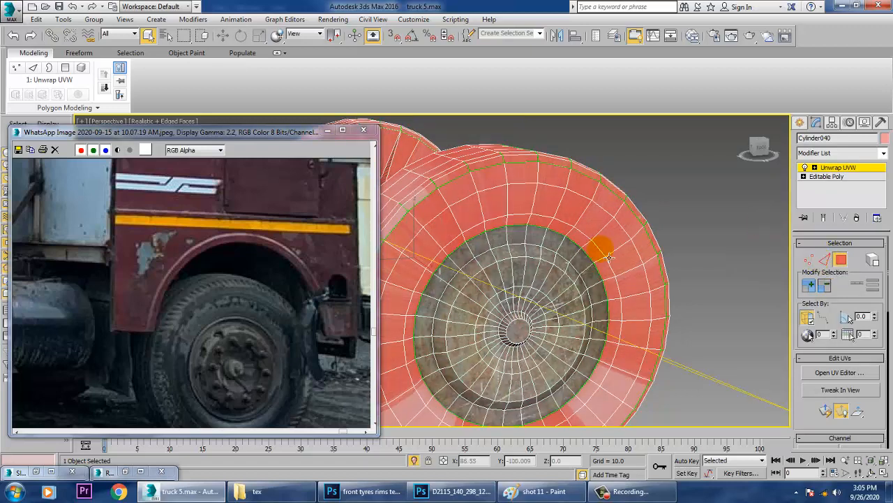
# Try to assign the existing dark VRayMtl, Material #65 with its noise bump map, to the selected polygons outside the rims.
pyautogui.press('m')
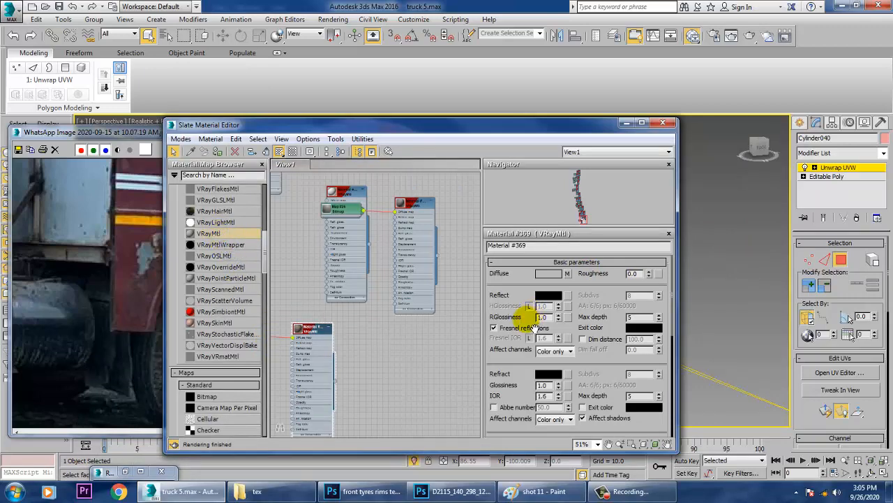
pyautogui.moveTo(379, 212); pyautogui.dragTo(395, 421, button='middle')
pyautogui.moveTo(377, 290); pyautogui.dragTo(411, 371, button='middle')
pyautogui.moveTo(397, 188); pyautogui.dragTo(421, 373, button='middle')
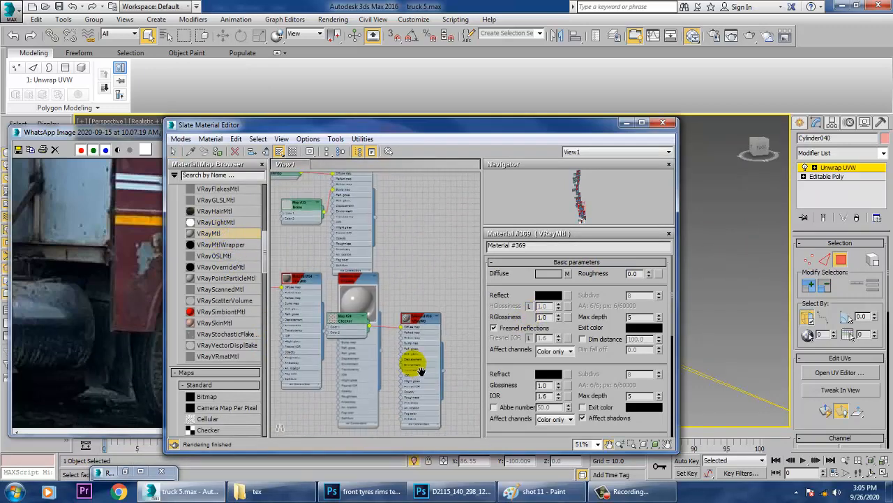
pyautogui.moveTo(394, 260); pyautogui.dragTo(424, 349, button='middle')
pyautogui.moveTo(384, 275); pyautogui.dragTo(445, 402, button='middle')
pyautogui.moveTo(416, 279); pyautogui.dragTo(432, 374, button='middle')
pyautogui.click(415, 328)
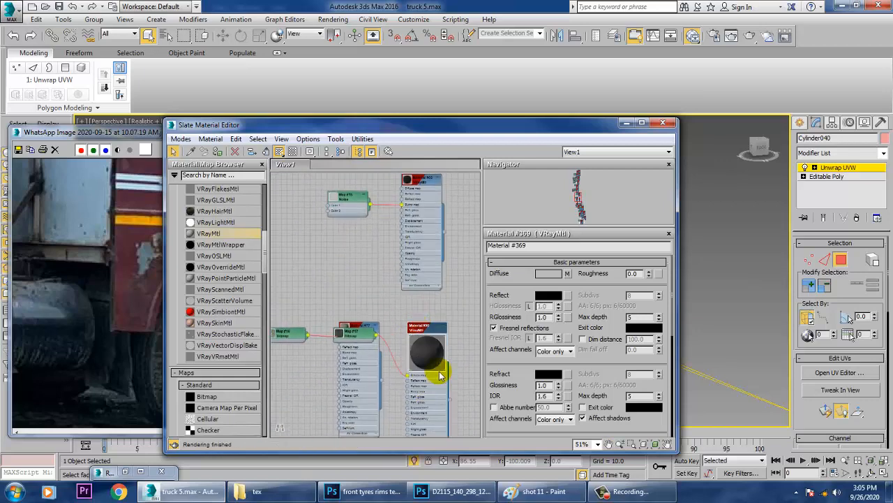
pyautogui.moveTo(425, 253); pyautogui.dragTo(425, 365, button='middle')
pyautogui.click(407, 296)
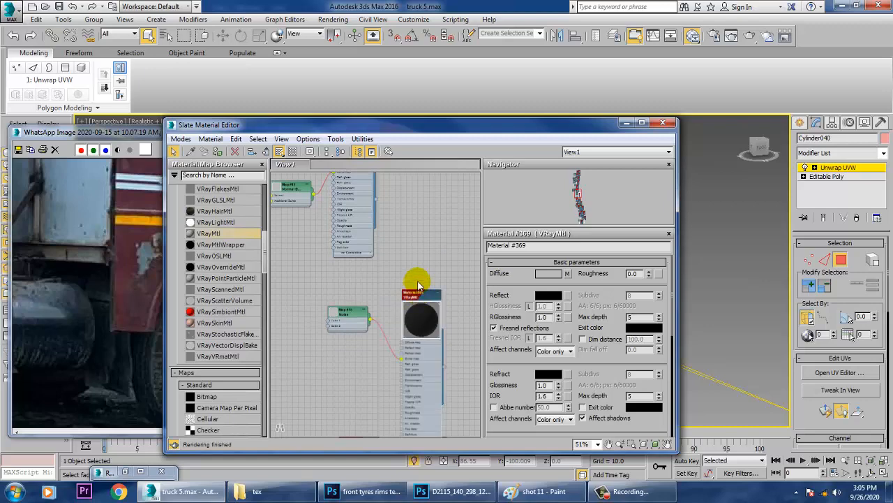
pyautogui.moveTo(415, 279); pyautogui.dragTo(434, 356, button='middle')
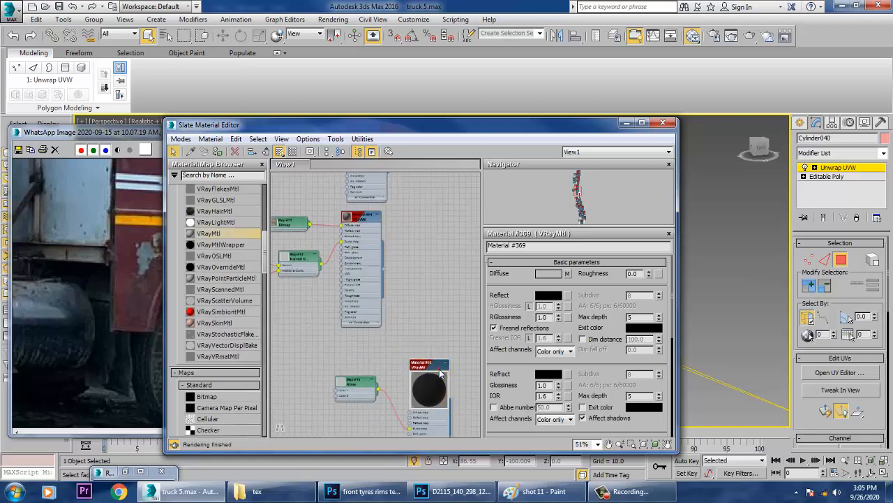
pyautogui.doubleClick(439, 373)
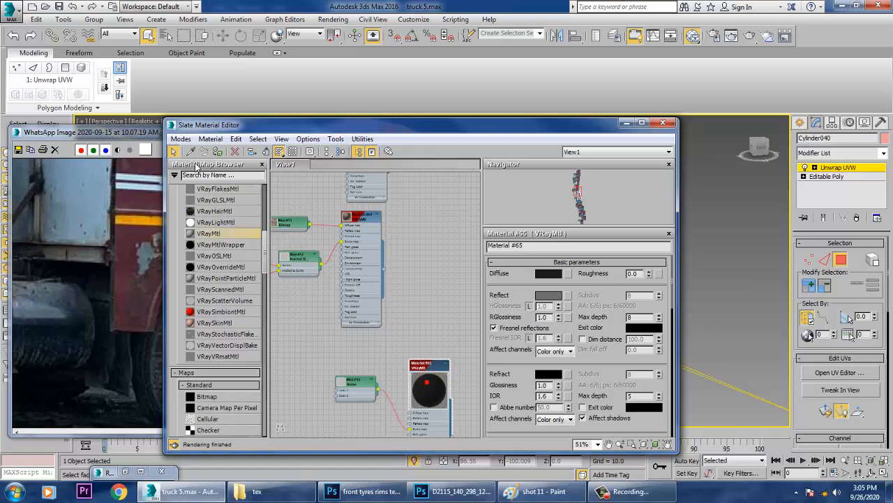
pyautogui.click(627, 123)
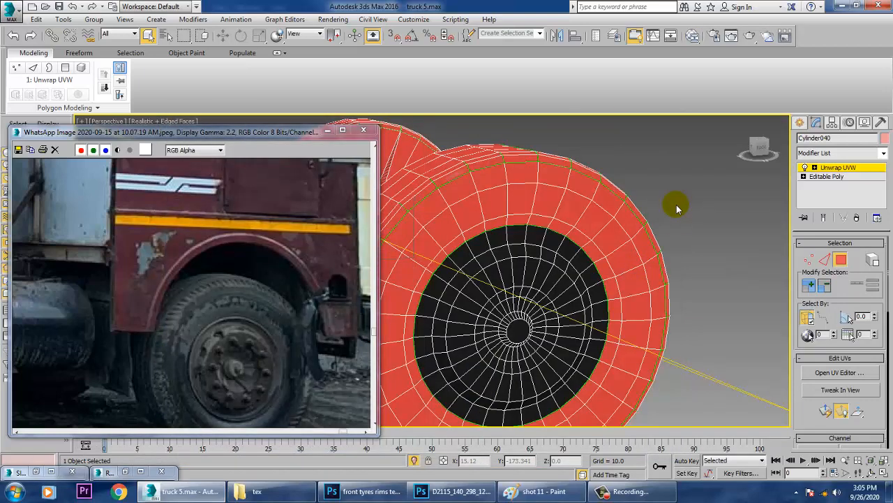
# Convert the rust-textured wheel object to an Editable Poly.
pyautogui.rightClick(603, 208)
pyautogui.moveTo(656, 325)
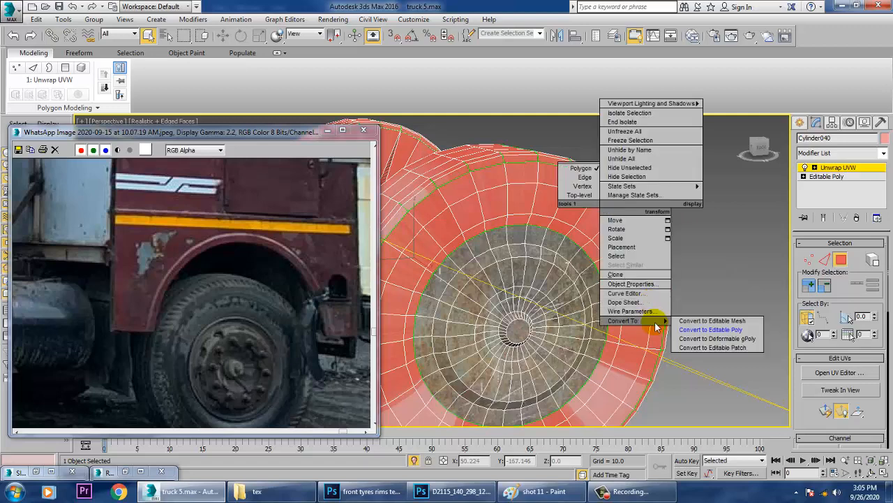
pyautogui.click(737, 329)
pyautogui.keyDown('alt'); pyautogui.moveTo(668, 263); pyautogui.dragTo(604, 255, button='middle'); pyautogui.keyUp('alt')
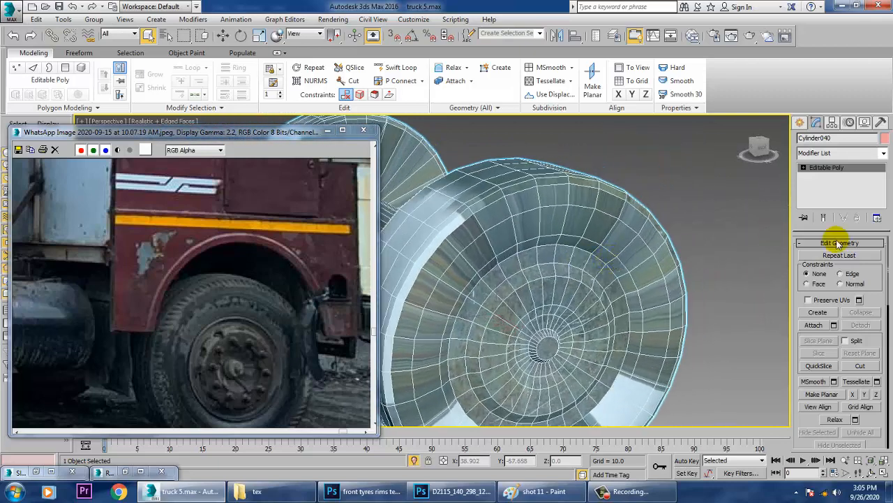
# Select the ring of radial edges on the near wheel's rim and convert it to a polygon selection of the rim face.
pyautogui.click(803, 168)
pyautogui.click(823, 186)
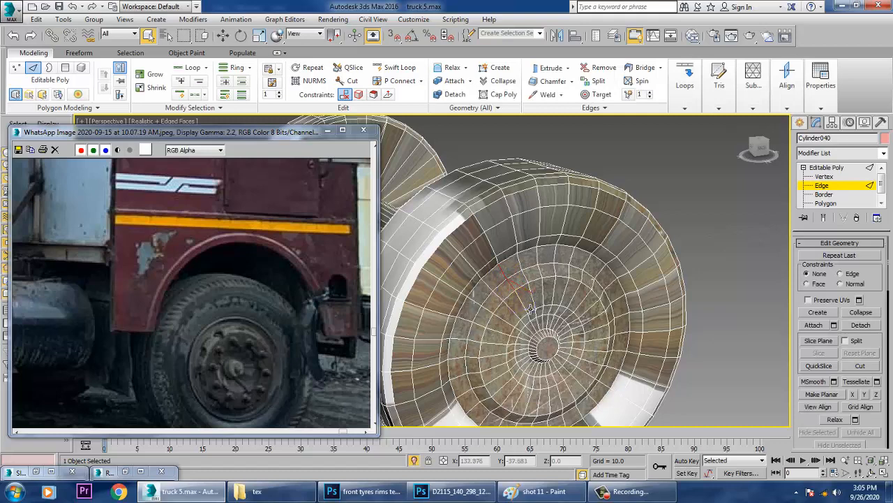
pyautogui.scroll(3, 538, 323)
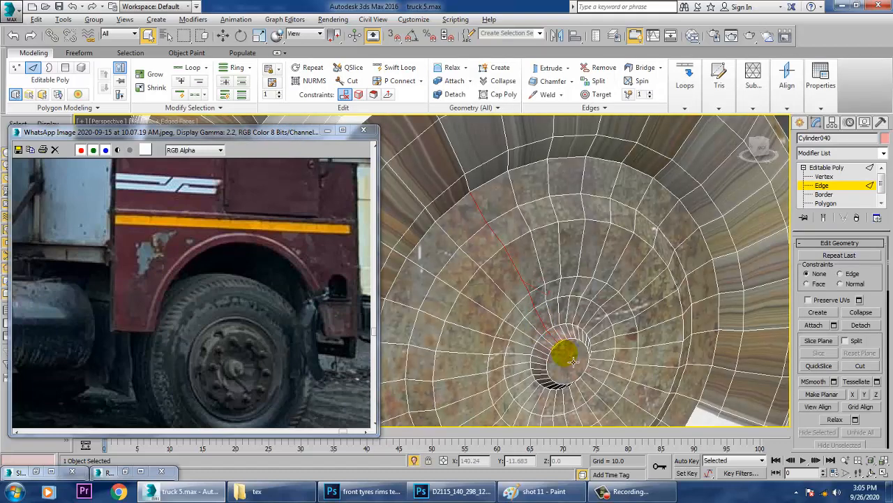
pyautogui.hotkey('alt', 'r')
pyautogui.moveTo(878, 382); pyautogui.dragTo(871, 265)
pyautogui.moveTo(877, 301); pyautogui.dragTo(877, 338)
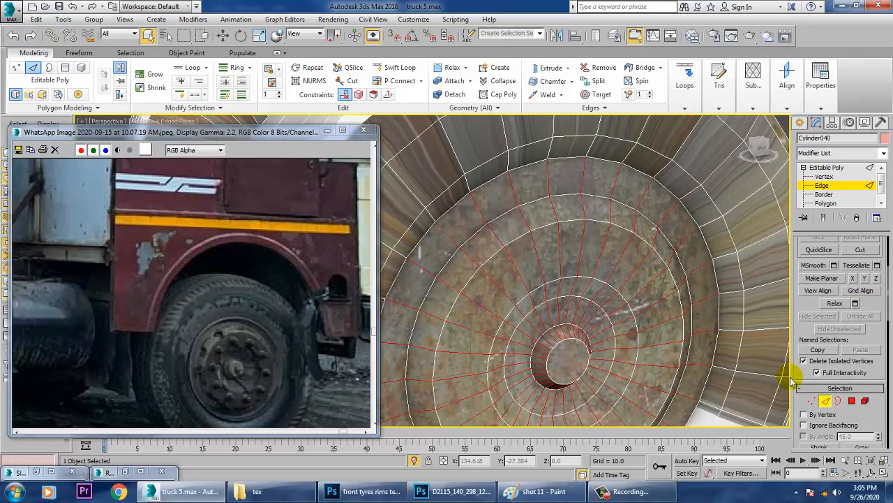
pyautogui.keyDown('ctrl'); pyautogui.click(851, 400); pyautogui.keyUp('ctrl')
pyautogui.scroll(-5, 620, 319)
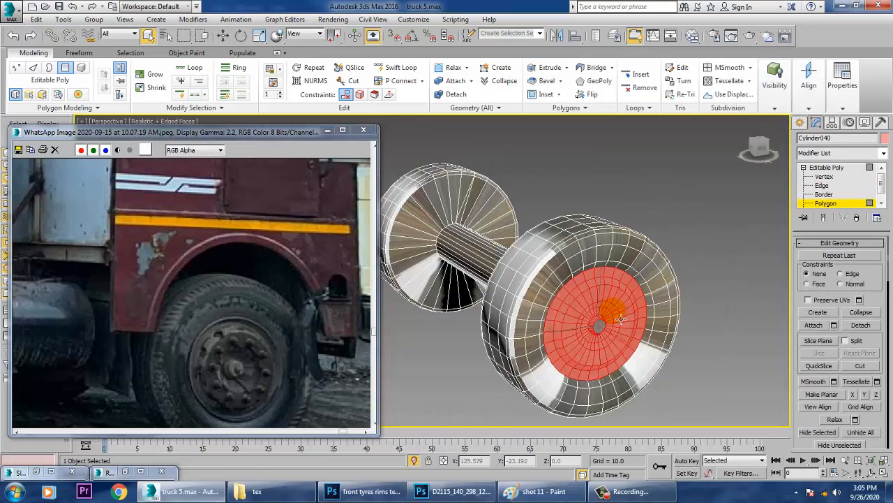
pyautogui.keyDown('alt'); pyautogui.moveTo(621, 319); pyautogui.dragTo(513, 305, button='middle'); pyautogui.keyUp('alt')
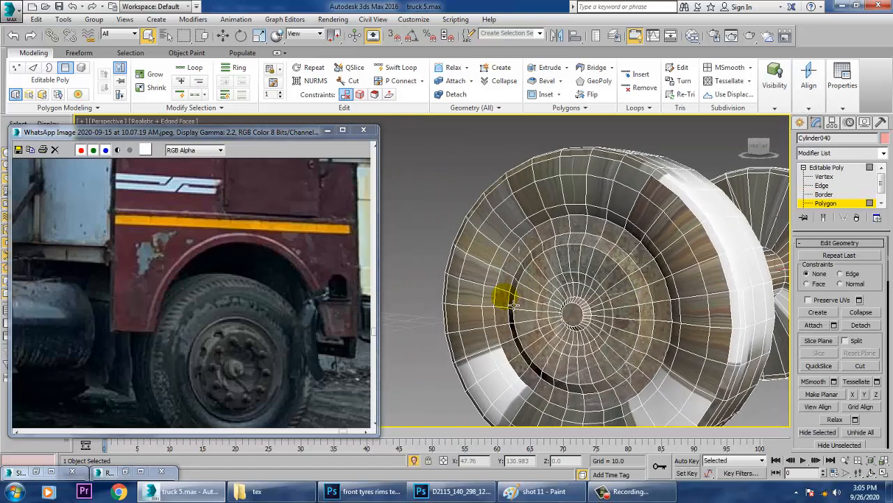
# Select the rings of radial edges on the rims of both wheels at edge level.
pyautogui.click(823, 185)
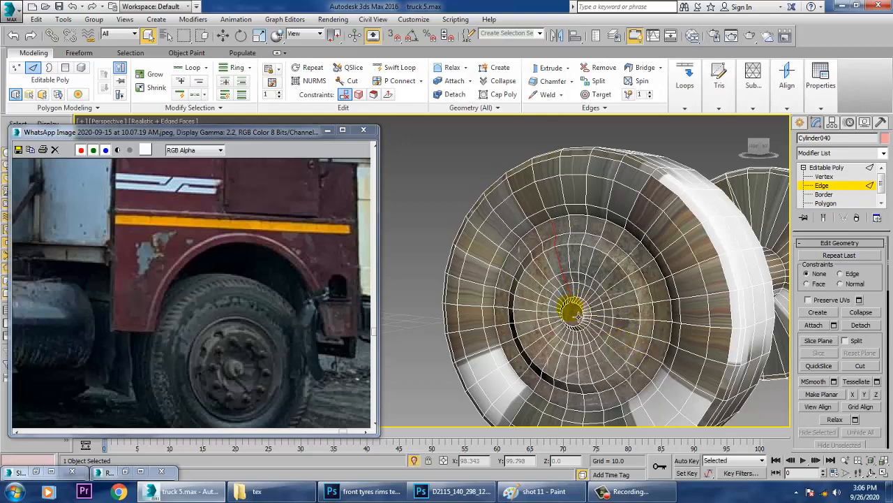
pyautogui.keyDown('alt'); pyautogui.moveTo(576, 316); pyautogui.dragTo(559, 298, button='middle'); pyautogui.keyUp('alt')
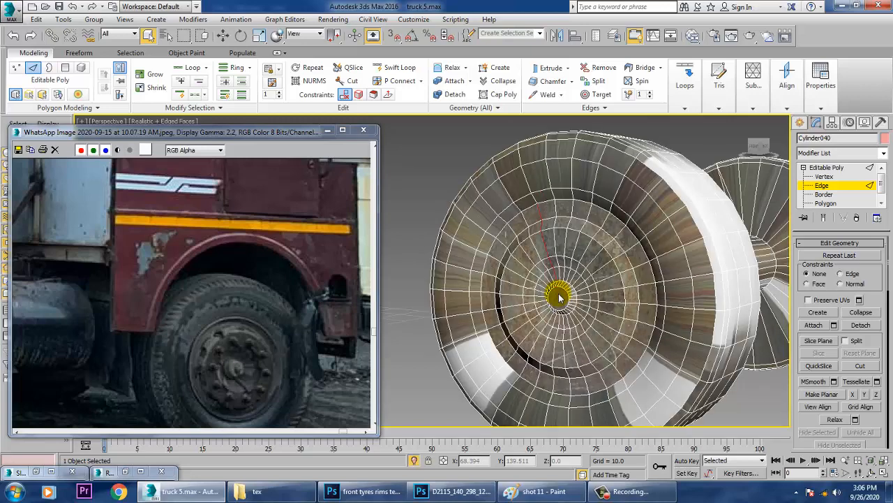
pyautogui.hotkey('alt', 'r')
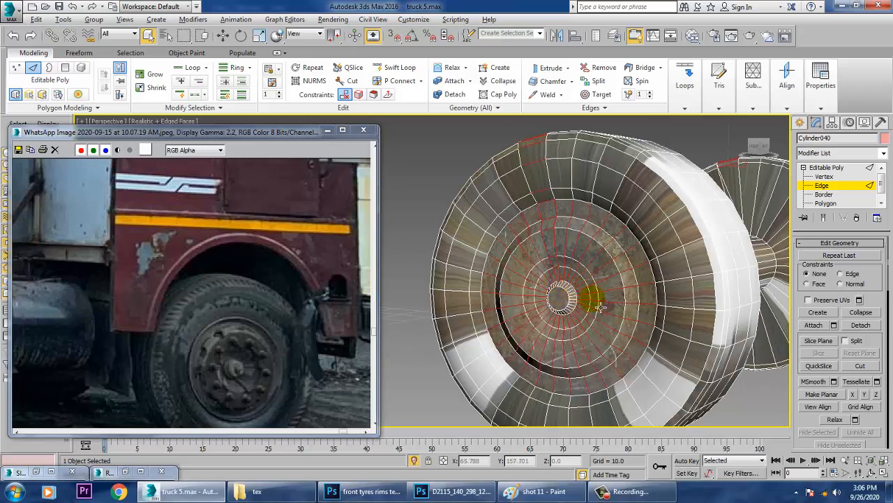
pyautogui.scroll(-5, 677, 292)
pyautogui.keyDown('alt'); pyautogui.moveTo(678, 280); pyautogui.dragTo(641, 292, button='middle'); pyautogui.keyUp('alt')
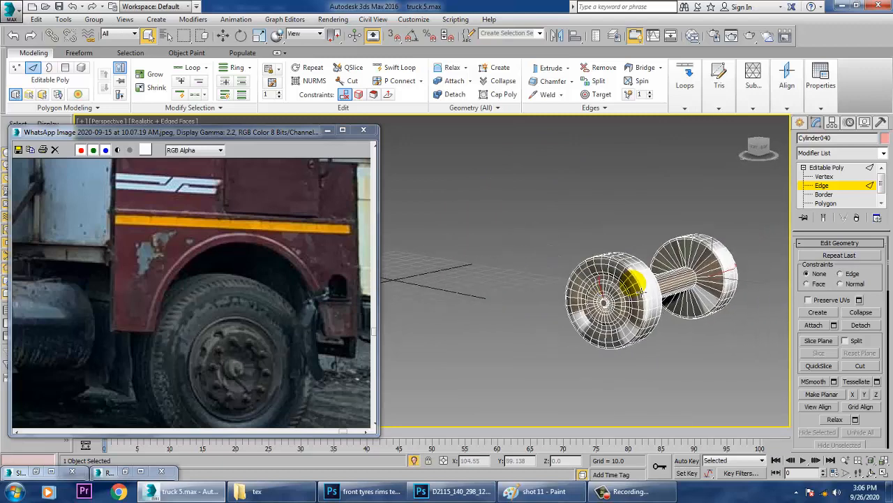
pyautogui.scroll(5, 641, 293)
pyautogui.scroll(5, 542, 336)
pyautogui.scroll(-4, 517, 331)
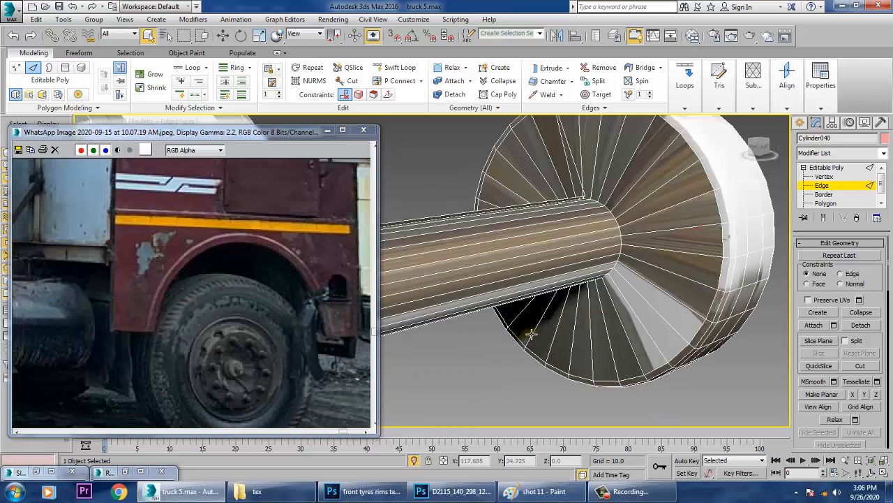
pyautogui.moveTo(532, 333); pyautogui.dragTo(769, 302, button='middle')
pyautogui.moveTo(567, 312); pyautogui.dragTo(646, 324, button='middle')
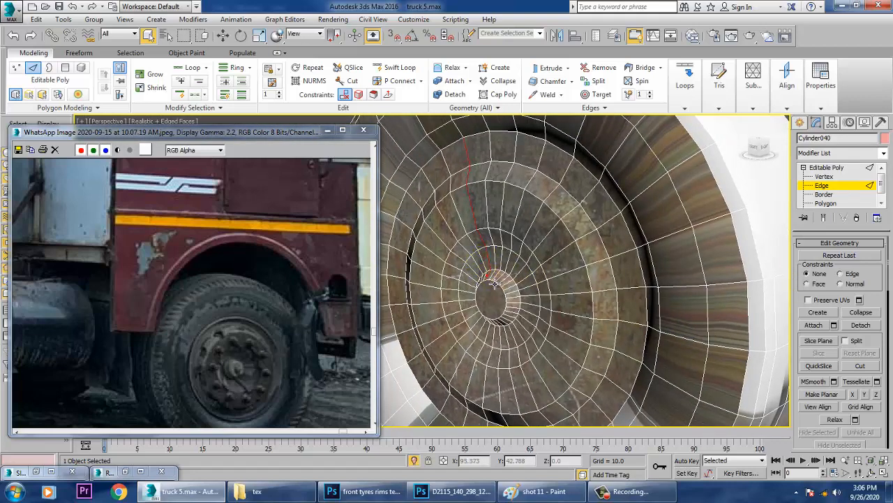
pyautogui.scroll(-8, 601, 256)
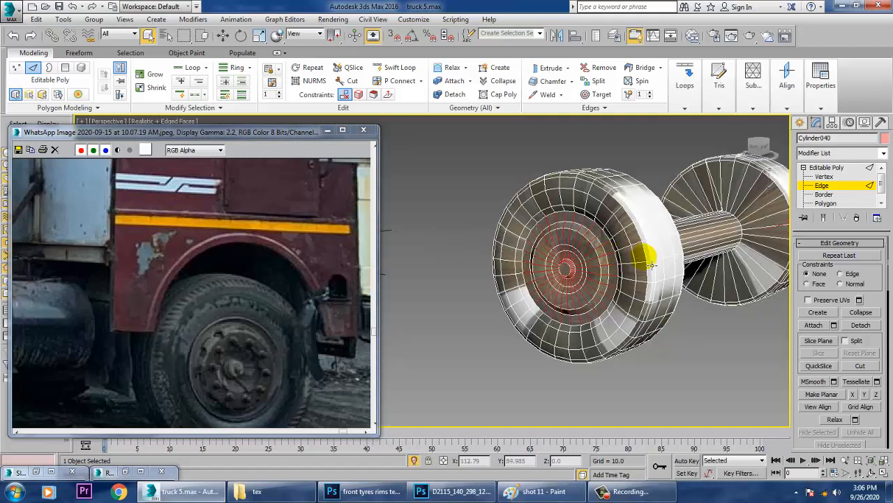
pyautogui.moveTo(628, 253); pyautogui.dragTo(528, 264, button='middle')
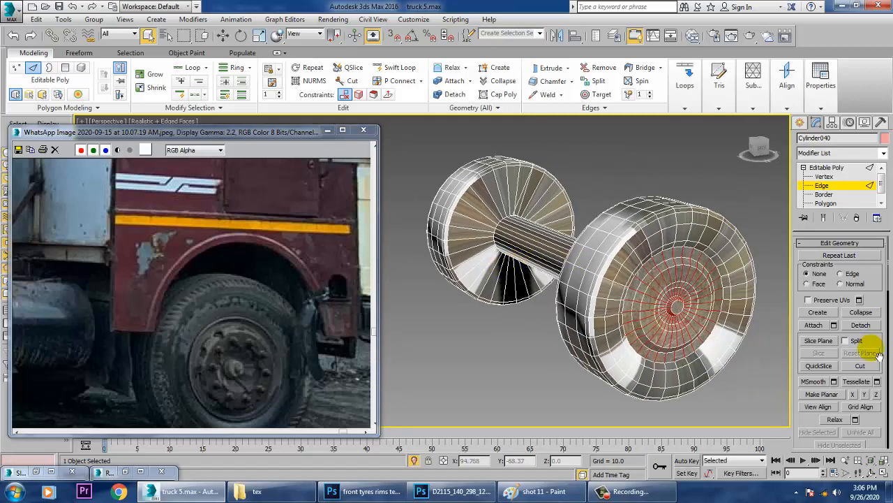
# Convert the selected rim edges to a polygon selection and invert it to cover the tyres and axle instead.
pyautogui.scroll(5, 873, 284)
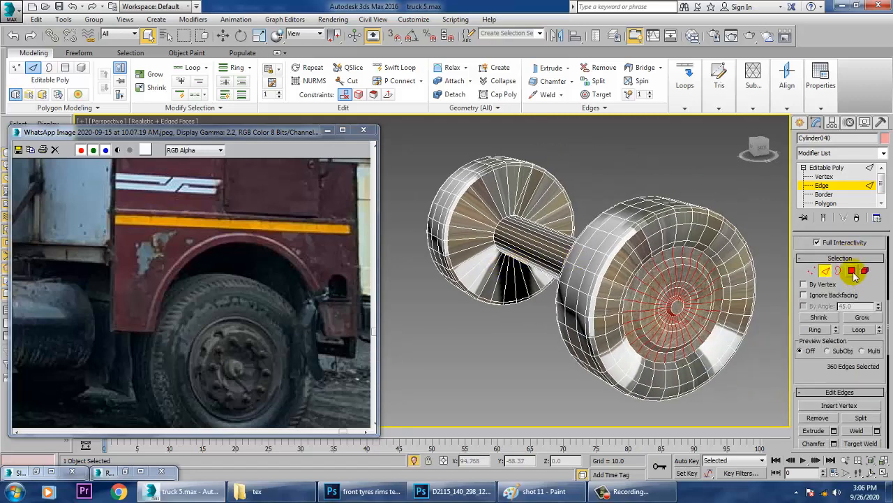
pyautogui.keyDown('ctrl'); pyautogui.click(854, 273); pyautogui.keyUp('ctrl')
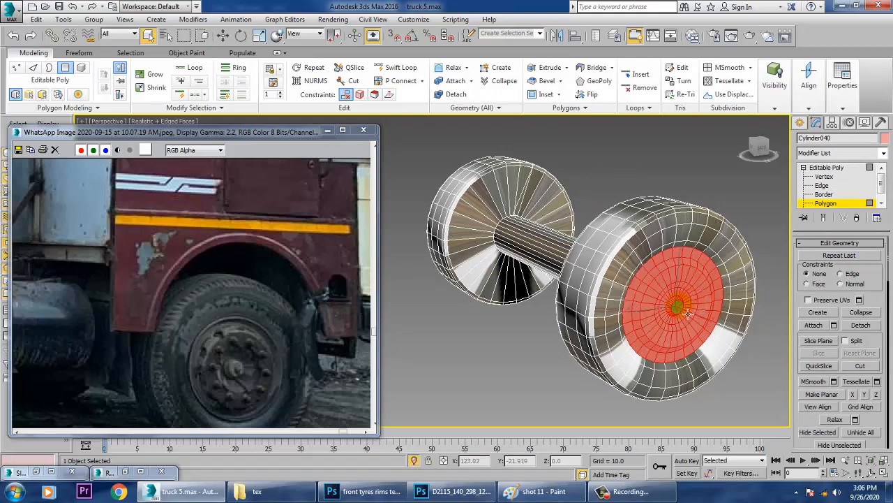
pyautogui.keyDown('alt'); pyautogui.moveTo(591, 270); pyautogui.dragTo(718, 259, button='middle'); pyautogui.keyUp('alt')
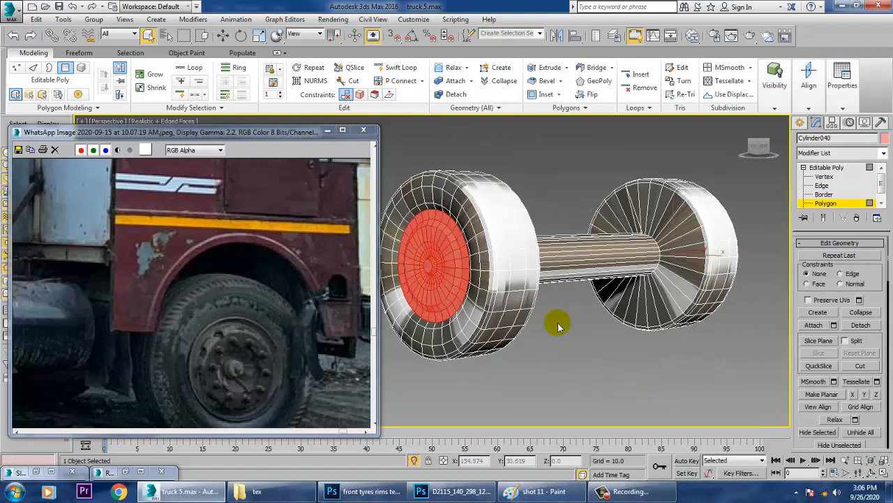
pyautogui.hotkey('ctrl', 'i')
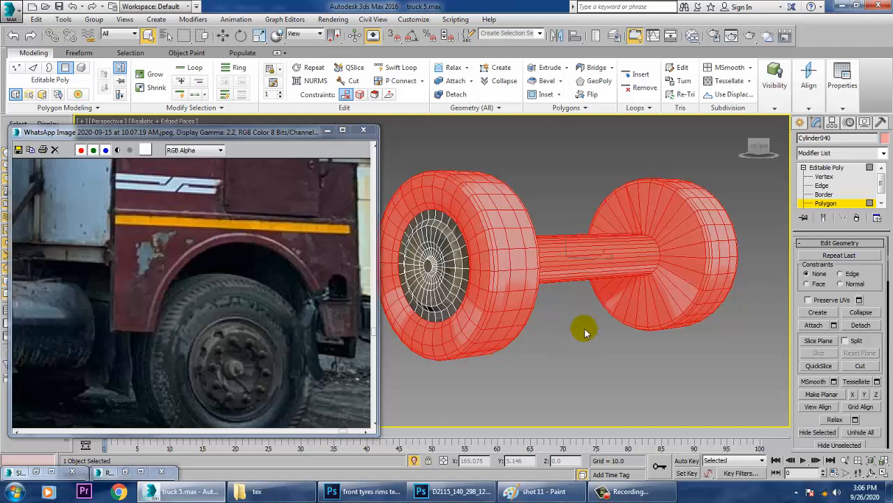
# Assign the dark VRayMtl, Material #65, to the selected tyre and axle polygons, keeping the rust texture on the rims.
pyautogui.keyDown('alt'); pyautogui.moveTo(588, 282); pyautogui.dragTo(528, 279, button='middle'); pyautogui.keyUp('alt')
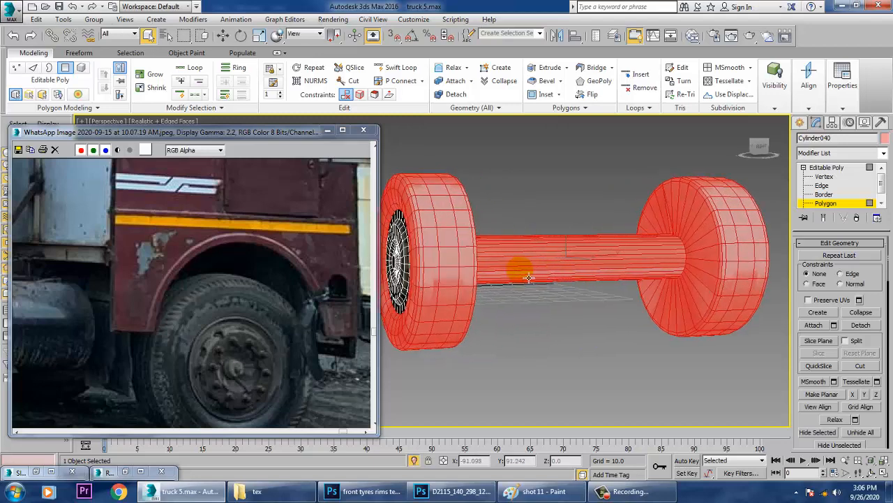
pyautogui.press('m')
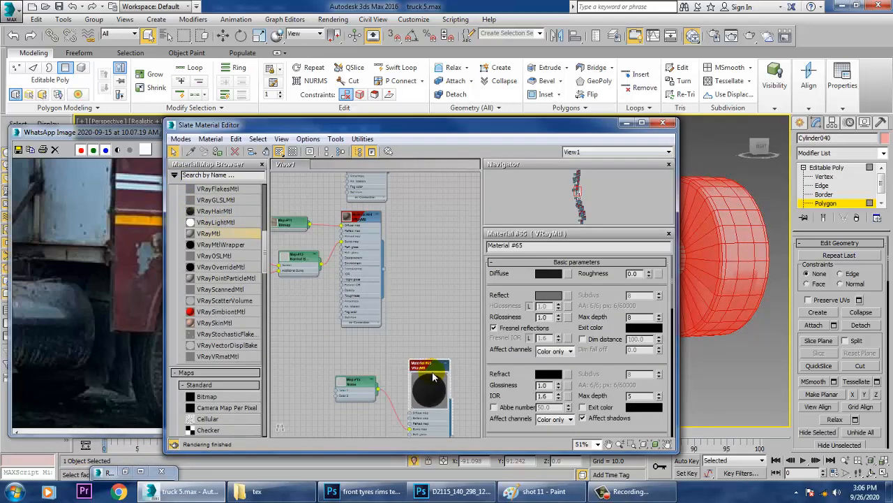
pyautogui.click(626, 123)
pyautogui.click(682, 162)
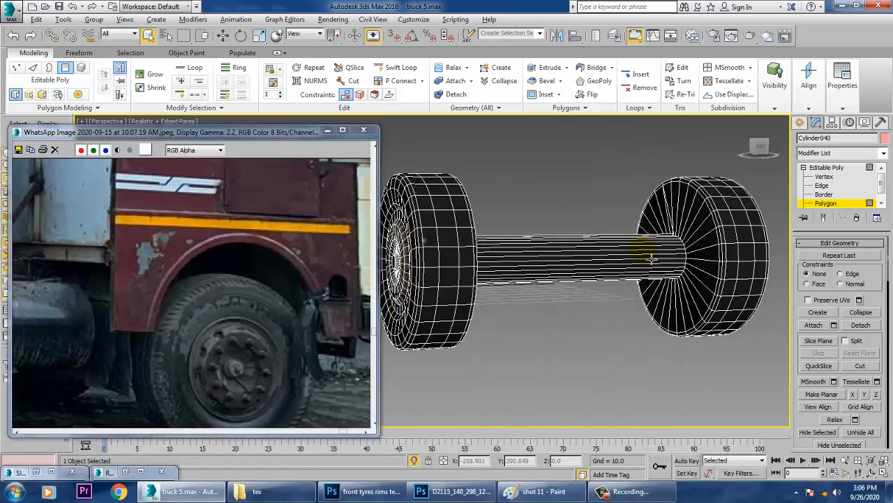
pyautogui.scroll(3, 561, 259)
pyautogui.keyDown('alt'); pyautogui.moveTo(561, 258); pyautogui.dragTo(554, 283, button='middle'); pyautogui.keyUp('alt')
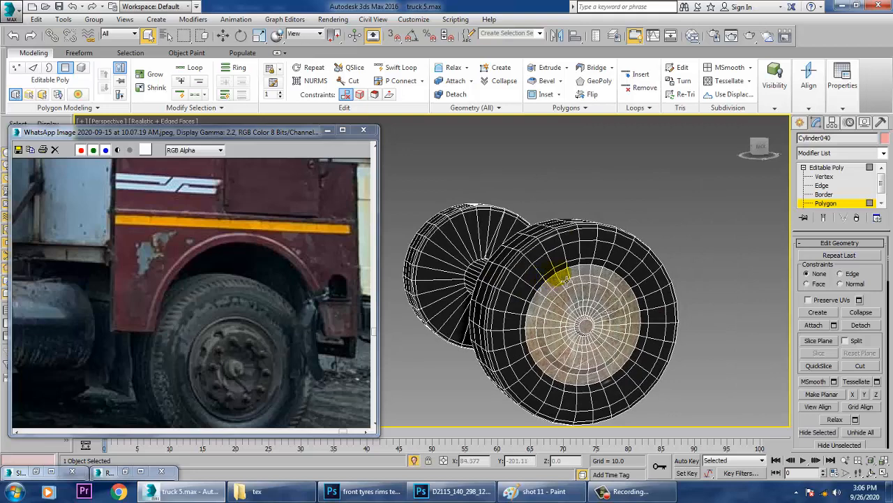
# End the isolation of the wheel object to show the whole truck, and leave its polygon level.
pyautogui.rightClick(688, 173)
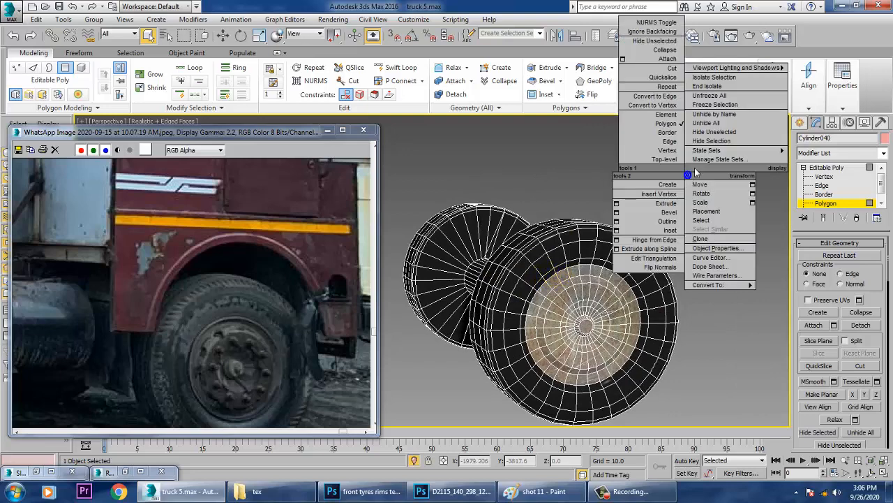
pyautogui.click(710, 87)
pyautogui.scroll(-7, 632, 263)
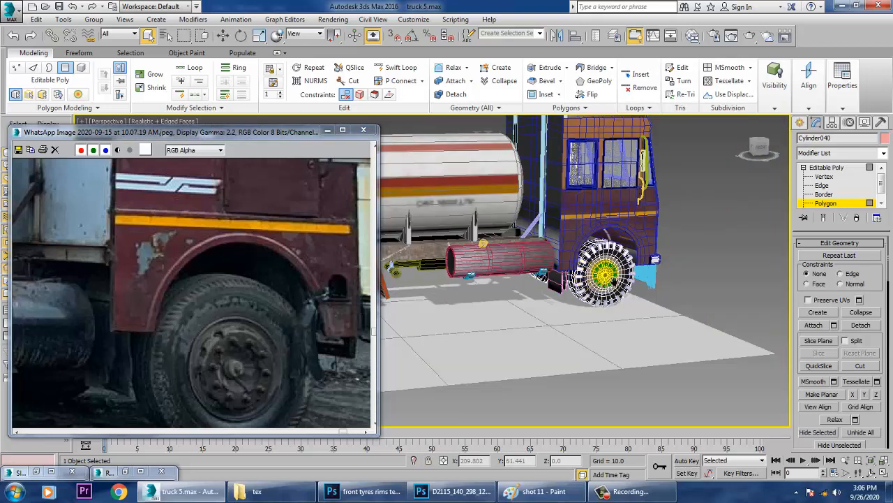
pyautogui.moveTo(594, 281); pyautogui.dragTo(729, 285, button='middle')
pyautogui.moveTo(657, 292); pyautogui.dragTo(624, 300, button='middle')
pyautogui.scroll(8, 624, 300)
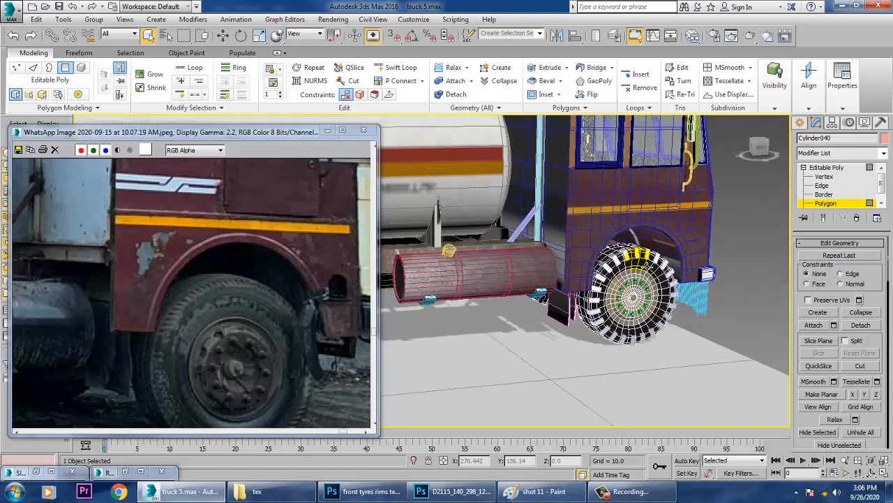
pyautogui.click(605, 250)
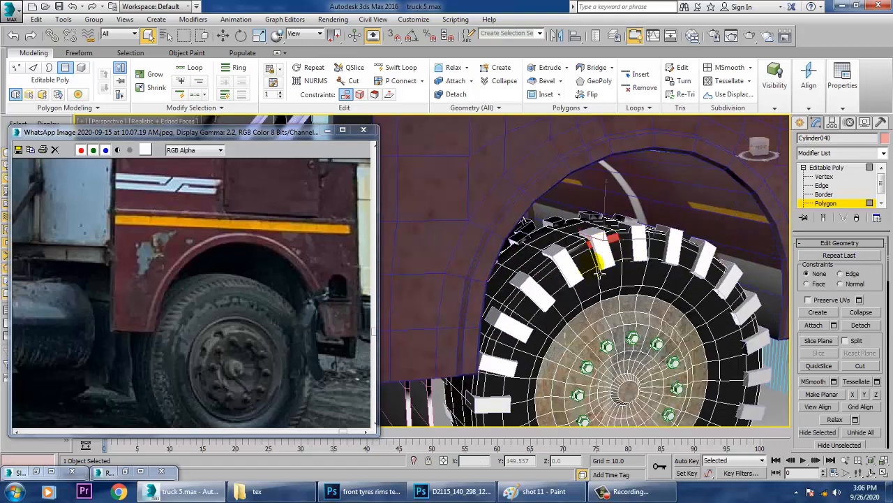
pyautogui.click(827, 167)
# Select all tread blocks around the front wheels in the Front view, excluding the cab, tyres and wheel nuts.
pyautogui.click(598, 244)
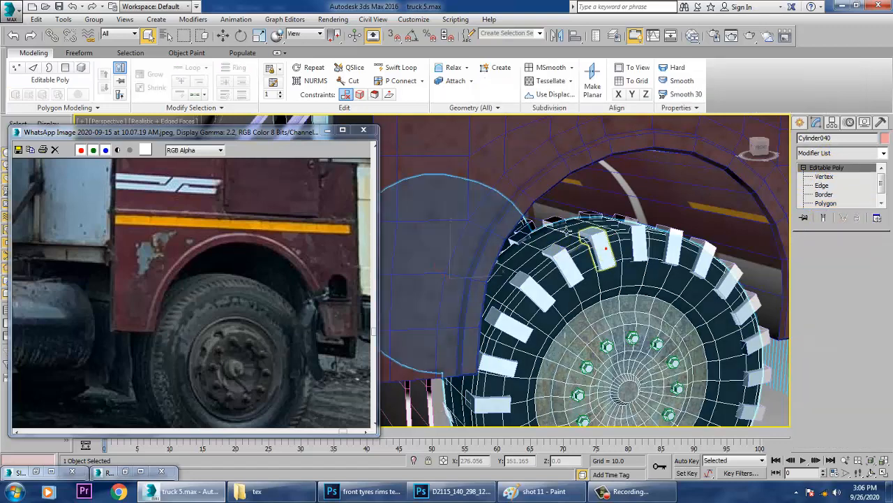
pyautogui.keyDown('ctrl'); pyautogui.click(556, 231); pyautogui.keyUp('ctrl')
pyautogui.hotkey('alt', 'w')
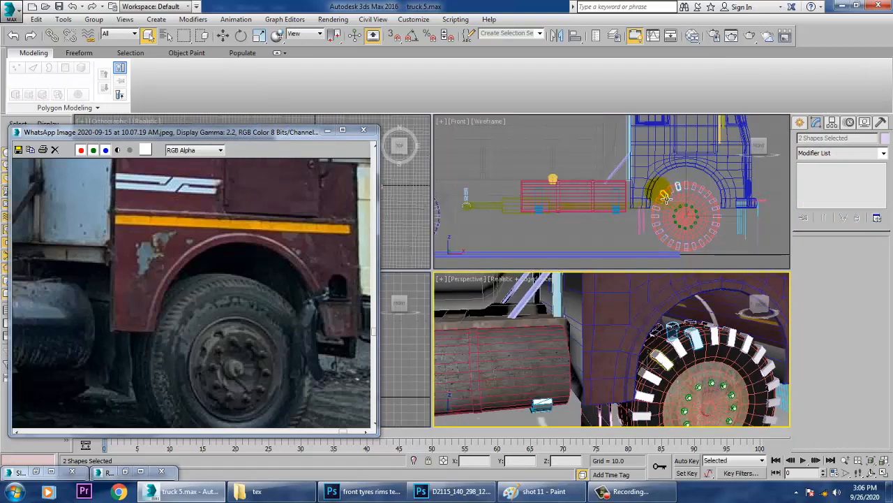
pyautogui.rightClick(660, 198)
pyautogui.hotkey('alt', 'w')
pyautogui.moveTo(643, 255); pyautogui.dragTo(609, 213, button='middle')
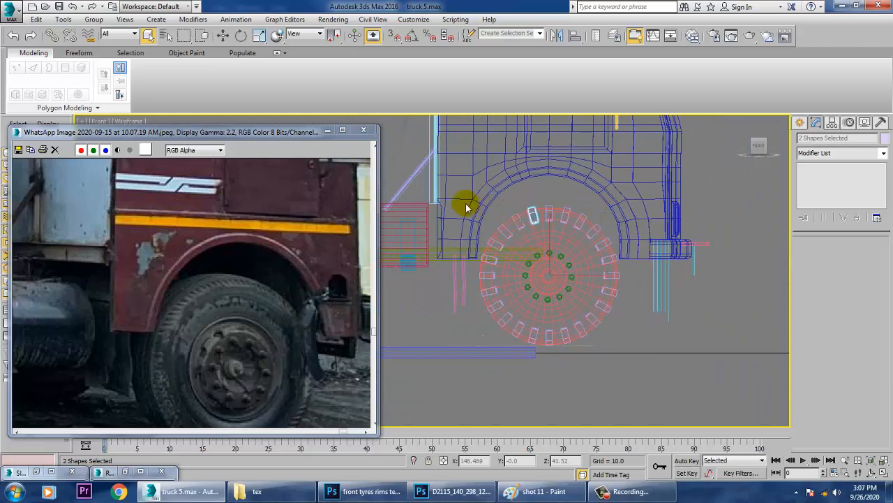
pyautogui.moveTo(451, 185); pyautogui.dragTo(470, 213)
pyautogui.moveTo(628, 351); pyautogui.dragTo(630, 353)
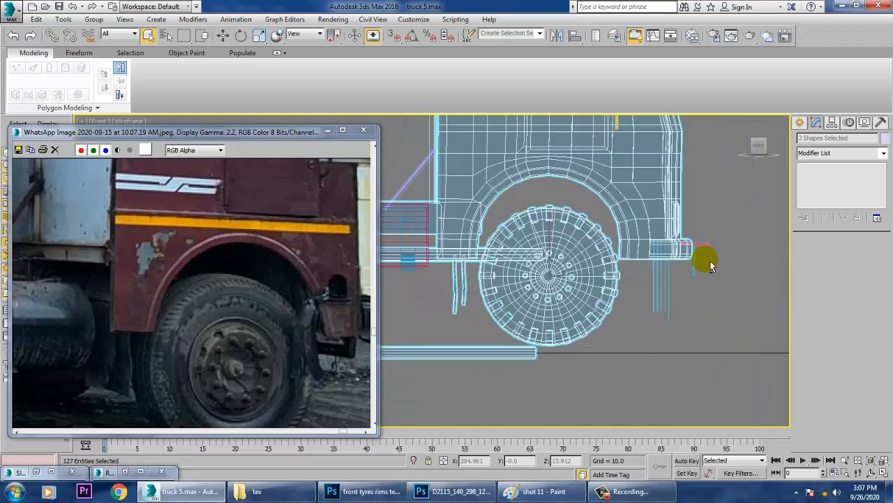
pyautogui.keyDown('alt'); pyautogui.moveTo(424, 384); pyautogui.dragTo(478, 231); pyautogui.keyUp('alt')
pyautogui.scroll(4, 633, 266)
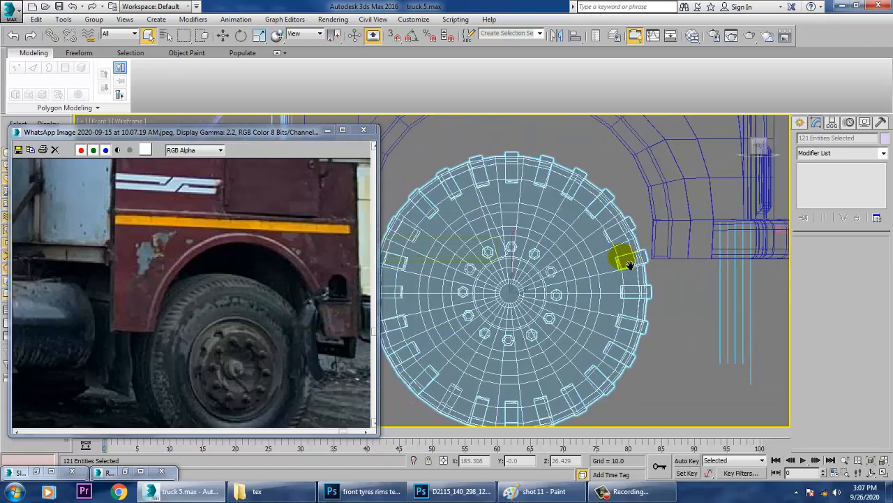
pyautogui.moveTo(520, 305); pyautogui.dragTo(459, 349)
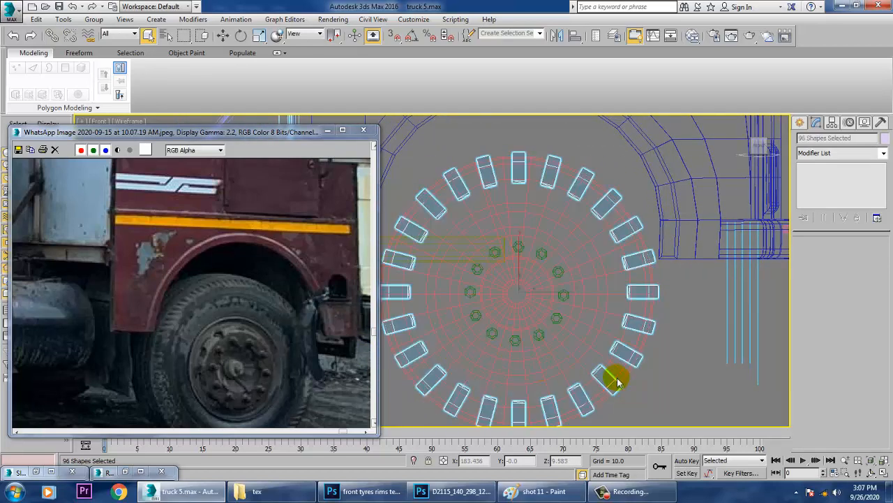
# Assign the dark Material #65 to the selected front tyre tread blocks and clear the selection.
pyautogui.press('m')
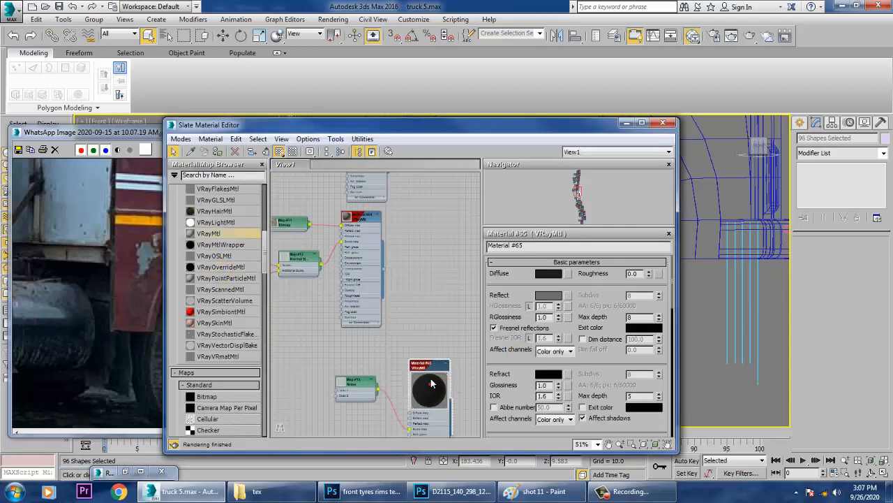
pyautogui.click(626, 124)
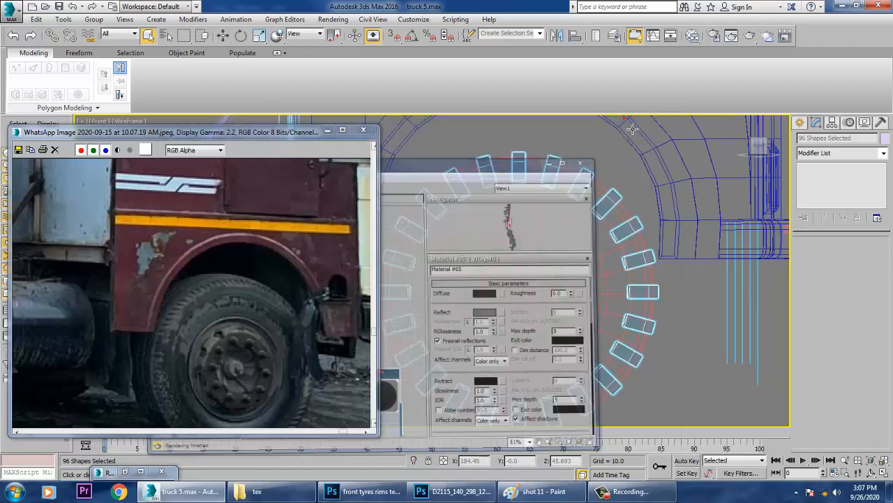
pyautogui.hotkey('alt', 'w')
pyautogui.rightClick(688, 336)
pyautogui.hotkey('alt', 'w')
pyautogui.scroll(-5, 687, 335)
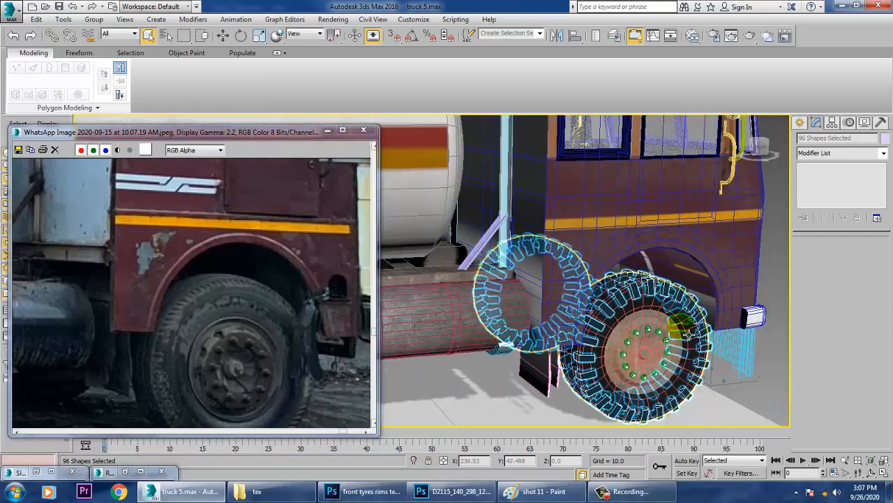
pyautogui.press('F3')
pyautogui.keyDown('alt'); pyautogui.moveTo(688, 335); pyautogui.dragTo(646, 327, button='middle'); pyautogui.keyUp('alt')
pyautogui.press('F3')
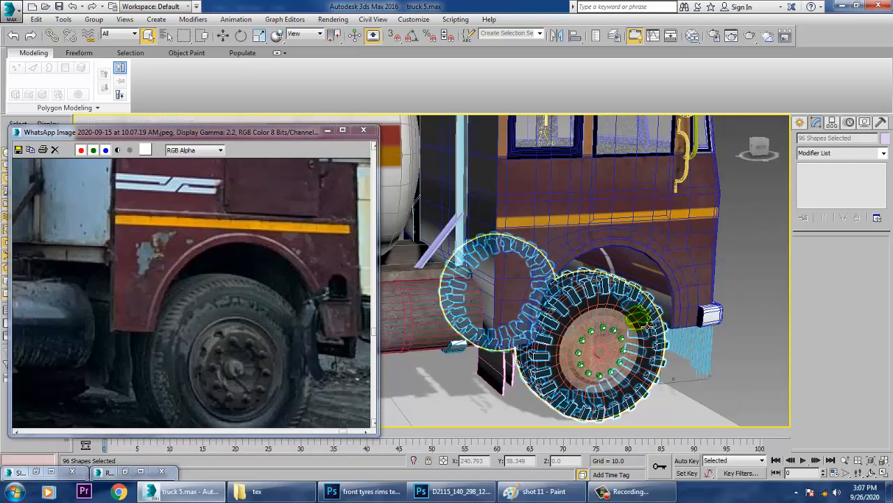
pyautogui.click(743, 258)
# Select the ground plane under the truck and scale it up uniformly so it extends well beyond the vehicle.
pyautogui.scroll(-8, 687, 289)
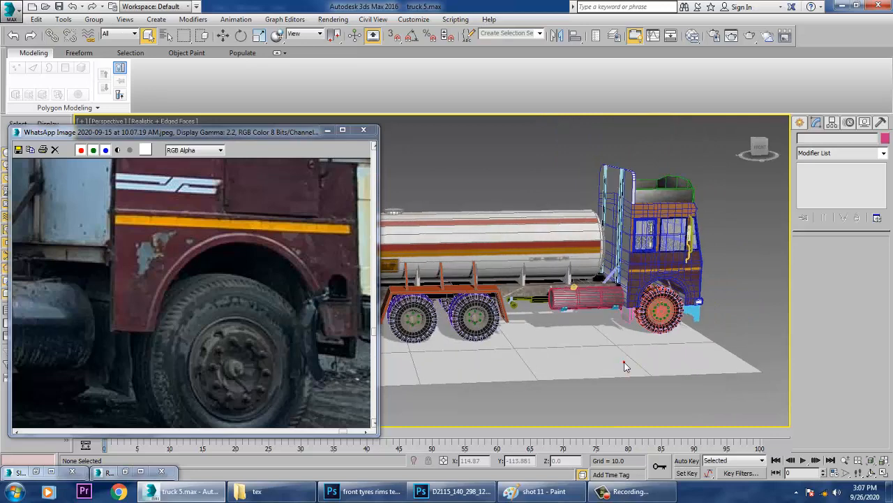
pyautogui.rightClick(625, 367)
pyautogui.click(525, 357)
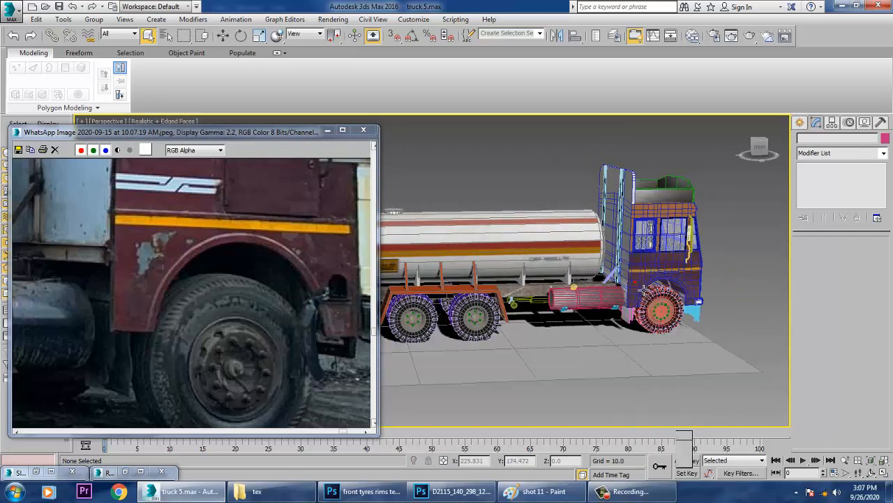
pyautogui.click(525, 357)
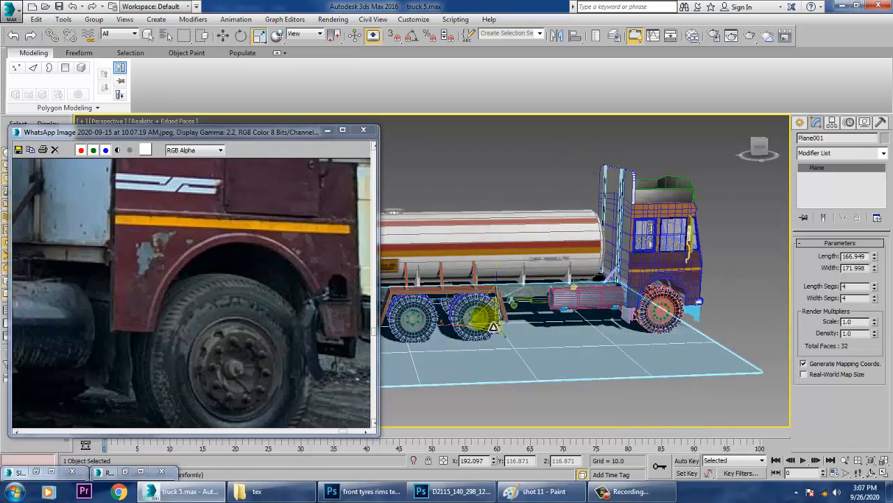
pyautogui.moveTo(492, 314); pyautogui.dragTo(530, 324)
pyautogui.press('w')
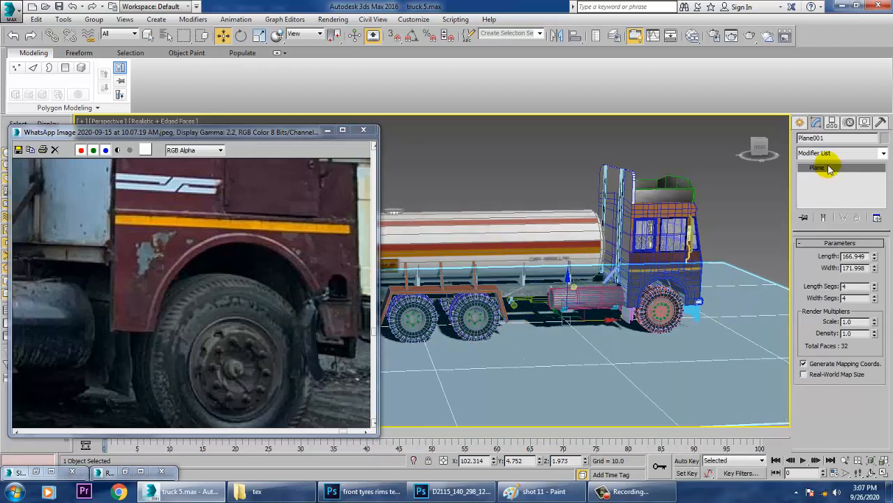
# Create a VRaySun in the Left view, aimed diagonally from high up down at the truck, and add a VRaySky environment map.
pyautogui.click(800, 125)
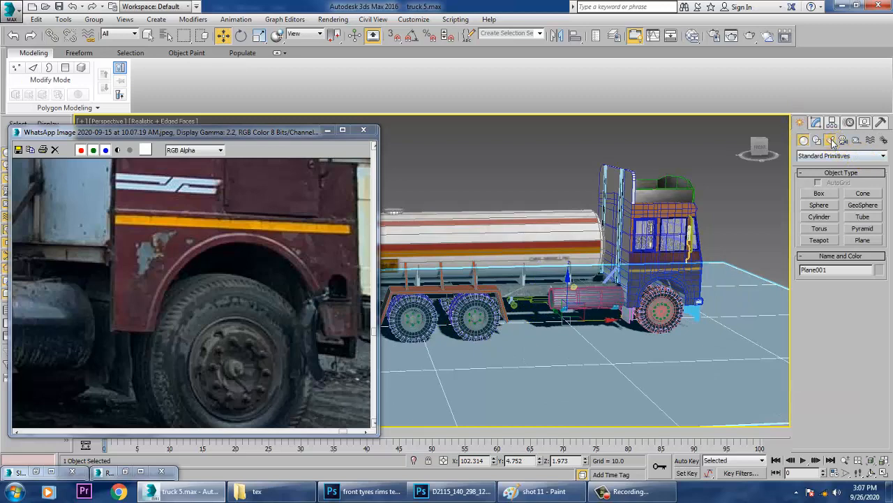
pyautogui.click(829, 140)
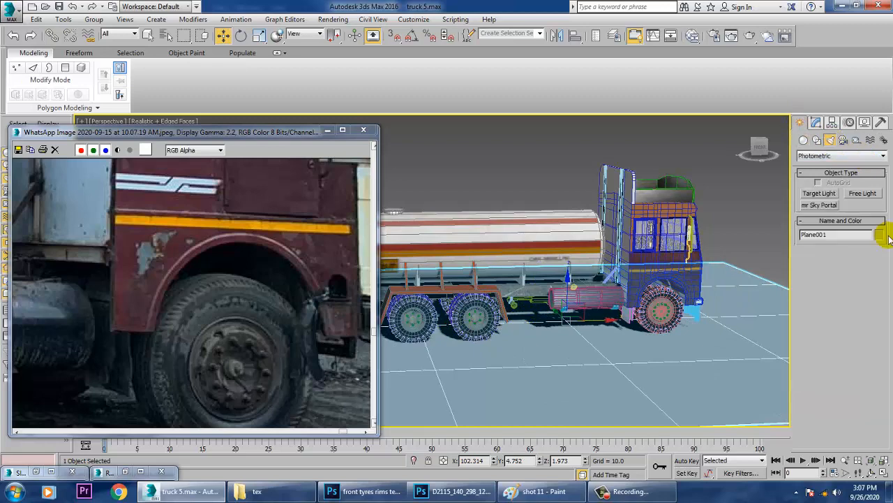
pyautogui.click(838, 157)
pyautogui.click(837, 174)
pyautogui.click(863, 205)
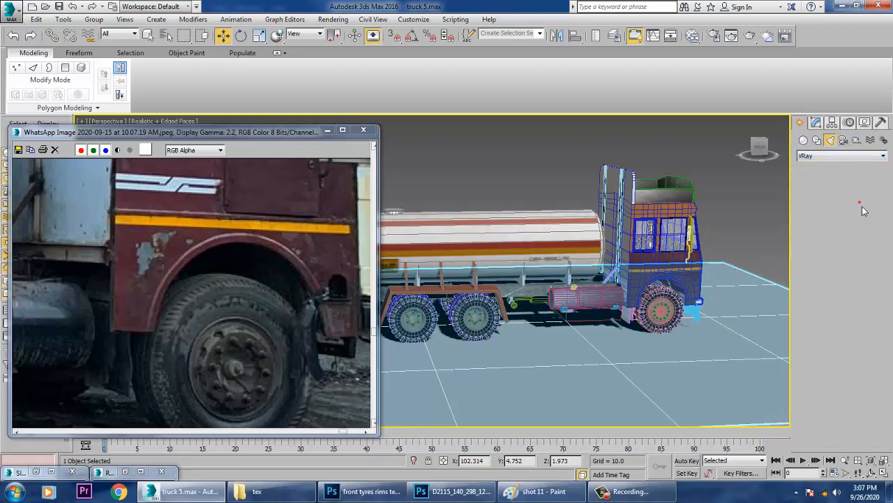
pyautogui.hotkey('alt', 'w')
pyautogui.scroll(-5, 646, 202)
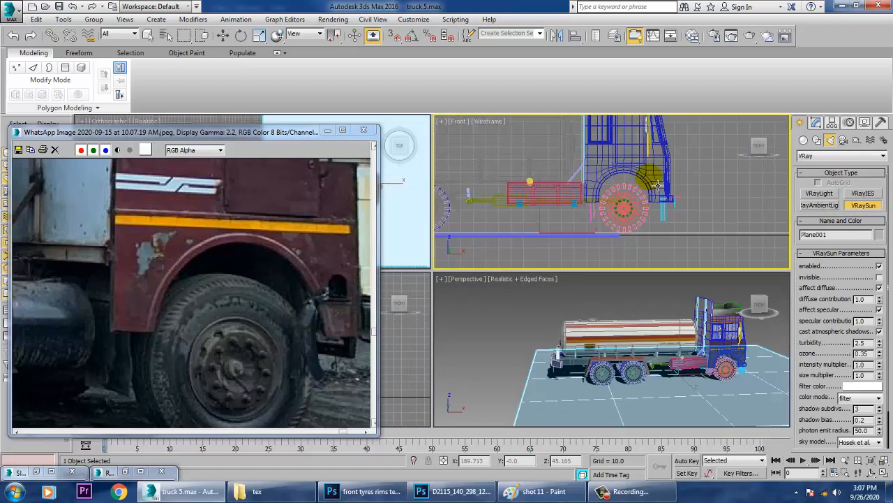
pyautogui.scroll(1, 653, 183)
pyautogui.moveTo(654, 183); pyautogui.dragTo(651, 233, button='middle')
pyautogui.middleClick(409, 367)
pyautogui.hotkey('alt', 'w')
pyautogui.scroll(-5, 447, 310)
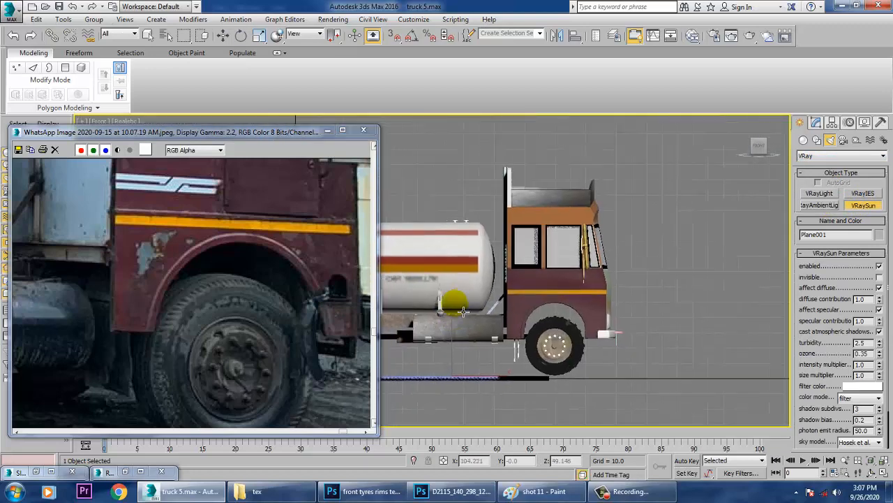
pyautogui.hotkey('alt', 'w')
pyautogui.hotkey('alt', 'w')
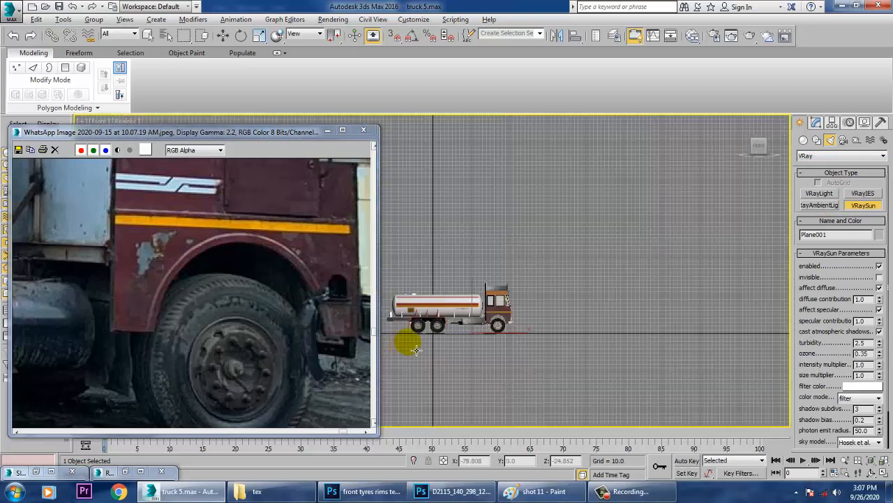
pyautogui.moveTo(456, 321); pyautogui.dragTo(472, 315, button='middle')
pyautogui.moveTo(583, 290); pyautogui.dragTo(580, 347, button='middle')
pyautogui.press('l')
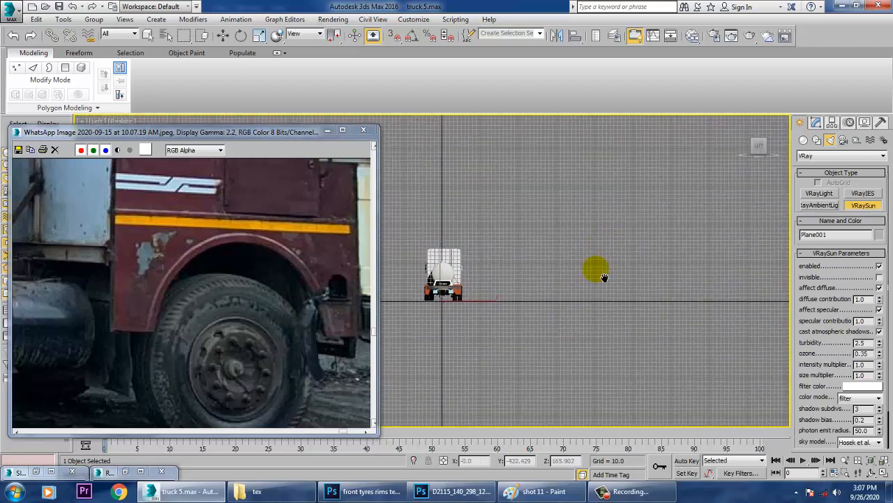
pyautogui.moveTo(605, 279); pyautogui.dragTo(599, 319, button='middle')
pyautogui.moveTo(712, 149); pyautogui.dragTo(437, 328)
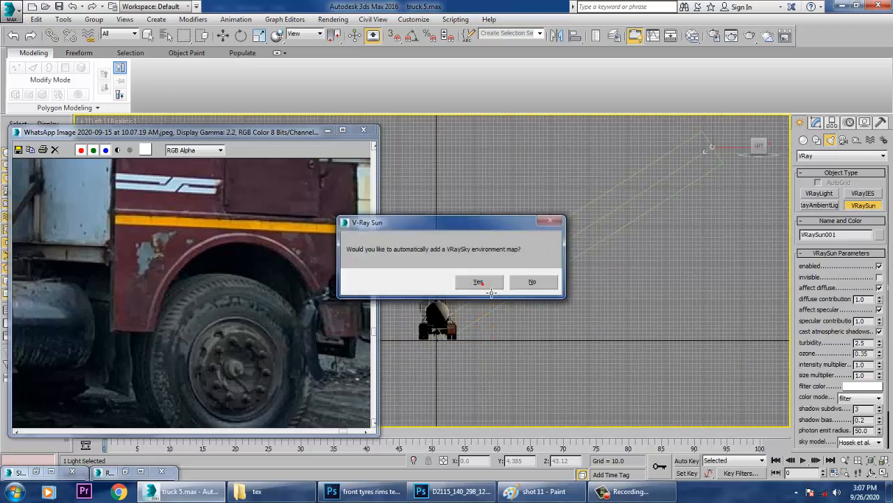
pyautogui.click(481, 282)
pyautogui.rightClick(613, 331)
pyautogui.hotkey('alt', 'w')
pyautogui.rightClick(614, 333)
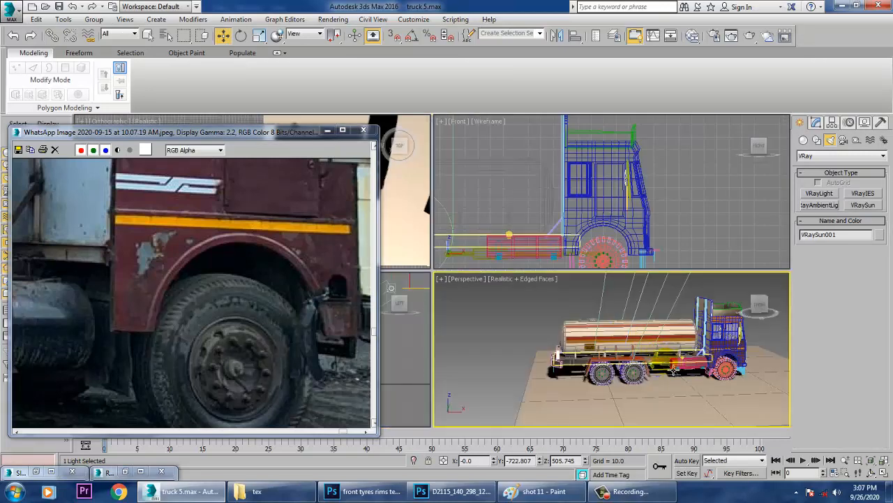
# Move the VRaySun along the X axis to about 314.5, well ahead of the truck's cab.
pyautogui.hotkey('alt', 'w')
pyautogui.scroll(-5, 622, 354)
pyautogui.moveTo(622, 354); pyautogui.dragTo(609, 425, button='middle')
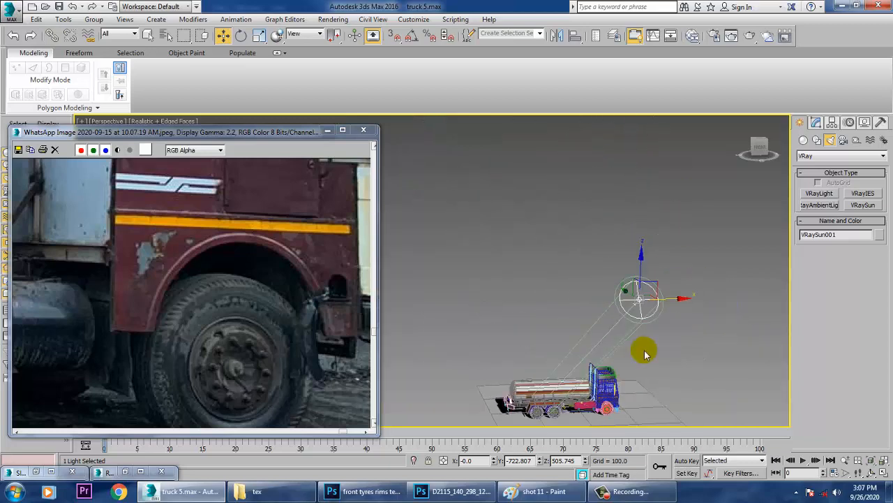
pyautogui.moveTo(681, 299); pyautogui.dragTo(832, 304)
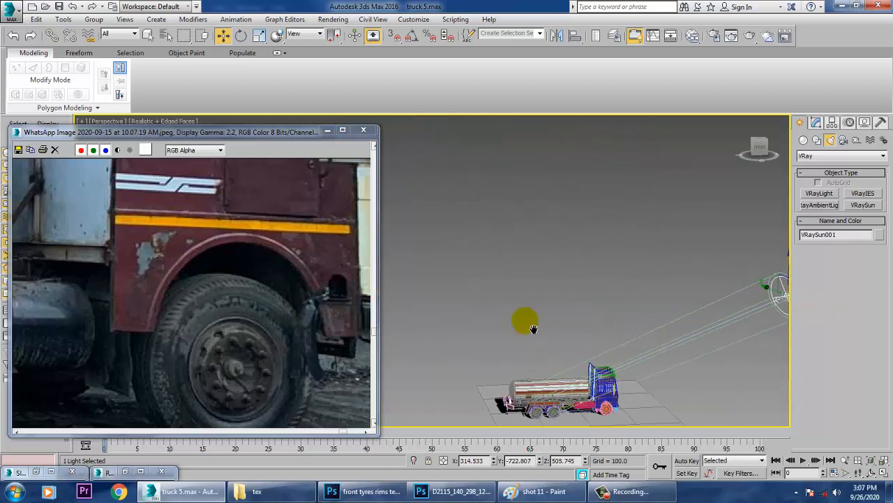
# Change the VRaySun's filter color from white to a pale warm beige.
pyautogui.moveTo(533, 329); pyautogui.dragTo(499, 238, button='middle')
pyautogui.scroll(5, 600, 306)
pyautogui.moveTo(592, 308); pyautogui.dragTo(644, 321, button='middle')
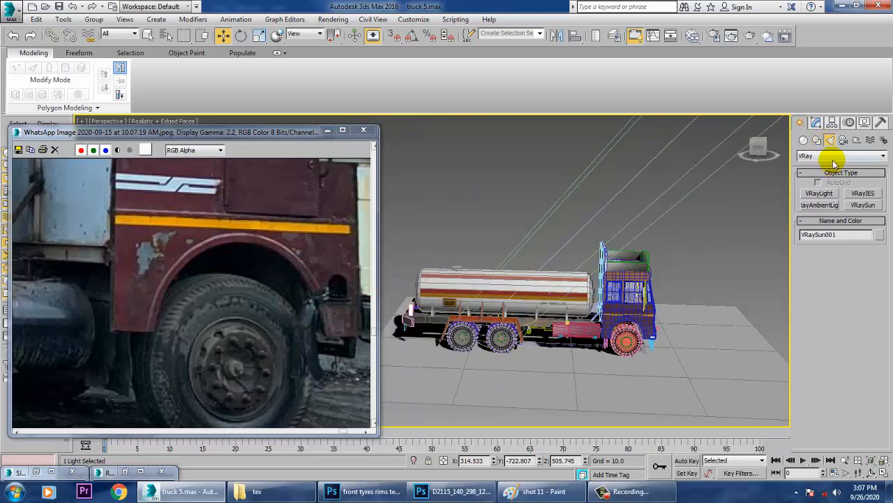
pyautogui.click(814, 122)
pyautogui.click(862, 377)
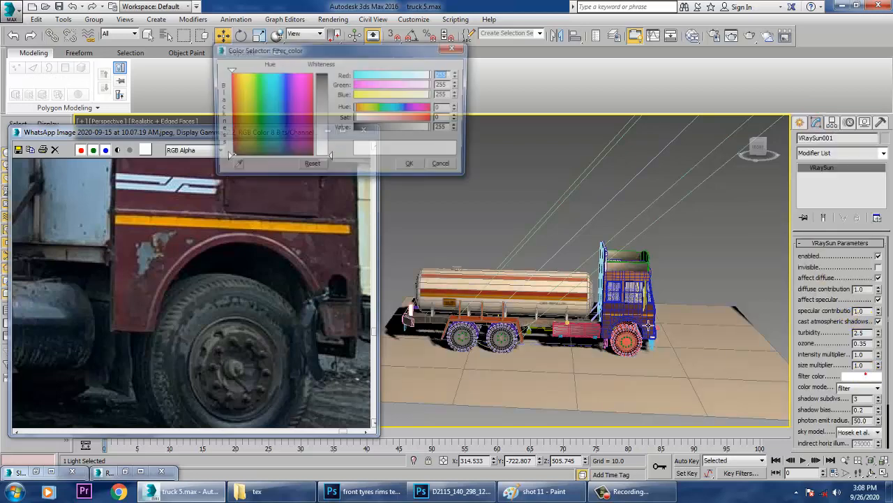
pyautogui.click(230, 122)
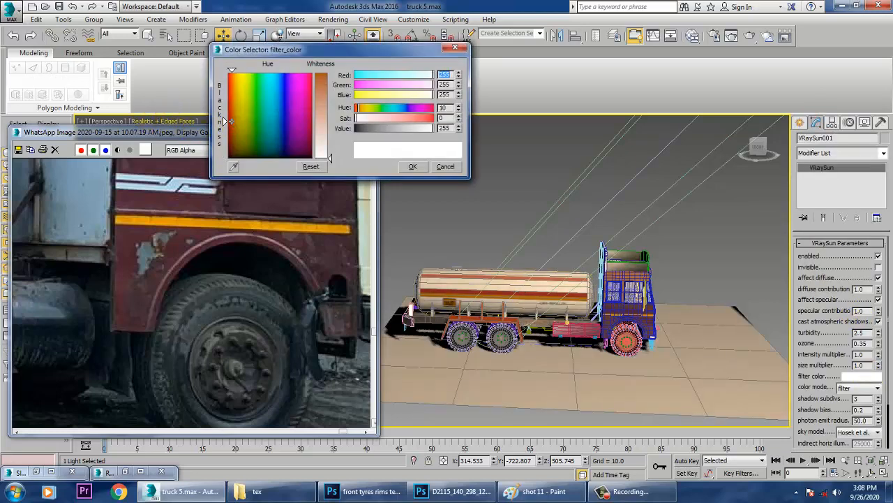
pyautogui.moveTo(232, 122); pyautogui.dragTo(236, 122)
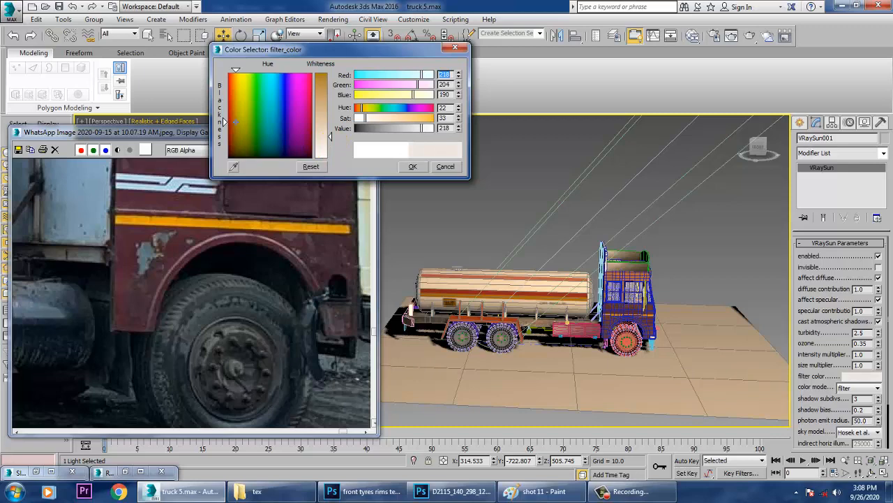
pyautogui.click(413, 168)
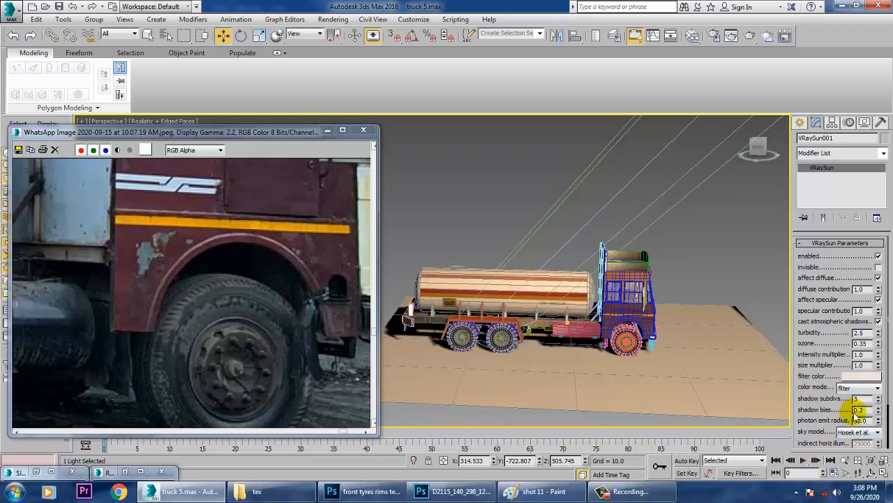
# Increase the VRaySun's photon emit radius to 266.5 so it encloses the whole truck.
pyautogui.moveTo(881, 423); pyautogui.dragTo(25, 185)
pyautogui.keyDown('alt'); pyautogui.moveTo(677, 249); pyautogui.dragTo(621, 273, button='middle'); pyautogui.keyUp('alt')
pyautogui.scroll(-5, 598, 314)
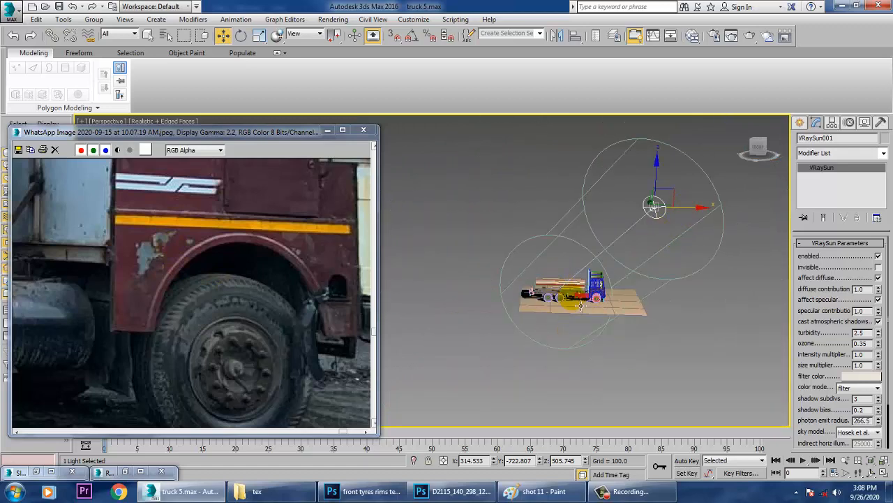
# Select the VRaySun's target above the rear wheels and move it along X to about 65, toward the cab.
pyautogui.scroll(10, 580, 306)
pyautogui.press('F3')
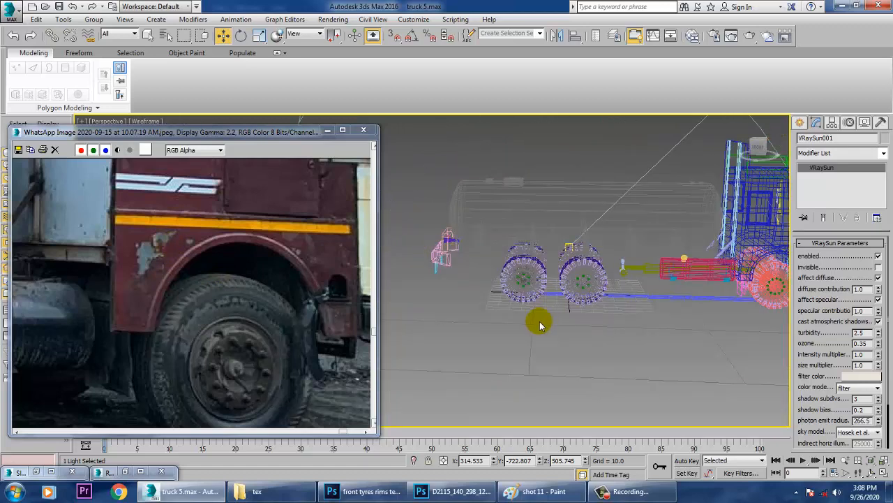
pyautogui.scroll(6, 580, 273)
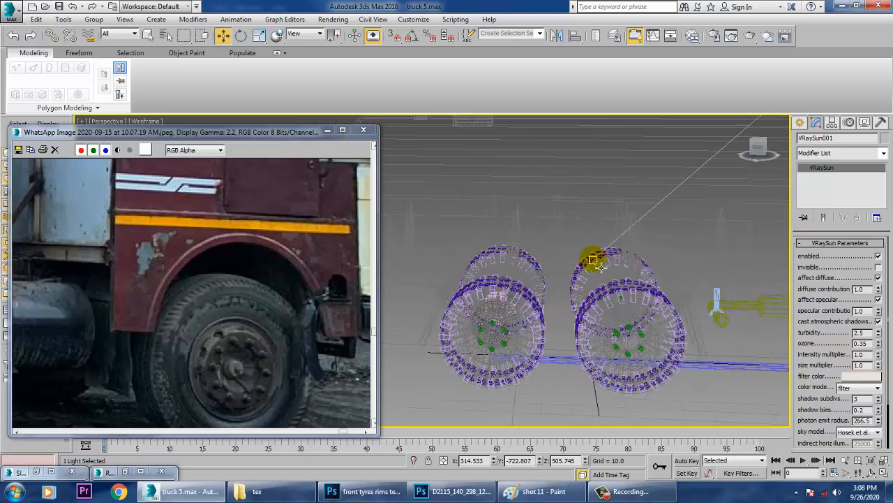
pyautogui.click(599, 266)
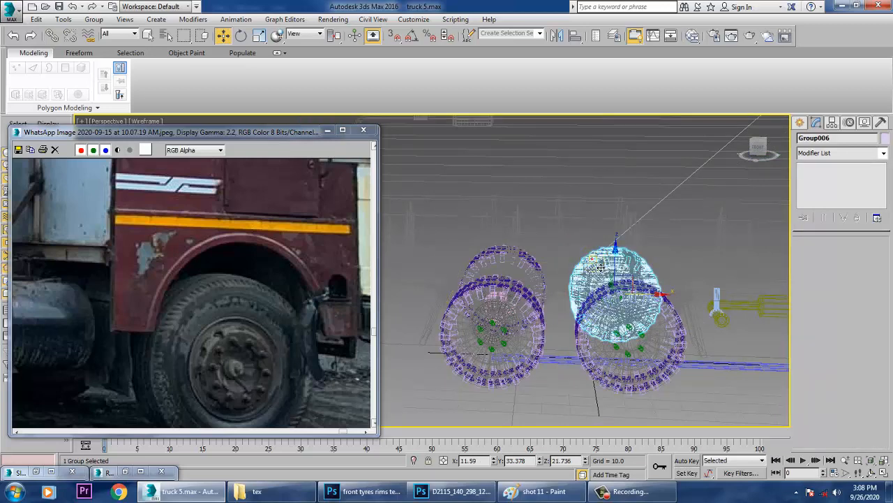
pyautogui.keyDown('alt'); pyautogui.moveTo(600, 267); pyautogui.dragTo(635, 269, button='middle'); pyautogui.keyUp('alt')
pyautogui.click(472, 260)
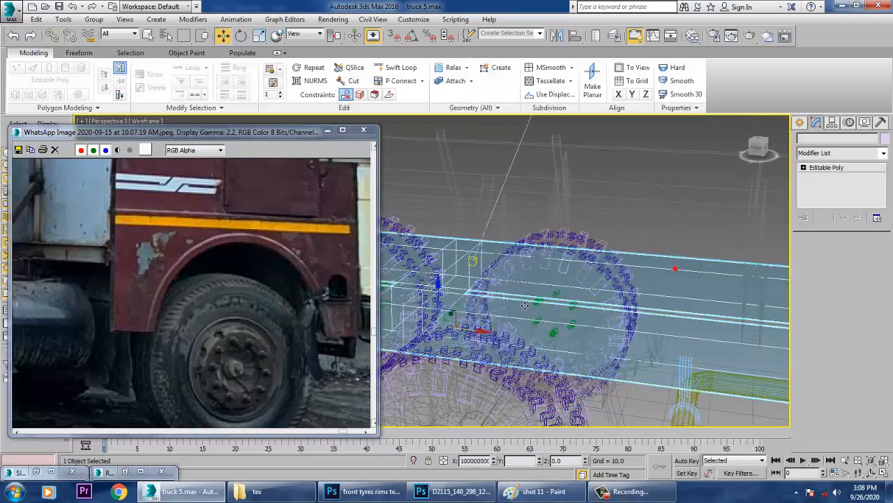
pyautogui.click(479, 269)
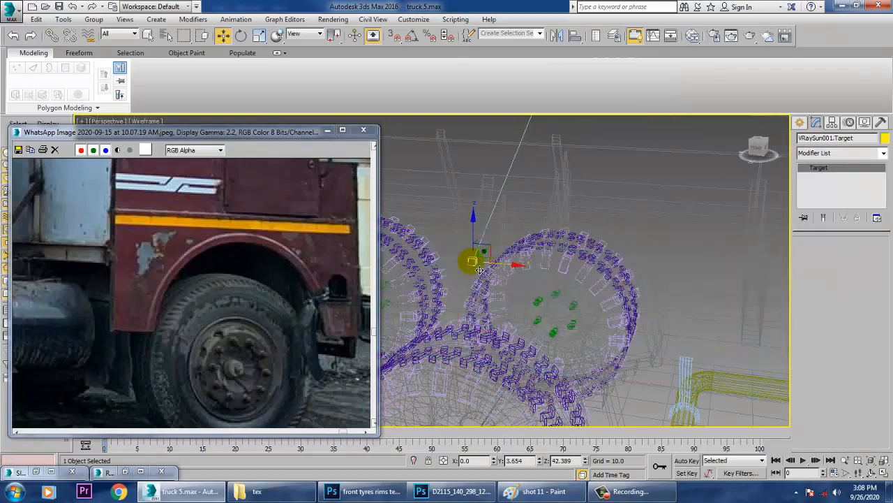
pyautogui.press('F3')
pyautogui.scroll(-6, 493, 266)
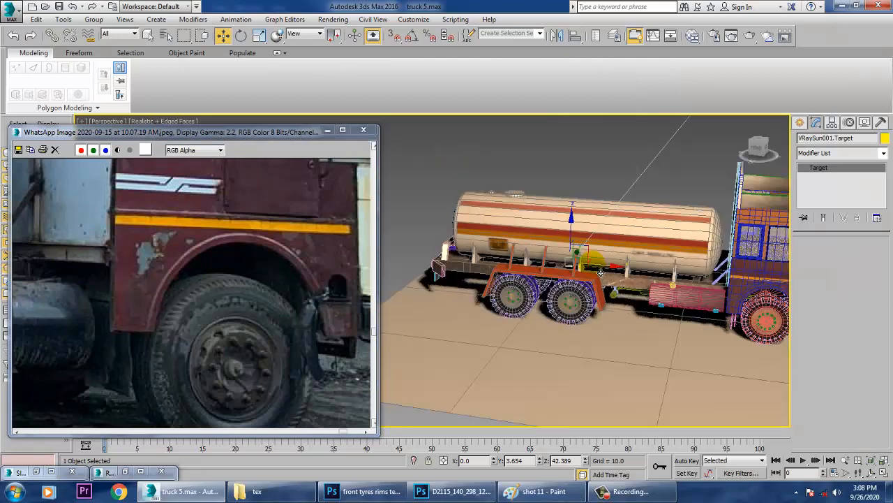
pyautogui.scroll(-2, 610, 271)
pyautogui.moveTo(615, 271); pyautogui.dragTo(663, 271)
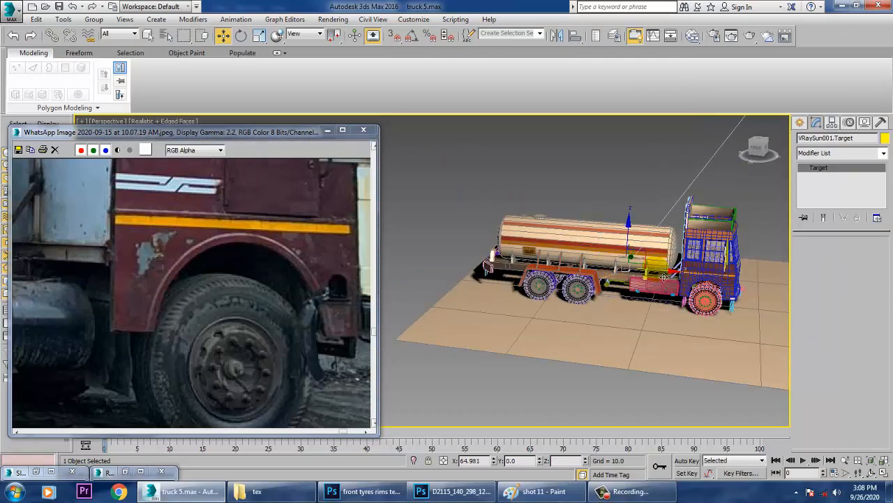
pyautogui.moveTo(691, 293)
pyautogui.keyDown('alt'); pyautogui.mouseDown(button='middle')
pyautogui.moveTo(682, 298)
pyautogui.moveTo(689, 296)
pyautogui.mouseUp(button='middle'); pyautogui.keyUp('alt')
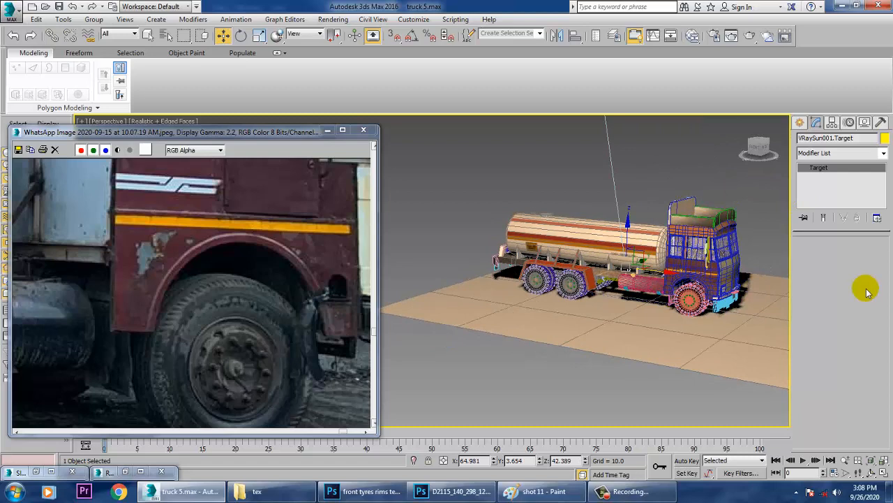
# Select the VRaySun, give it a deeper warm filter color and set its intensity multiplier to 0.3.
pyautogui.keyDown('alt'); pyautogui.moveTo(707, 325); pyautogui.dragTo(670, 349, button='middle'); pyautogui.keyUp('alt')
pyautogui.scroll(-5, 669, 349)
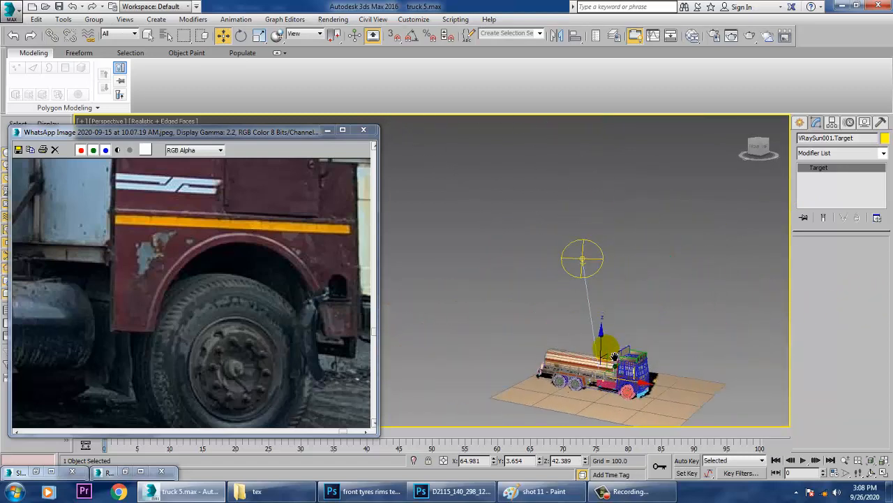
pyautogui.click(583, 257)
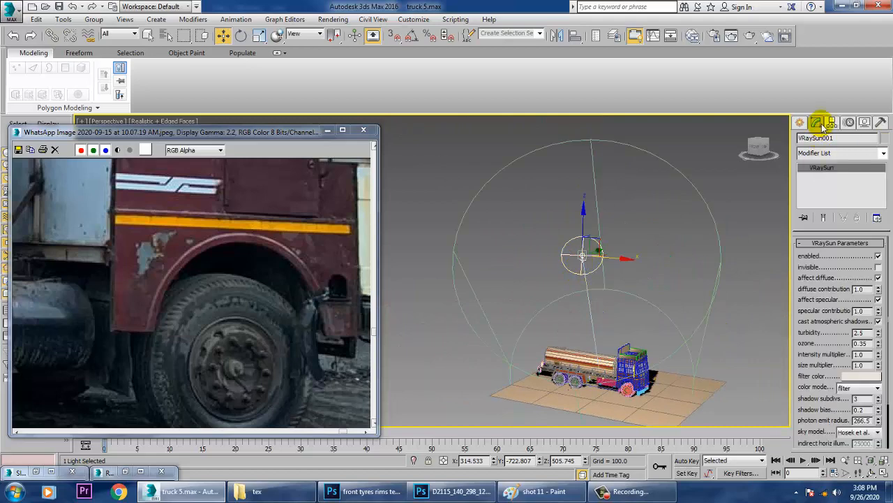
pyautogui.click(859, 377)
pyautogui.moveTo(262, 134)
pyautogui.mouseDown()
pyautogui.moveTo(237, 98)
pyautogui.moveTo(236, 145)
pyautogui.mouseUp()
pyautogui.moveTo(320, 116); pyautogui.dragTo(326, 107)
pyautogui.click(413, 166)
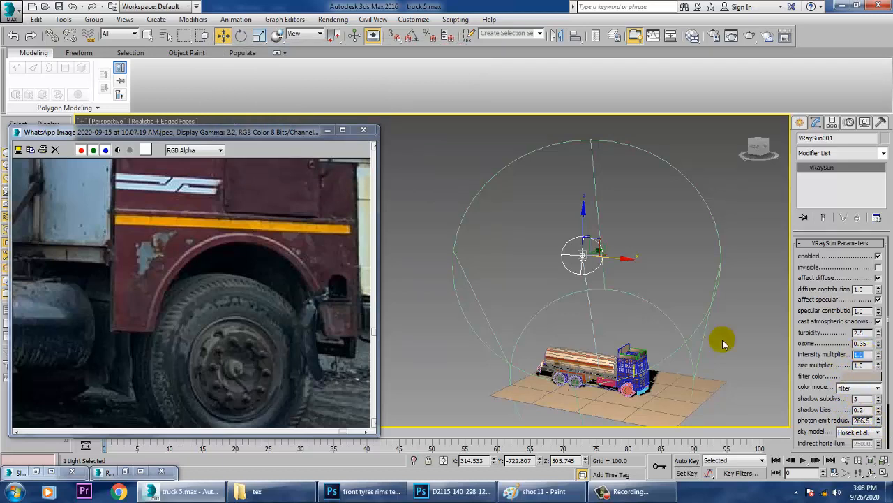
pyautogui.write('0.3')
pyautogui.press('Return')
# Examine the truck's textures and shading from low side angles, with and without edged faces.
pyautogui.keyDown('alt'); pyautogui.moveTo(460, 290); pyautogui.dragTo(656, 236, button='middle'); pyautogui.keyUp('alt')
pyautogui.scroll(5, 614, 238)
pyautogui.keyDown('alt'); pyautogui.moveTo(546, 241); pyautogui.dragTo(746, 298, button='middle'); pyautogui.keyUp('alt')
pyautogui.scroll(3, 586, 259)
pyautogui.keyDown('alt'); pyautogui.moveTo(603, 302); pyautogui.dragTo(714, 315, button='middle'); pyautogui.keyUp('alt')
pyautogui.press('F4')
pyautogui.moveTo(512, 304); pyautogui.dragTo(564, 299, button='middle')
pyautogui.scroll(-5, 633, 352)
pyautogui.press('F4')
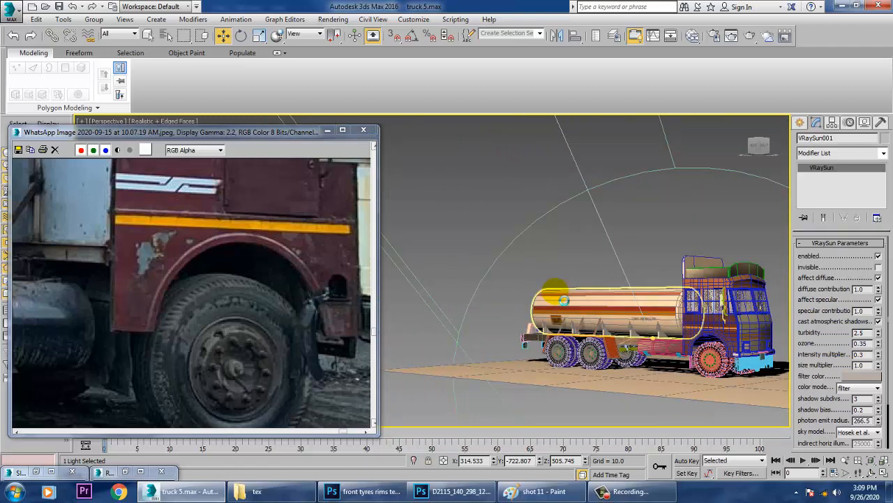
# Examine a rear wheel's rim and hex nuts up close, selecting one of the nuts.
pyautogui.keyDown('alt'); pyautogui.moveTo(653, 323); pyautogui.dragTo(623, 354, button='middle'); pyautogui.keyUp('alt')
pyautogui.click(608, 349)
pyautogui.press('z')
pyautogui.moveTo(475, 308); pyautogui.dragTo(495, 325, button='middle')
pyautogui.scroll(3, 499, 282)
pyautogui.scroll(5, 499, 282)
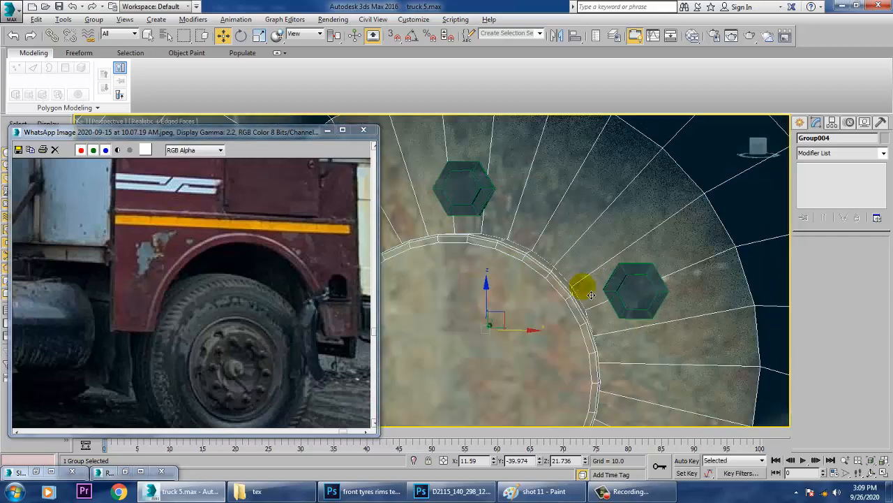
pyautogui.click(656, 301)
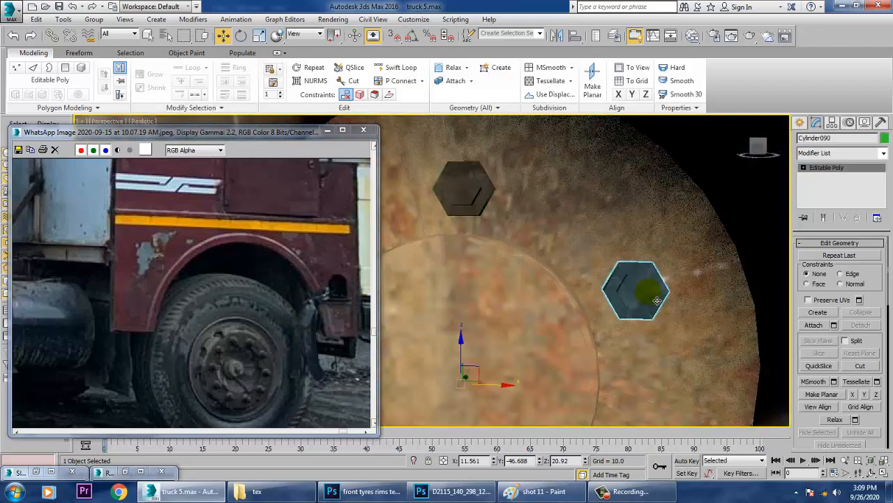
pyautogui.keyDown('alt'); pyautogui.moveTo(656, 300); pyautogui.dragTo(285, 306, button='middle'); pyautogui.keyUp('alt')
# Select all twelve green hex nuts on the front wheel rim on the side with the cylindrical fuel tank.
pyautogui.scroll(-6, 590, 292)
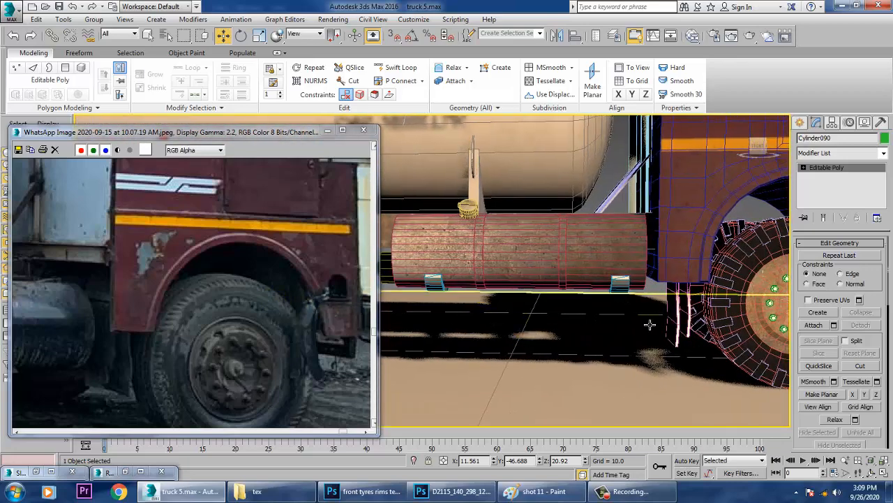
pyautogui.moveTo(641, 317); pyautogui.dragTo(432, 327, button='middle')
pyautogui.scroll(8, 593, 307)
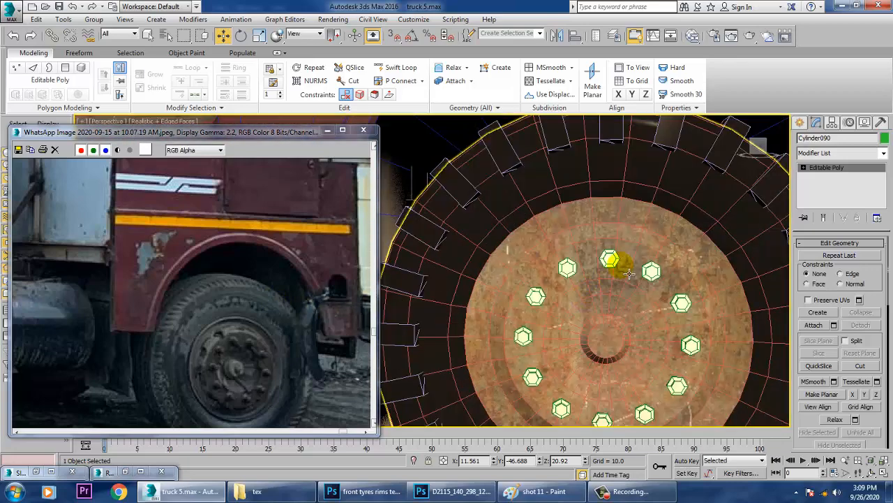
pyautogui.click(609, 259)
pyautogui.keyDown('ctrl'); pyautogui.click(650, 270); pyautogui.keyUp('ctrl')
pyautogui.keyDown('ctrl'); pyautogui.click(680, 302); pyautogui.keyUp('ctrl')
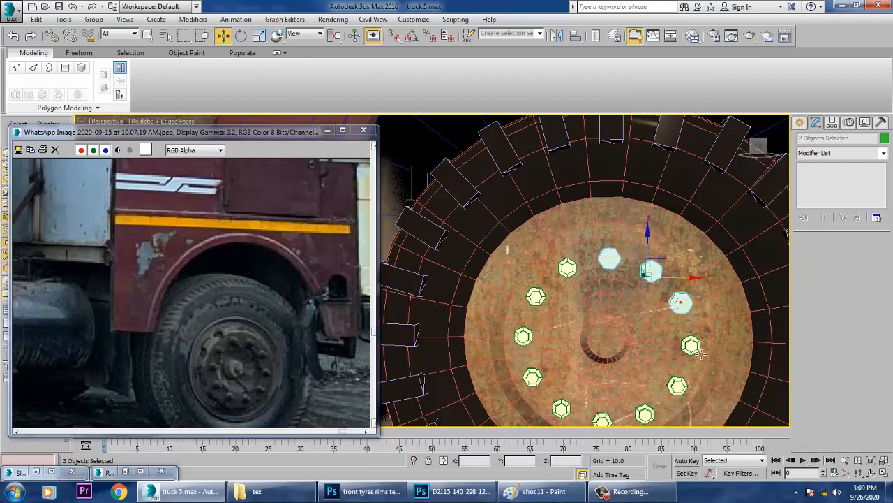
pyautogui.keyDown('ctrl'); pyautogui.click(691, 344); pyautogui.keyUp('ctrl')
pyautogui.keyDown('ctrl'); pyautogui.click(677, 385); pyautogui.keyUp('ctrl')
pyautogui.keyDown('ctrl'); pyautogui.click(644, 414); pyautogui.keyUp('ctrl')
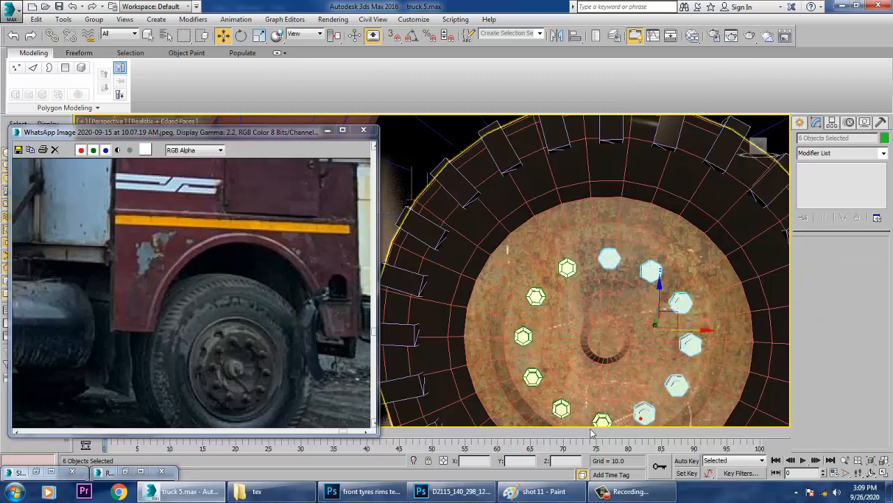
pyautogui.keyDown('ctrl'); pyautogui.click(603, 418); pyautogui.keyUp('ctrl')
pyautogui.keyDown('ctrl'); pyautogui.click(561, 409); pyautogui.keyUp('ctrl')
pyautogui.keyDown('ctrl'); pyautogui.click(533, 377); pyautogui.keyUp('ctrl')
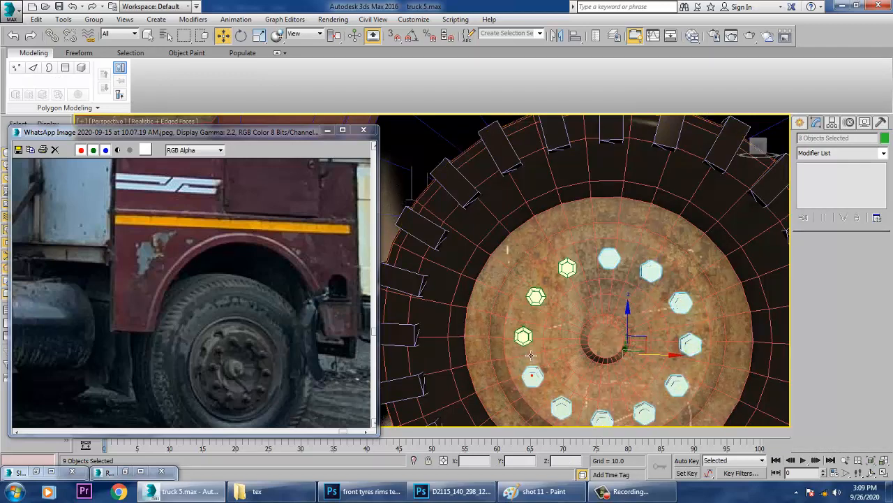
pyautogui.keyDown('ctrl'); pyautogui.click(523, 337); pyautogui.keyUp('ctrl')
pyautogui.keyDown('ctrl'); pyautogui.click(536, 297); pyautogui.keyUp('ctrl')
pyautogui.keyDown('ctrl'); pyautogui.click(568, 268); pyautogui.keyUp('ctrl')
# Add all twelve hex nuts on the opposite front wheel's rim to the current nut selection.
pyautogui.scroll(-5, 585, 320)
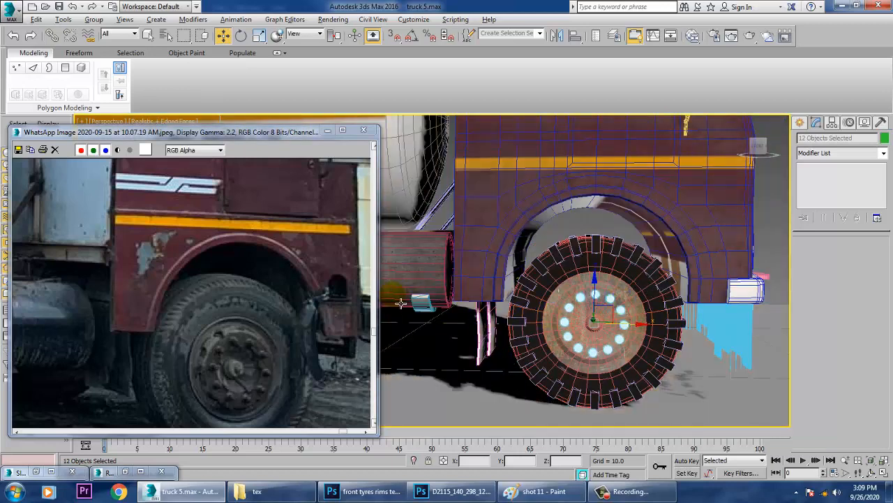
pyautogui.scroll(-3, 469, 299)
pyautogui.keyDown('alt'); pyautogui.moveTo(587, 299); pyautogui.dragTo(534, 301, button='middle'); pyautogui.keyUp('alt')
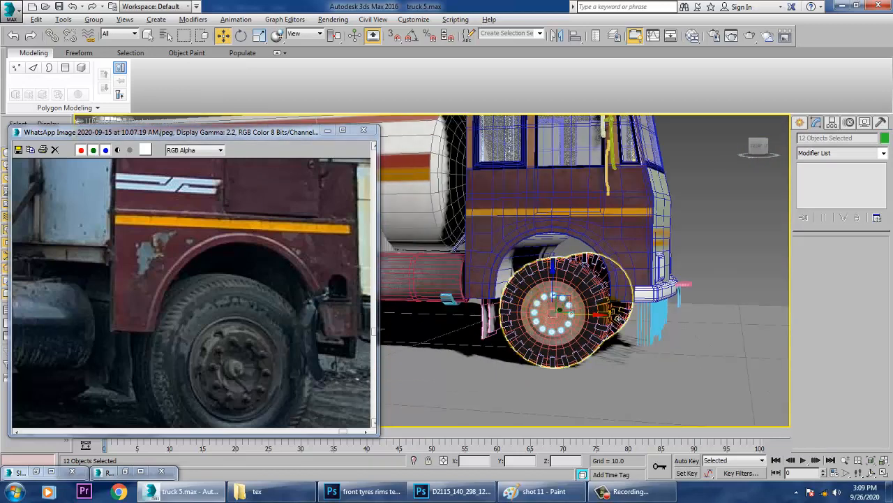
pyautogui.keyDown('alt'); pyautogui.moveTo(618, 318); pyautogui.dragTo(491, 307, button='middle'); pyautogui.keyUp('alt')
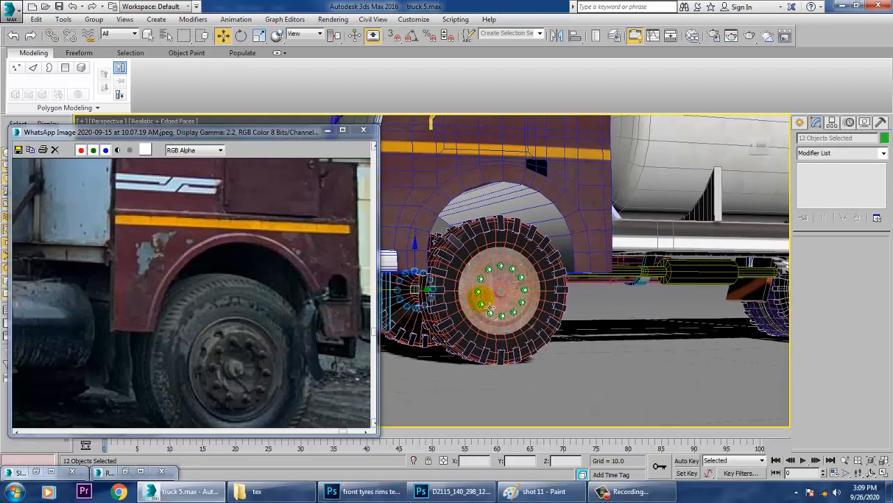
pyautogui.scroll(4, 489, 306)
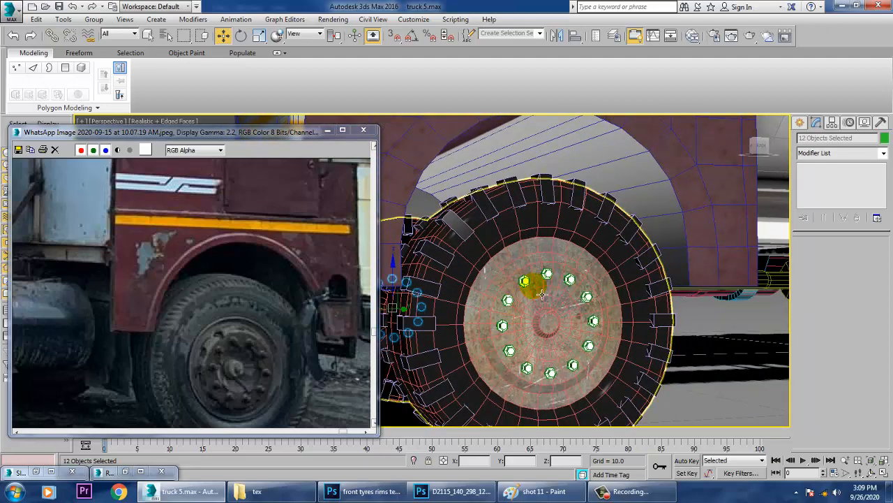
pyautogui.scroll(4, 525, 285)
pyautogui.keyDown('ctrl'); pyautogui.click(504, 270); pyautogui.keyUp('ctrl')
pyautogui.keyDown('ctrl'); pyautogui.click(570, 250); pyautogui.keyUp('ctrl')
pyautogui.keyDown('ctrl'); pyautogui.click(637, 269); pyautogui.keyUp('ctrl')
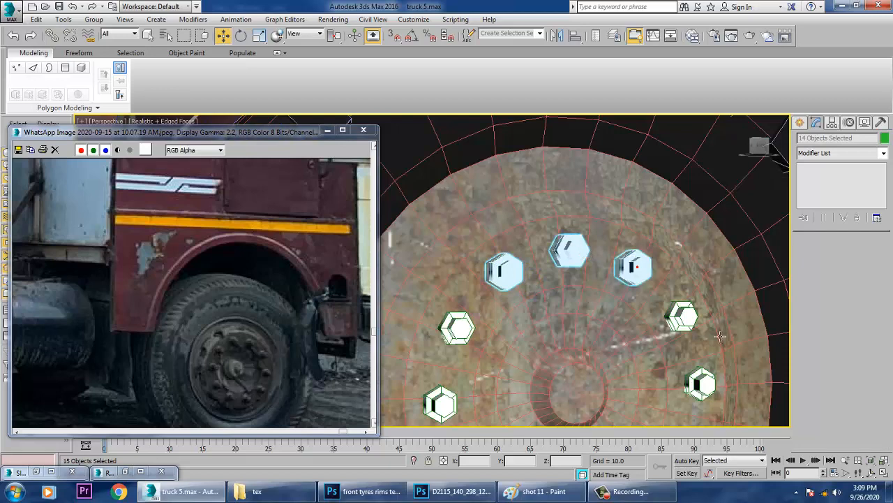
pyautogui.keyDown('ctrl'); pyautogui.click(682, 315); pyautogui.keyUp('ctrl')
pyautogui.keyDown('ctrl'); pyautogui.click(701, 382); pyautogui.keyUp('ctrl')
pyautogui.keyDown('alt'); pyautogui.moveTo(689, 355); pyautogui.dragTo(680, 302, button='middle'); pyautogui.keyUp('alt')
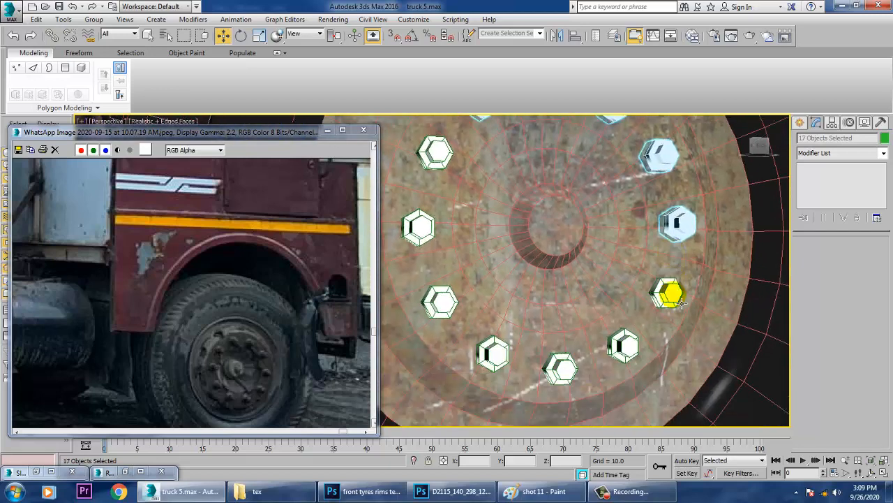
pyautogui.keyDown('ctrl'); pyautogui.click(670, 300); pyautogui.keyUp('ctrl')
pyautogui.keyDown('ctrl'); pyautogui.click(622, 345); pyautogui.keyUp('ctrl')
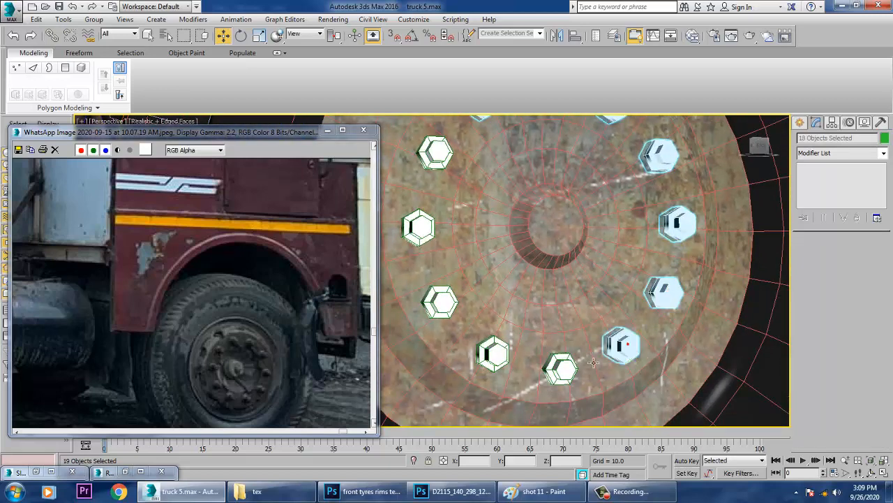
pyautogui.keyDown('ctrl'); pyautogui.click(560, 377); pyautogui.keyUp('ctrl')
pyautogui.keyDown('ctrl'); pyautogui.click(490, 356); pyautogui.keyUp('ctrl')
pyautogui.keyDown('ctrl'); pyautogui.click(436, 303); pyautogui.keyUp('ctrl')
pyautogui.keyDown('ctrl'); pyautogui.click(420, 224); pyautogui.keyUp('ctrl')
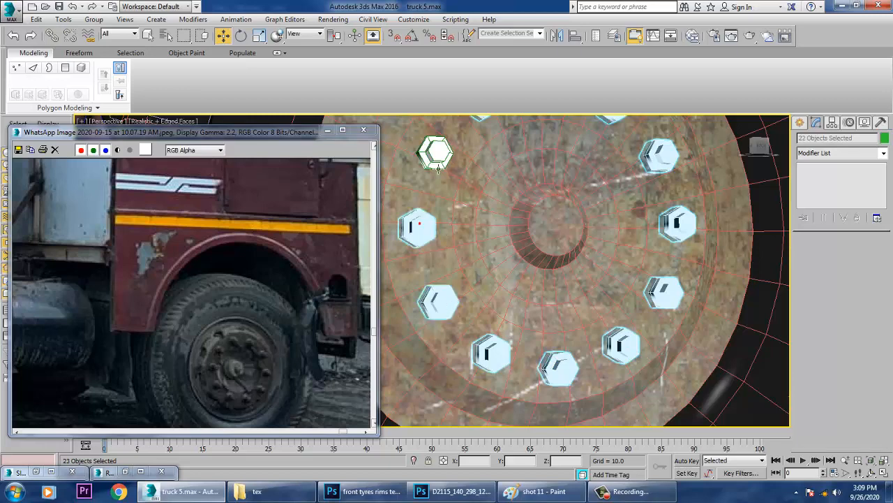
pyautogui.keyDown('ctrl'); pyautogui.click(436, 155); pyautogui.keyUp('ctrl')
pyautogui.keyDown('alt'); pyautogui.moveTo(438, 166); pyautogui.dragTo(545, 342, button='middle'); pyautogui.keyUp('alt')
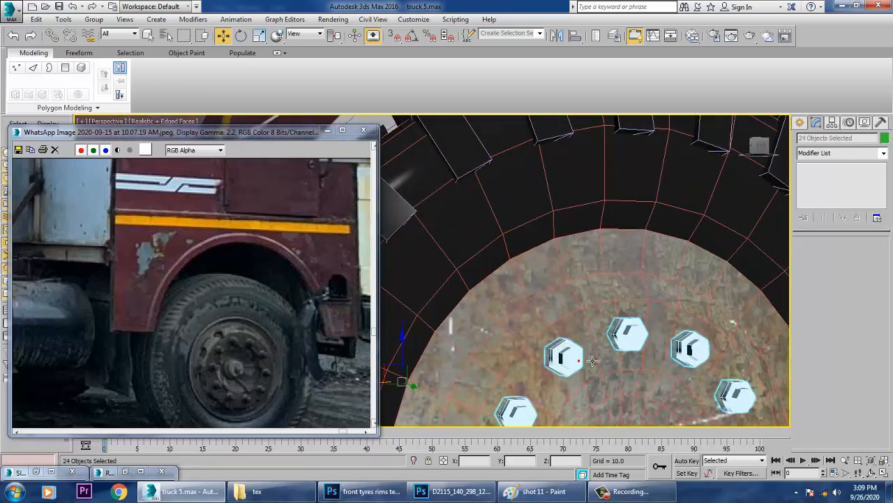
# Assign Material #65 to the selected nuts of both front wheels, and clear the selection.
pyautogui.press('F3')
pyautogui.scroll(-5, 636, 349)
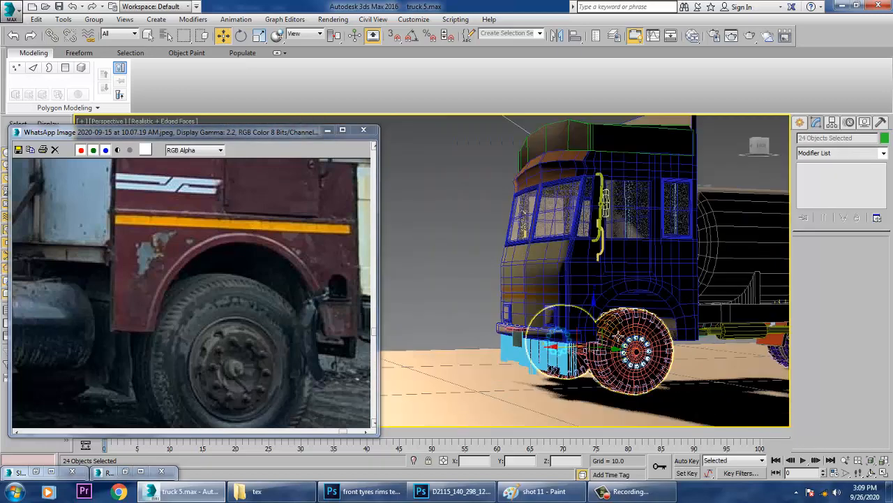
pyautogui.moveTo(559, 349); pyautogui.dragTo(428, 353)
pyautogui.press('m')
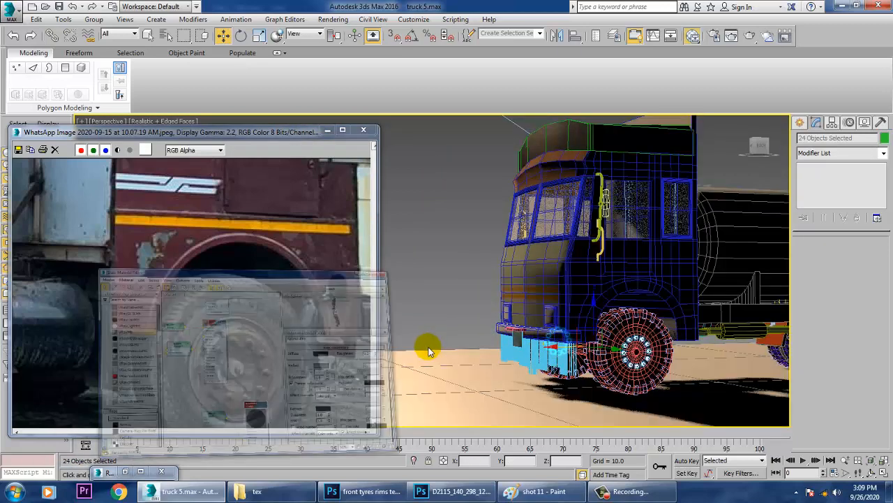
pyautogui.moveTo(387, 286); pyautogui.dragTo(467, 402, button='middle')
pyautogui.moveTo(403, 271); pyautogui.dragTo(405, 303, button='middle')
pyautogui.scroll(-1, 405, 303)
pyautogui.click(430, 248)
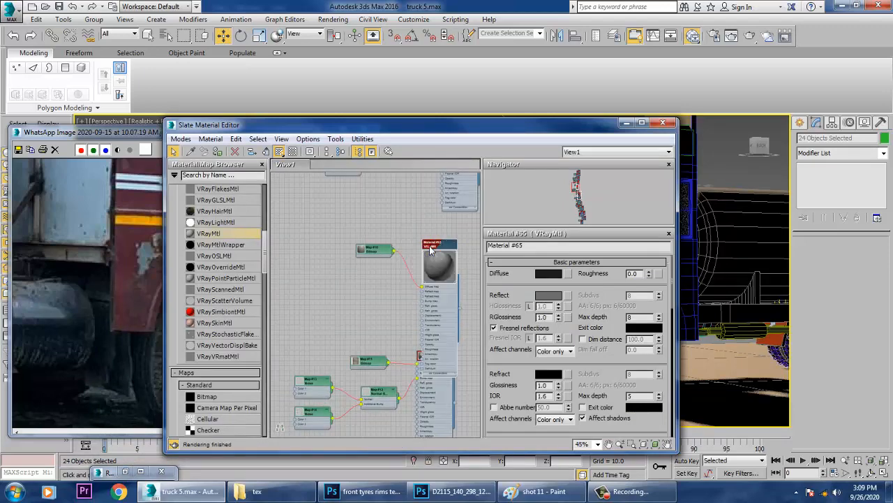
pyautogui.moveTo(436, 247); pyautogui.dragTo(370, 391, button='middle')
pyautogui.scroll(-1, 370, 391)
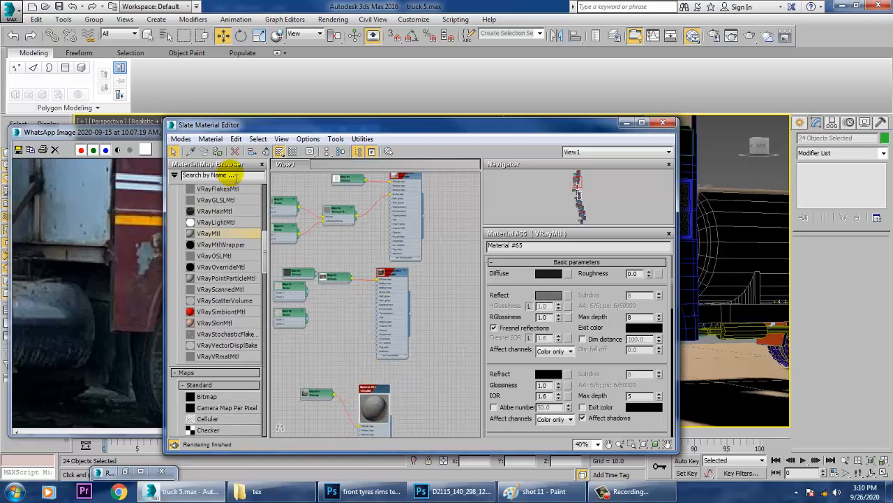
pyautogui.click(626, 123)
pyautogui.click(424, 224)
# Examine the textured truck without edged faces from the front and side, including the cab windows and front wheel.
pyautogui.keyDown('alt'); pyautogui.moveTo(558, 328); pyautogui.dragTo(595, 326, button='middle'); pyautogui.keyUp('alt')
pyautogui.moveTo(687, 333); pyautogui.dragTo(862, 330, button='middle')
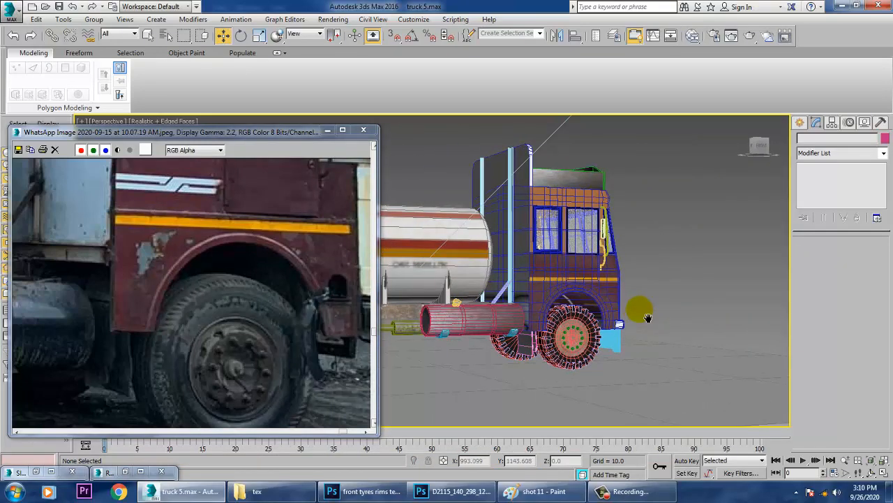
pyautogui.press('F4')
pyautogui.moveTo(648, 317)
pyautogui.mouseDown(button='middle')
pyautogui.moveTo(677, 312)
pyautogui.moveTo(700, 338)
pyautogui.moveTo(631, 340)
pyautogui.moveTo(576, 304)
pyautogui.mouseUp(button='middle')
pyautogui.scroll(-4, 680, 335)
pyautogui.scroll(3, 638, 273)
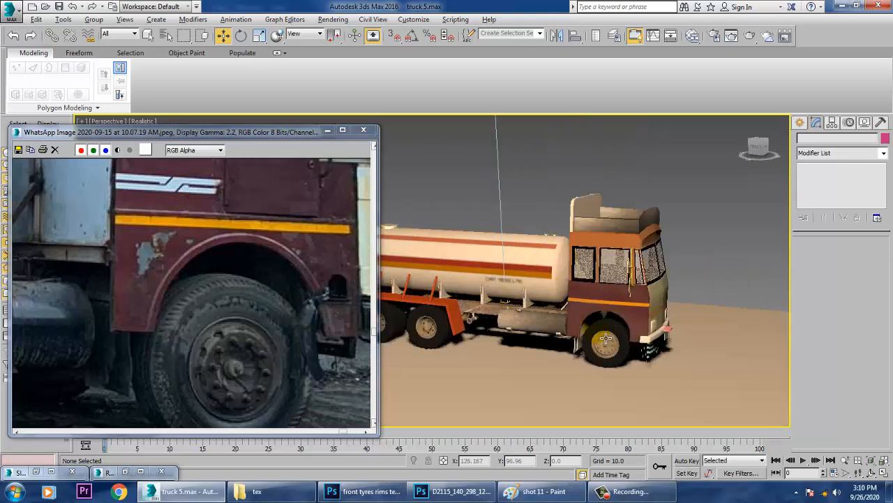
pyautogui.keyDown('alt'); pyautogui.moveTo(609, 327); pyautogui.dragTo(564, 328, button='middle'); pyautogui.keyUp('alt')
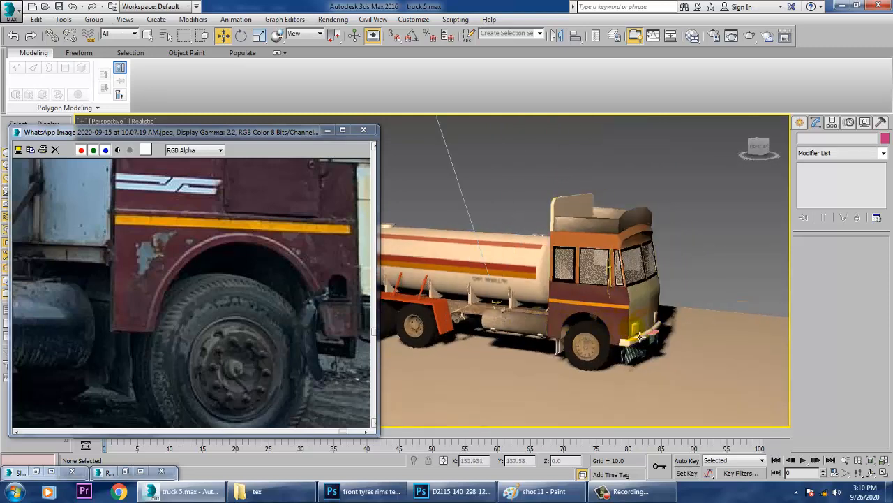
pyautogui.scroll(5, 561, 293)
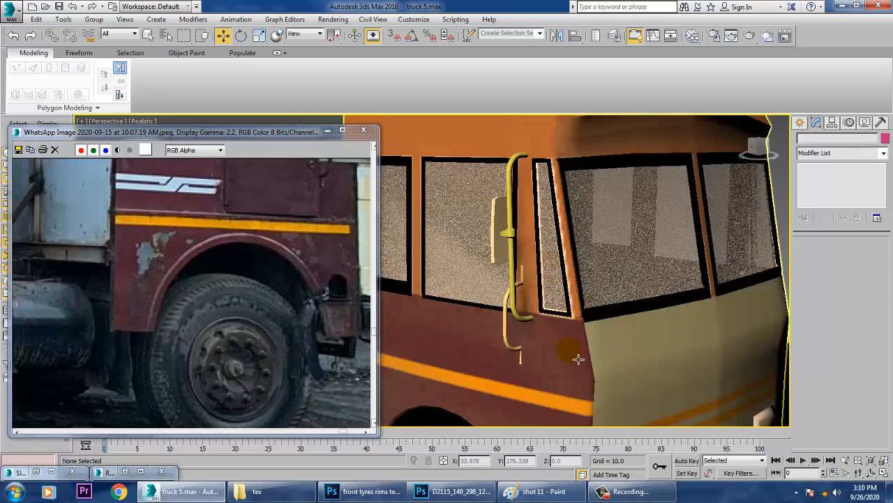
pyautogui.scroll(-5, 581, 362)
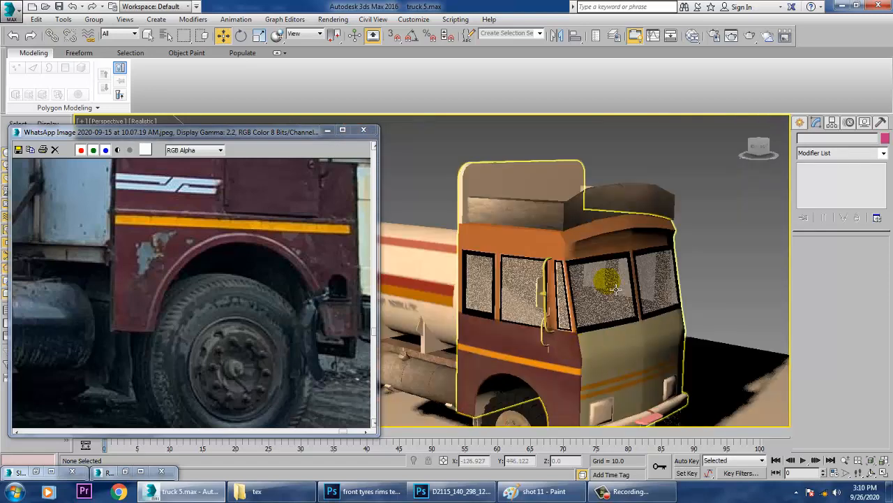
pyautogui.moveTo(619, 360); pyautogui.dragTo(633, 222, button='middle')
pyautogui.scroll(-4, 656, 279)
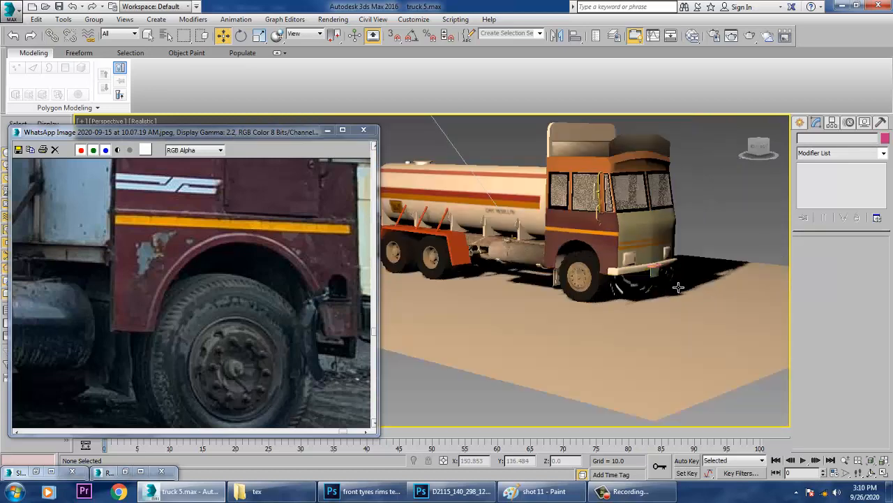
pyautogui.keyDown('alt'); pyautogui.moveTo(677, 286); pyautogui.dragTo(711, 322, button='middle'); pyautogui.keyUp('alt')
pyautogui.moveTo(588, 281); pyautogui.dragTo(707, 340, button='middle')
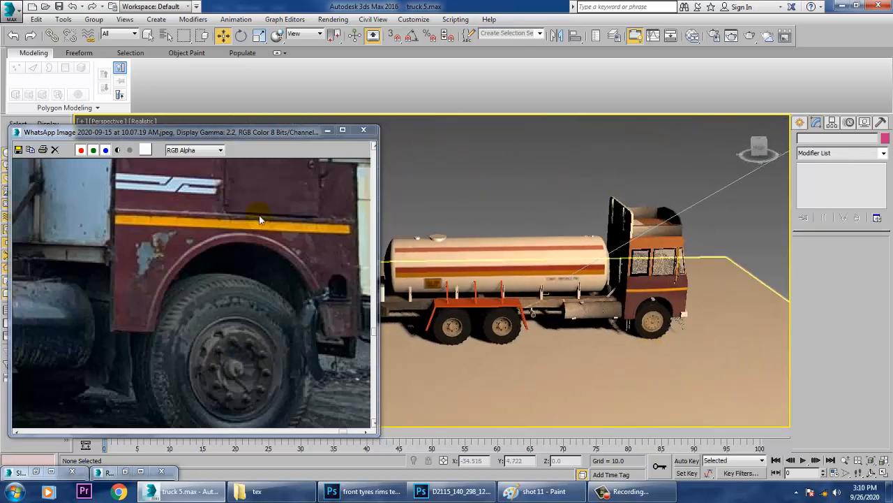
# Compare the modelled cab's side windows and panels with the upper cab area in the reference photo.
pyautogui.moveTo(253, 170); pyautogui.dragTo(247, 317, button='middle')
pyautogui.moveTo(191, 243); pyautogui.dragTo(210, 257, button='middle')
pyautogui.keyDown('alt'); pyautogui.moveTo(572, 276); pyautogui.dragTo(618, 339, button='middle'); pyautogui.keyUp('alt')
pyautogui.scroll(5, 615, 340)
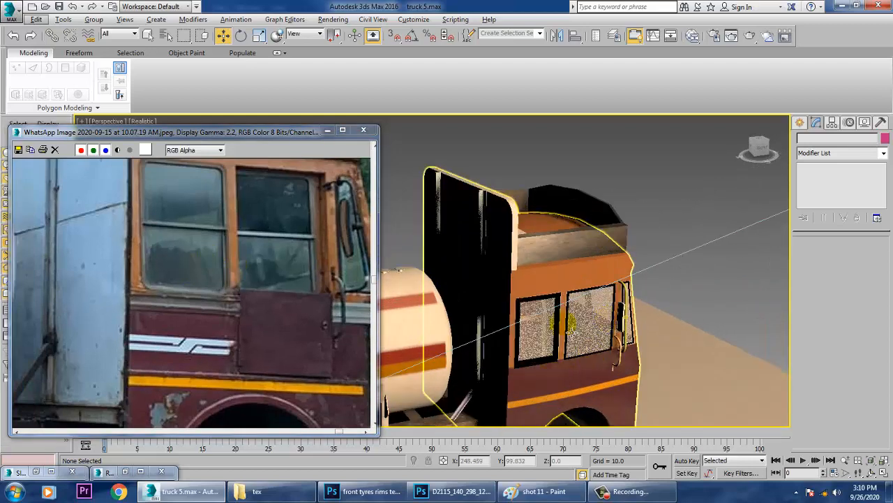
pyautogui.moveTo(589, 273); pyautogui.dragTo(606, 247, button='middle')
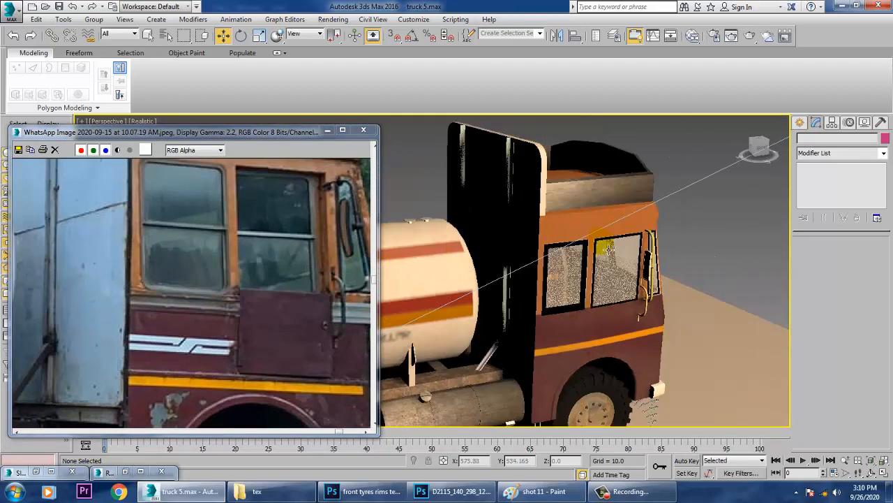
# Select the cab body's polygons around the front bumper and headlights at polygon level.
pyautogui.click(667, 394)
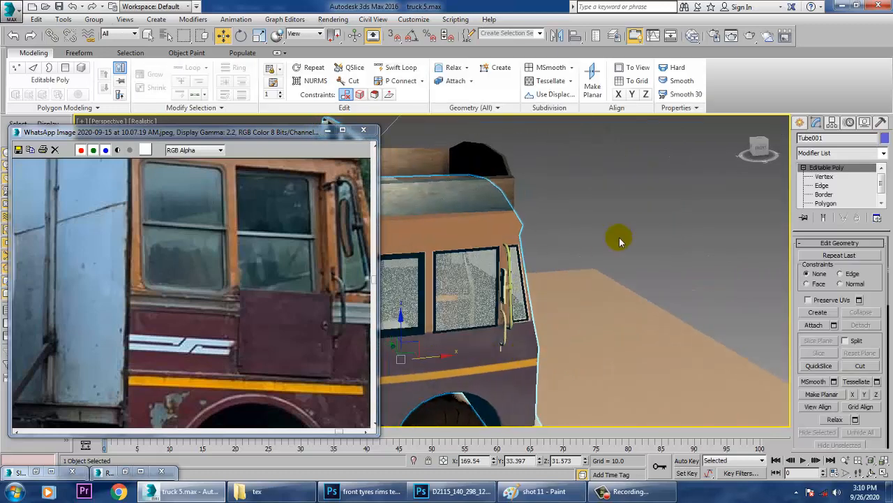
pyautogui.click(826, 202)
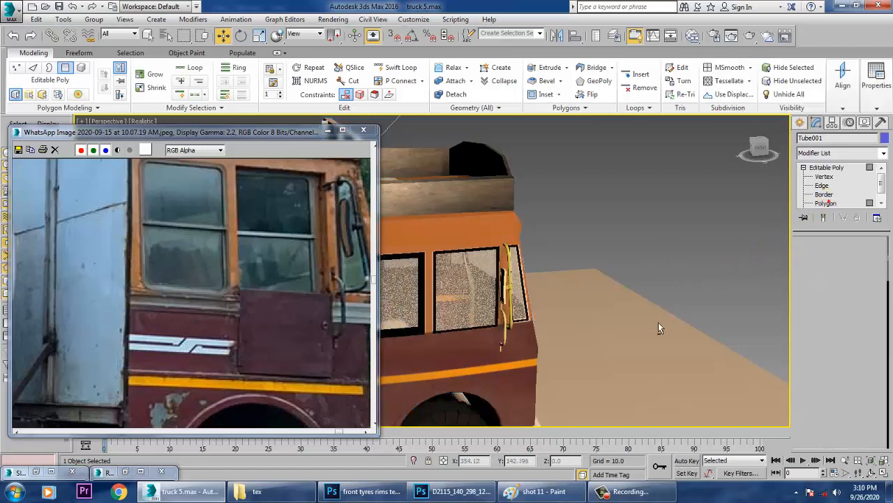
pyautogui.keyDown('alt'); pyautogui.moveTo(659, 322); pyautogui.dragTo(587, 363, button='middle'); pyautogui.keyUp('alt')
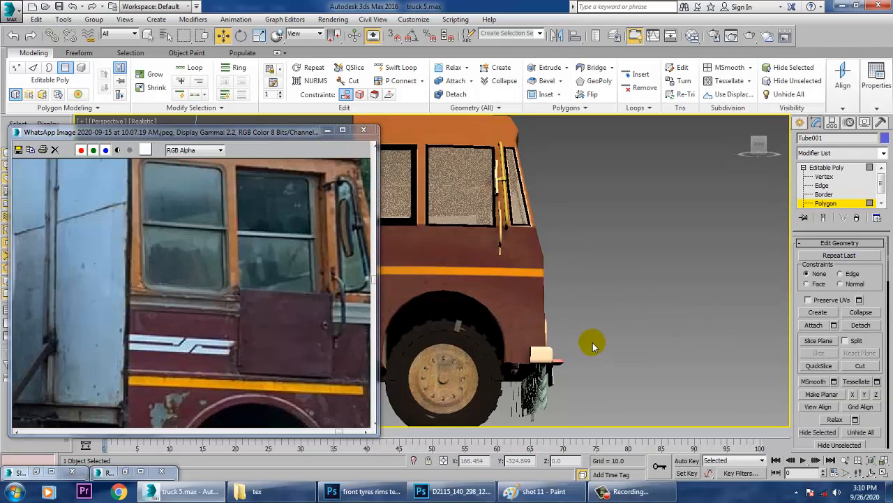
pyautogui.moveTo(532, 379); pyautogui.dragTo(532, 380)
pyautogui.keyDown('alt'); pyautogui.moveTo(594, 349); pyautogui.dragTo(550, 370, button='middle'); pyautogui.keyUp('alt')
pyautogui.scroll(5, 563, 352)
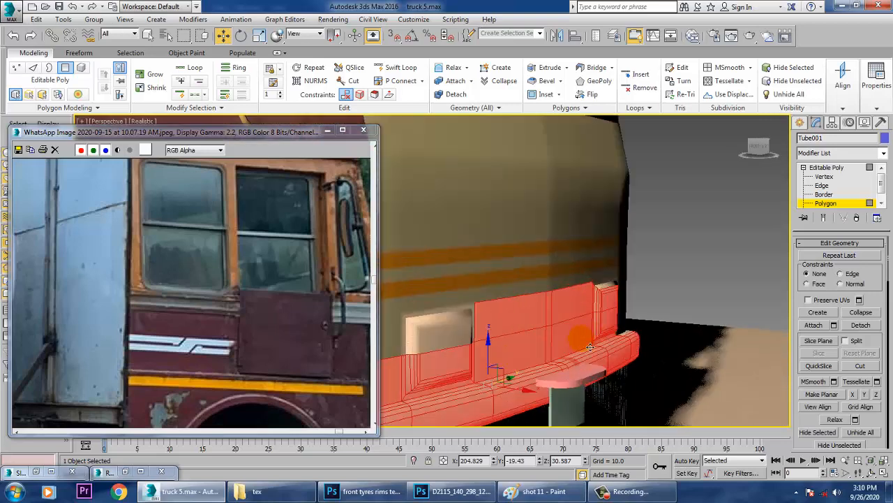
pyautogui.keyDown('alt'); pyautogui.moveTo(579, 342); pyautogui.dragTo(548, 326, button='middle'); pyautogui.keyUp('alt')
pyautogui.scroll(-5, 499, 334)
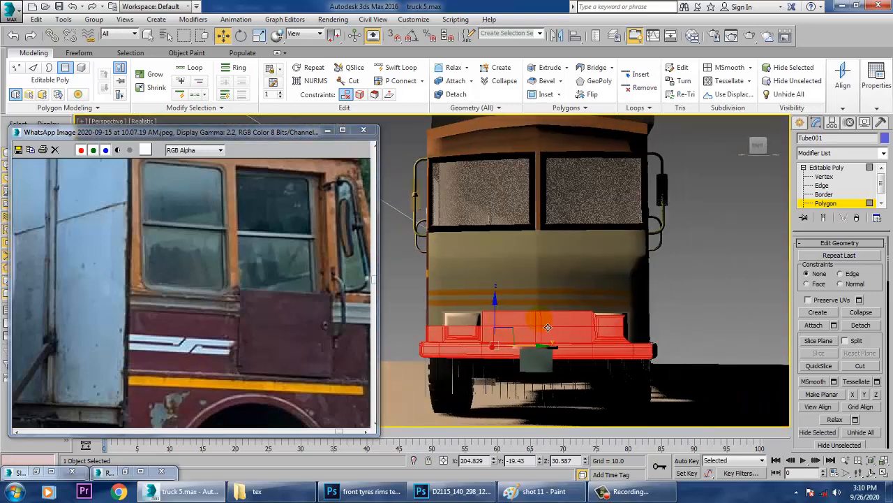
# Remove the front panel and headlight recess polygons from the selection, keeping only the bumper bar's polygons.
pyautogui.moveTo(681, 340); pyautogui.dragTo(667, 336)
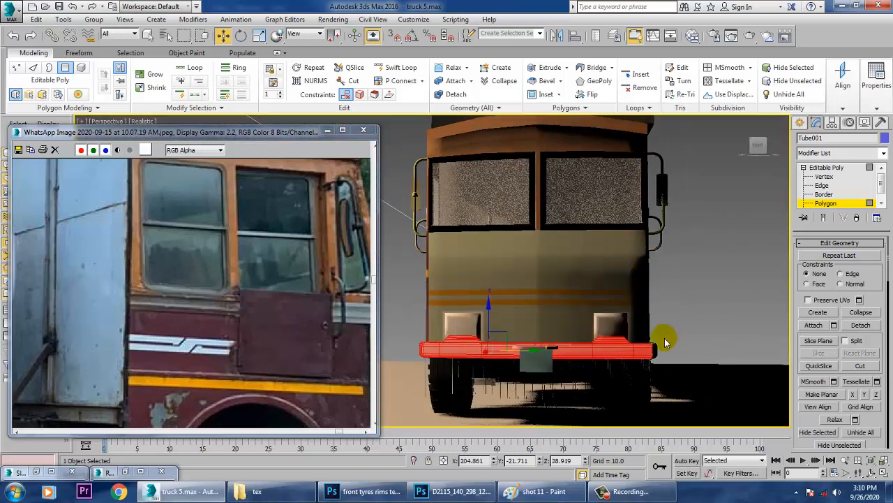
pyautogui.scroll(5, 466, 353)
pyautogui.scroll(4, 479, 335)
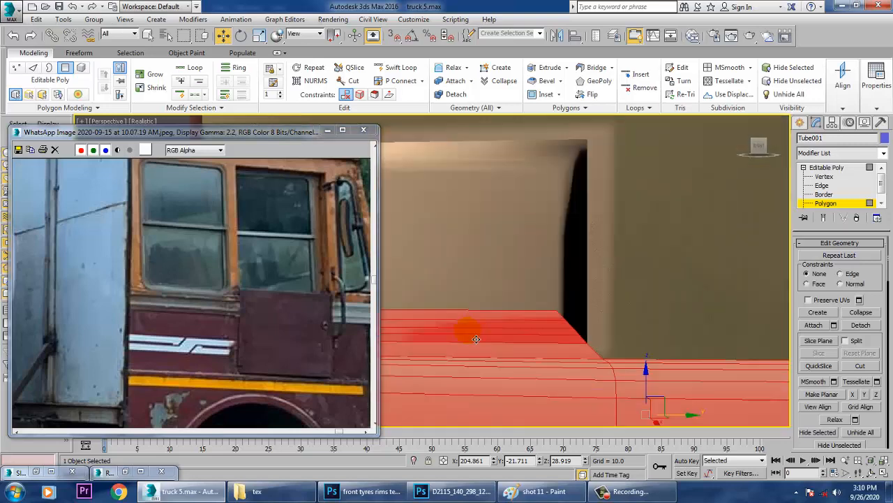
pyautogui.keyDown('alt'); pyautogui.moveTo(506, 358); pyautogui.dragTo(508, 358); pyautogui.keyUp('alt')
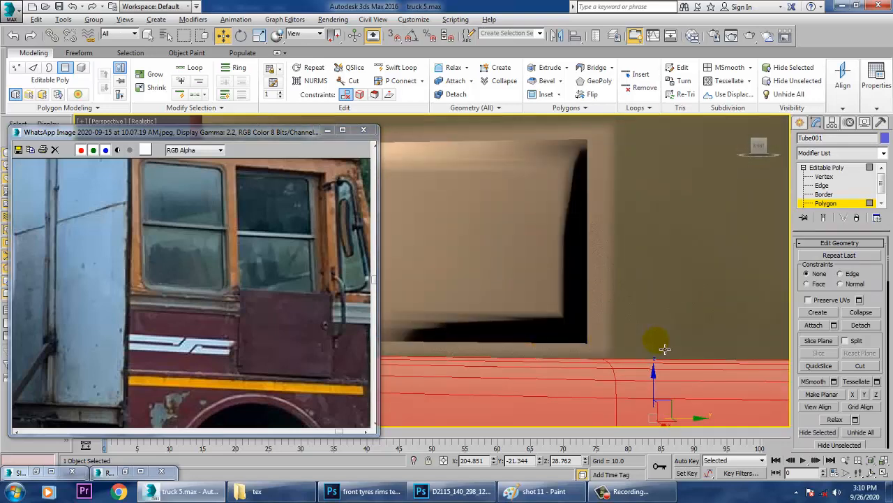
pyautogui.moveTo(669, 349); pyautogui.dragTo(358, 334, button='middle')
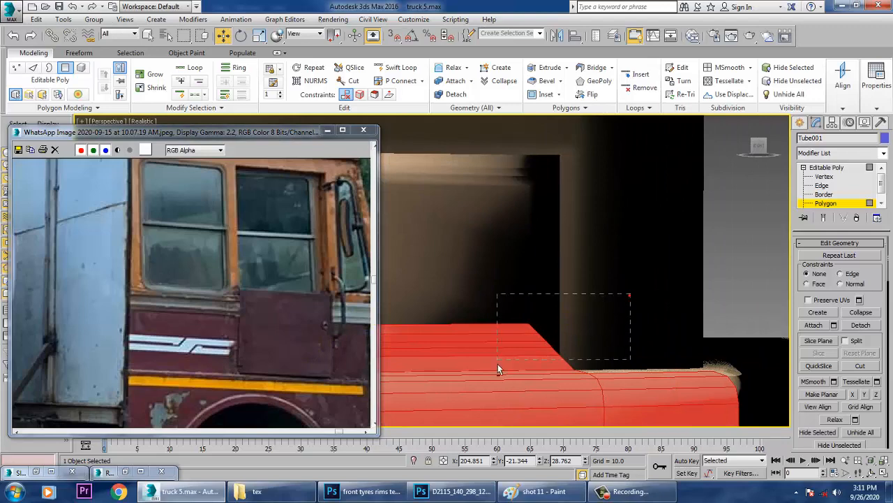
pyautogui.keyDown('alt'); pyautogui.moveTo(498, 364); pyautogui.dragTo(498, 364); pyautogui.keyUp('alt')
pyautogui.scroll(-5, 447, 391)
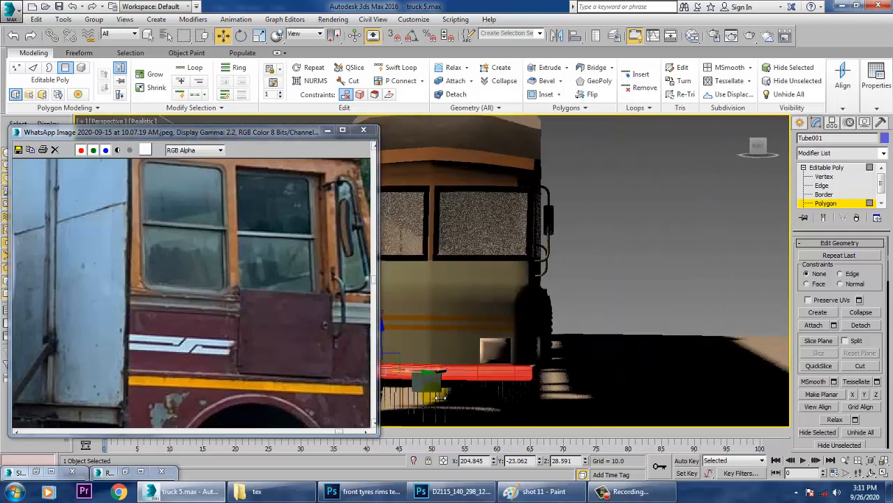
# Switch the perspective view to Shaded display and inspect the front bumper's end beside the front wheel.
pyautogui.keyDown('alt'); pyautogui.moveTo(439, 397); pyautogui.dragTo(594, 287, button='middle'); pyautogui.keyUp('alt')
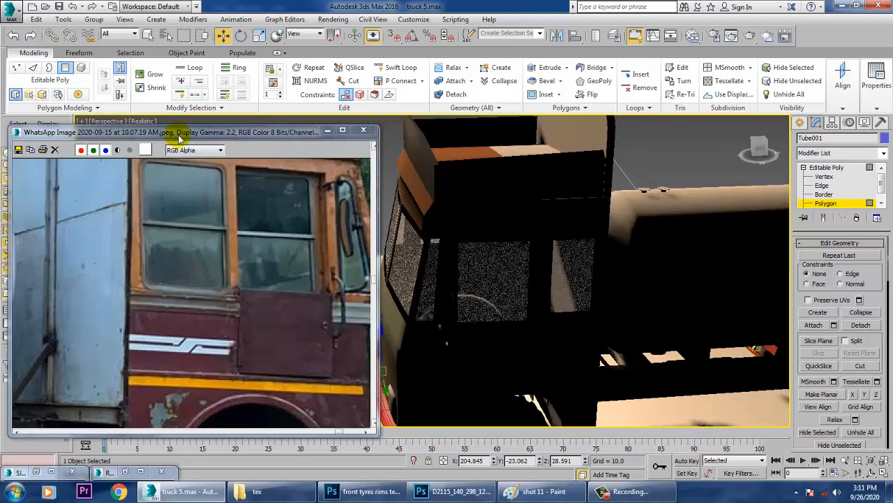
pyautogui.click(146, 123)
pyautogui.click(171, 143)
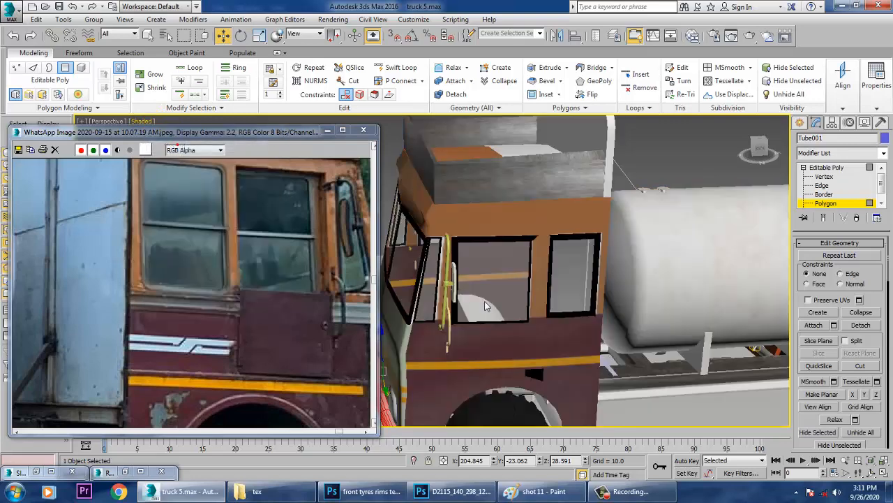
pyautogui.moveTo(458, 396); pyautogui.dragTo(564, 285, button='middle')
pyautogui.scroll(3, 517, 317)
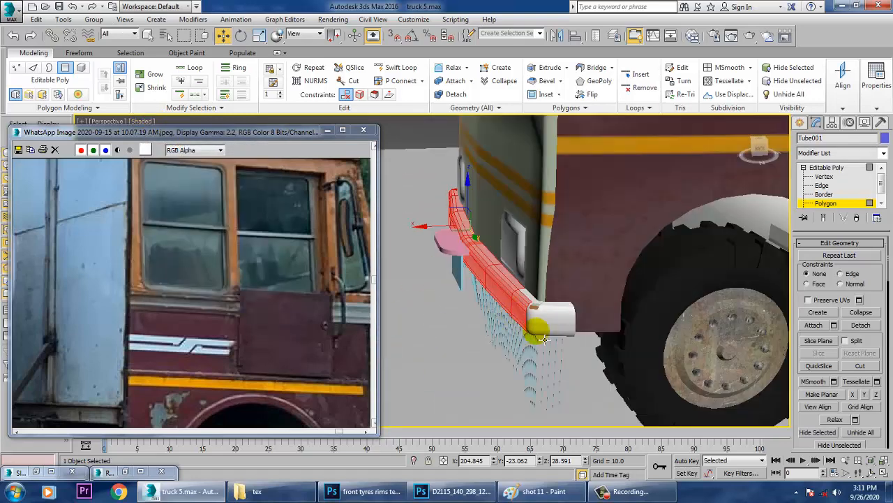
# Add the polygons of the front bumper's rounded corner and side end, including the underside corner, to the selection.
pyautogui.scroll(4, 554, 337)
pyautogui.scroll(-5, 555, 332)
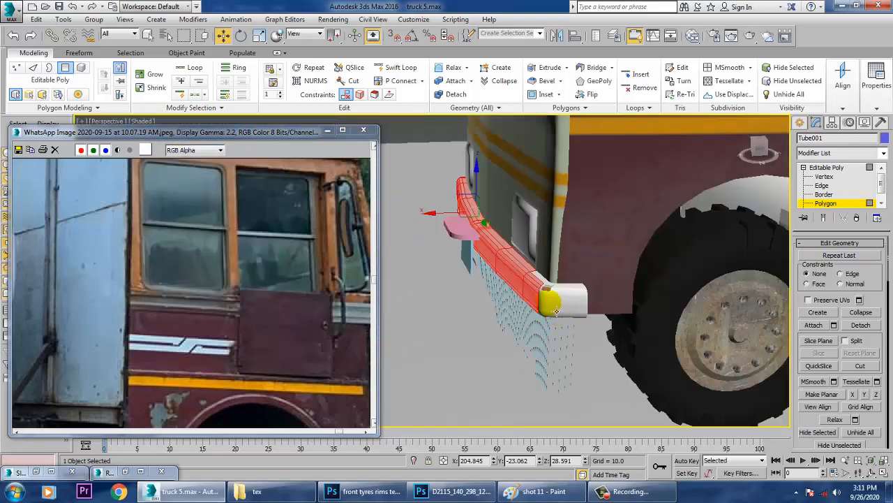
pyautogui.scroll(3, 556, 310)
pyautogui.click(557, 261)
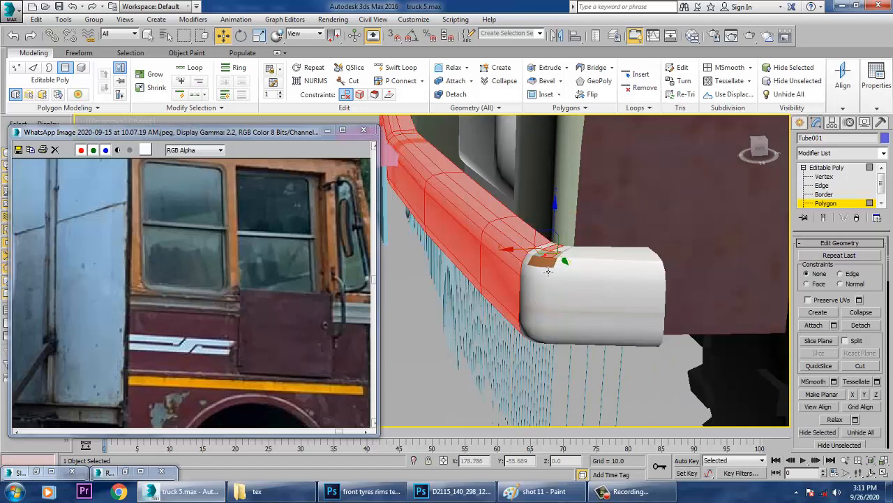
pyautogui.keyDown('ctrl'); pyautogui.click(539, 295); pyautogui.keyUp('ctrl')
pyautogui.press('F4')
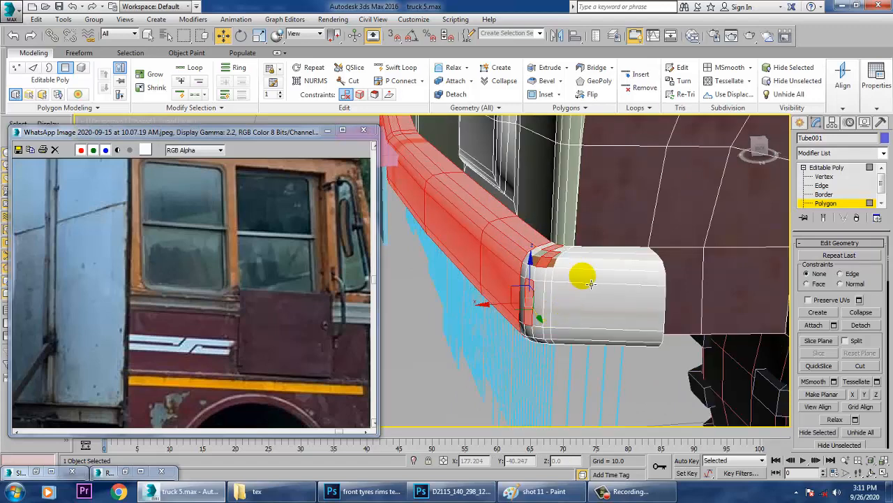
pyautogui.keyDown('ctrl'); pyautogui.click(597, 260); pyautogui.keyUp('ctrl')
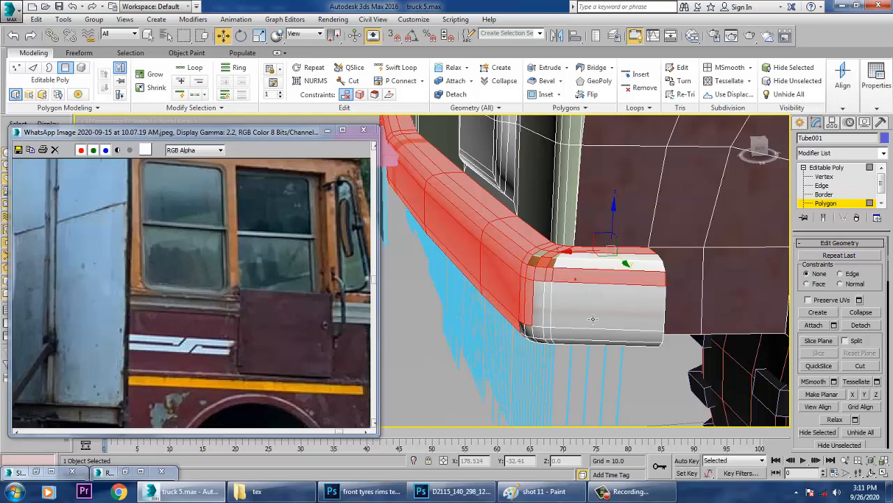
pyautogui.keyDown('ctrl'); pyautogui.click(558, 307); pyautogui.keyUp('ctrl')
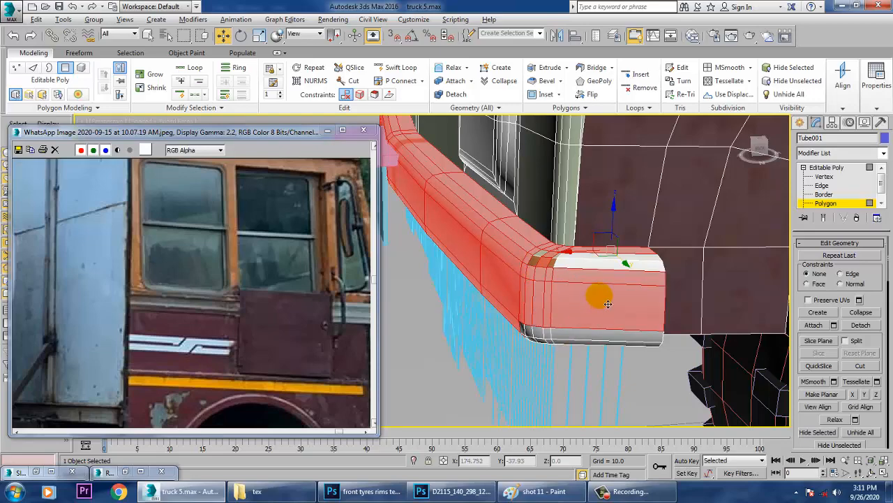
pyautogui.keyDown('alt'); pyautogui.moveTo(599, 300); pyautogui.dragTo(579, 313, button='middle'); pyautogui.keyUp('alt')
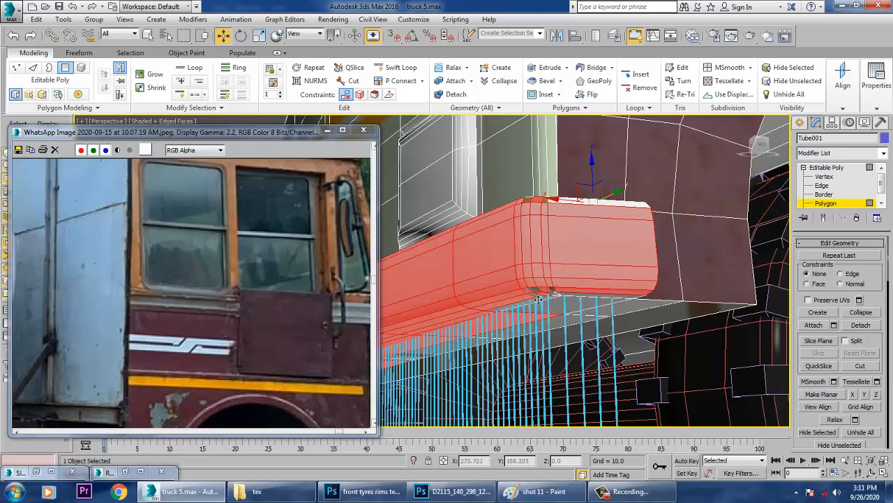
pyautogui.keyDown('ctrl'); pyautogui.click(547, 294); pyautogui.keyUp('ctrl')
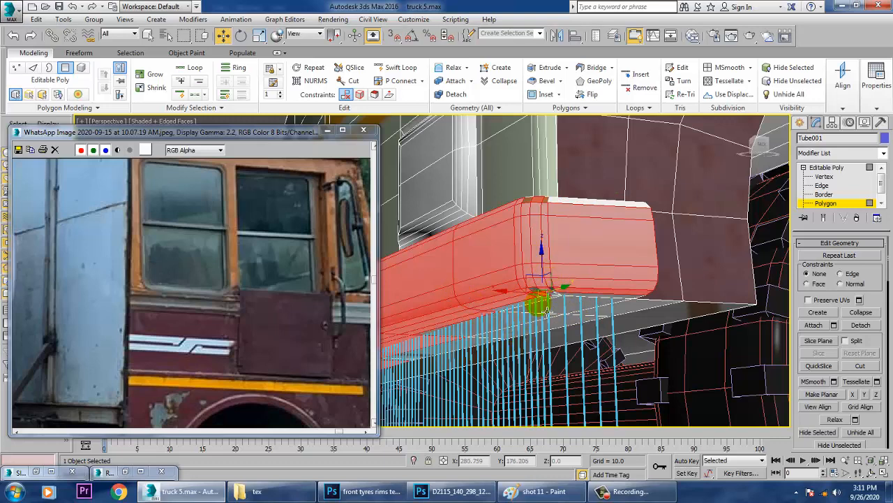
# Inspect the bumper selection and the whole truck from the opposite side with edged faces hidden.
pyautogui.scroll(-10, 530, 353)
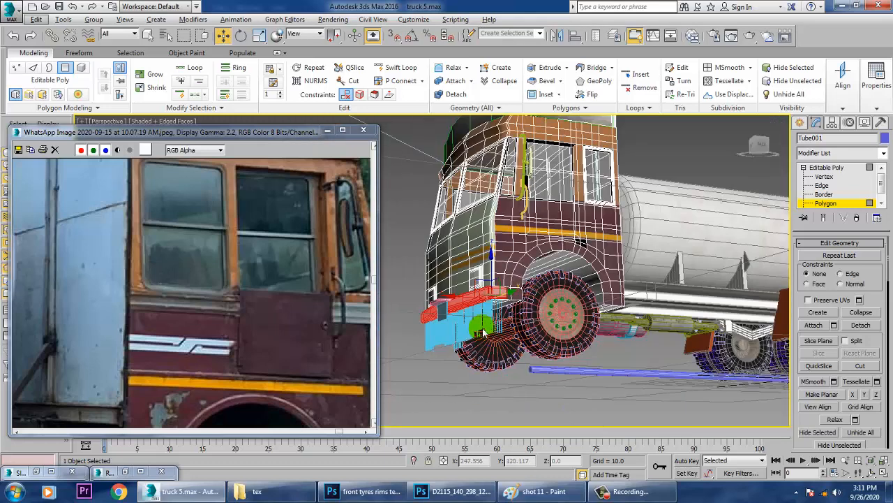
pyautogui.keyDown('alt'); pyautogui.moveTo(485, 327); pyautogui.dragTo(633, 335, button='middle'); pyautogui.keyUp('alt')
pyautogui.scroll(-5, 581, 332)
pyautogui.keyDown('alt'); pyautogui.moveTo(525, 311); pyautogui.dragTo(676, 304, button='middle'); pyautogui.keyUp('alt')
pyautogui.scroll(3, 520, 307)
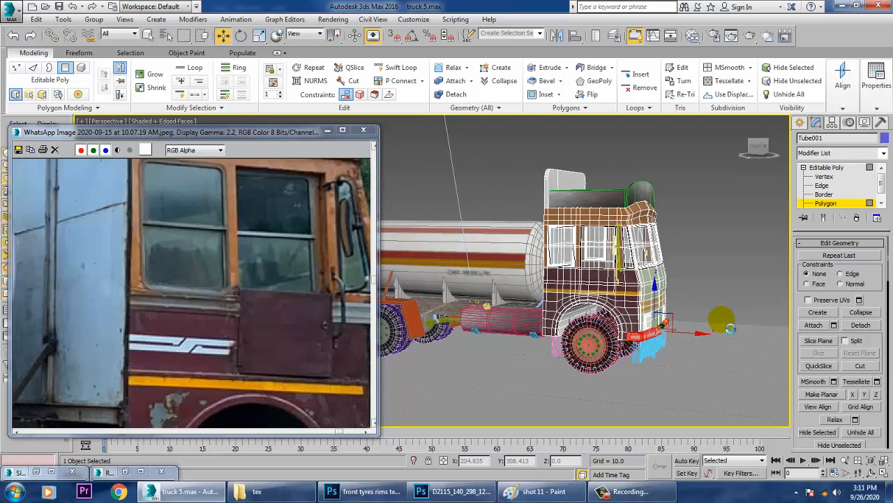
pyautogui.press('F4')
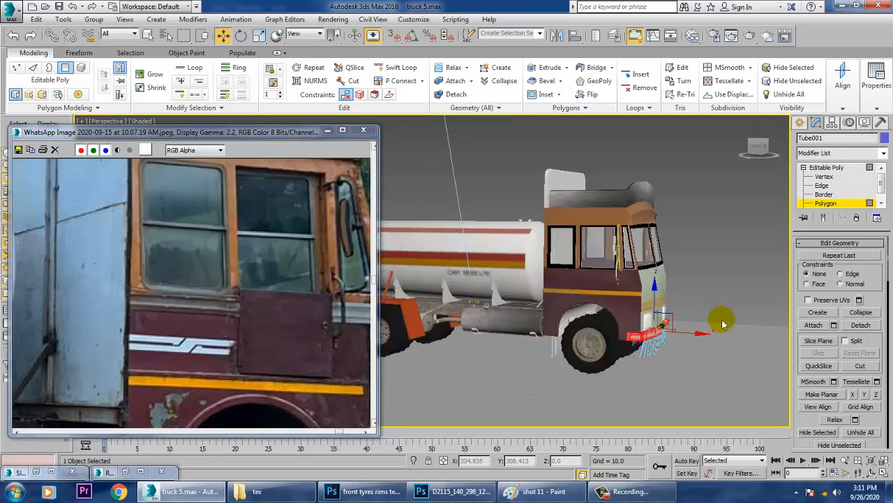
pyautogui.keyDown('alt'); pyautogui.moveTo(540, 403); pyautogui.dragTo(551, 339, button='middle'); pyautogui.keyUp('alt')
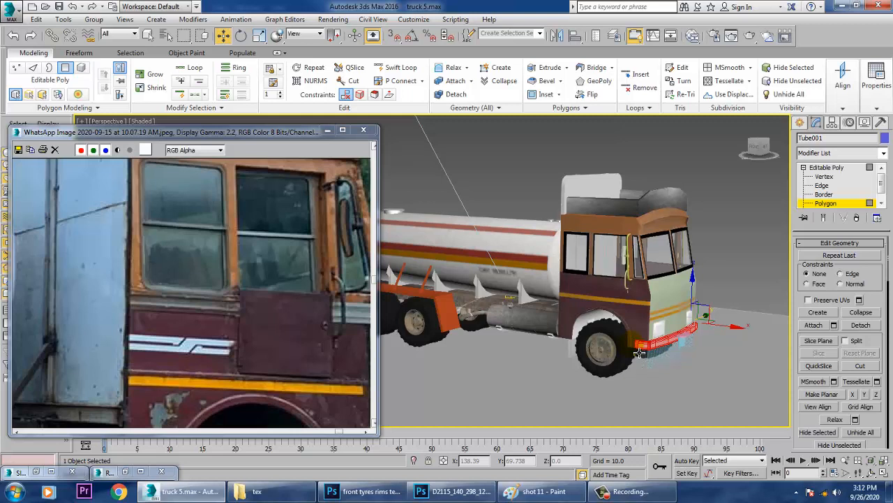
# Move the reference photo window clear of the viewport labels and switch the perspective view to Realistic display.
pyautogui.press('F4')
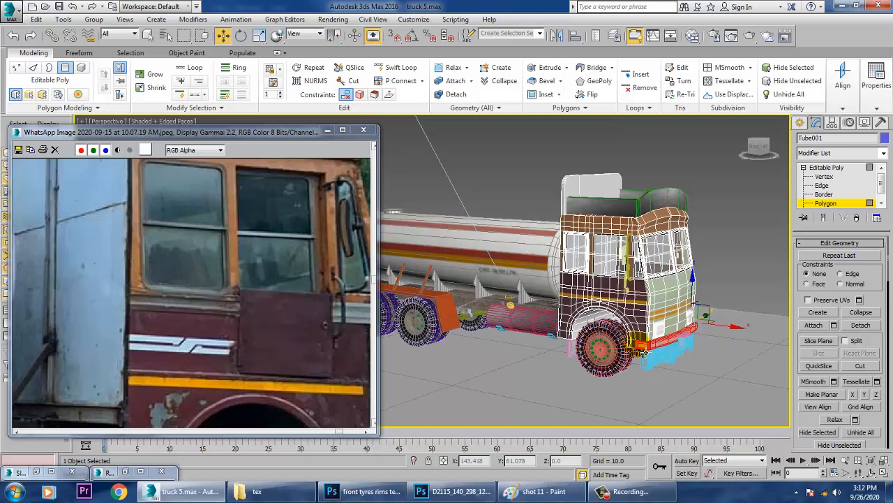
pyautogui.moveTo(176, 132); pyautogui.dragTo(176, 167)
pyautogui.click(154, 122)
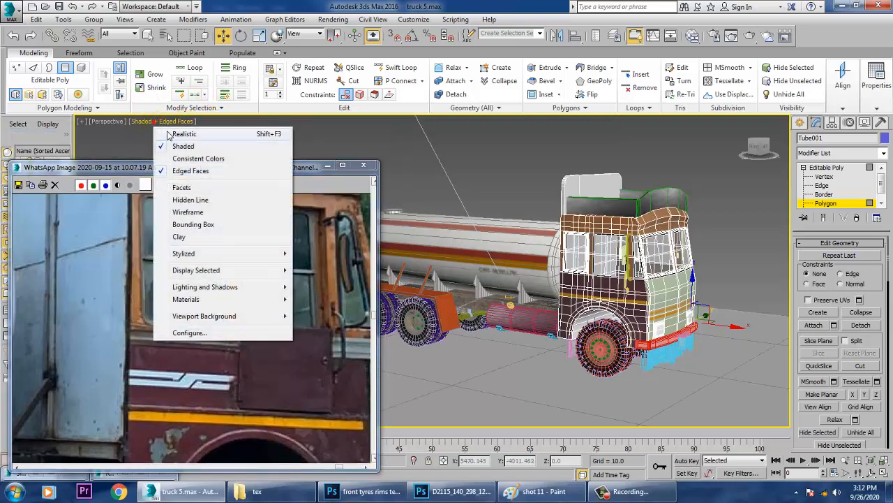
pyautogui.click(174, 132)
# Hide the edged faces and examine the cab and tank textures on the realistically displayed truck.
pyautogui.keyDown('alt'); pyautogui.moveTo(639, 308); pyautogui.dragTo(676, 331, button='middle'); pyautogui.keyUp('alt')
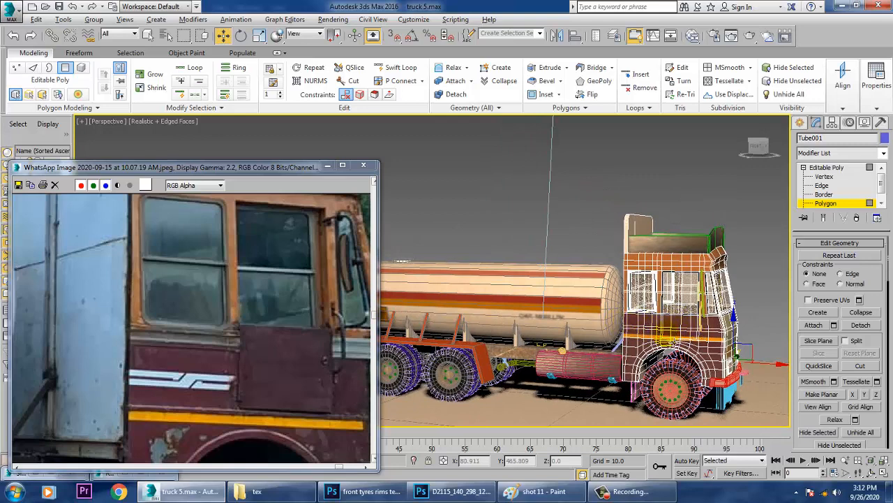
pyautogui.moveTo(670, 342)
pyautogui.keyDown('alt'); pyautogui.mouseDown(button='middle')
pyautogui.moveTo(642, 345)
pyautogui.moveTo(654, 339)
pyautogui.mouseUp(button='middle'); pyautogui.keyUp('alt')
pyautogui.press('F4')
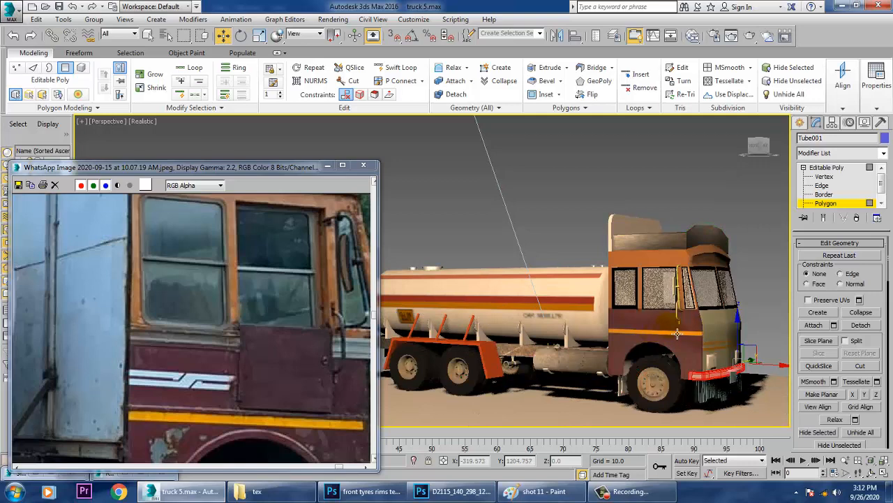
pyautogui.moveTo(604, 316); pyautogui.dragTo(579, 310, button='middle')
pyautogui.scroll(2, 577, 315)
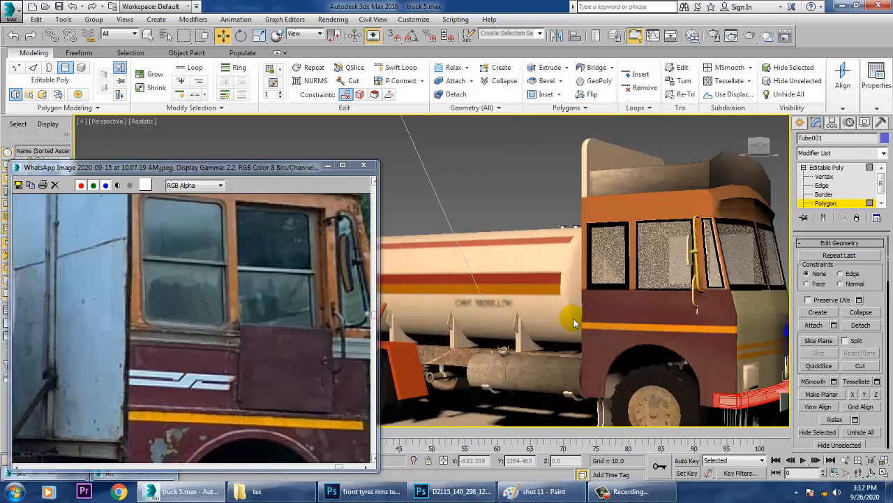
pyautogui.scroll(-2, 580, 323)
pyautogui.moveTo(670, 342); pyautogui.dragTo(634, 332, button='middle')
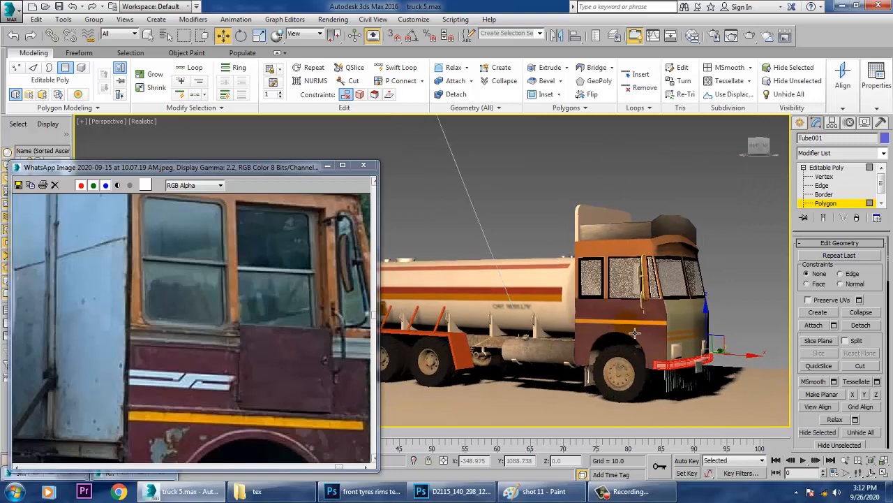